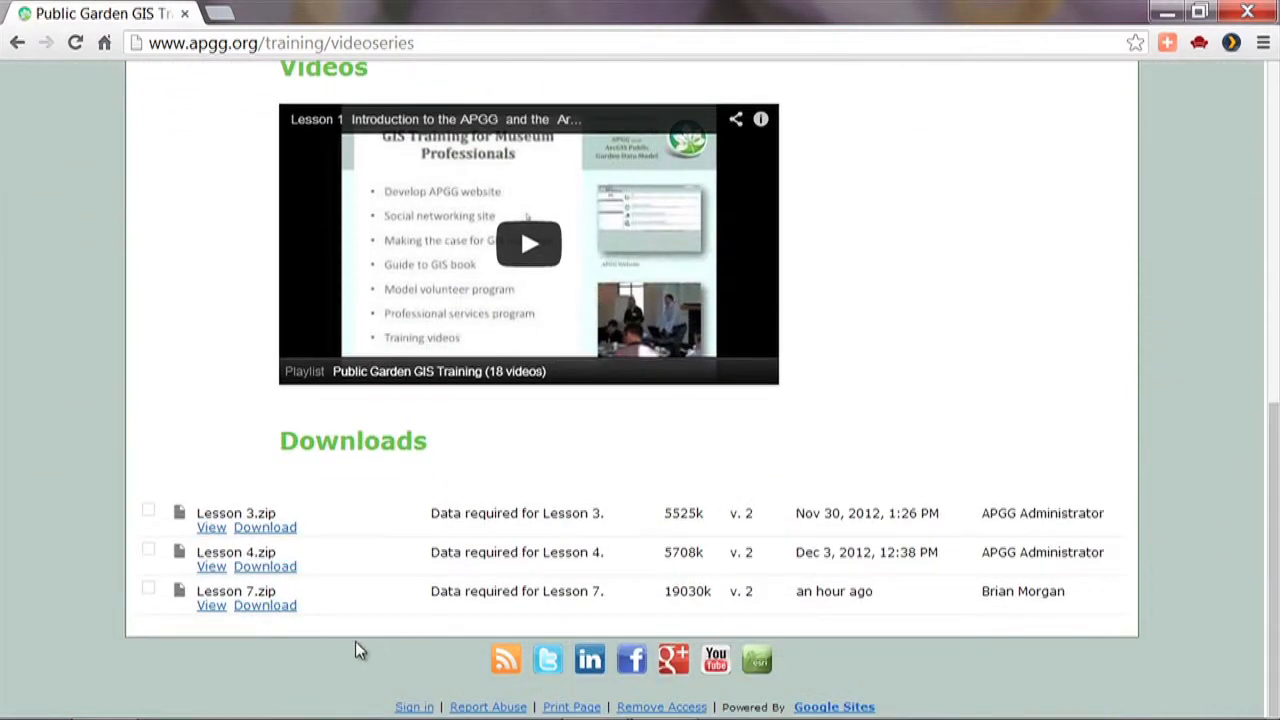
Download Lesson 7.zip from the training page's Downloads list into the Downloads folder and open the archive
{"action": "left_click", "coordinate": [267, 607]}
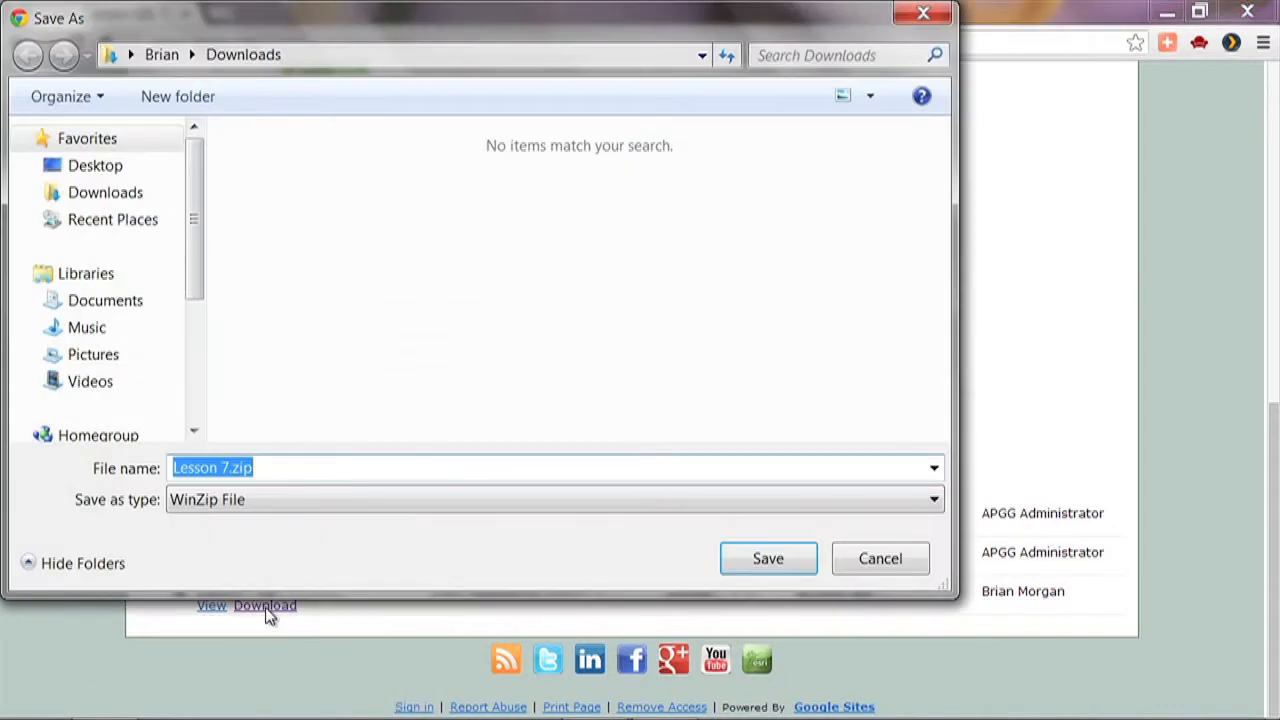
{"action": "left_click", "coordinate": [766, 558]}
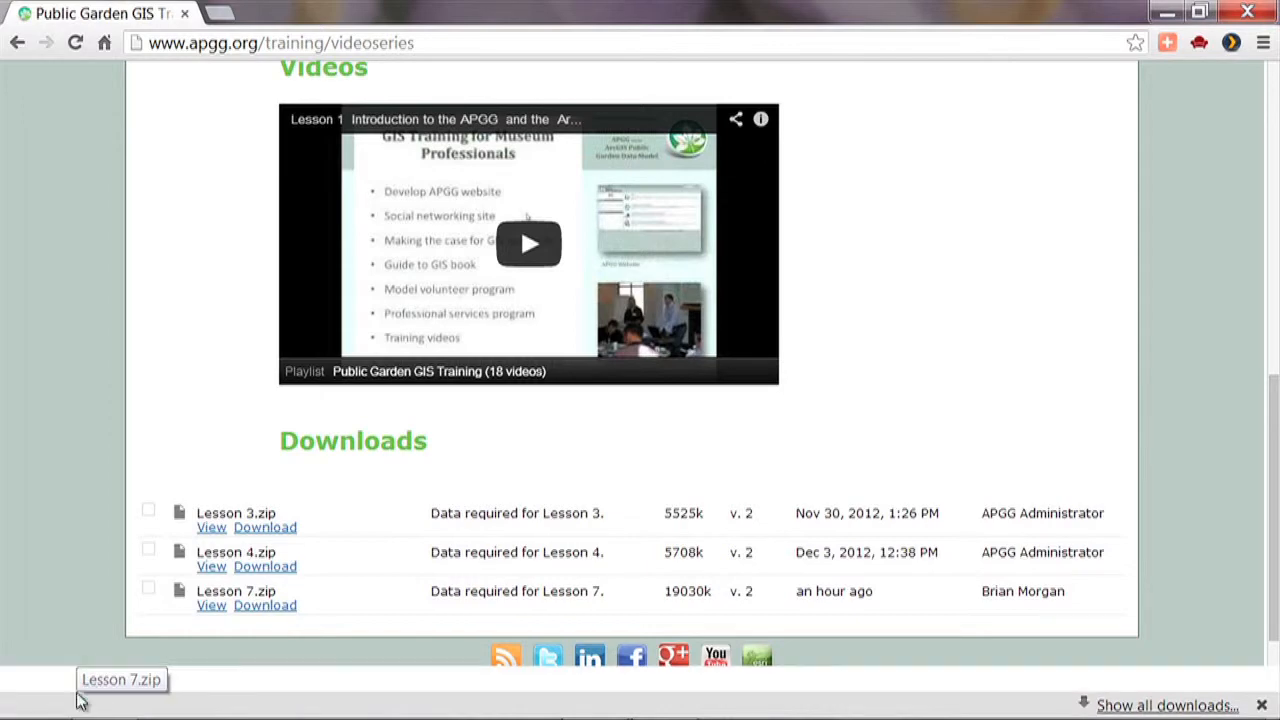
{"action": "left_click", "coordinate": [80, 700]}
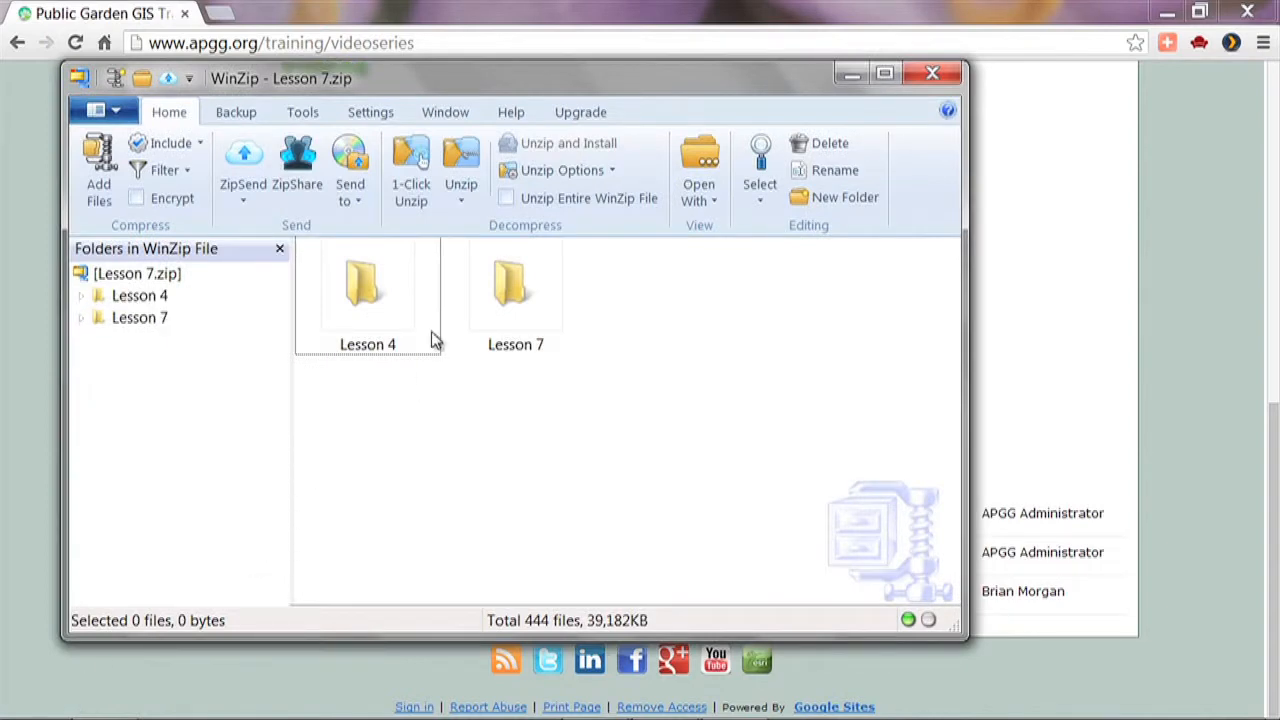
Unzip the Lesson 7 archive into the UC Davis Arboretum folder under Documents, overwriting all existing files, including read-only, system and hidden ones
{"action": "left_click", "coordinate": [467, 201]}
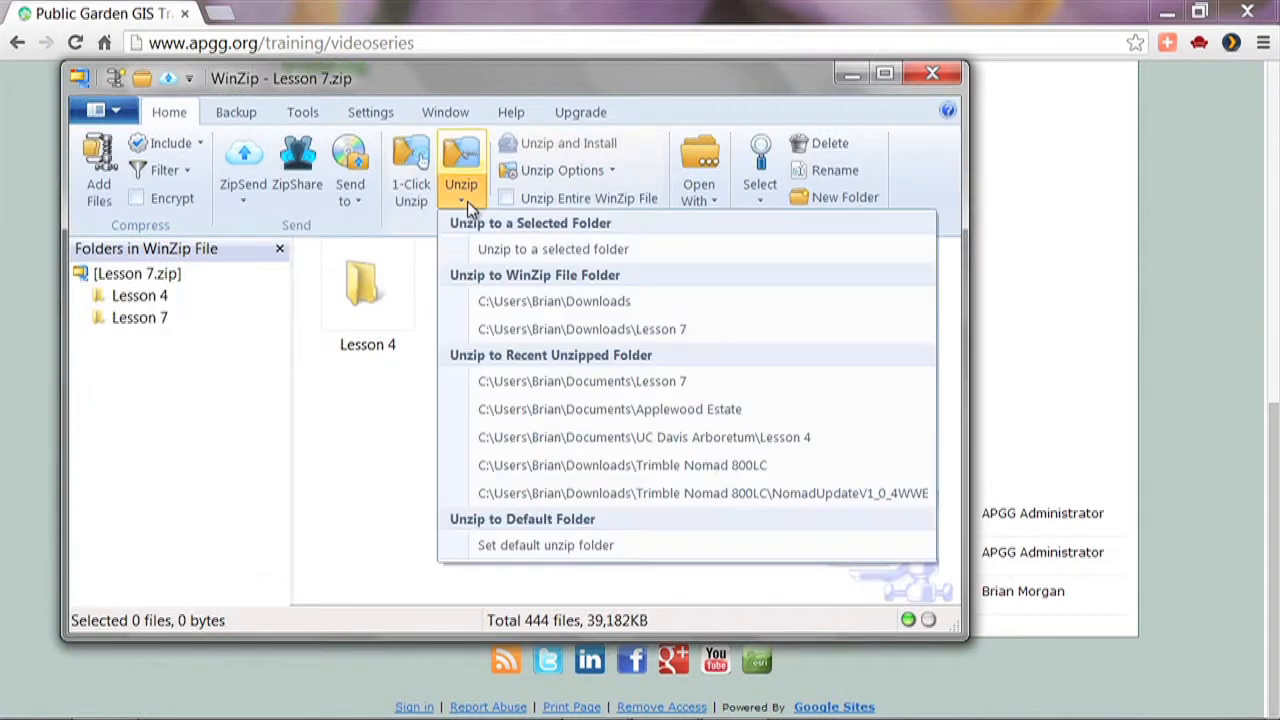
{"action": "left_click", "coordinate": [488, 250]}
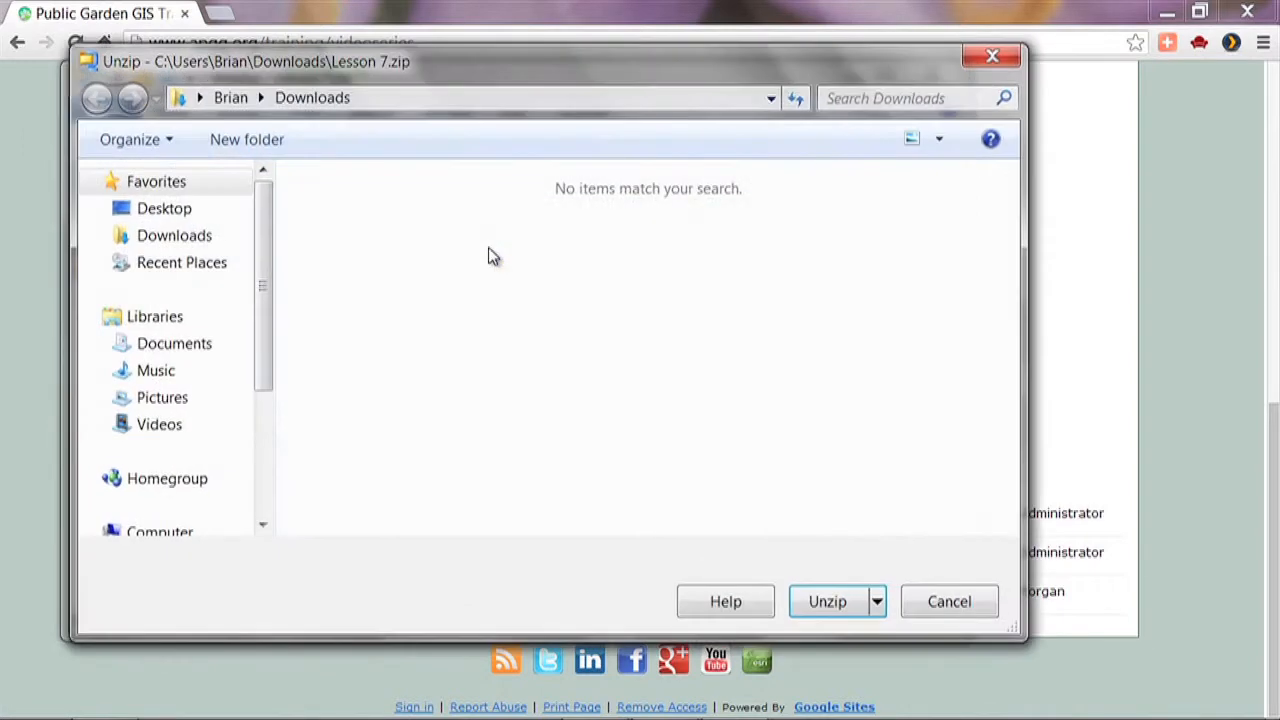
{"action": "left_click", "coordinate": [218, 346]}
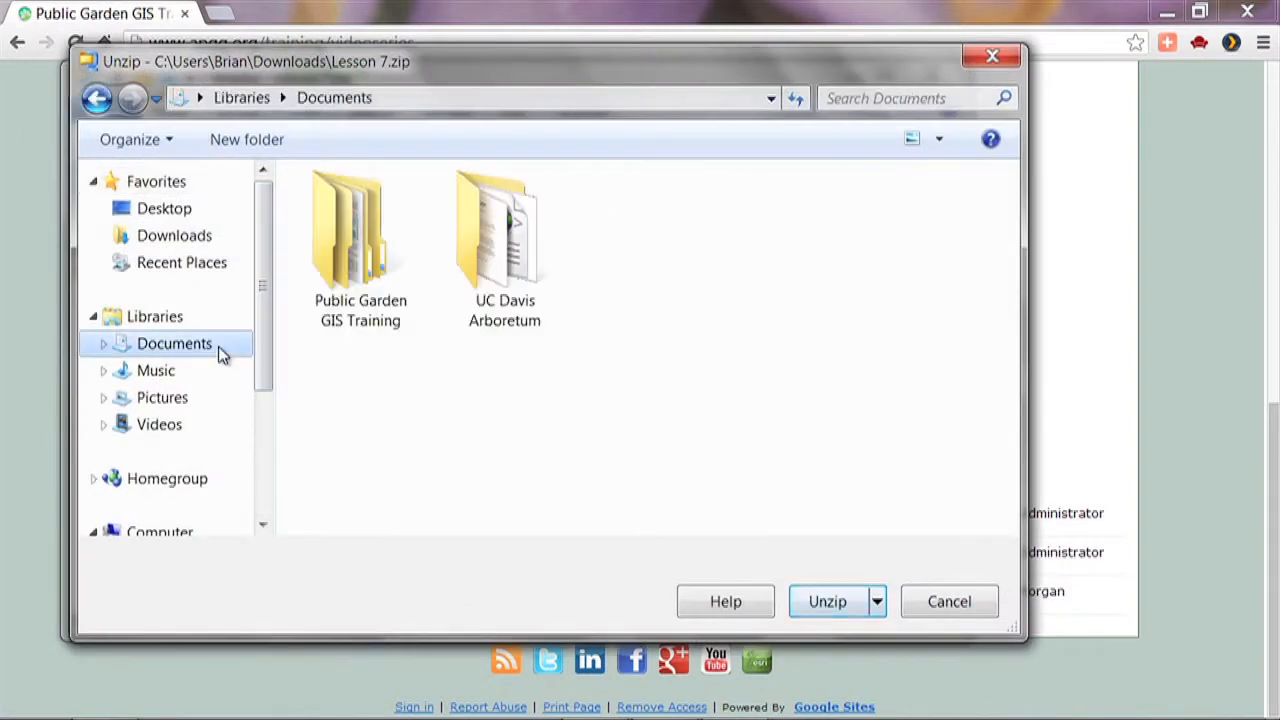
{"action": "left_click", "coordinate": [503, 262]}
{"action": "double_click", "coordinate": [503, 268]}
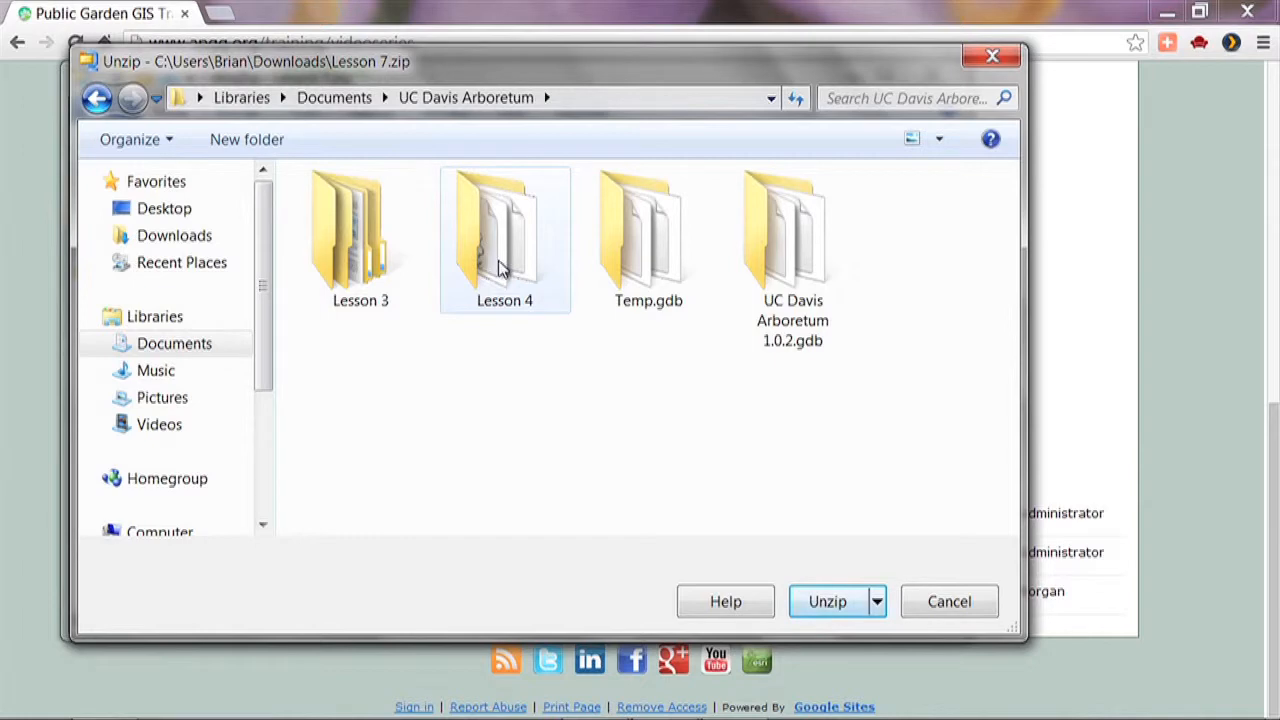
{"action": "left_click", "coordinate": [836, 601]}
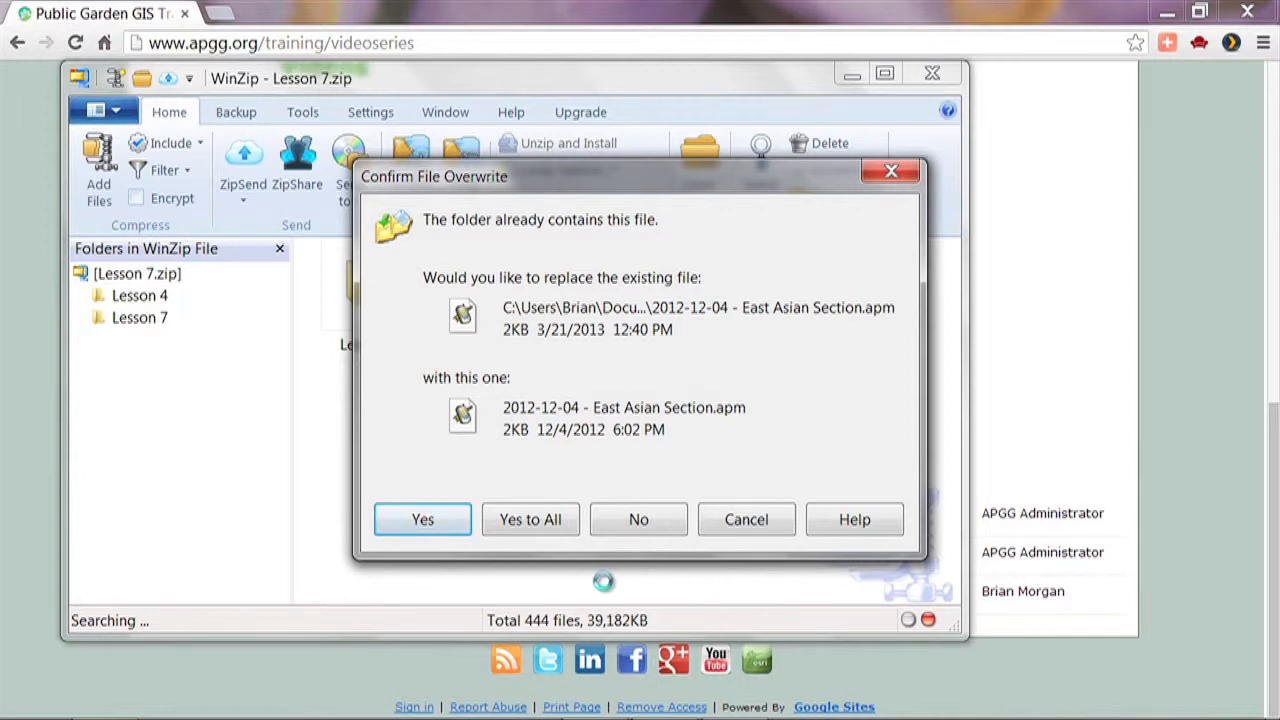
{"action": "left_click", "coordinate": [516, 520]}
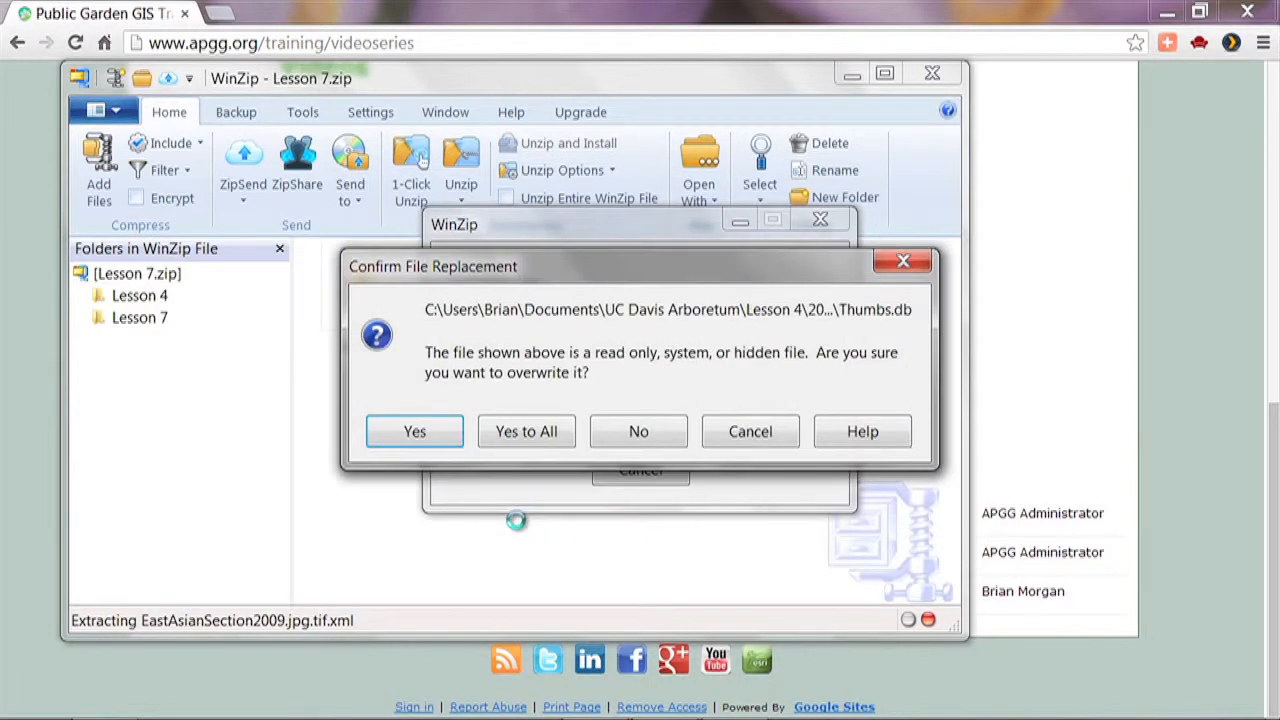
{"action": "left_click", "coordinate": [546, 432]}
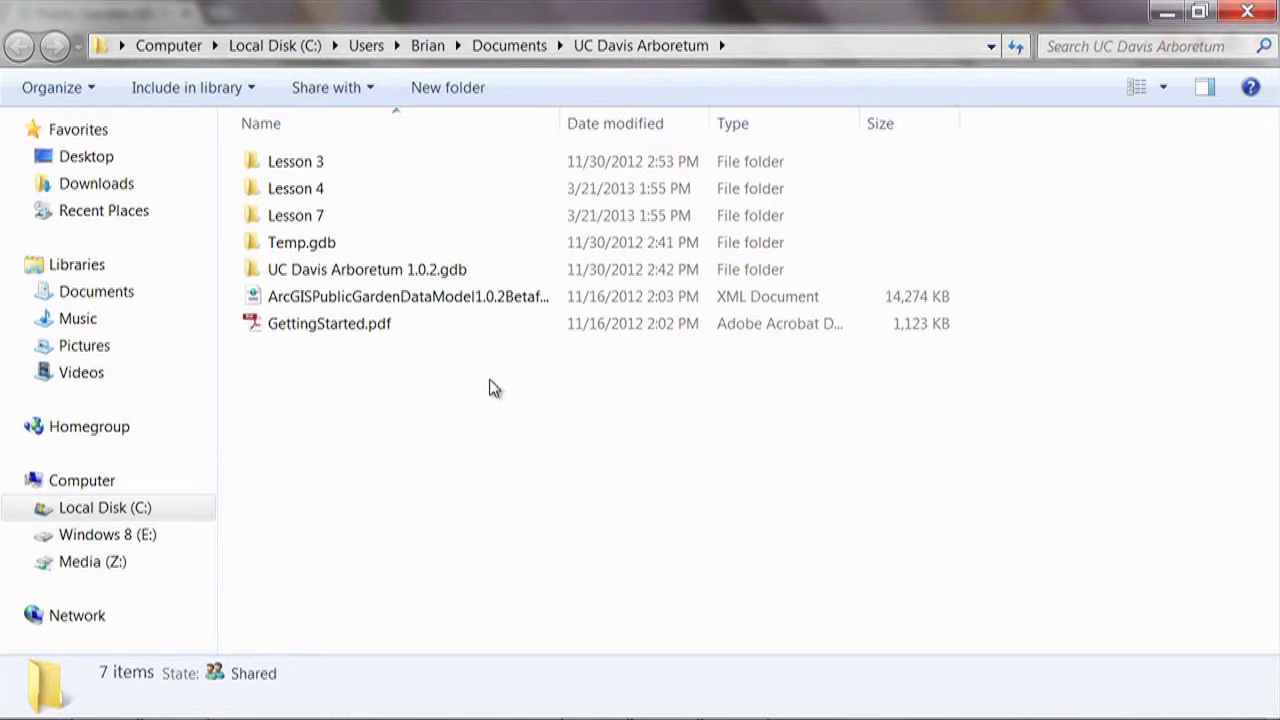
Look into the extracted Lesson 4 folder, and open the recent Lesson 4 map in ArcMap 10
{"action": "mouse_move", "coordinate": [303, 226]}
{"action": "double_click", "coordinate": [298, 199]}
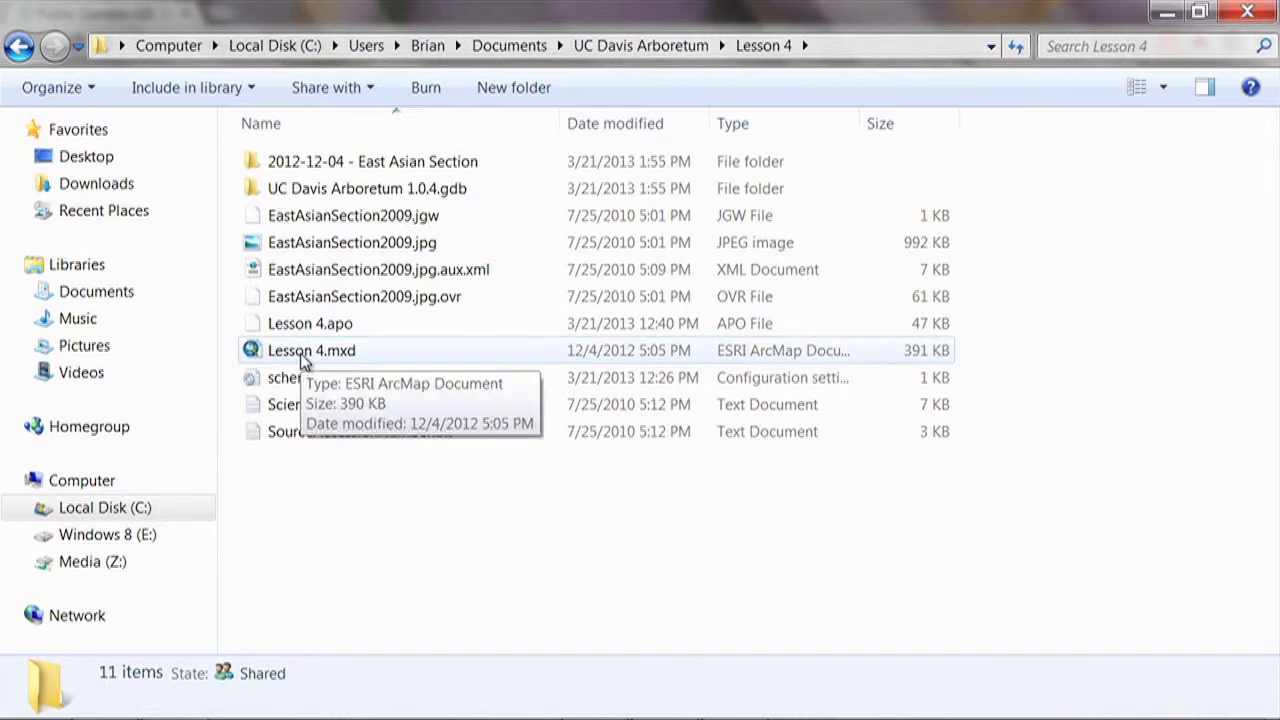
{"action": "mouse_move", "coordinate": [55, 700]}
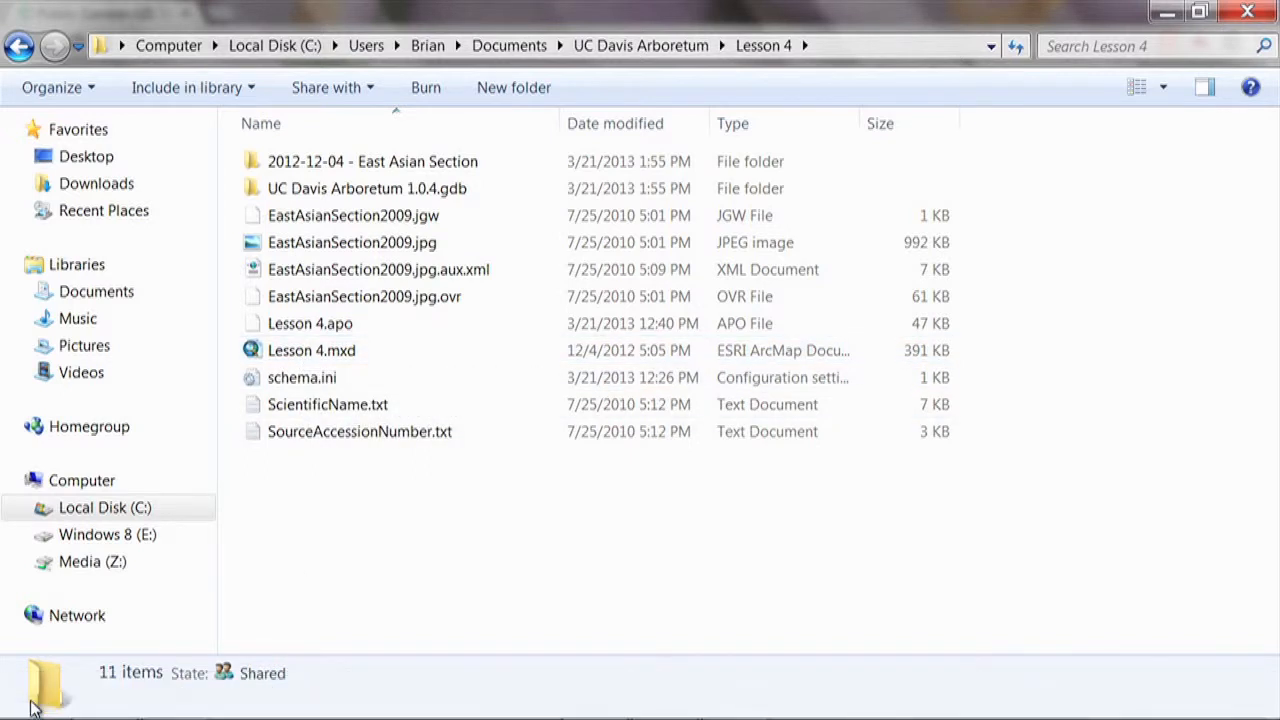
{"action": "left_click", "coordinate": [32, 700]}
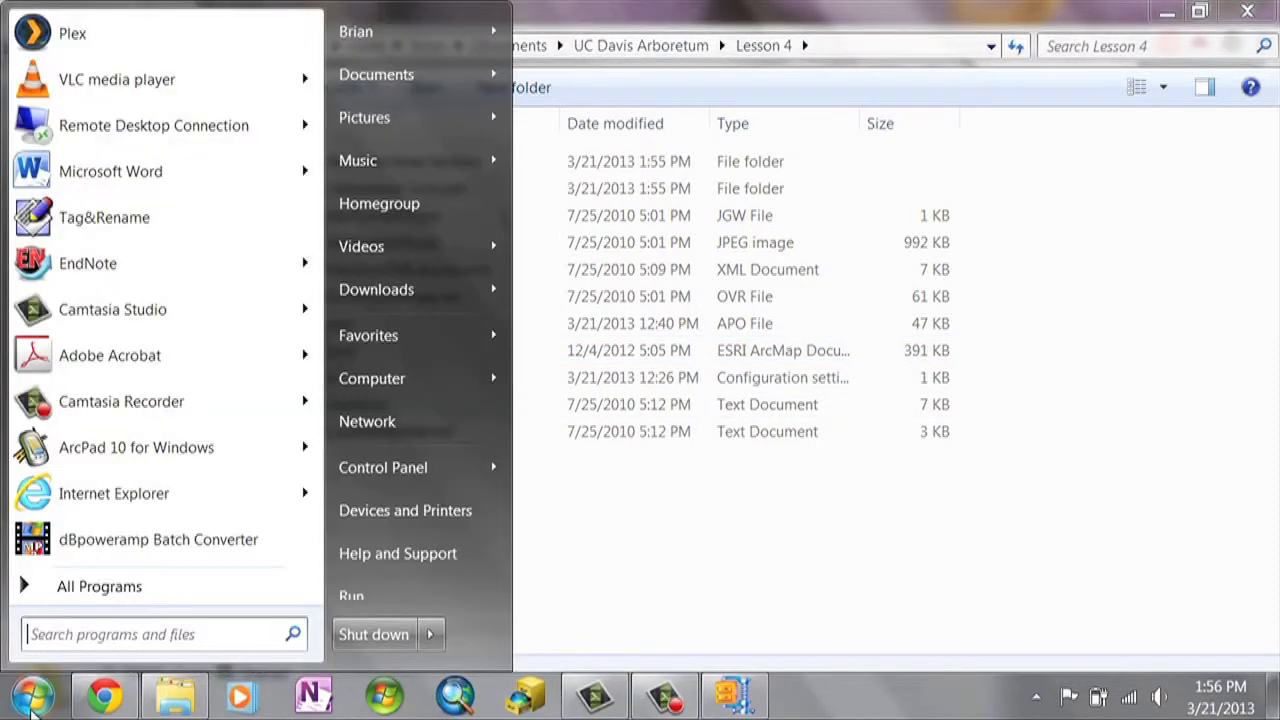
{"action": "left_click", "coordinate": [74, 588]}
{"action": "left_click", "coordinate": [68, 56]}
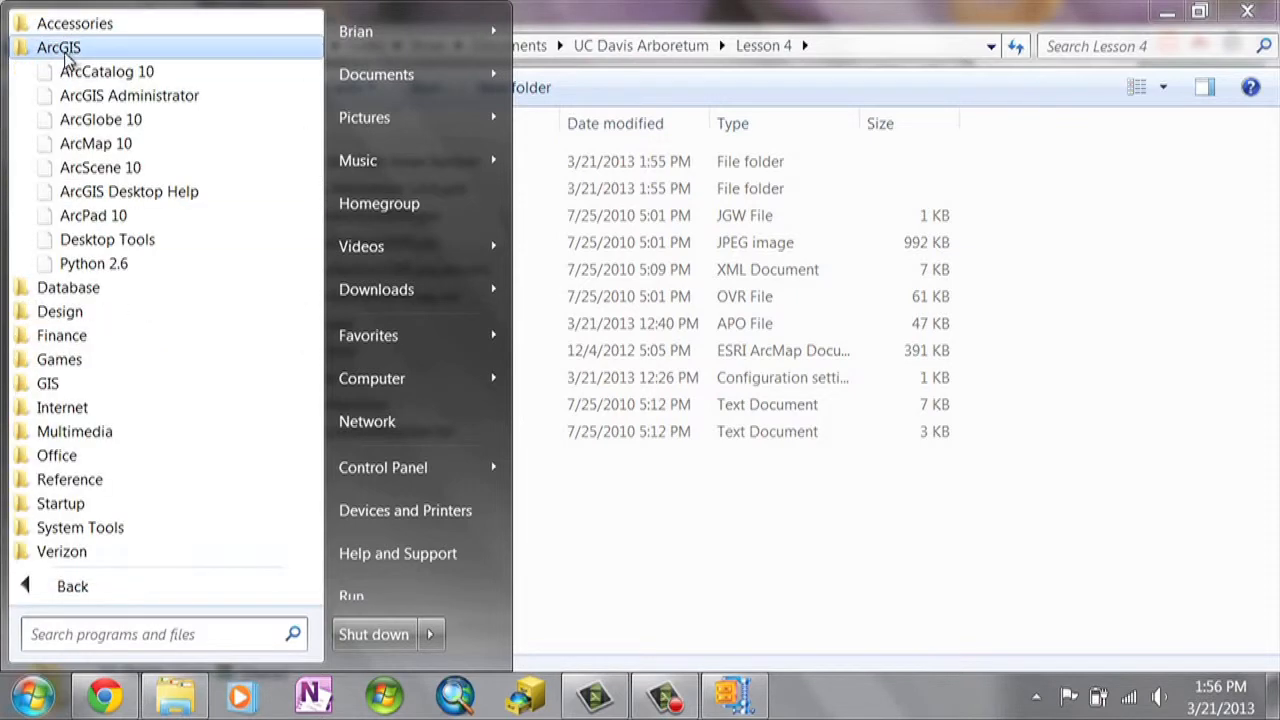
{"action": "left_click", "coordinate": [95, 144]}
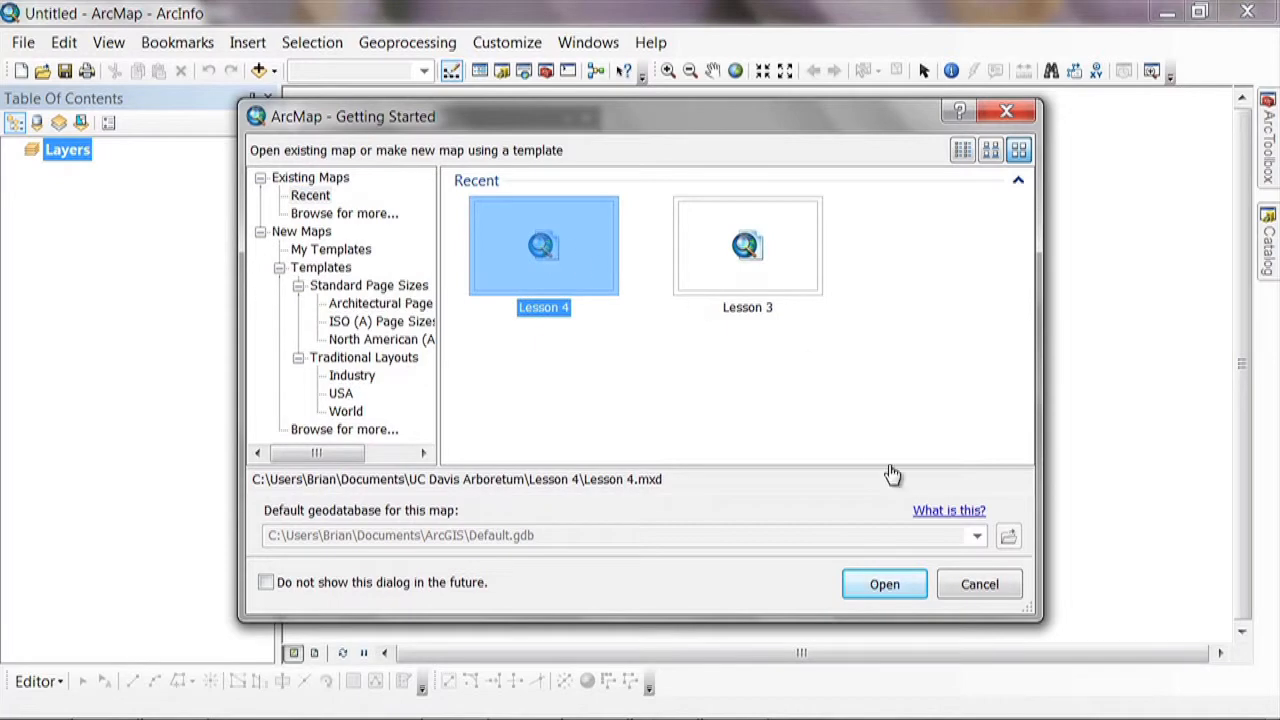
{"action": "left_click", "coordinate": [900, 585]}
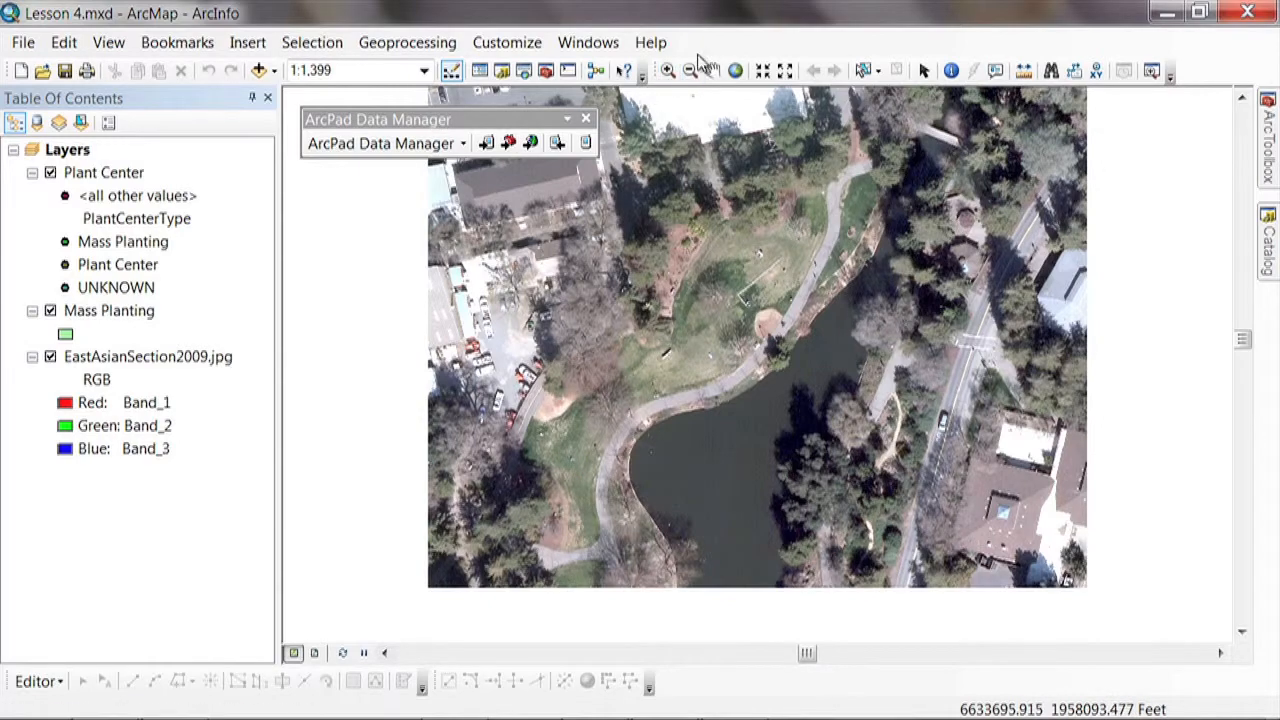
Check whether the ArcPad Data Manager toolbar and the ArcPad Data Manager extension are enabled
{"action": "left_click", "coordinate": [524, 50]}
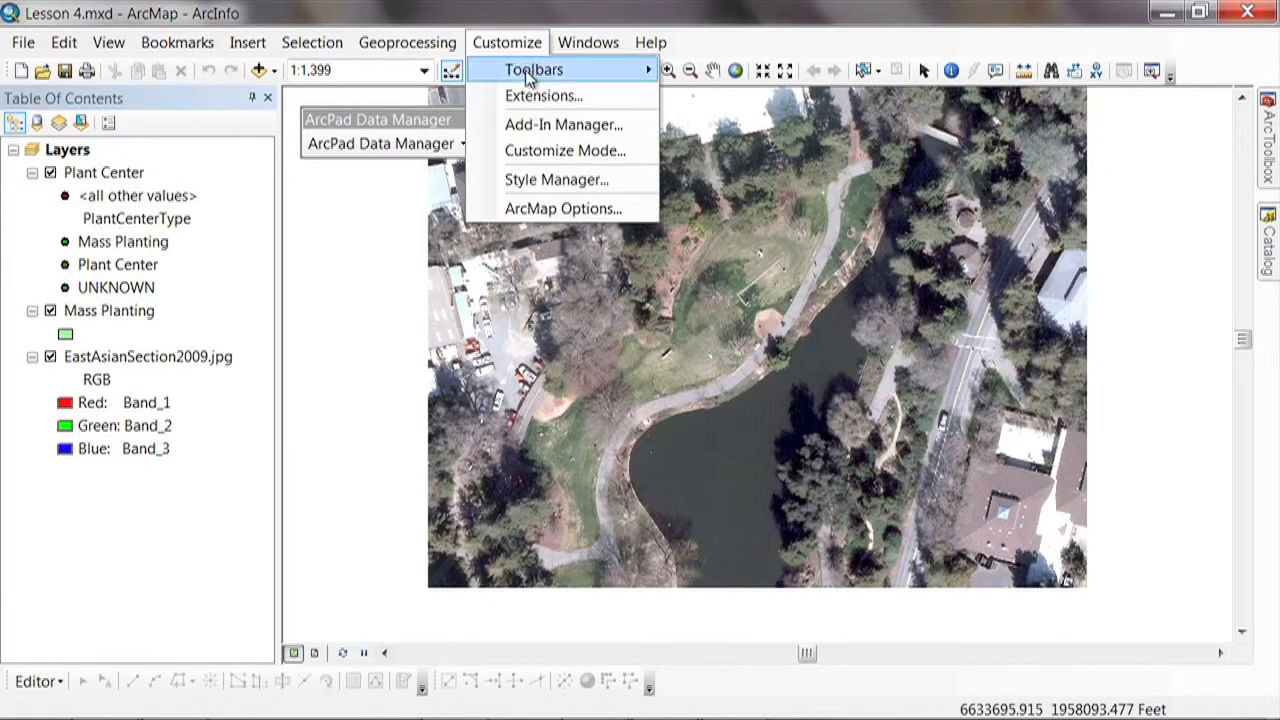
{"action": "mouse_move", "coordinate": [525, 71]}
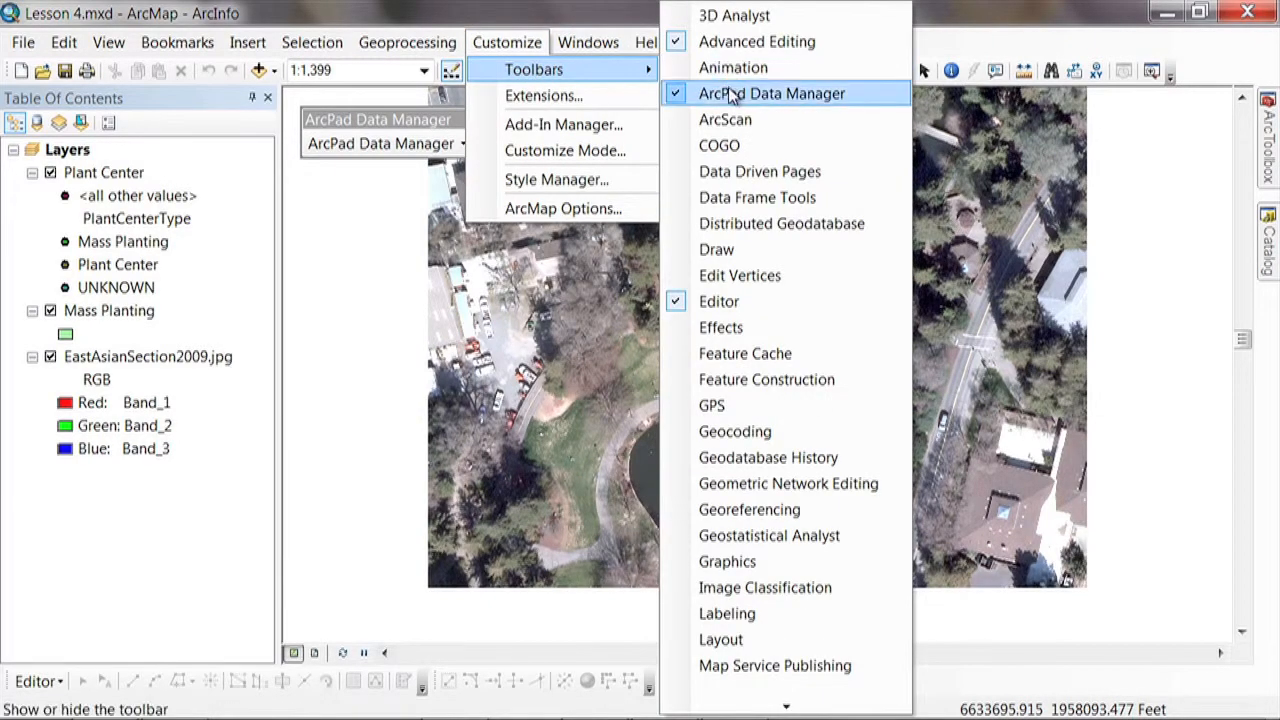
{"action": "left_click", "coordinate": [522, 44]}
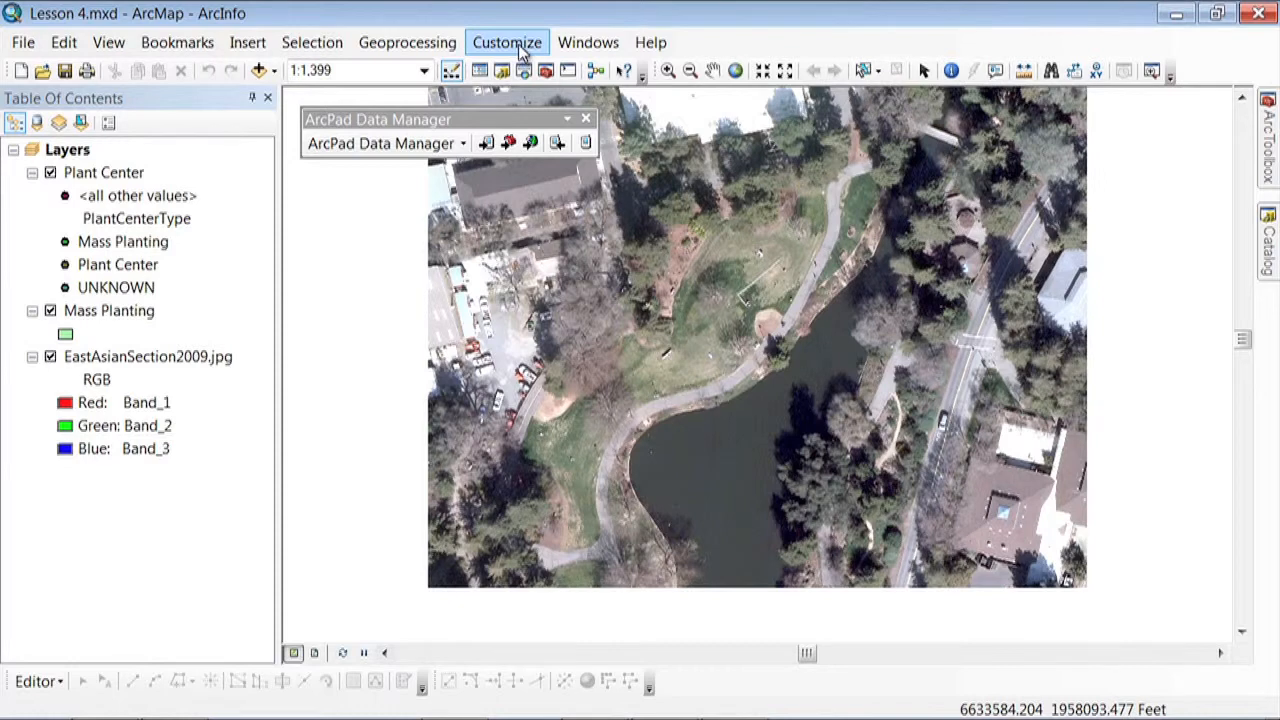
{"action": "left_click", "coordinate": [519, 53]}
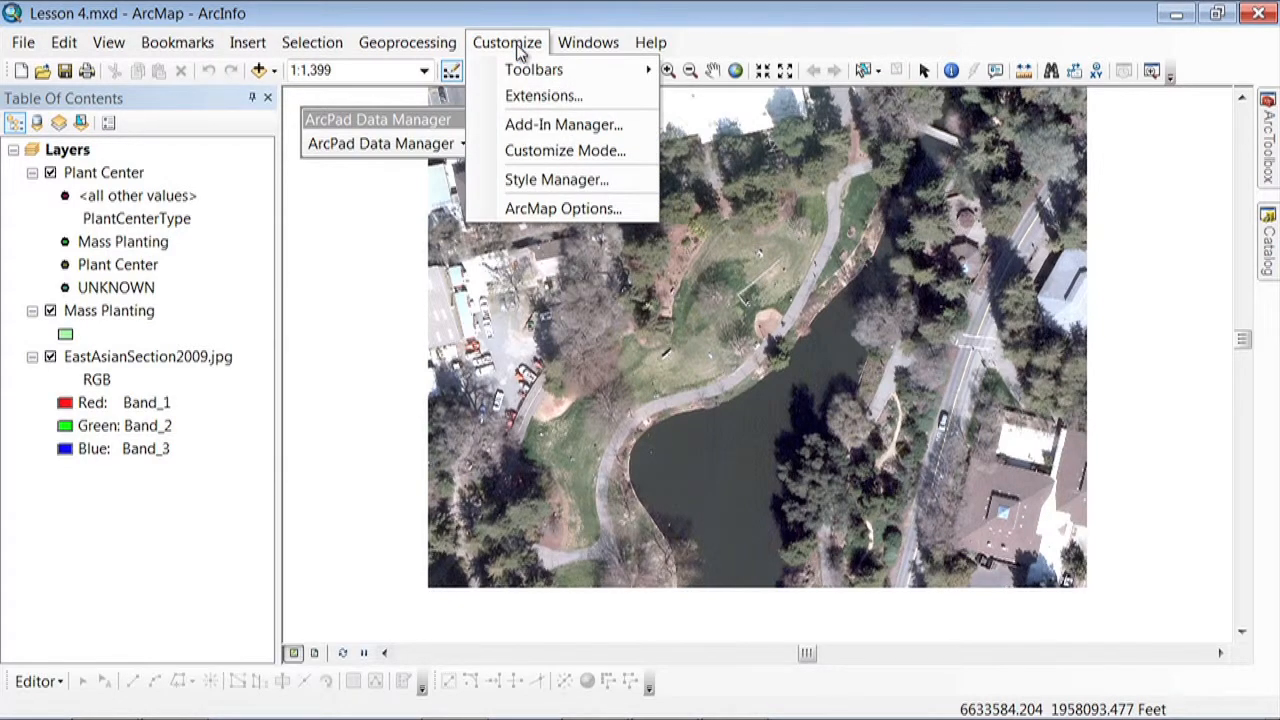
{"action": "left_click", "coordinate": [514, 94]}
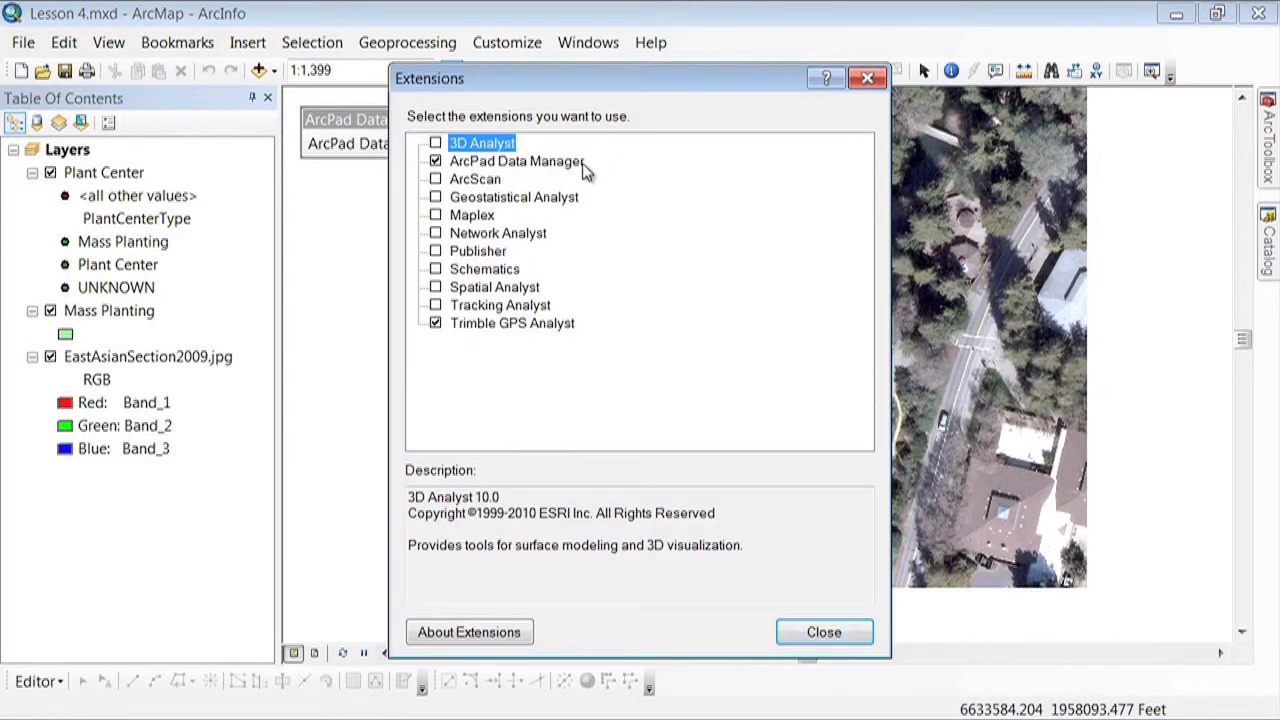
{"action": "left_click", "coordinate": [814, 632]}
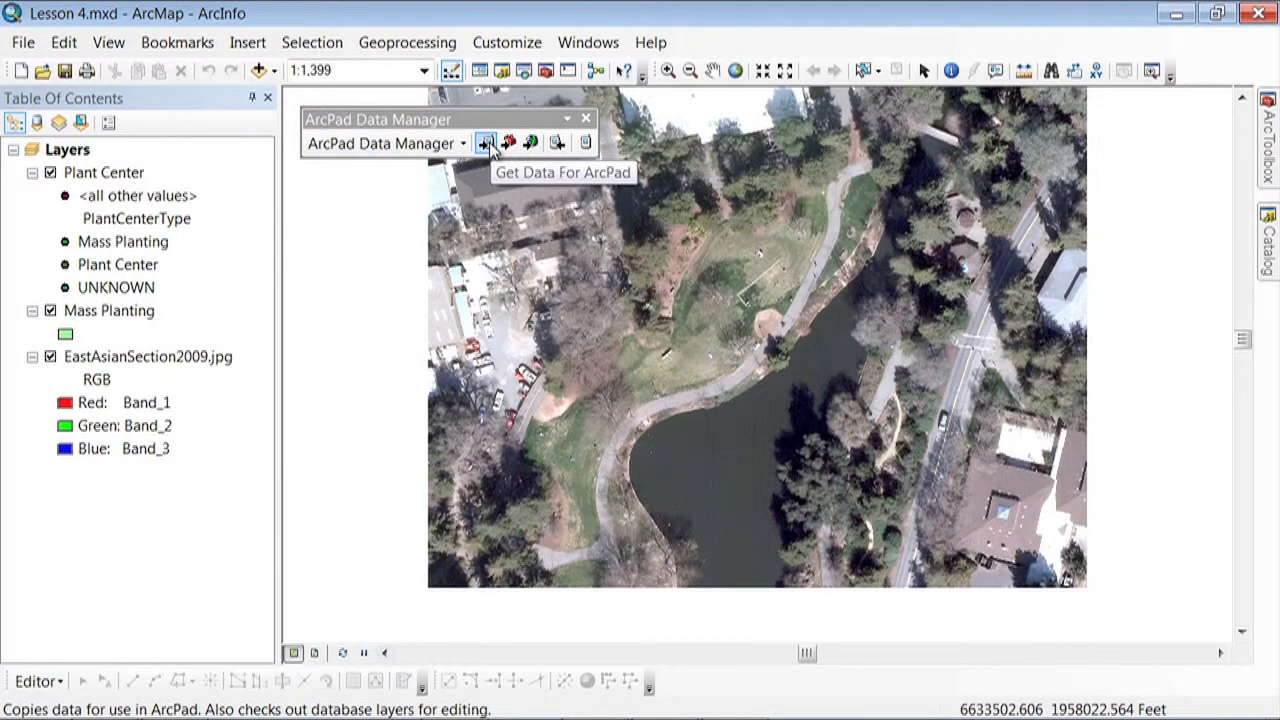
Start Get Data From ArcPad and add UC Davis Arboretum 1_0_4_gdb.axf from Lesson 7's 2012-12-04 - East Asian Section folder
{"action": "left_click", "coordinate": [557, 144]}
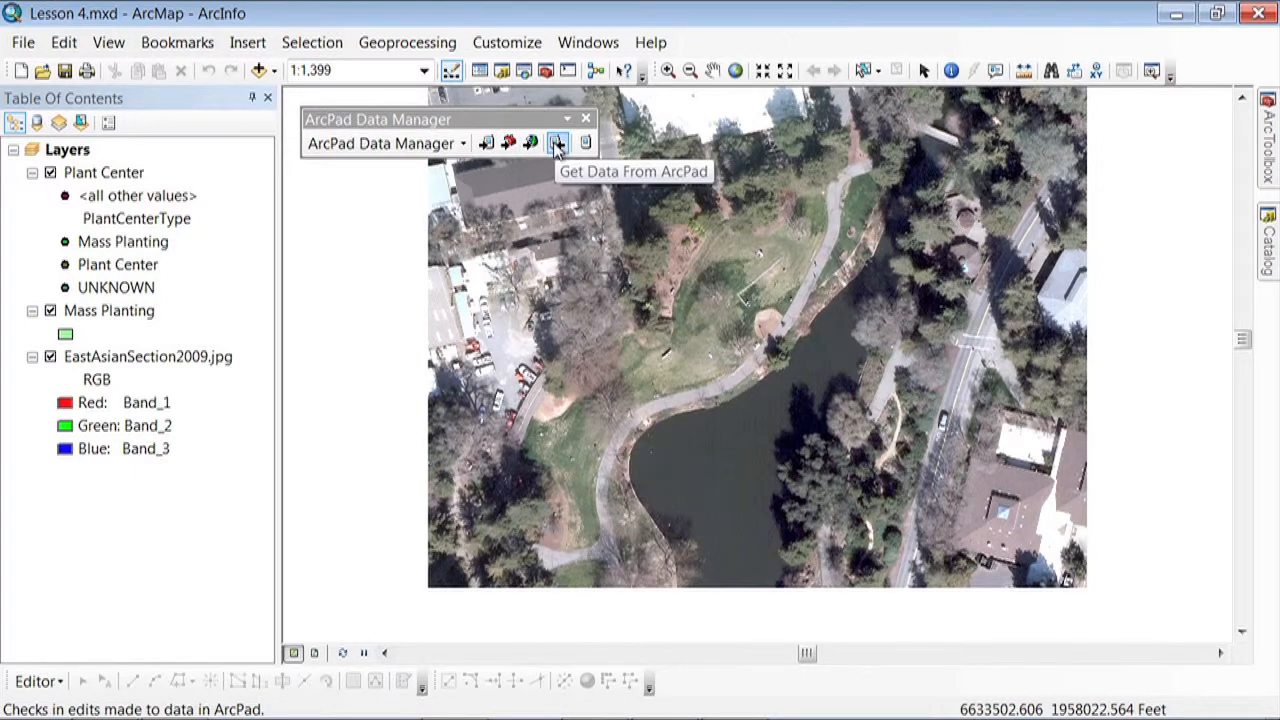
{"action": "left_click", "coordinate": [557, 144]}
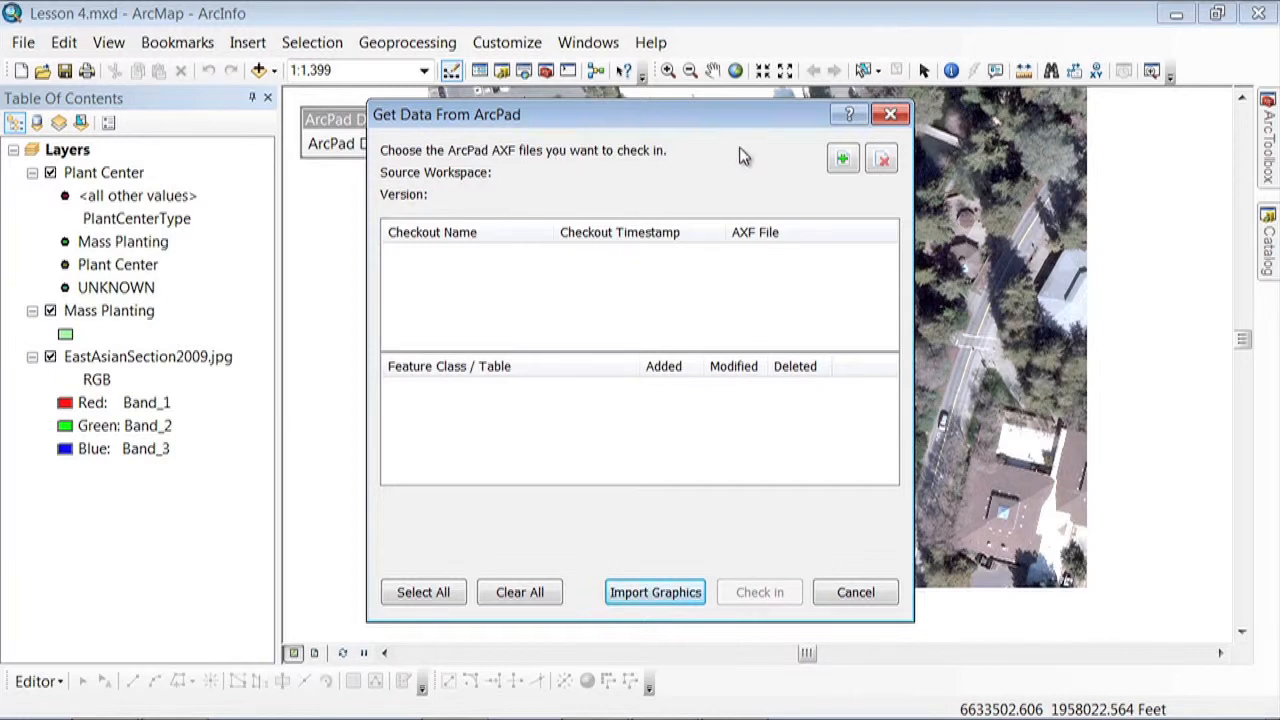
{"action": "left_click", "coordinate": [842, 162]}
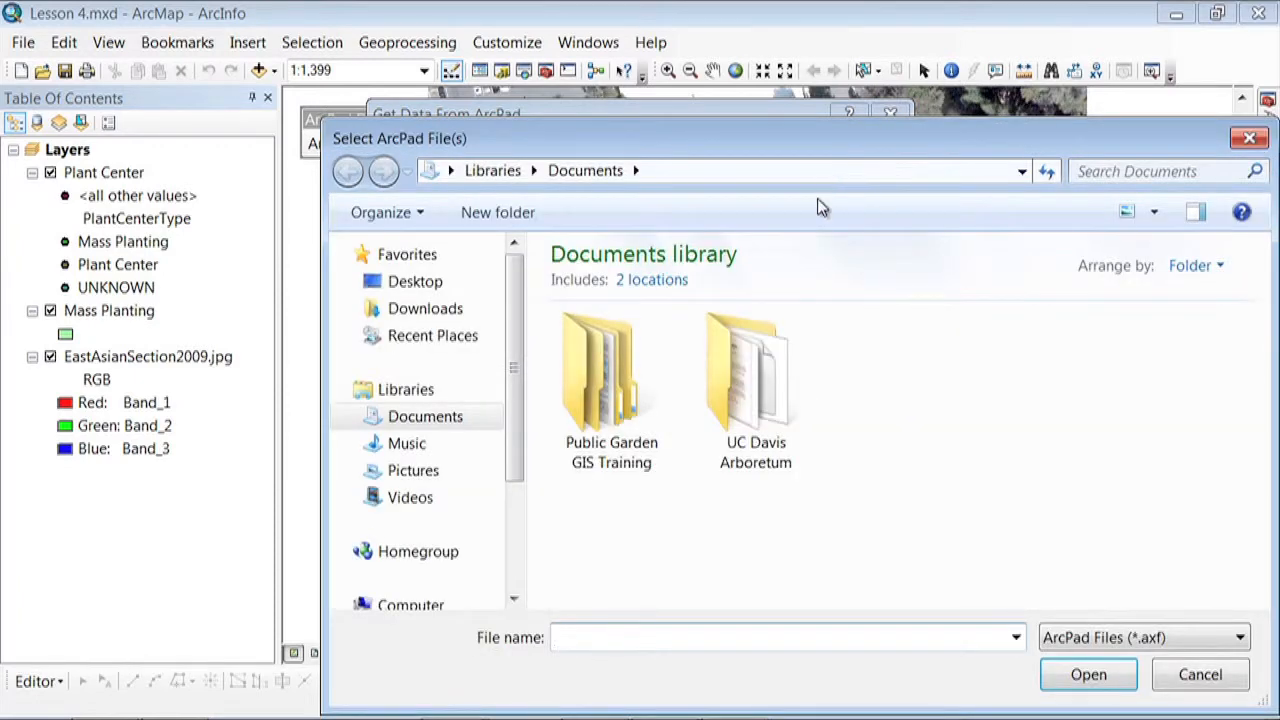
{"action": "double_click", "coordinate": [741, 401]}
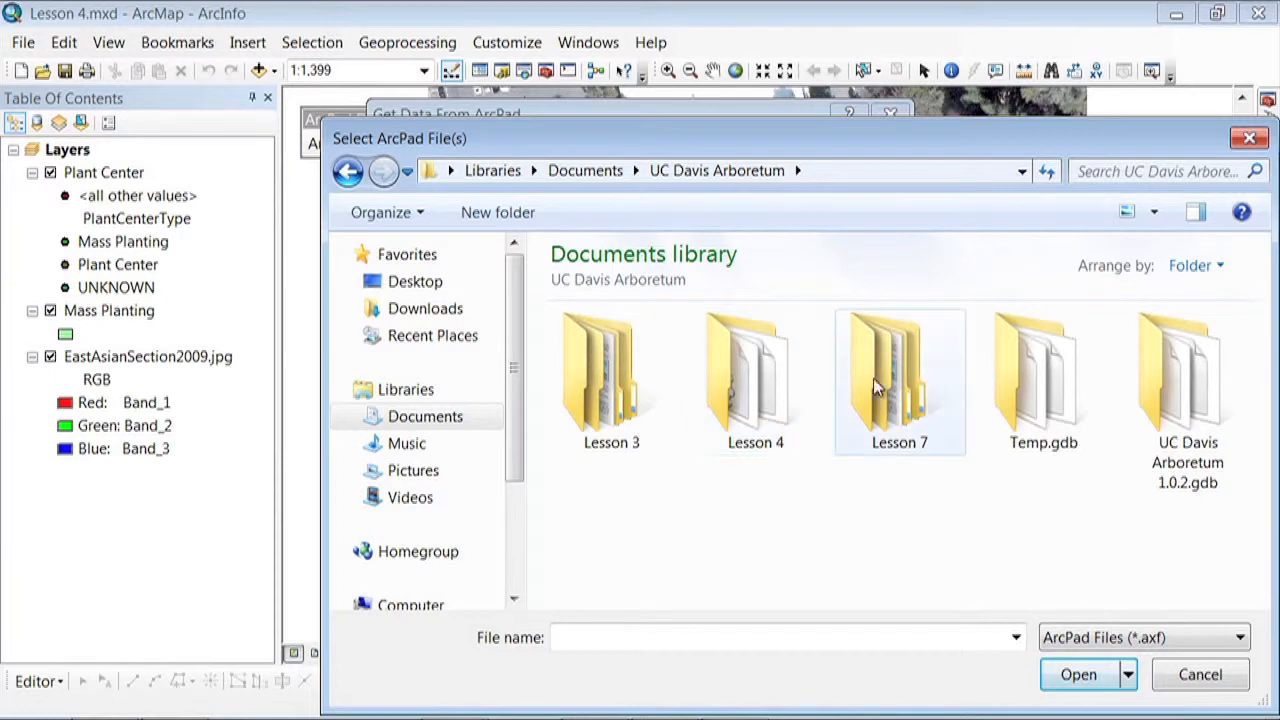
{"action": "double_click", "coordinate": [899, 388]}
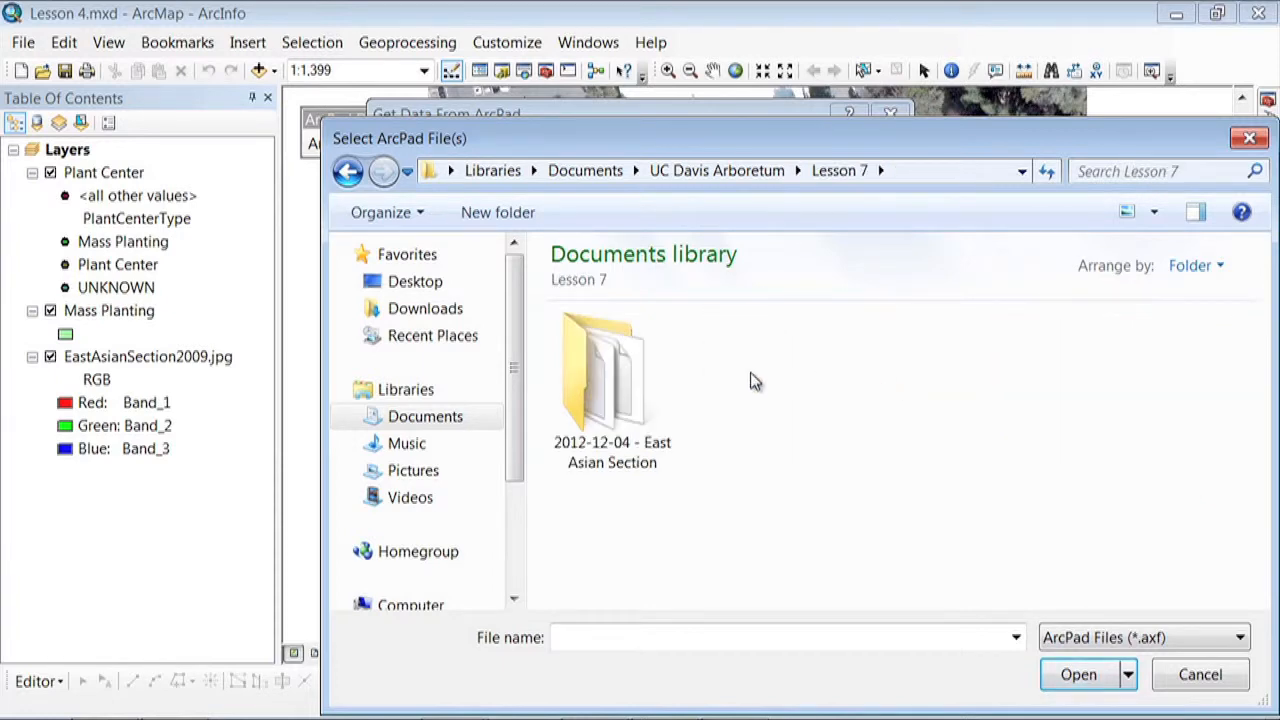
{"action": "double_click", "coordinate": [612, 388]}
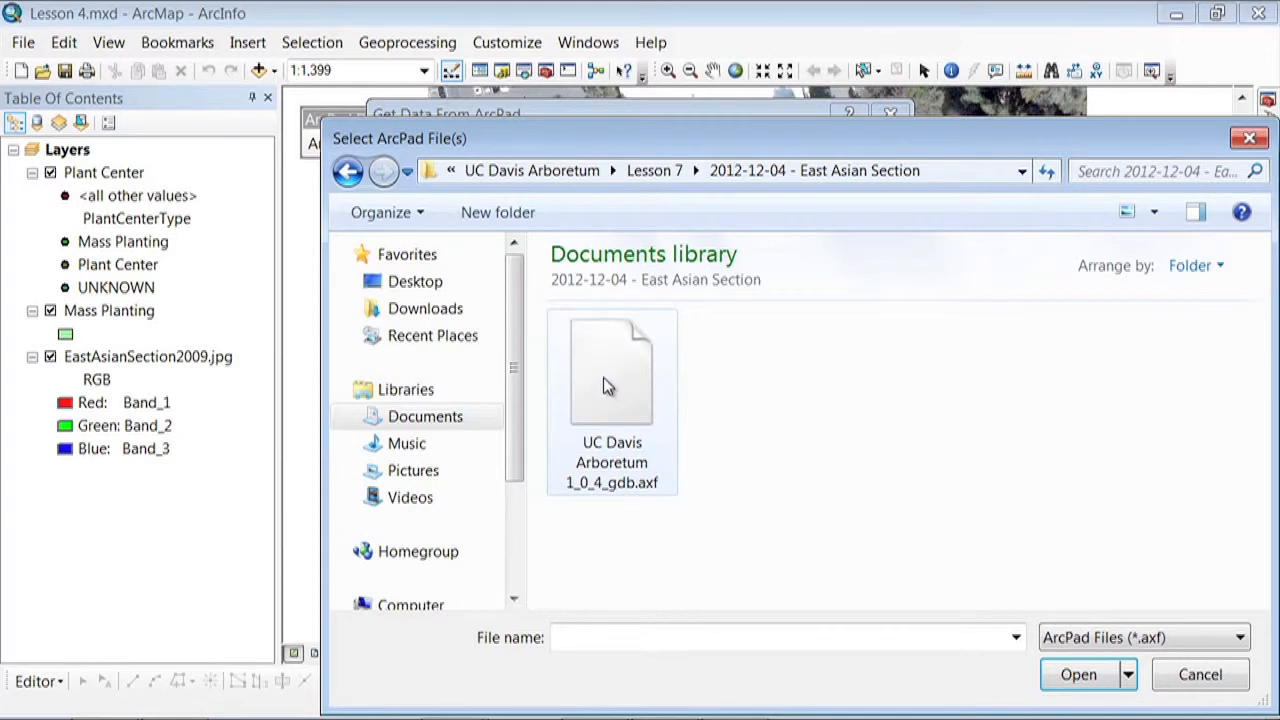
{"action": "left_click", "coordinate": [606, 387]}
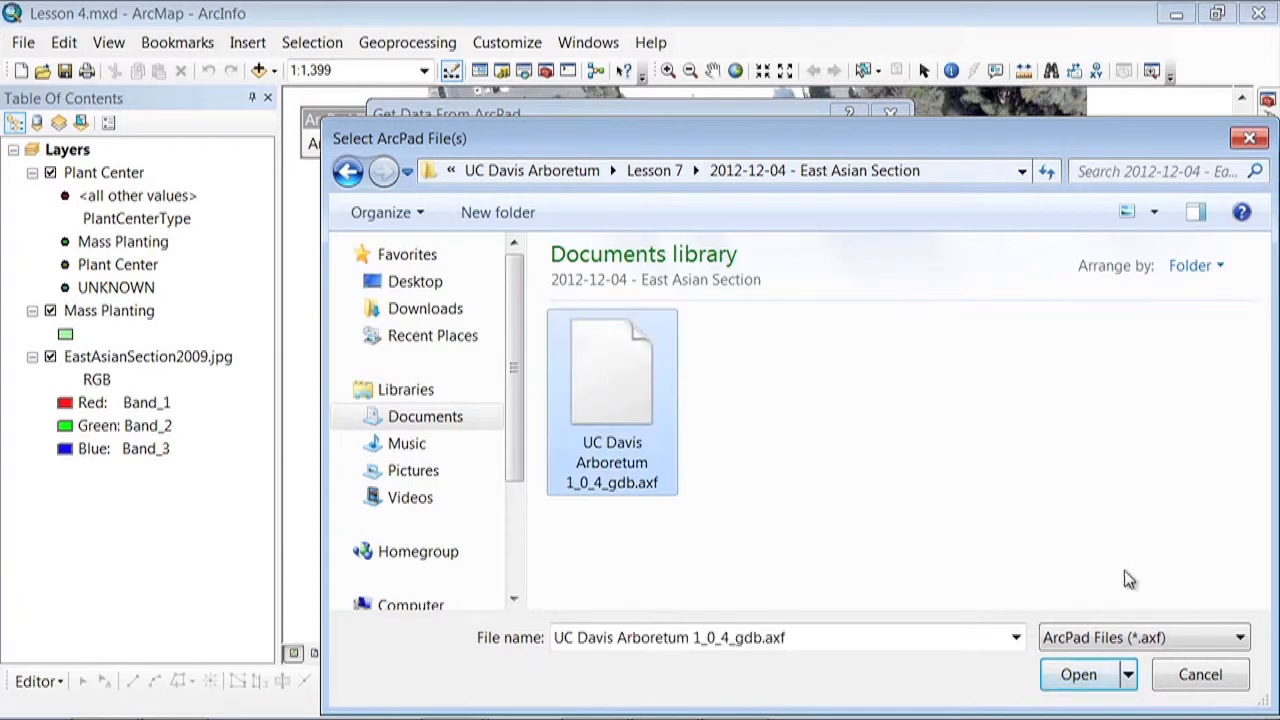
{"action": "left_click", "coordinate": [1078, 675]}
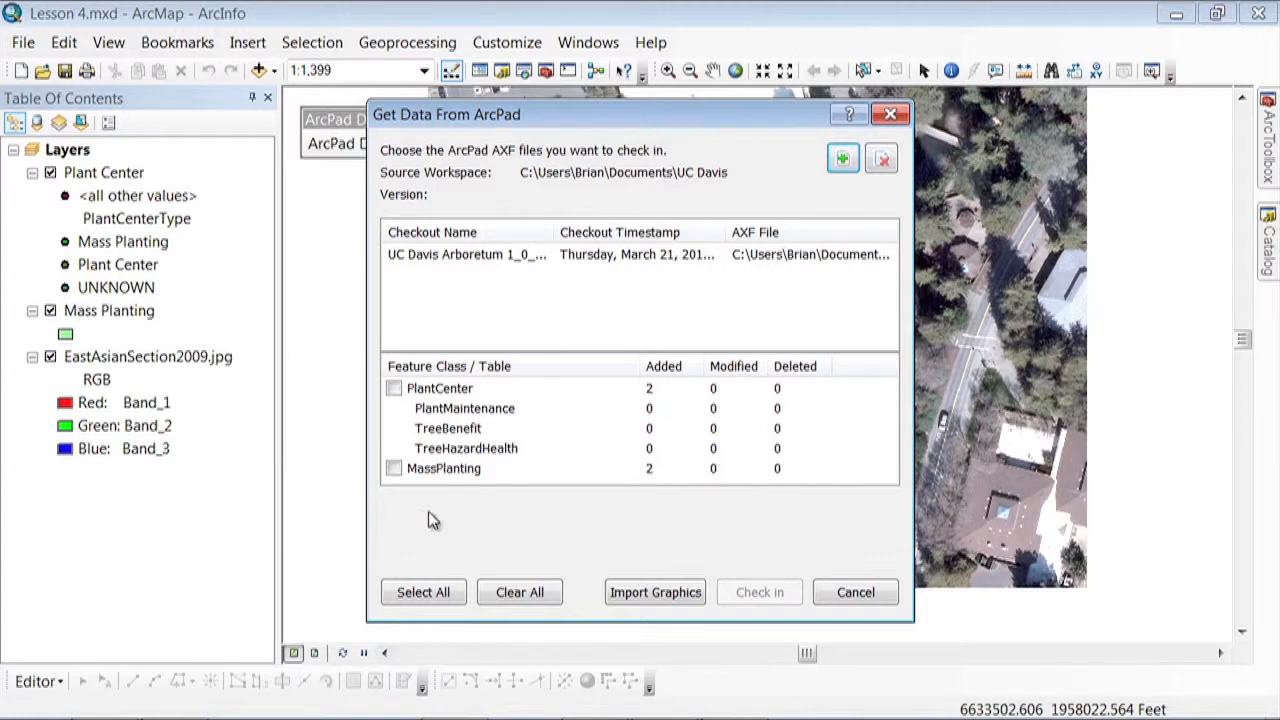
Check in the edits of all listed feature classes, PlantCenter and MassPlanting, without an edit session, and dismiss the results report
{"action": "left_click", "coordinate": [428, 592]}
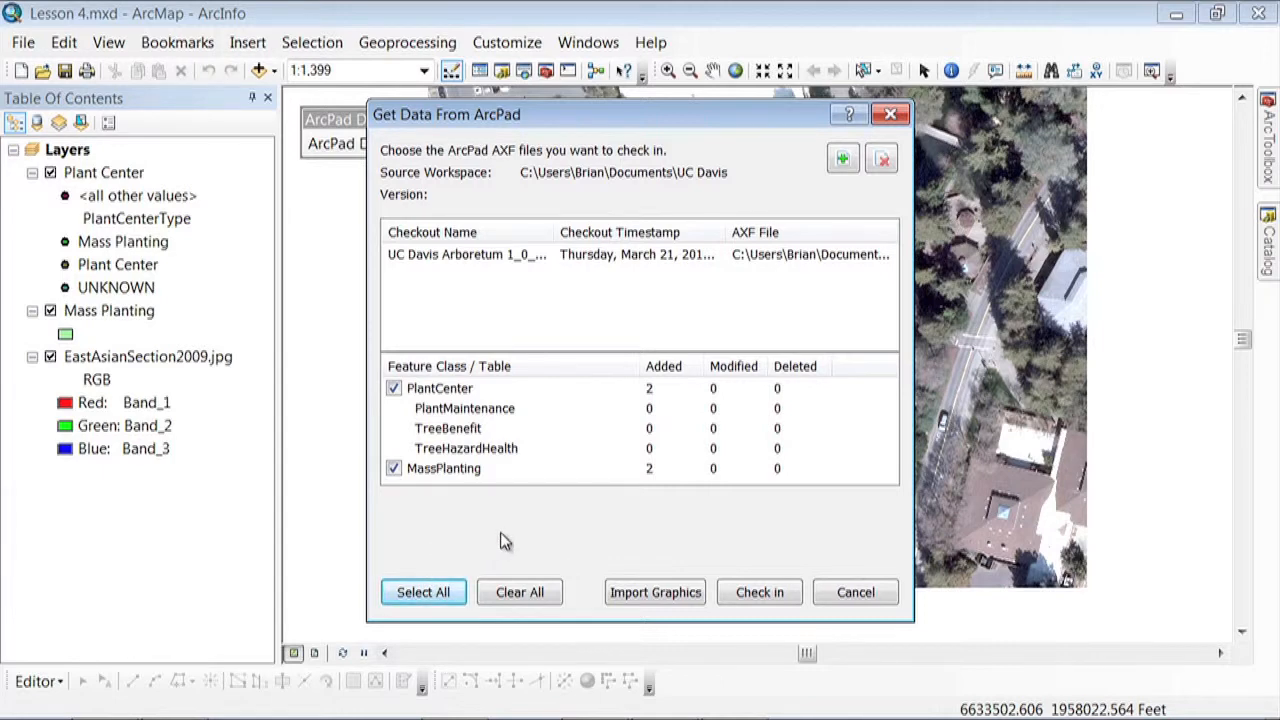
{"action": "left_click", "coordinate": [745, 592]}
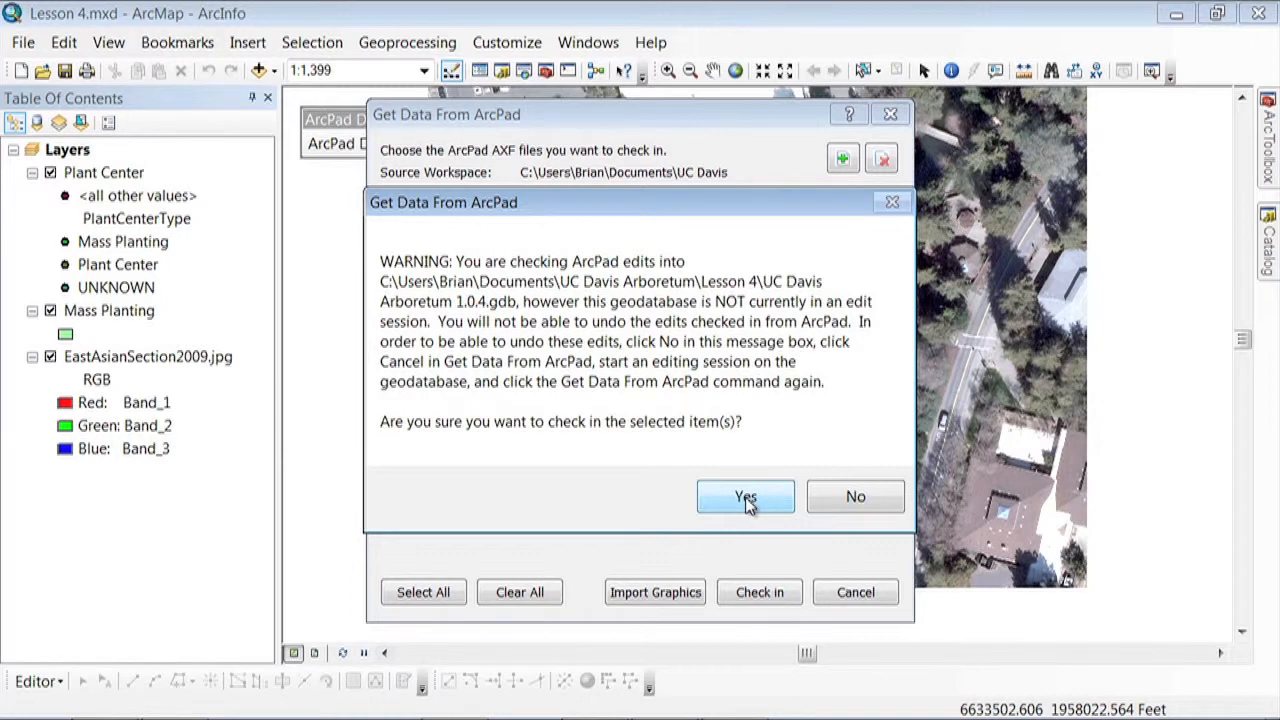
{"action": "left_click", "coordinate": [746, 500]}
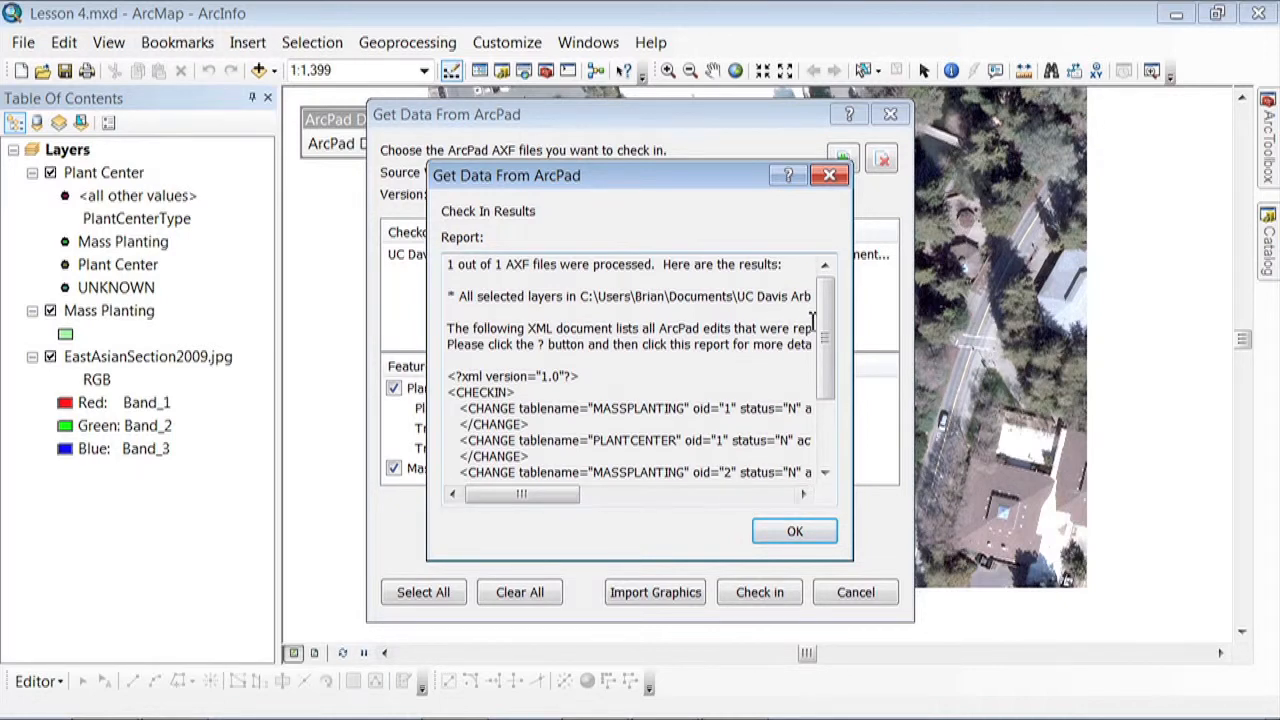
{"action": "left_click_drag", "start_coordinate": [826, 332], "coordinate": [829, 300]}
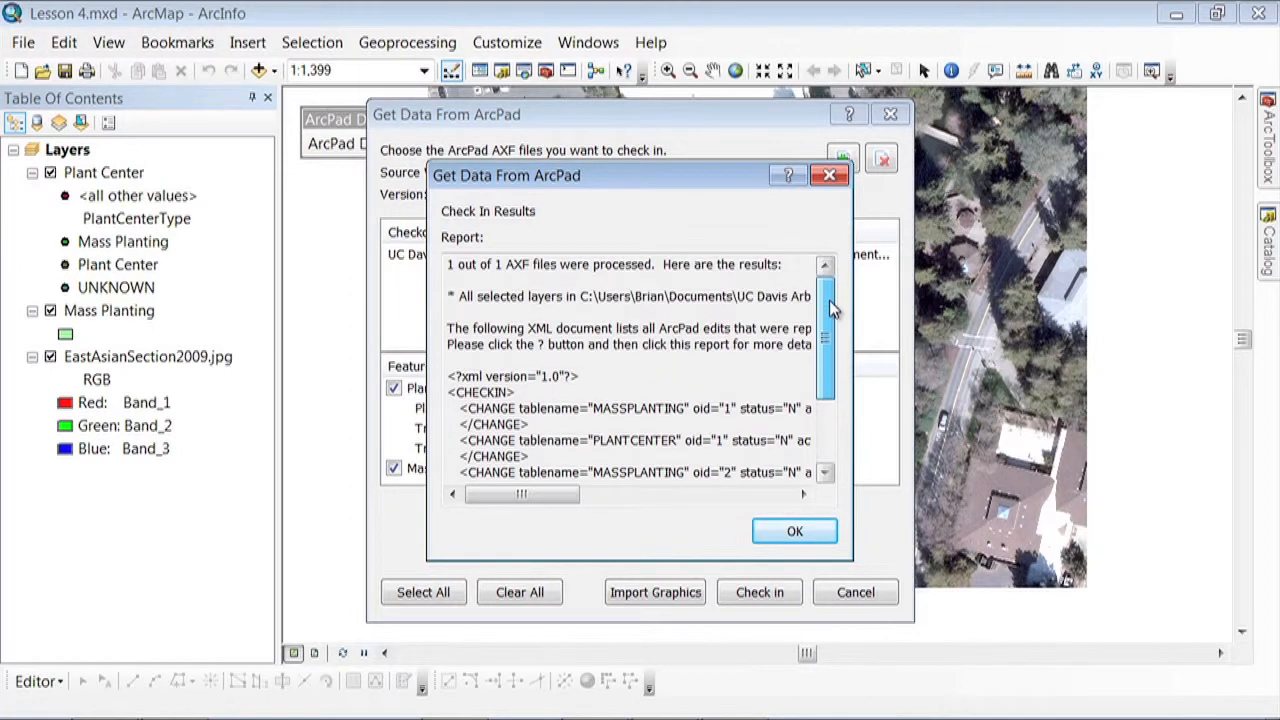
{"action": "left_click", "coordinate": [796, 531]}
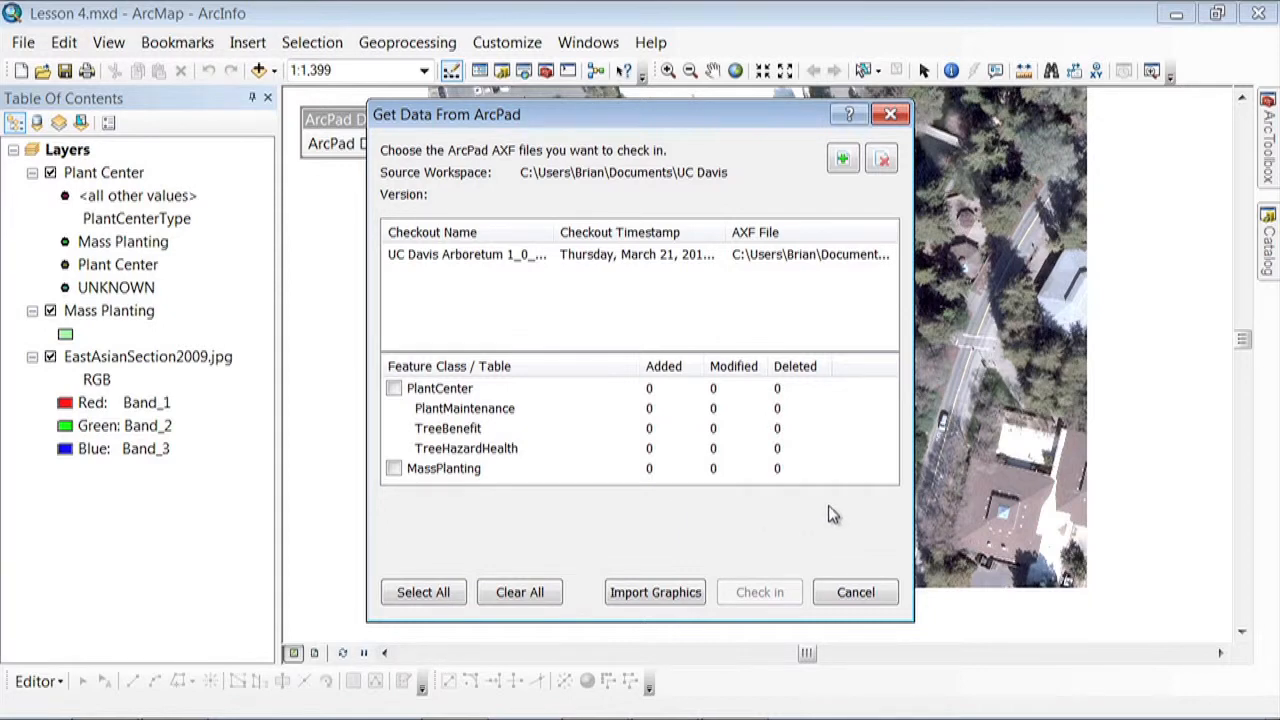
Close the Get Data From ArcPad dialog and zoom the map in to the two checked-in mass plantings
{"action": "left_click", "coordinate": [882, 117]}
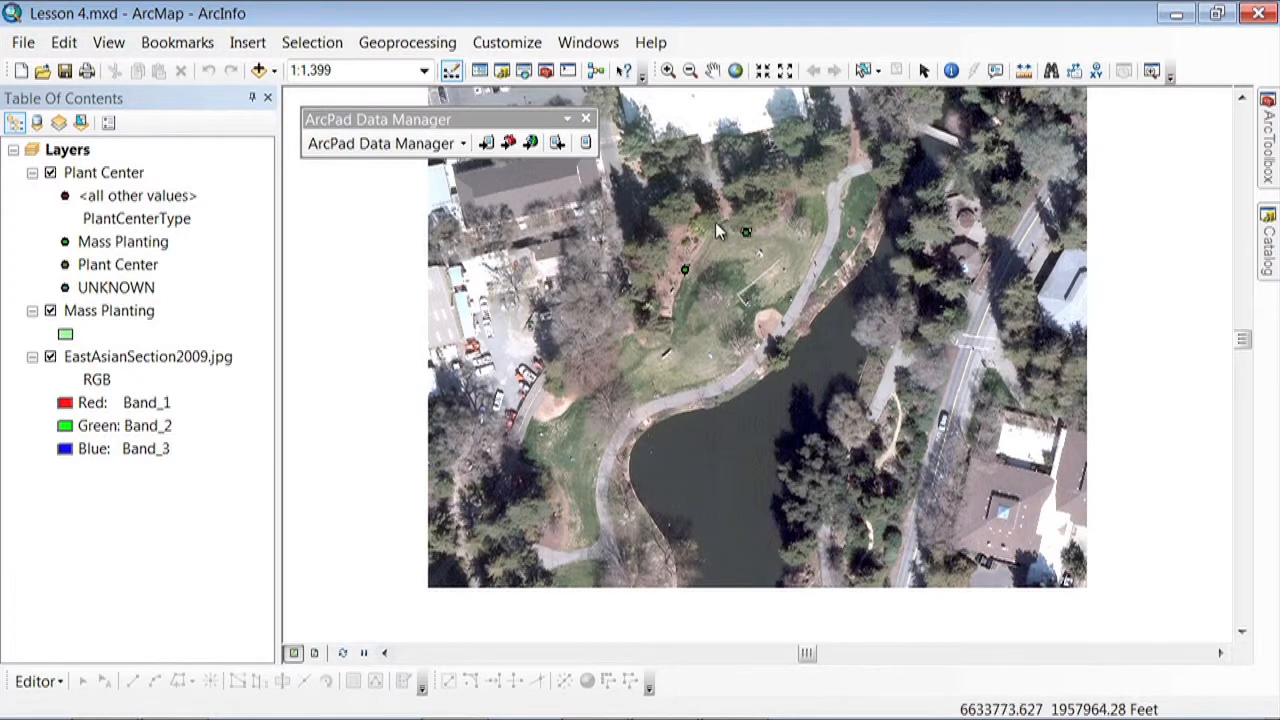
{"action": "left_click", "coordinate": [668, 70]}
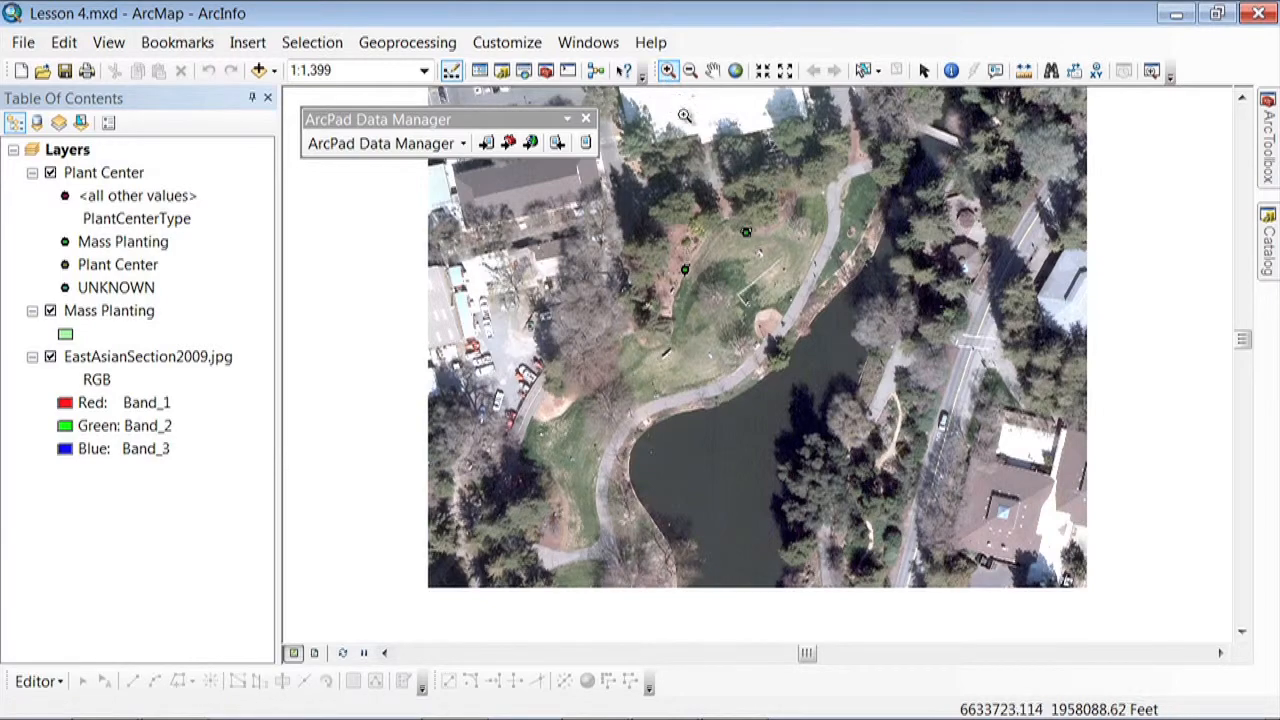
{"action": "left_click_drag", "start_coordinate": [668, 208], "coordinate": [764, 285]}
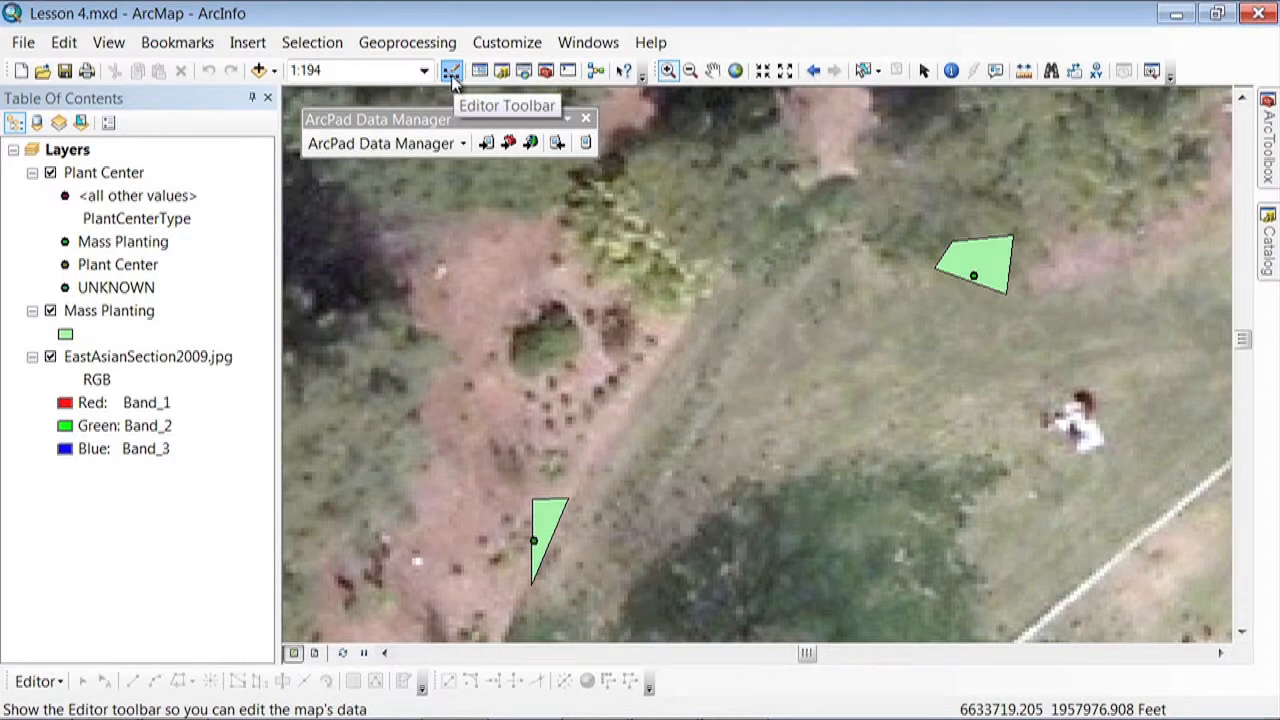
Check whether the Editor toolbar is enabled and start an edit session on the map's layers
{"action": "left_click", "coordinate": [507, 44]}
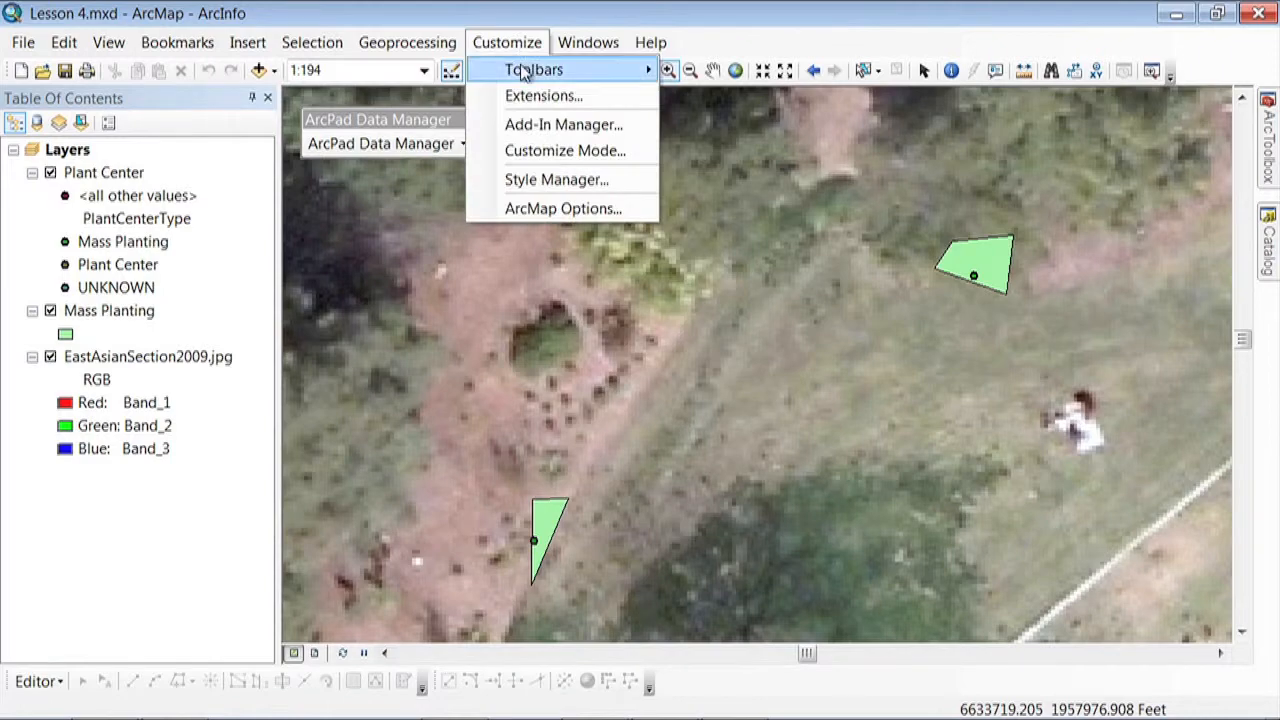
{"action": "mouse_move", "coordinate": [520, 64]}
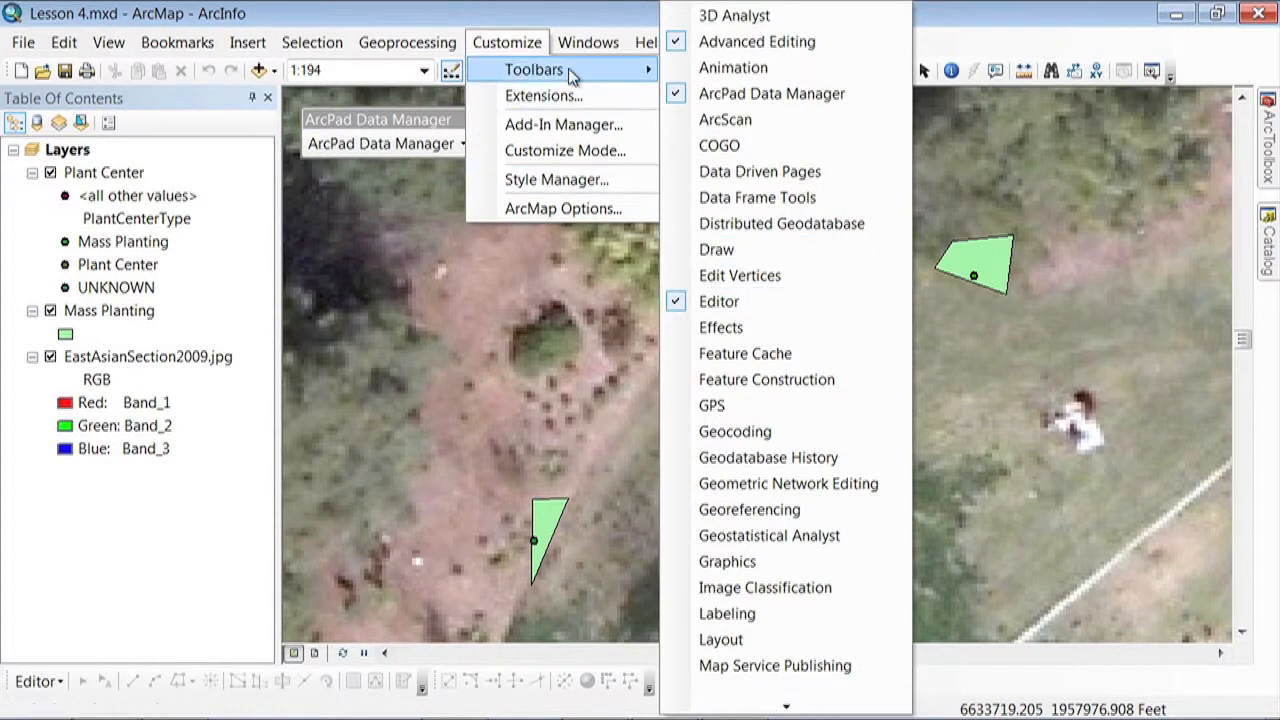
{"action": "left_click", "coordinate": [530, 50]}
{"action": "left_click", "coordinate": [45, 684]}
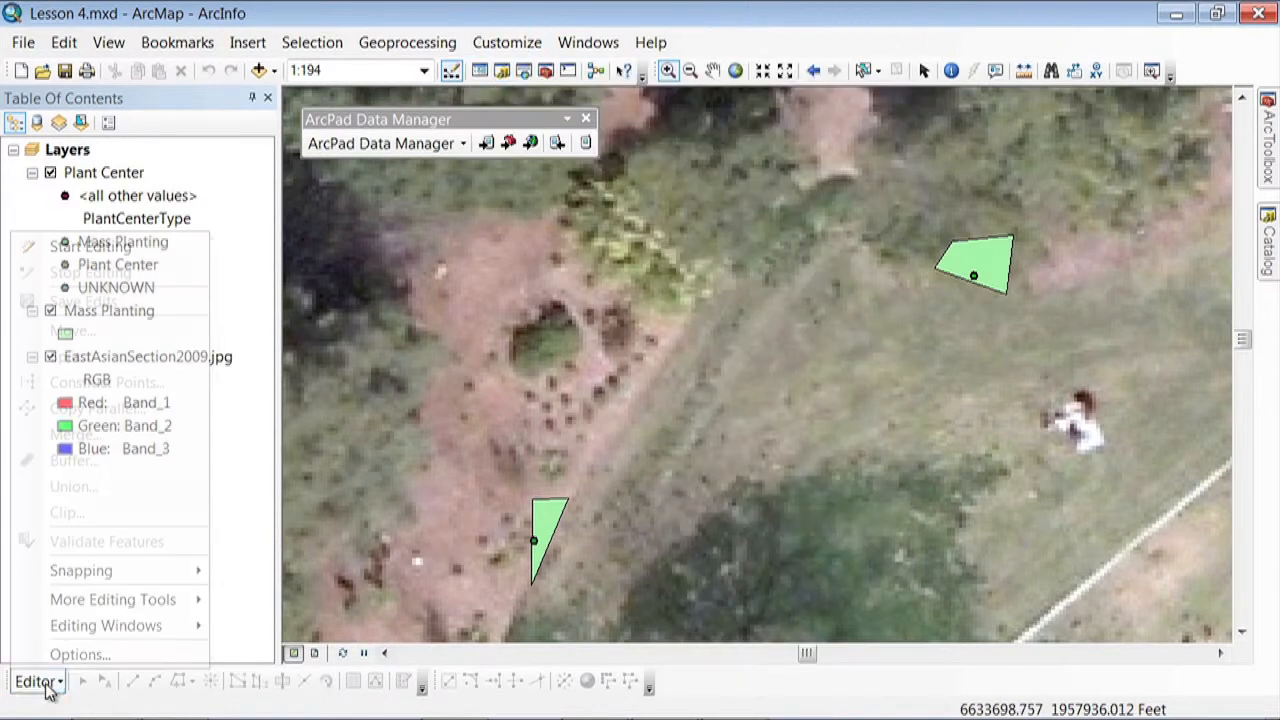
{"action": "left_click", "coordinate": [128, 252]}
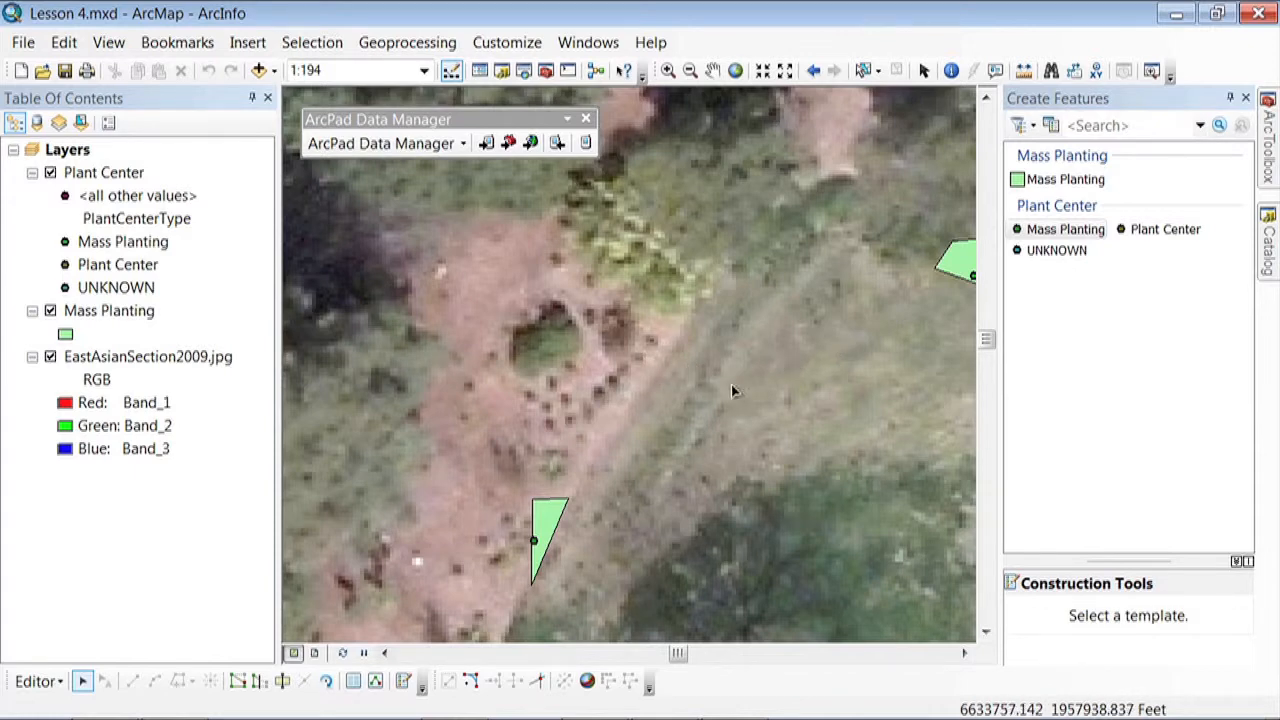
Select the triangular mass planting with the Edit tool and display its attributes
{"action": "left_click", "coordinate": [964, 653]}
{"action": "left_click", "coordinate": [964, 653]}
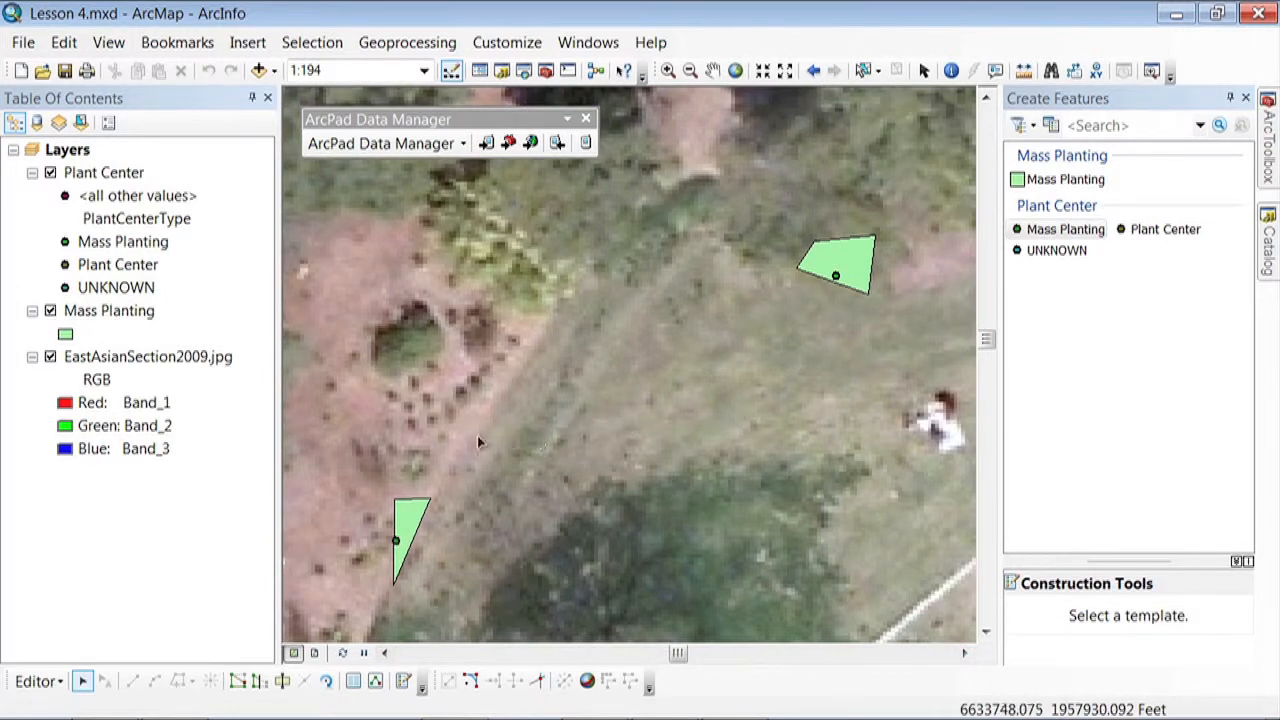
{"action": "left_click", "coordinate": [84, 681]}
{"action": "left_click", "coordinate": [410, 516]}
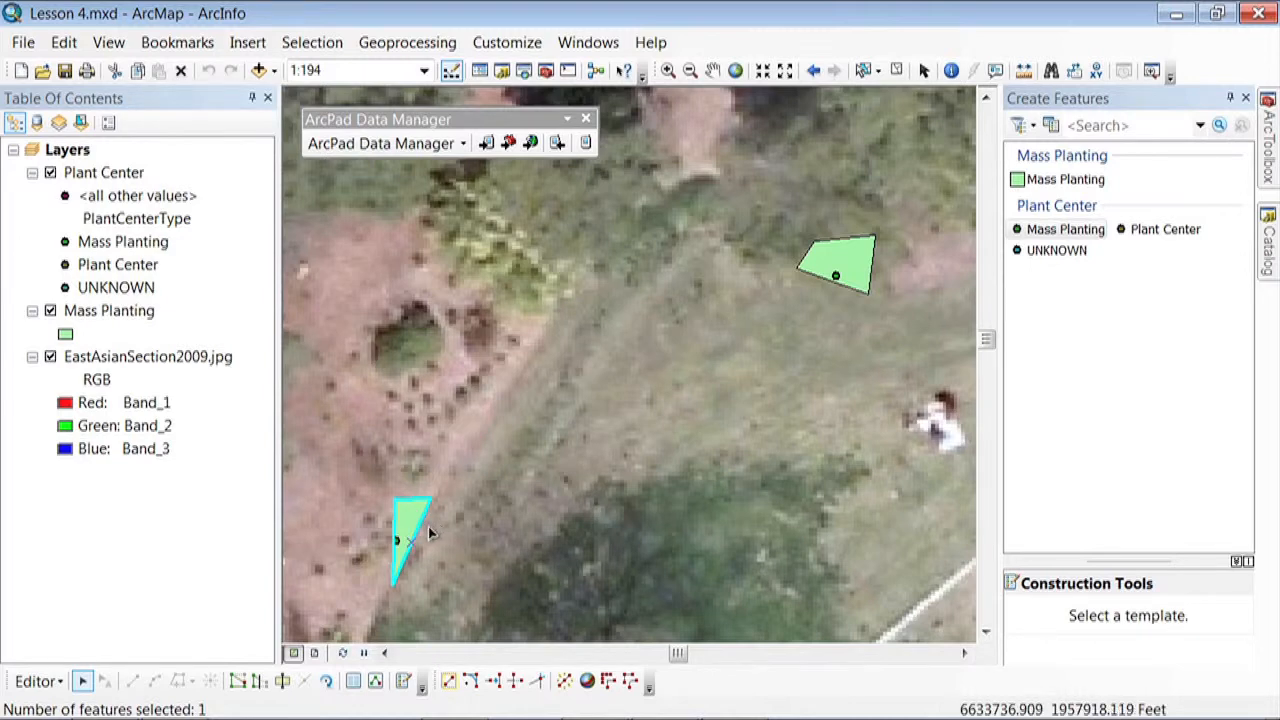
{"action": "left_click", "coordinate": [353, 682]}
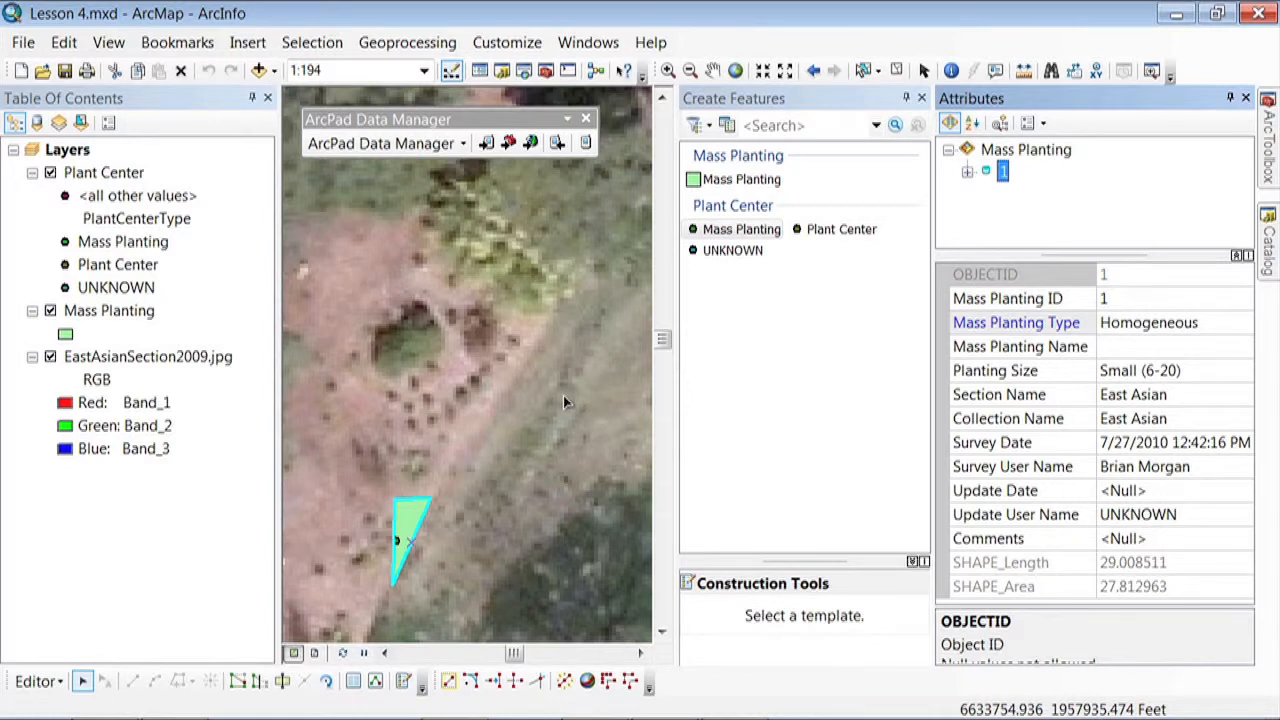
Auto-hide the Create Features window and check which choices the planting's Section Name attribute offers
{"action": "left_click", "coordinate": [909, 101]}
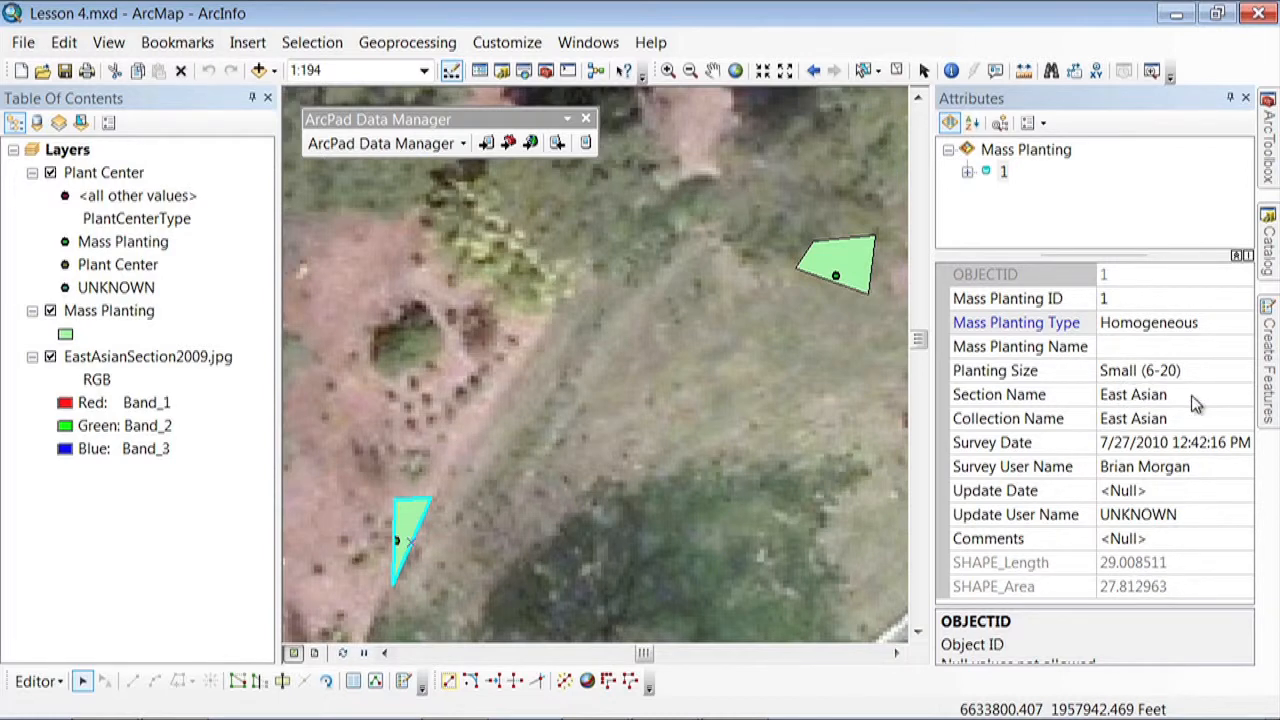
{"action": "left_click", "coordinate": [1191, 395]}
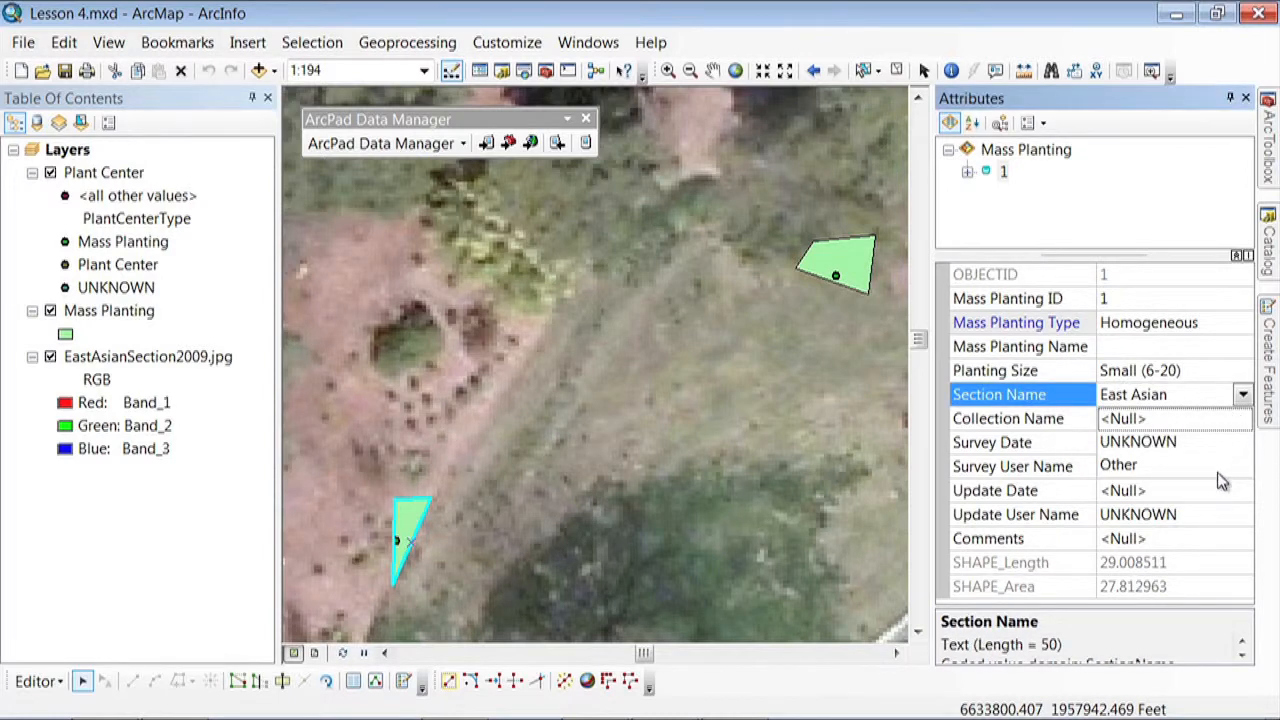
{"action": "left_click", "coordinate": [1243, 397]}
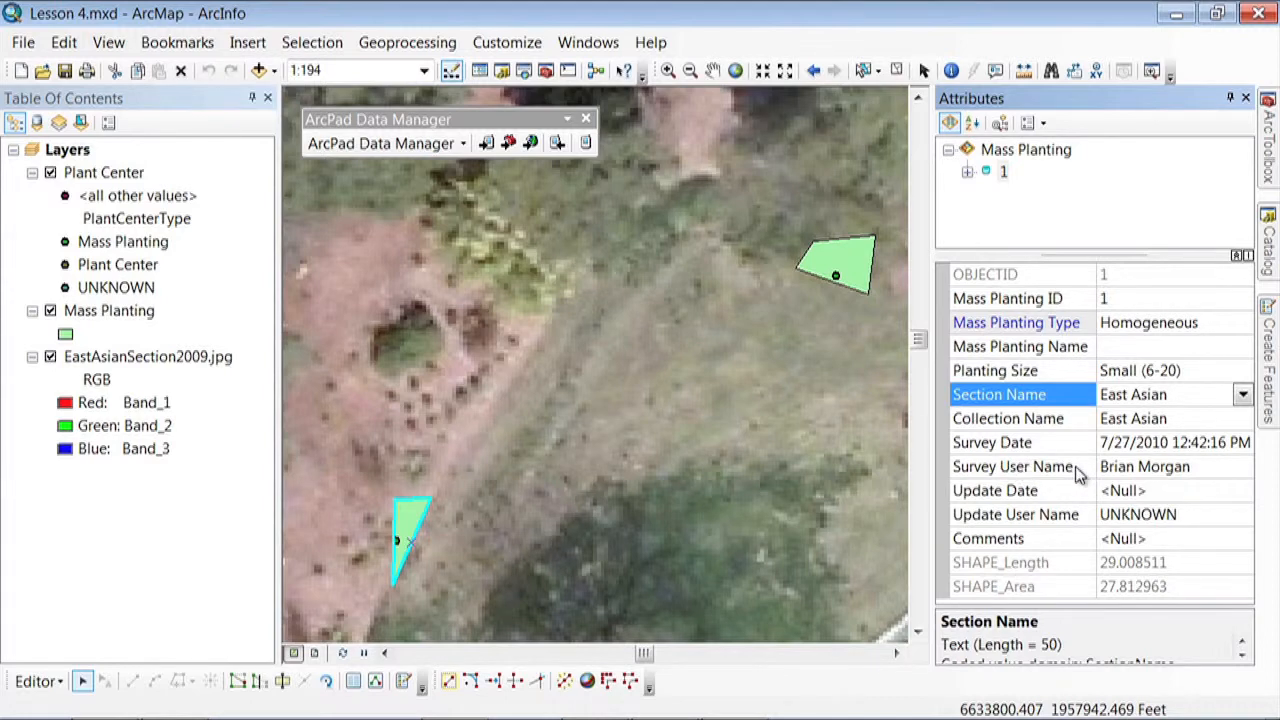
Open the database properties of the UC Davis Arboretum 1.0.4 geodatabase in the Catalog and show its domains
{"action": "left_click", "coordinate": [1270, 250]}
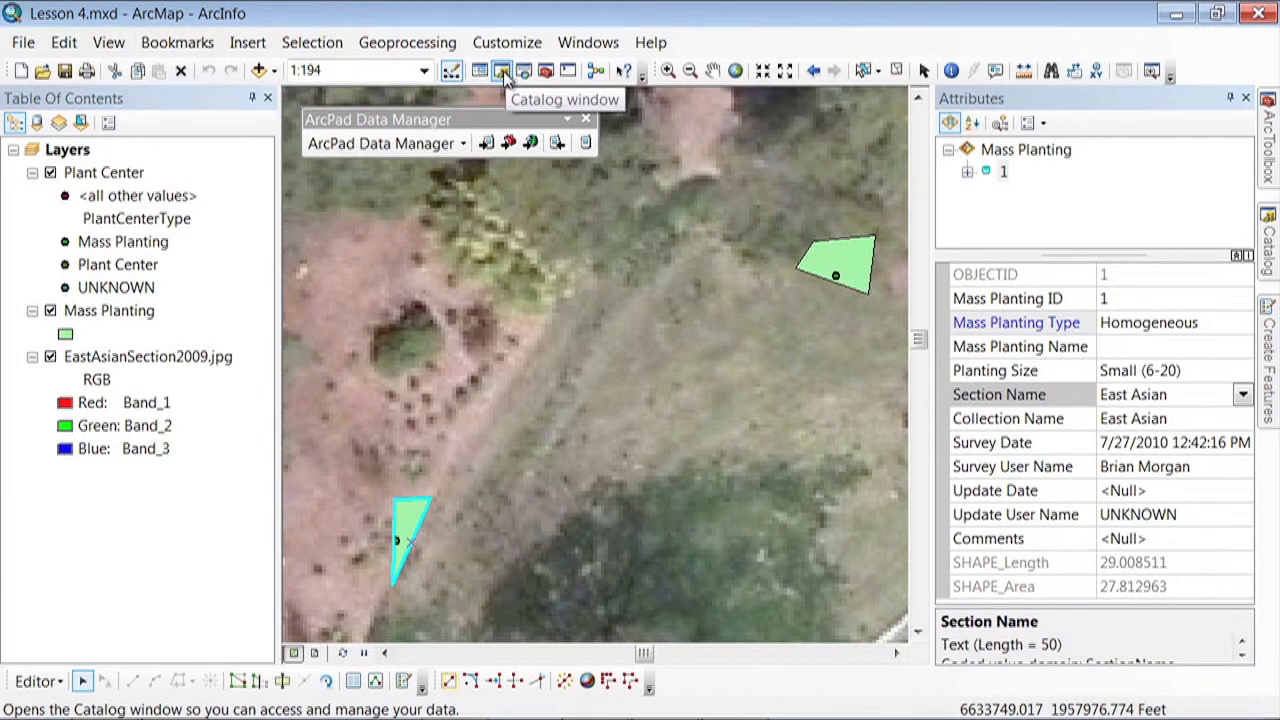
{"action": "left_click", "coordinate": [1271, 236]}
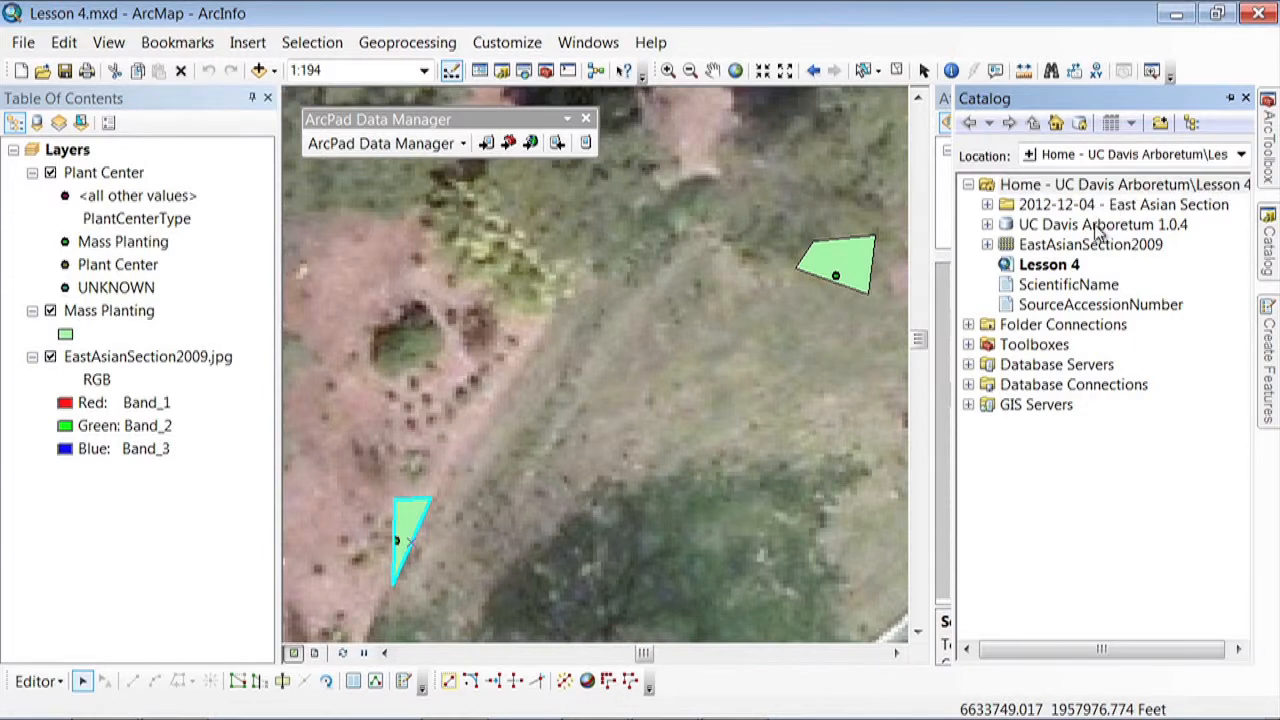
{"action": "right_click", "coordinate": [1035, 230]}
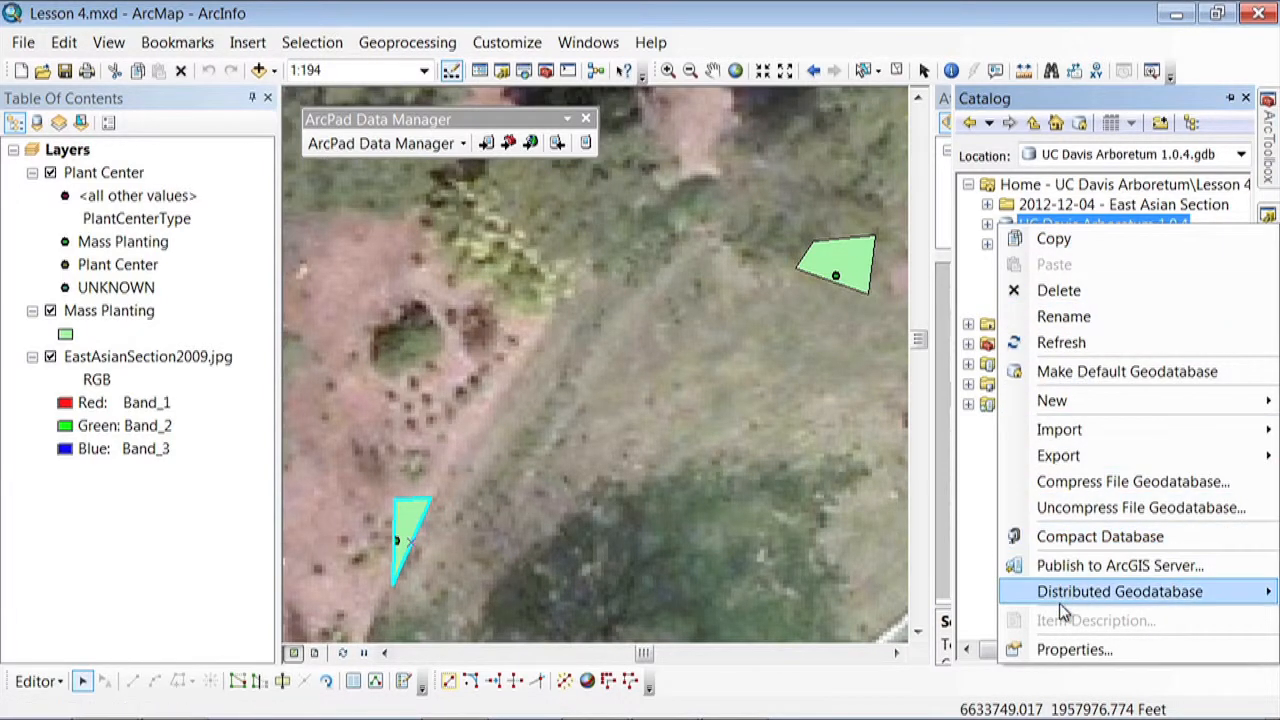
{"action": "left_click", "coordinate": [1057, 648]}
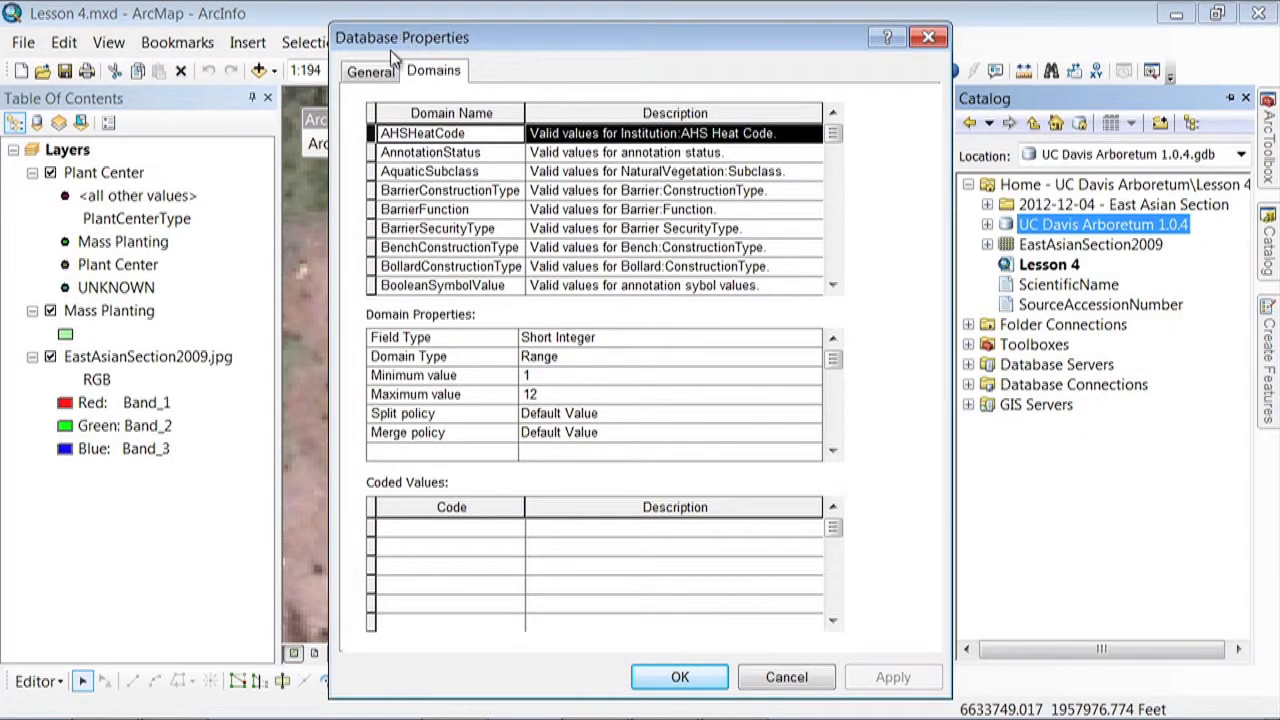
{"action": "left_click", "coordinate": [370, 72]}
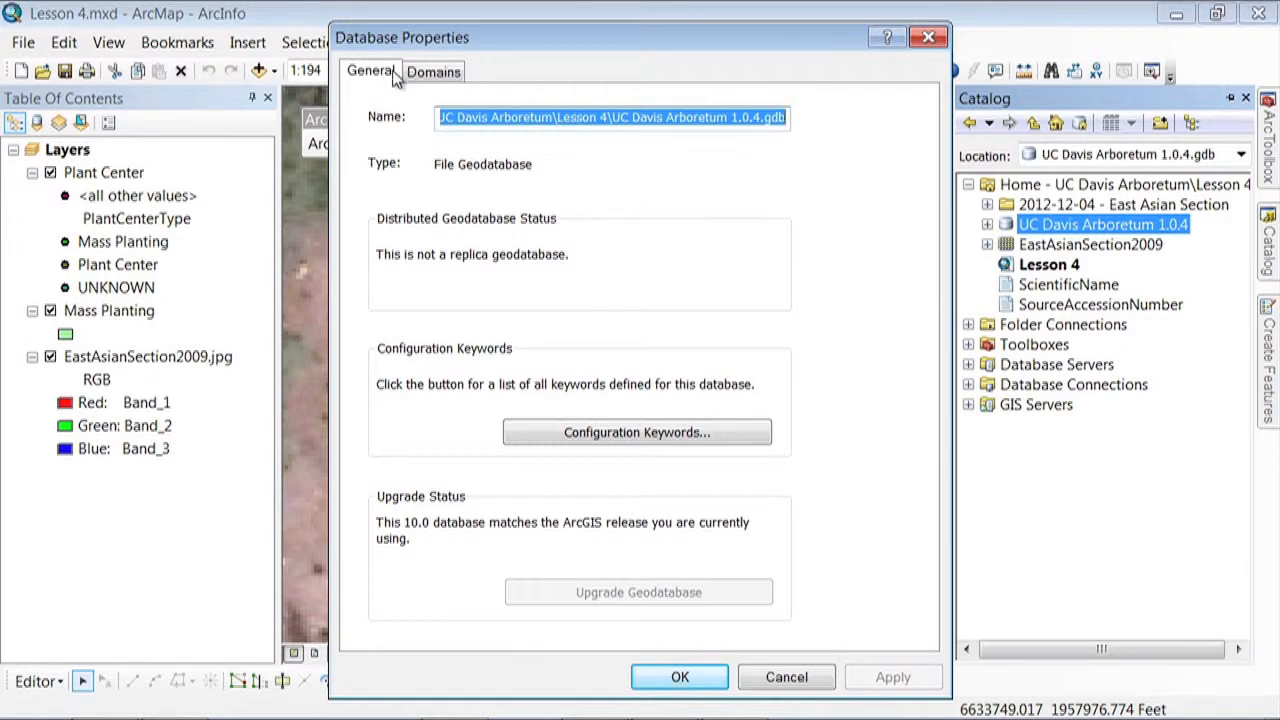
{"action": "left_click", "coordinate": [420, 74]}
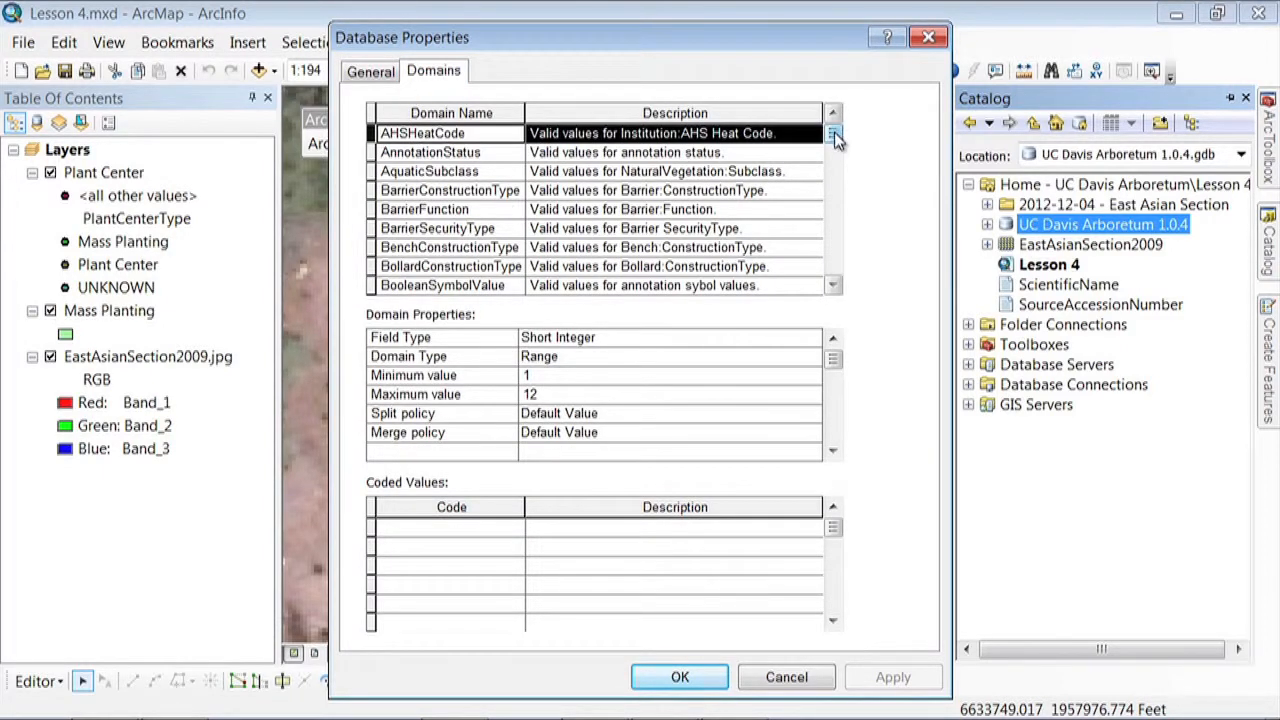
Add the coded value East Asian, with the description East Asian, to the SectionName domain and apply the change
{"action": "left_click_drag", "start_coordinate": [834, 133], "coordinate": [838, 177]}
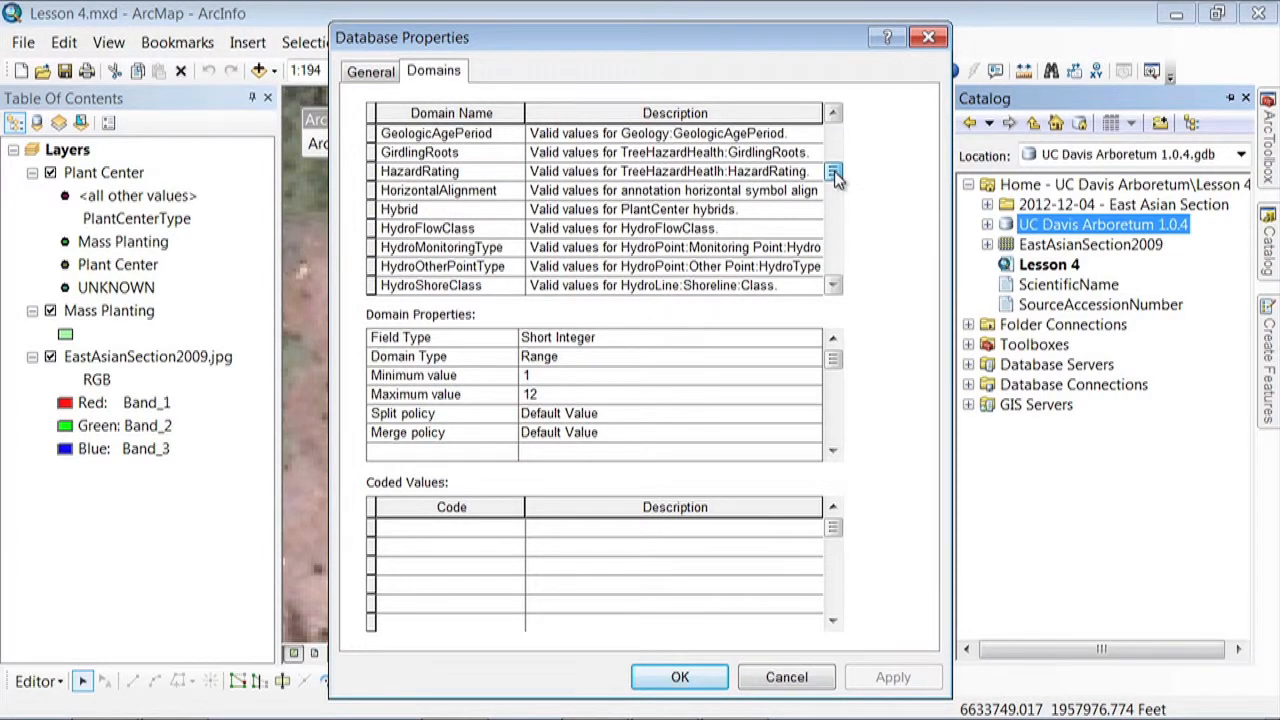
{"action": "left_click_drag", "start_coordinate": [836, 177], "coordinate": [838, 235]}
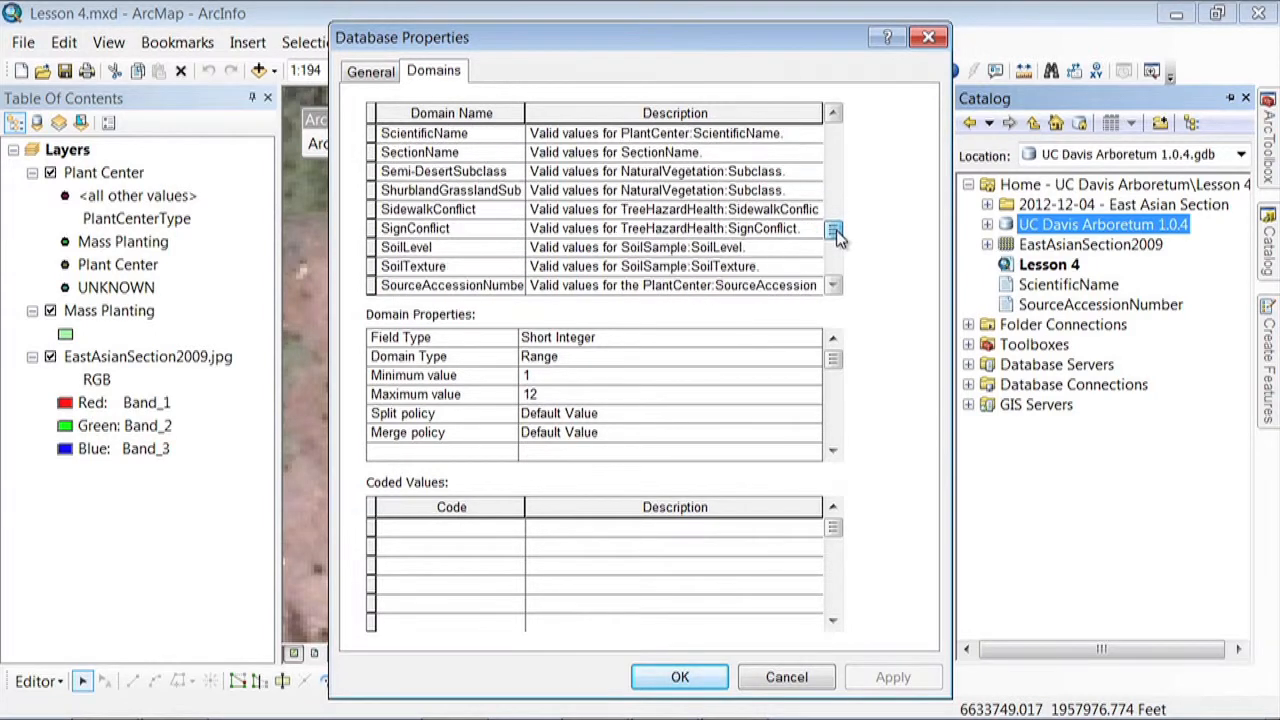
{"action": "left_click", "coordinate": [417, 156]}
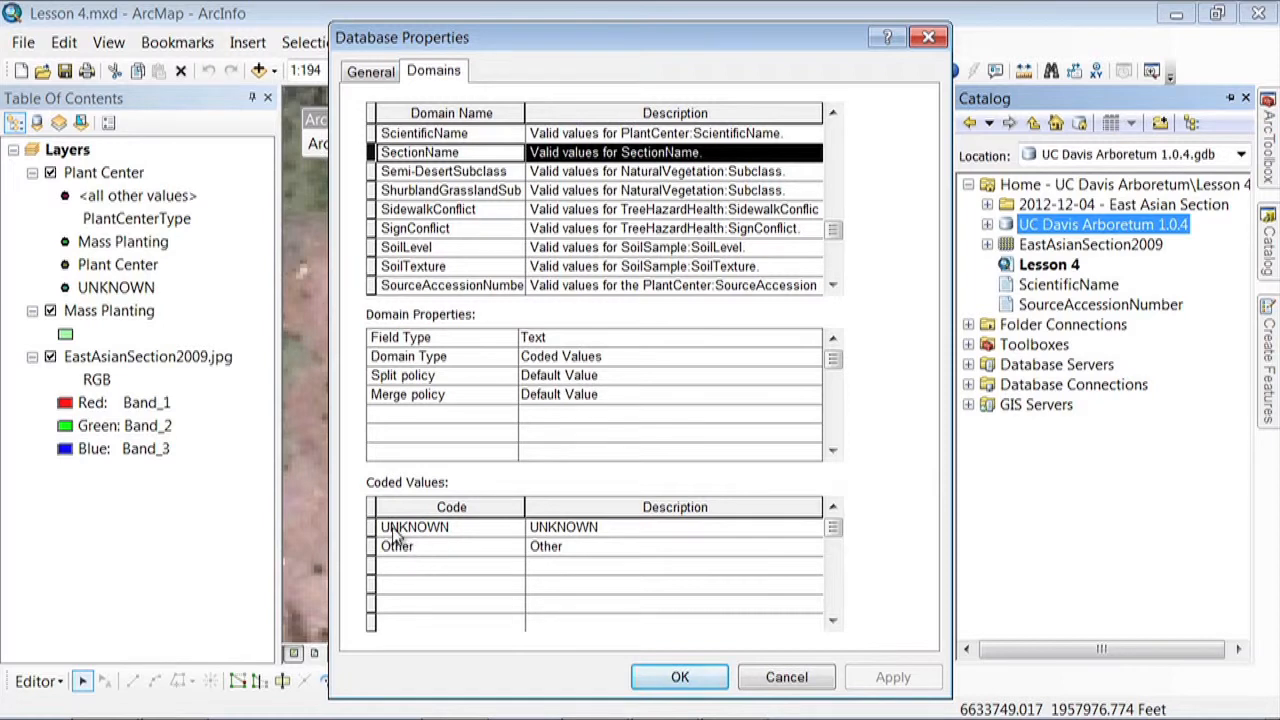
{"action": "left_click", "coordinate": [393, 566]}
{"action": "type", "text": "East Asian"}
{"action": "key", "text": "Tab"}
{"action": "type", "text": "East Asian"}
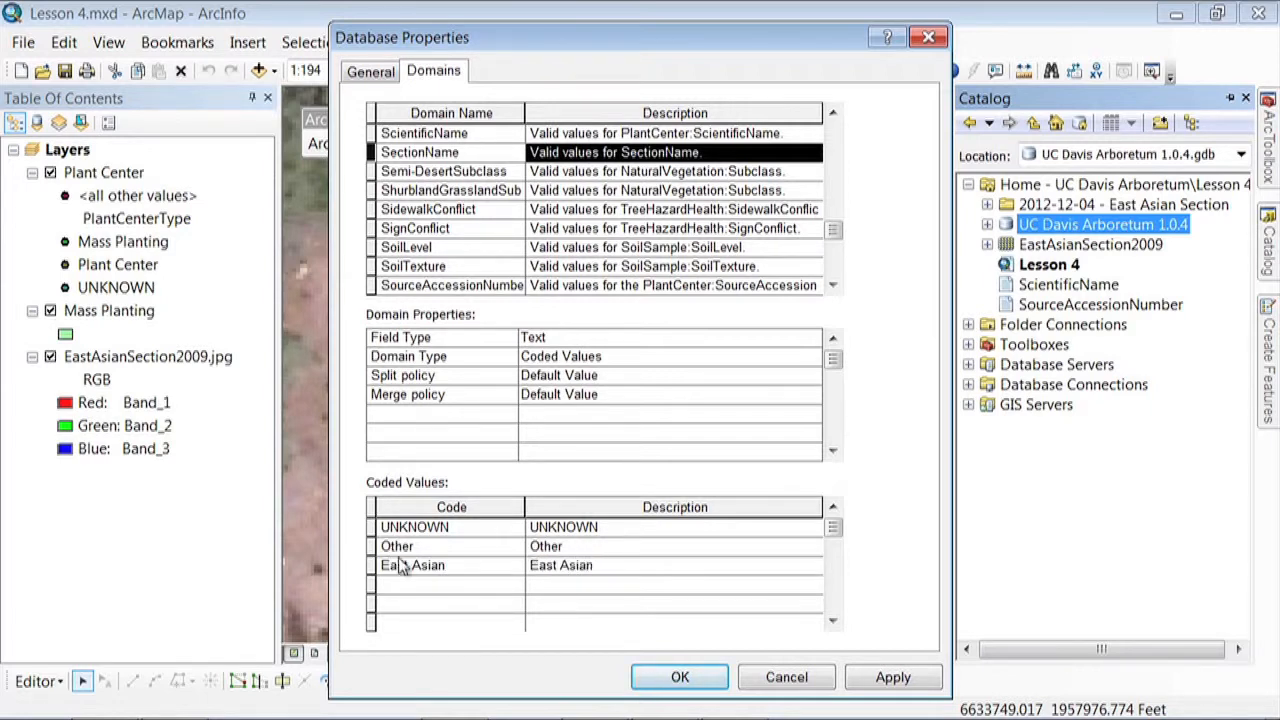
{"action": "left_click", "coordinate": [902, 680]}
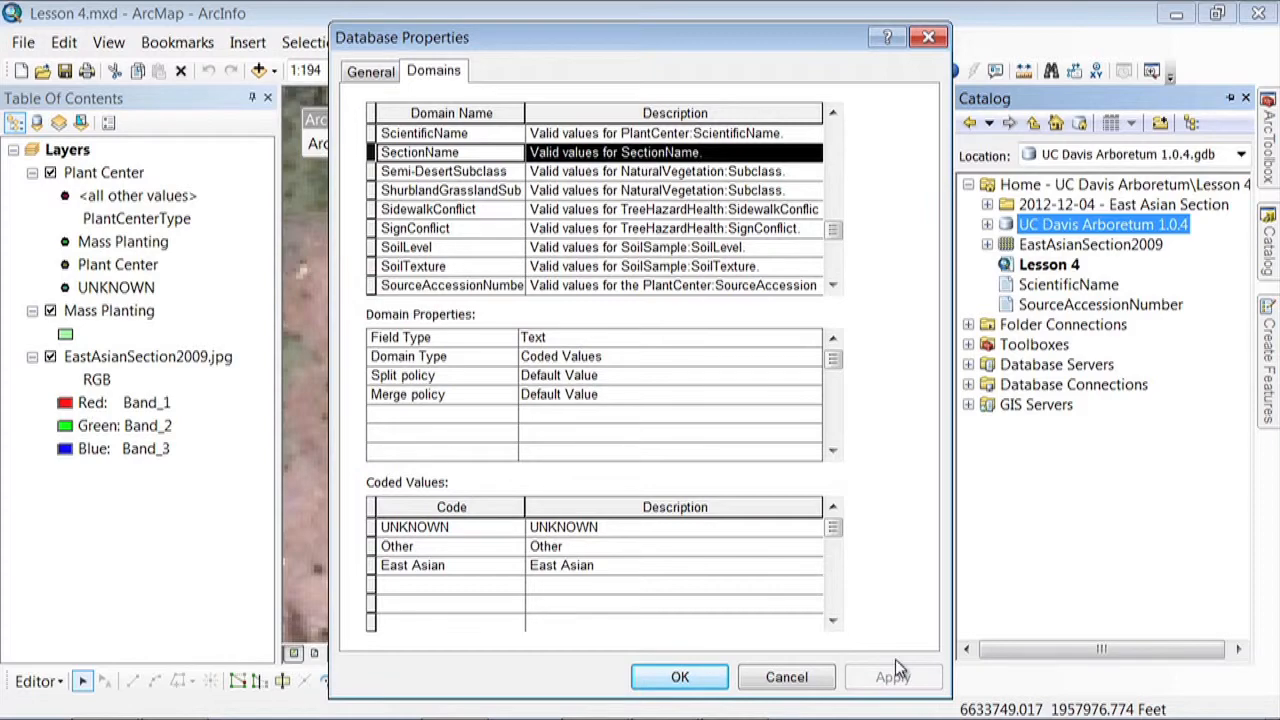
Add the coded value East Asian, with the description East Asian, to the CollectionName domain and apply the change
{"action": "left_click_drag", "start_coordinate": [834, 231], "coordinate": [834, 147]}
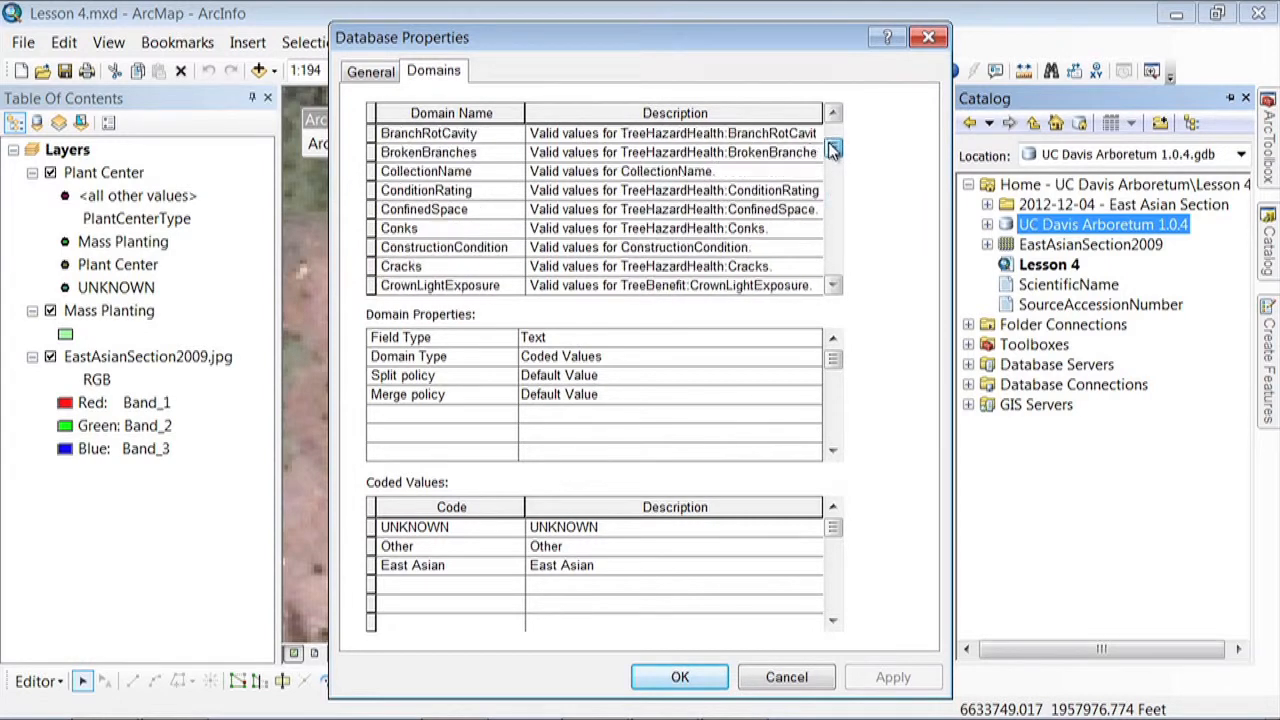
{"action": "left_click", "coordinate": [510, 174]}
{"action": "left_click", "coordinate": [462, 566]}
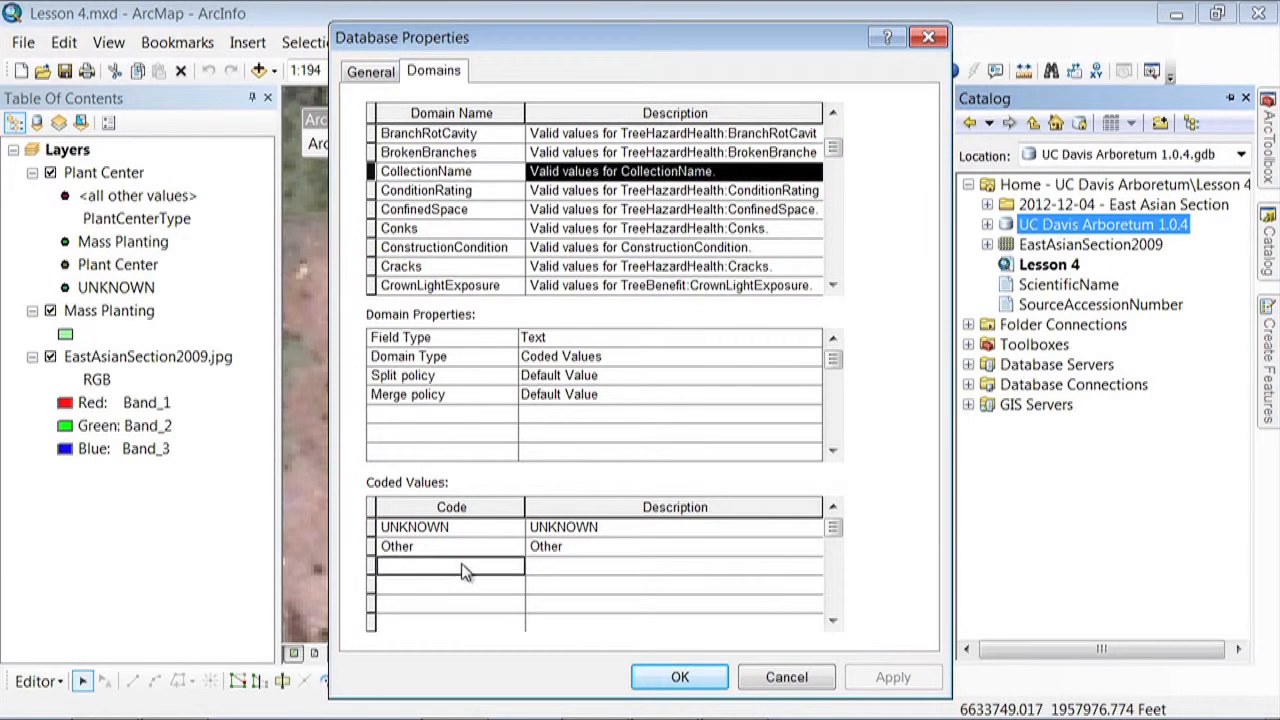
{"action": "type", "text": "East Asian"}
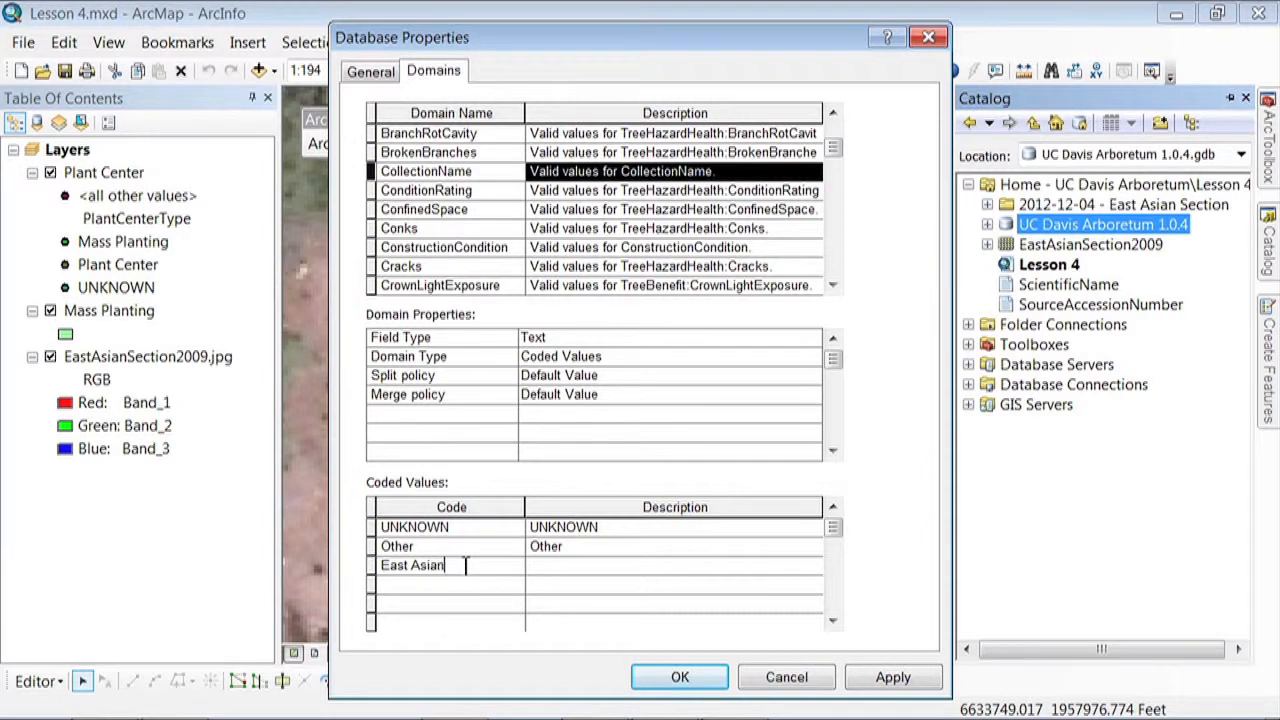
{"action": "key", "text": "Tab"}
{"action": "type", "text": "East Asian"}
{"action": "left_click", "coordinate": [896, 678]}
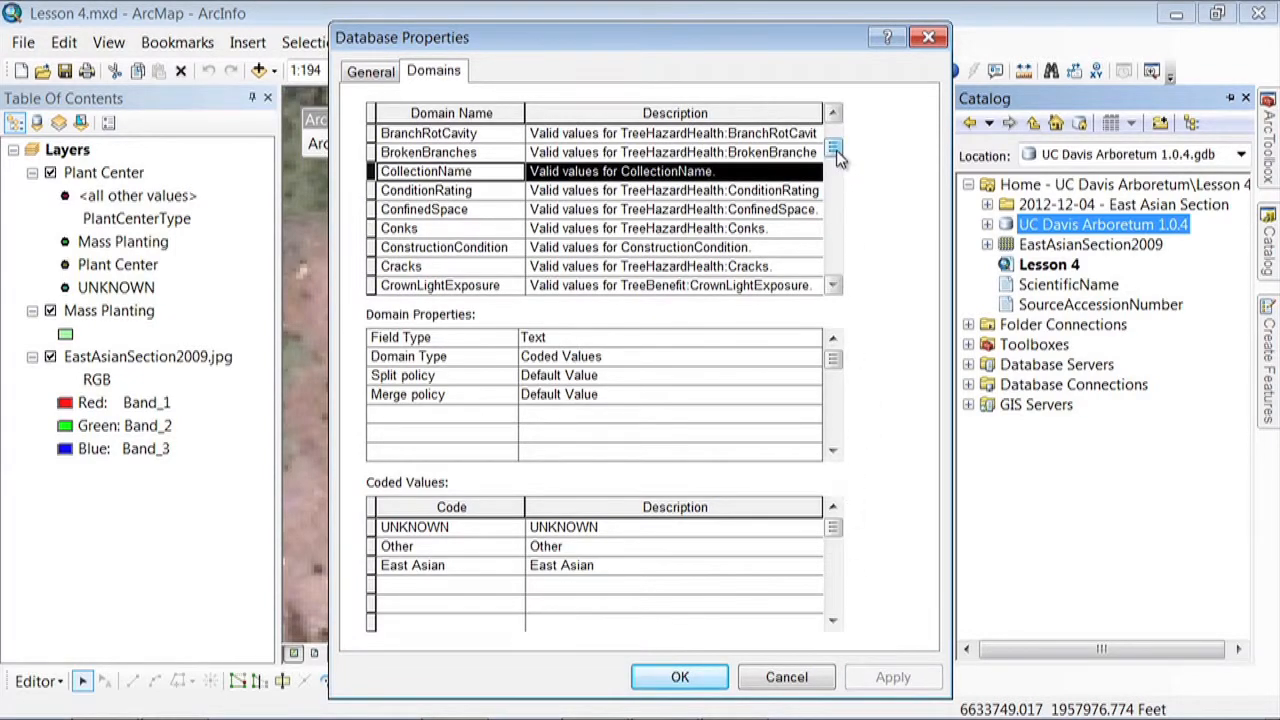
Add the surveyor's full name as both code and description to the UserName domain and apply the change
{"action": "left_click_drag", "start_coordinate": [836, 150], "coordinate": [838, 263]}
{"action": "left_click", "coordinate": [386, 192]}
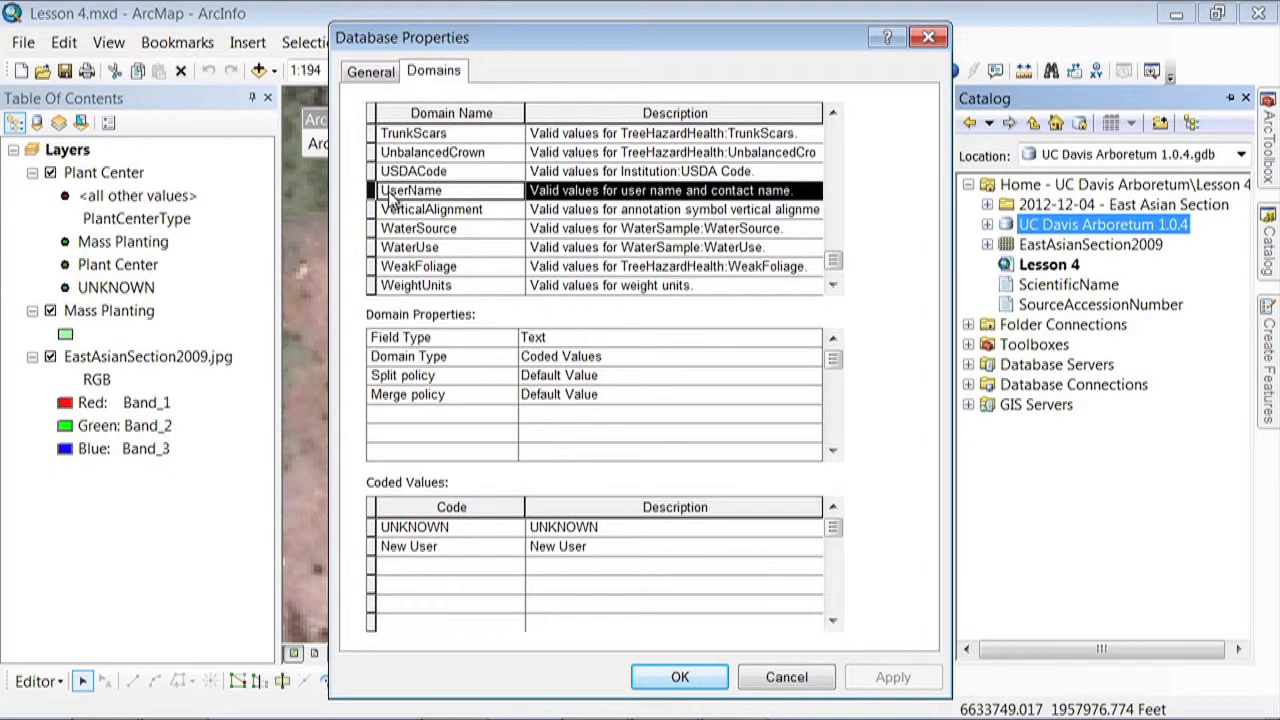
{"action": "left_click", "coordinate": [433, 567]}
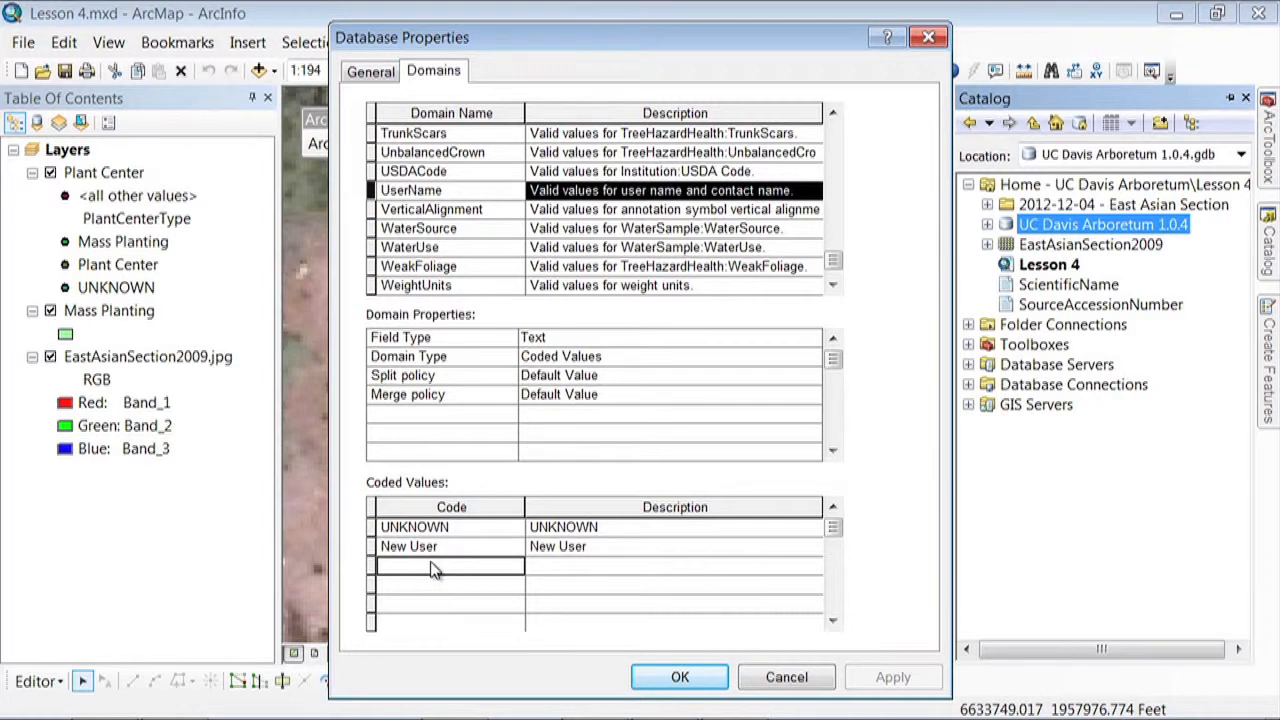
{"action": "key", "text": "Tab"}
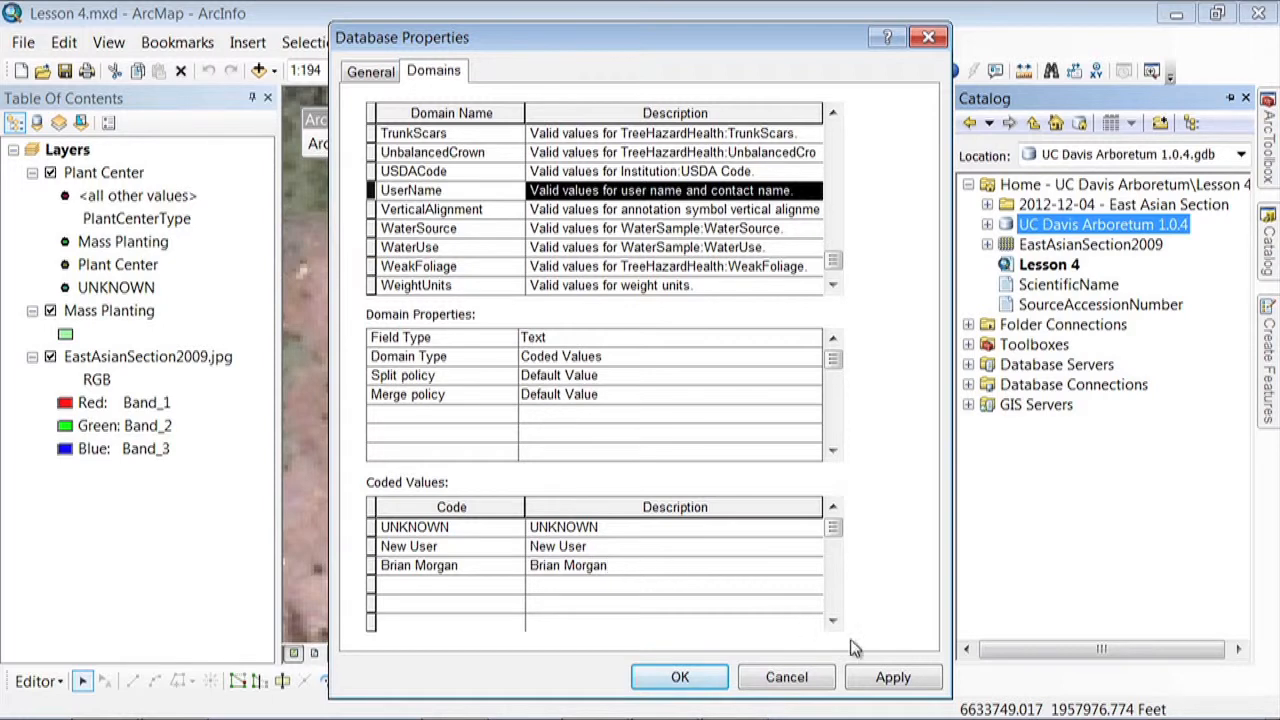
{"action": "left_click", "coordinate": [903, 678]}
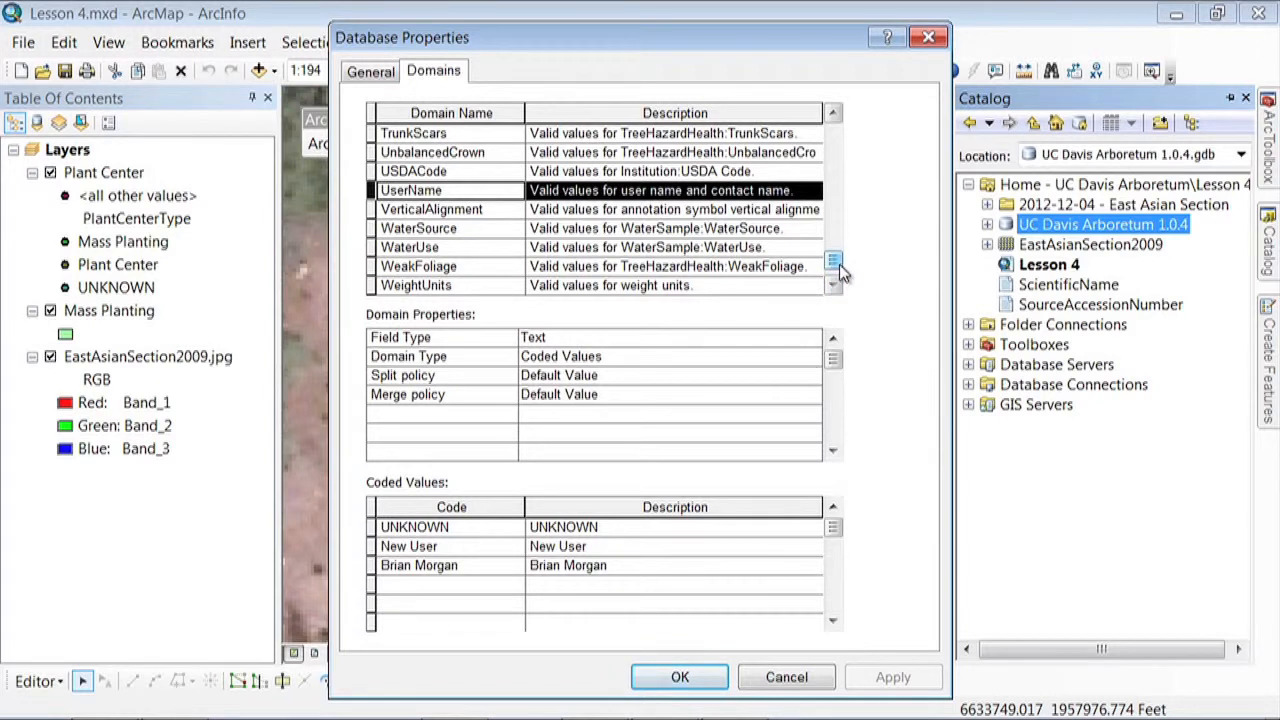
Show the coded values of the ScientificName domain and close the database properties
{"action": "left_click_drag", "start_coordinate": [838, 268], "coordinate": [836, 225]}
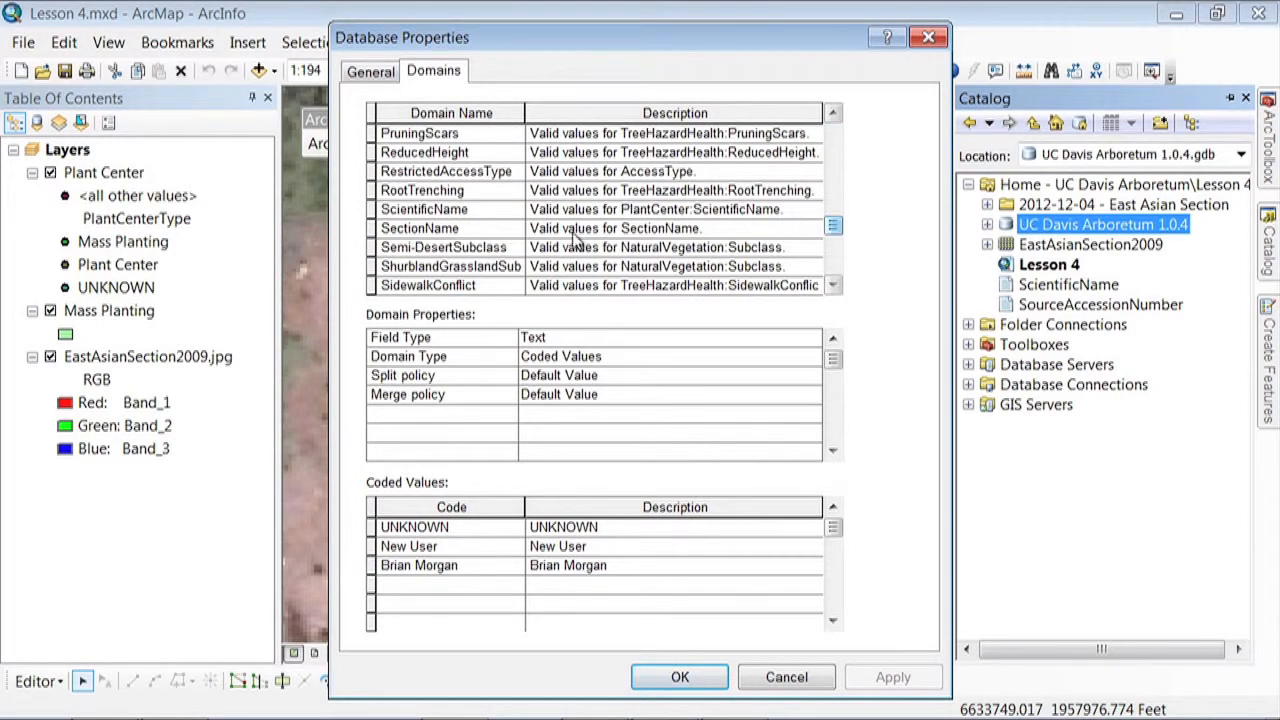
{"action": "left_click", "coordinate": [448, 214]}
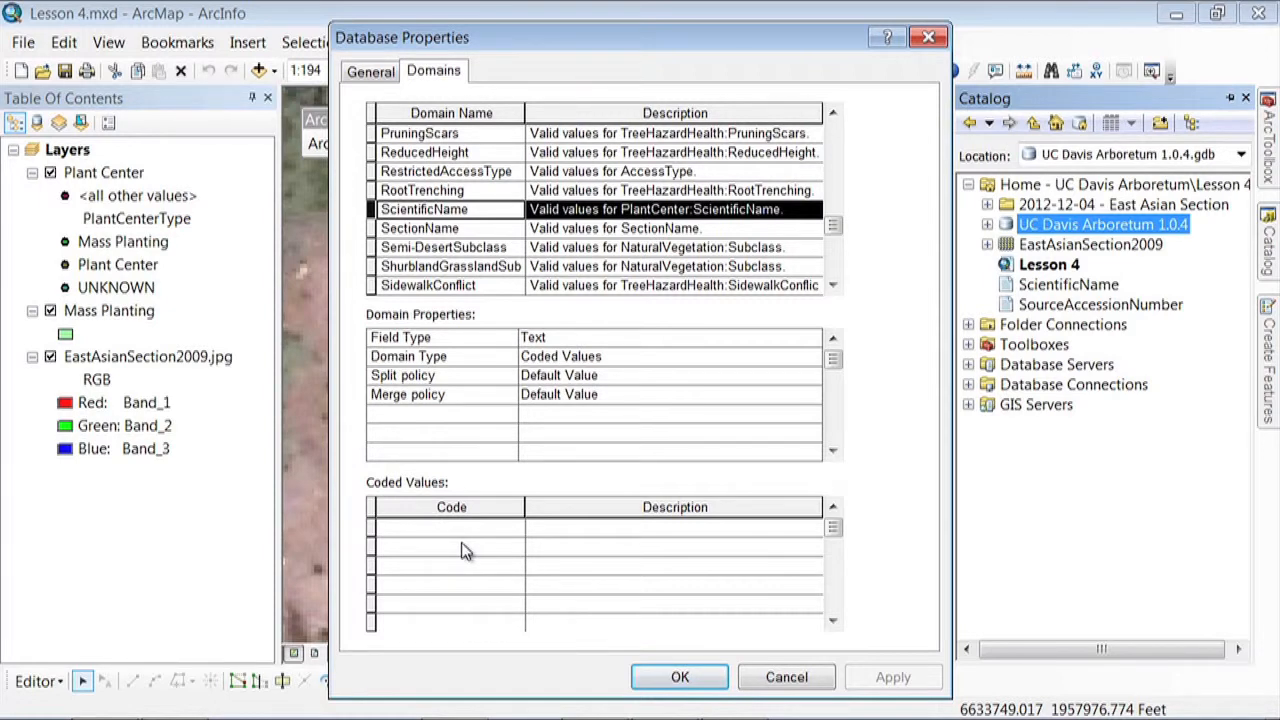
{"action": "left_click", "coordinate": [680, 680]}
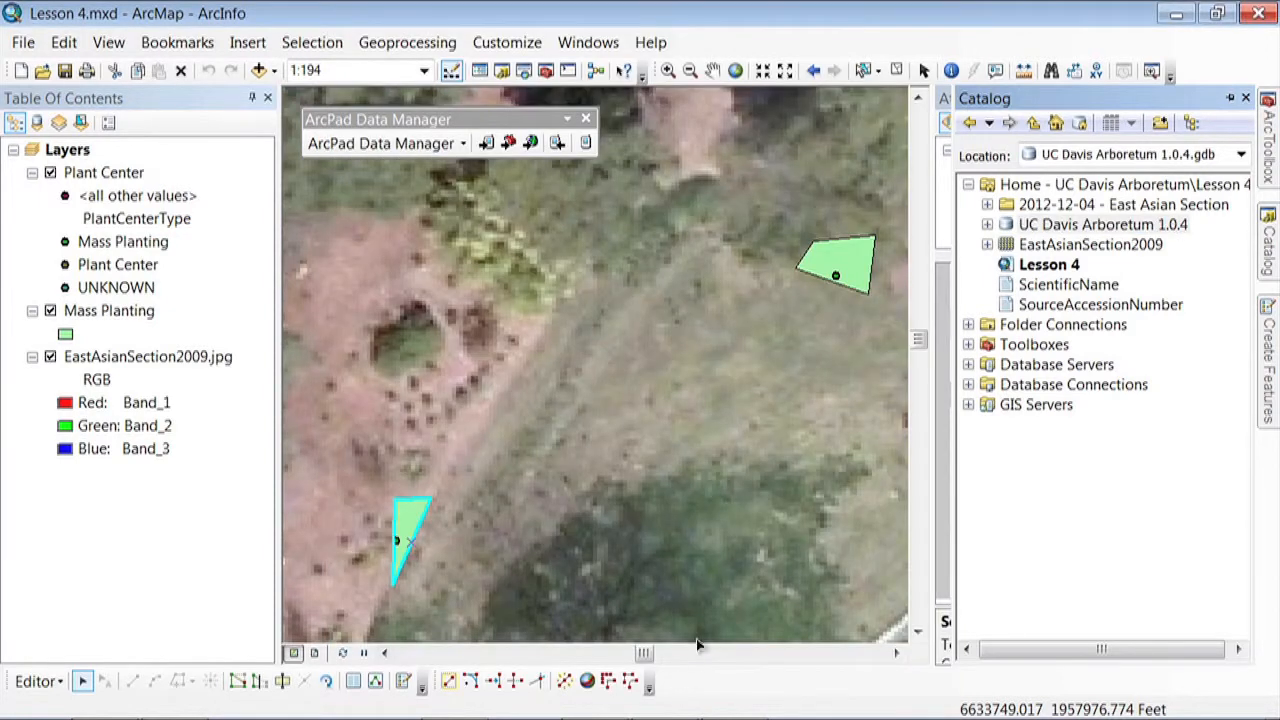
Open ArcToolbox and expand the Domains toolset within Data Management Tools
{"action": "left_click", "coordinate": [547, 72]}
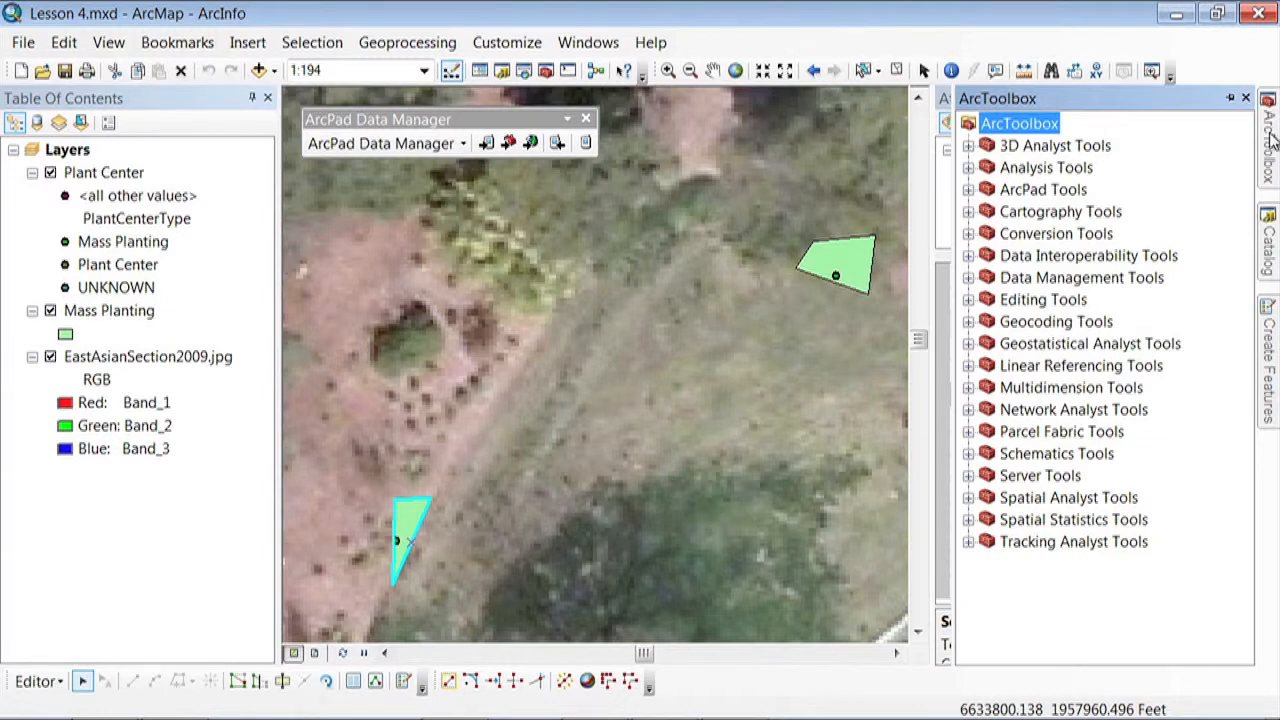
{"action": "left_click", "coordinate": [968, 278]}
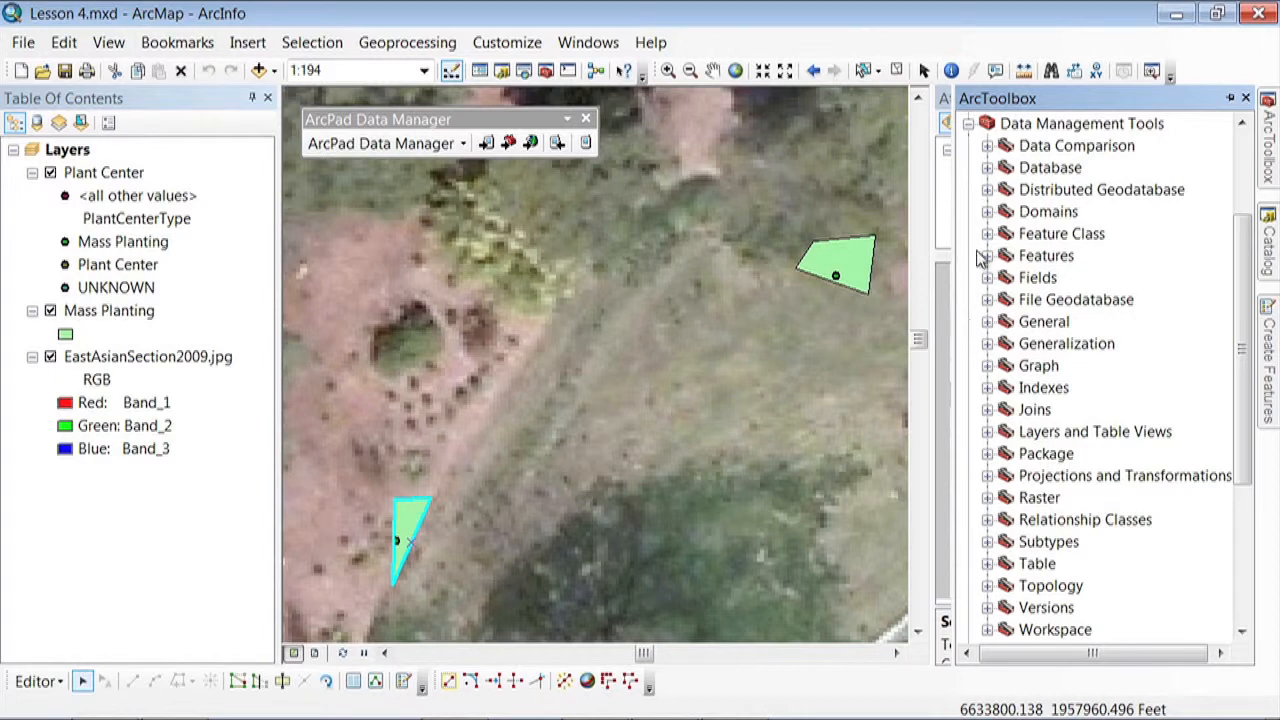
{"action": "left_click", "coordinate": [988, 212]}
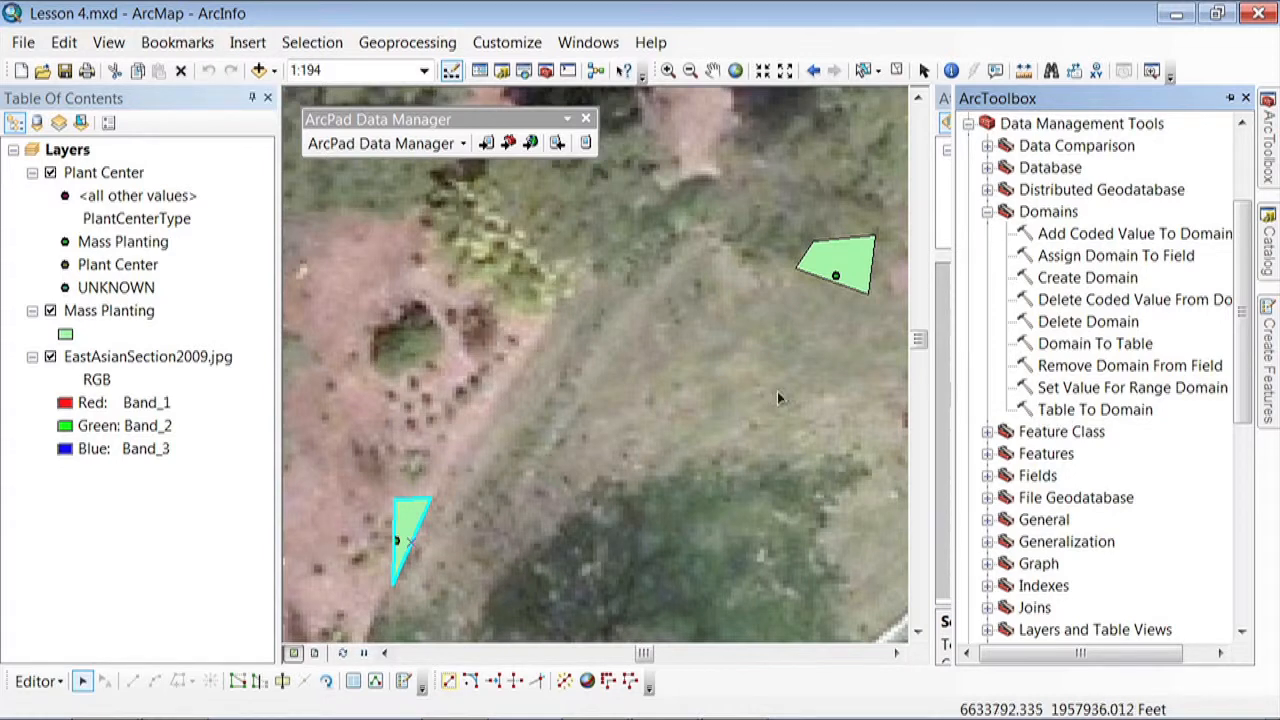
Switch to Windows Explorer and open the Lesson 4 folder inside UC Davis Arboretum
{"action": "mouse_move", "coordinate": [404, 718]}
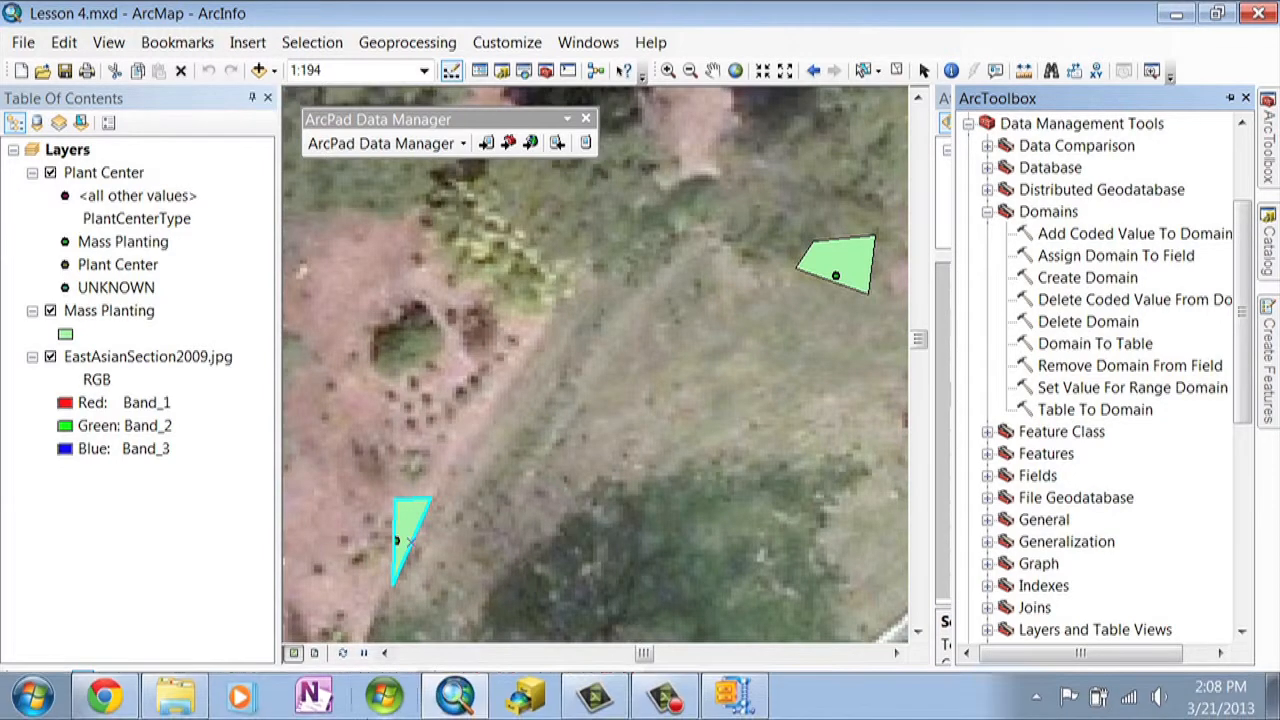
{"action": "left_click", "coordinate": [175, 700]}
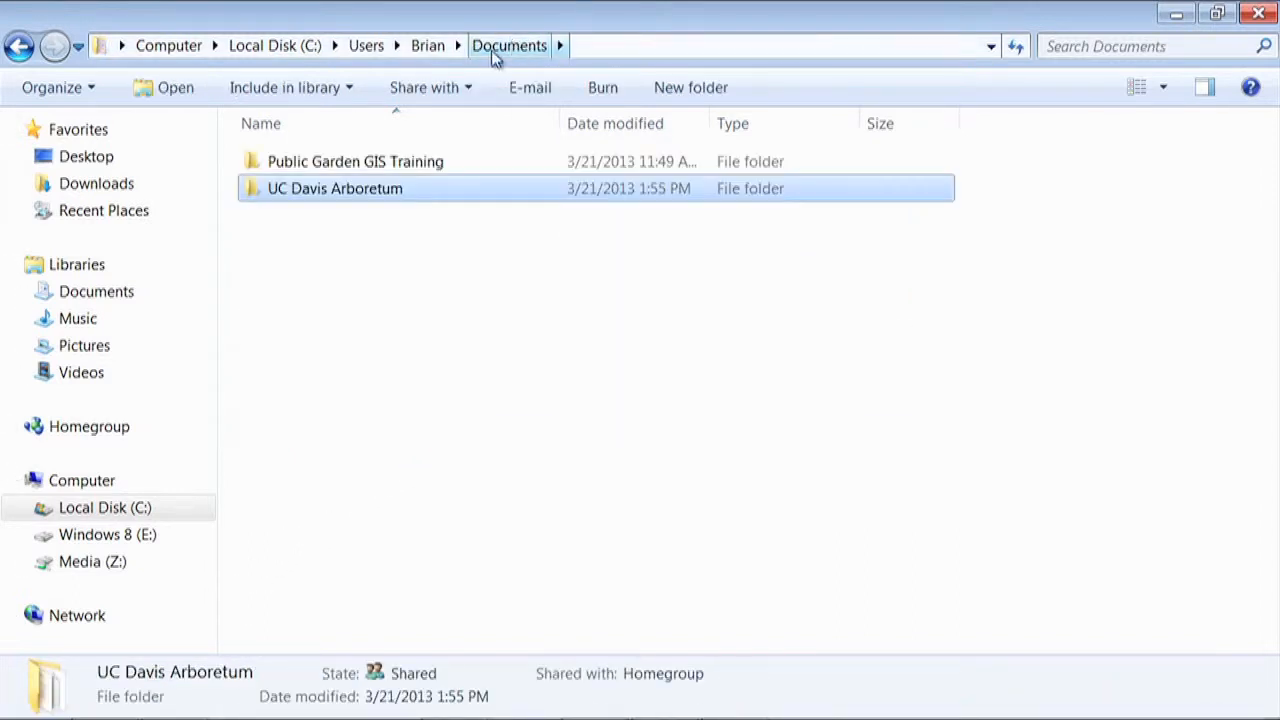
{"action": "double_click", "coordinate": [337, 189]}
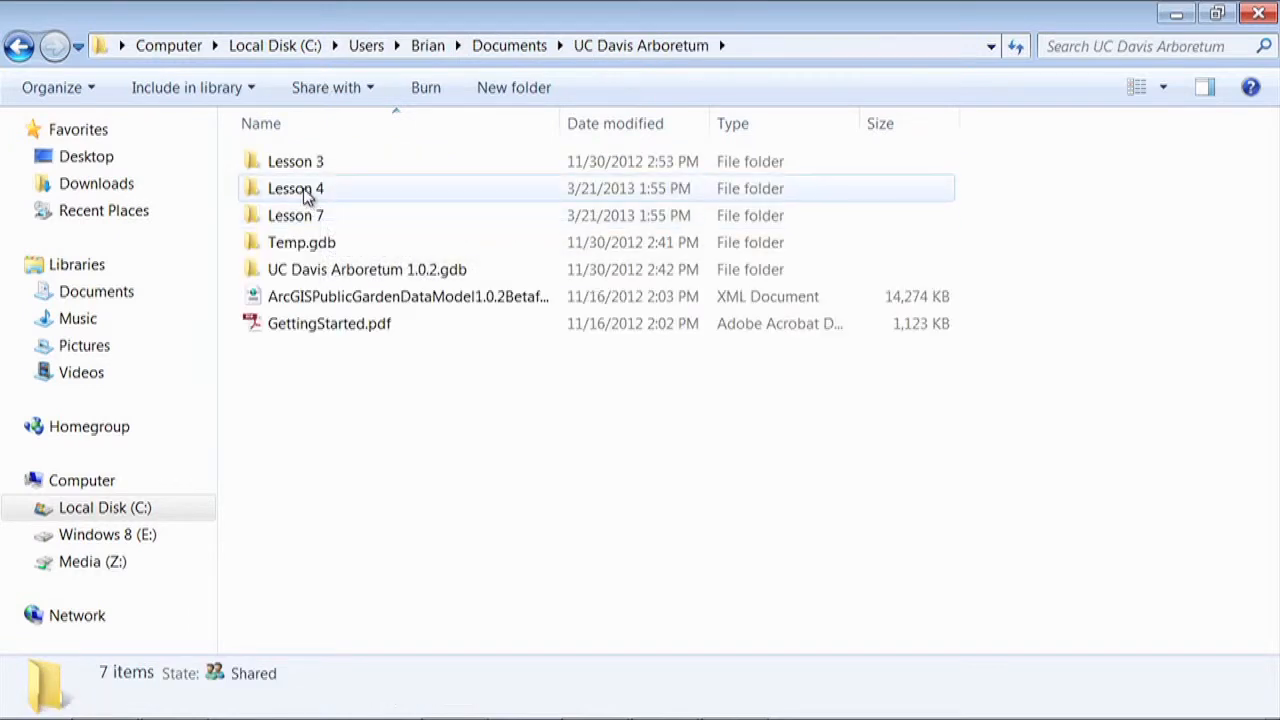
{"action": "double_click", "coordinate": [308, 190]}
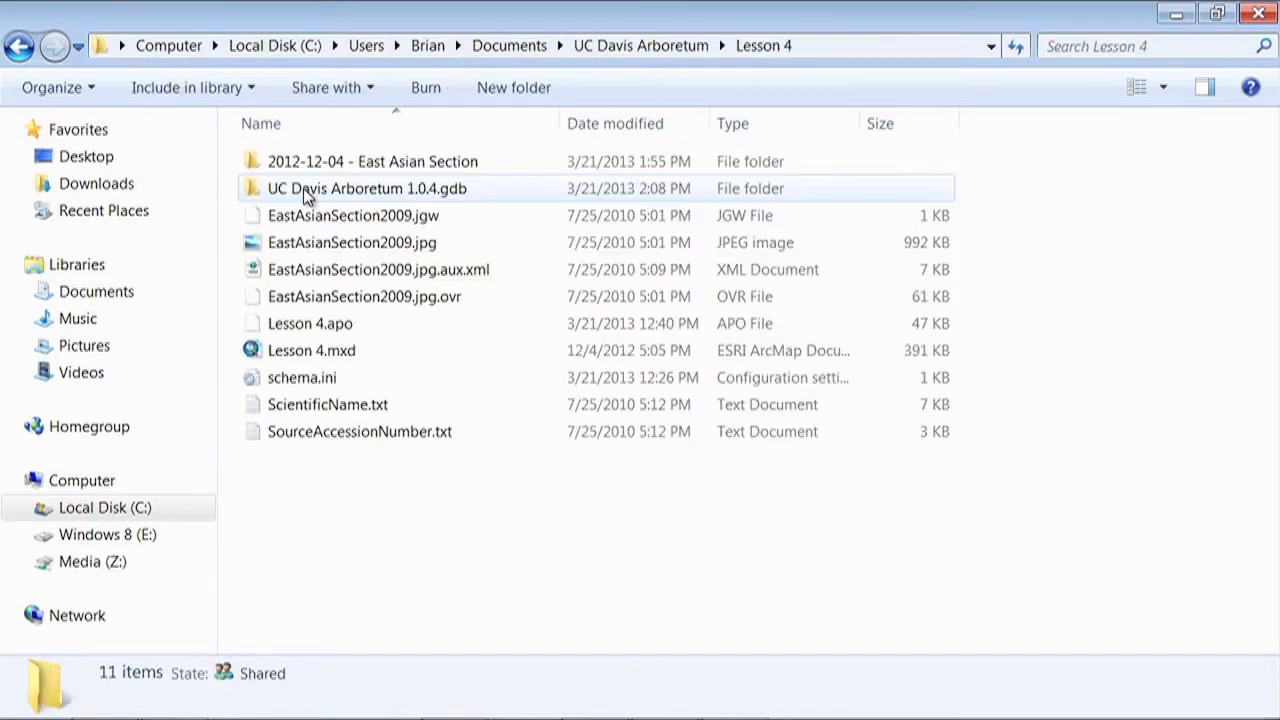
Examine the header and entries of ScientificName.txt and SourceAccessionNumber.txt, closing each file after viewing
{"action": "double_click", "coordinate": [327, 412]}
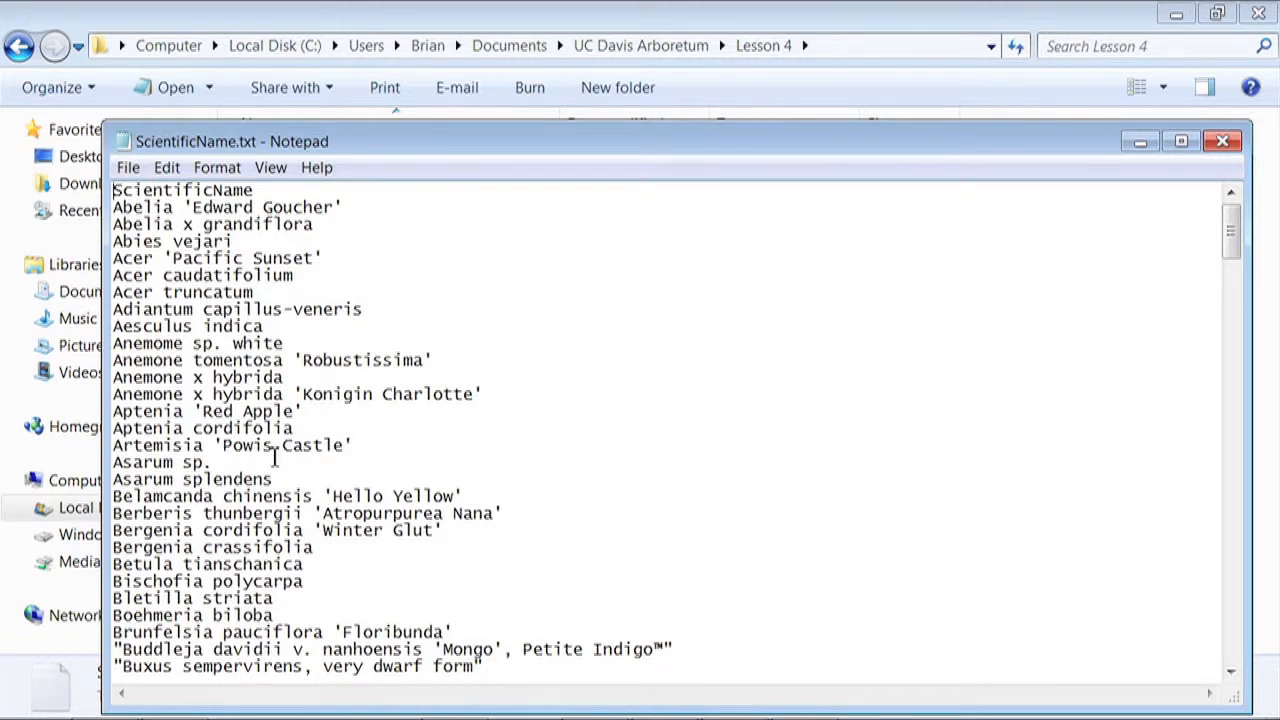
{"action": "left_click_drag", "start_coordinate": [277, 190], "coordinate": [118, 185]}
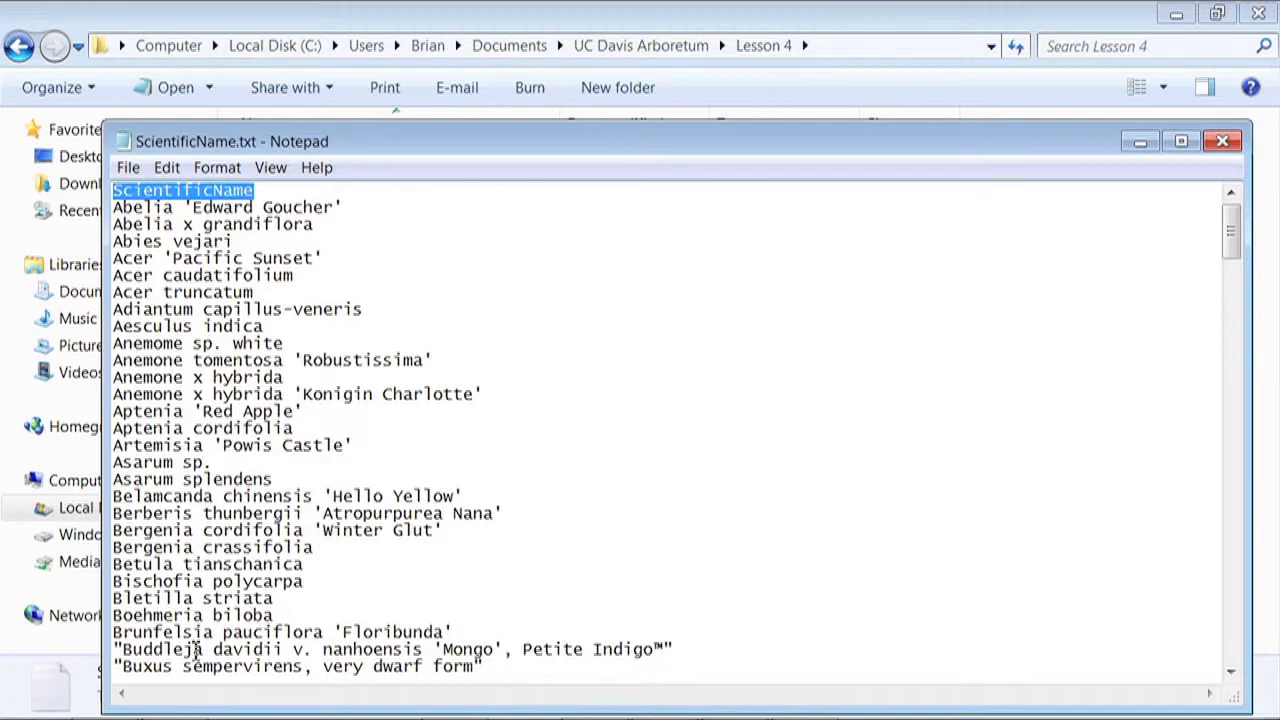
{"action": "left_click", "coordinate": [1238, 149]}
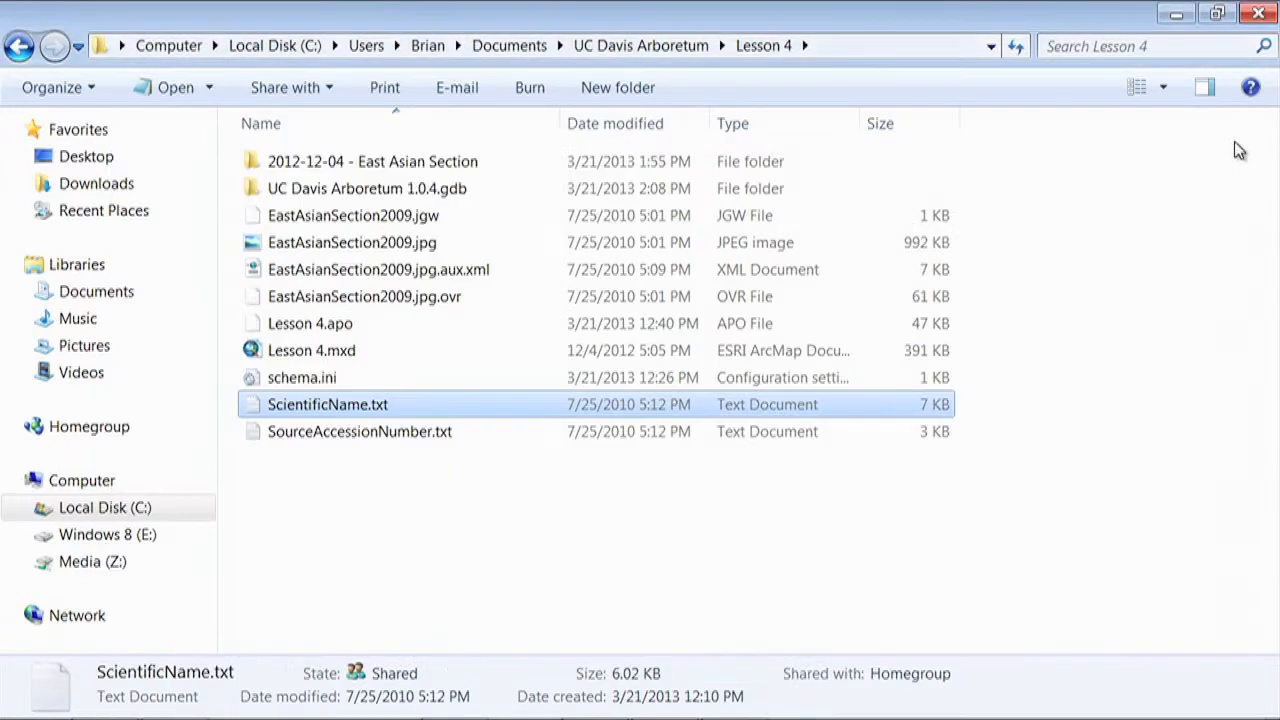
{"action": "double_click", "coordinate": [341, 436]}
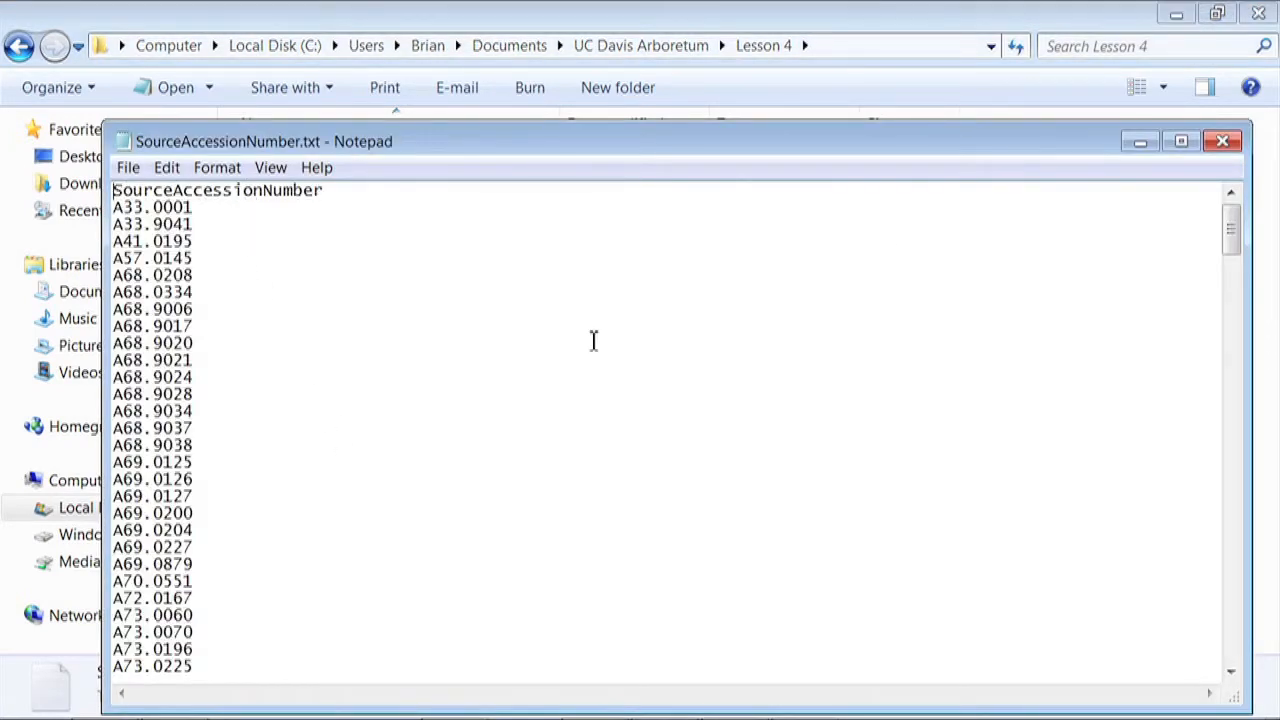
{"action": "left_click", "coordinate": [1222, 142]}
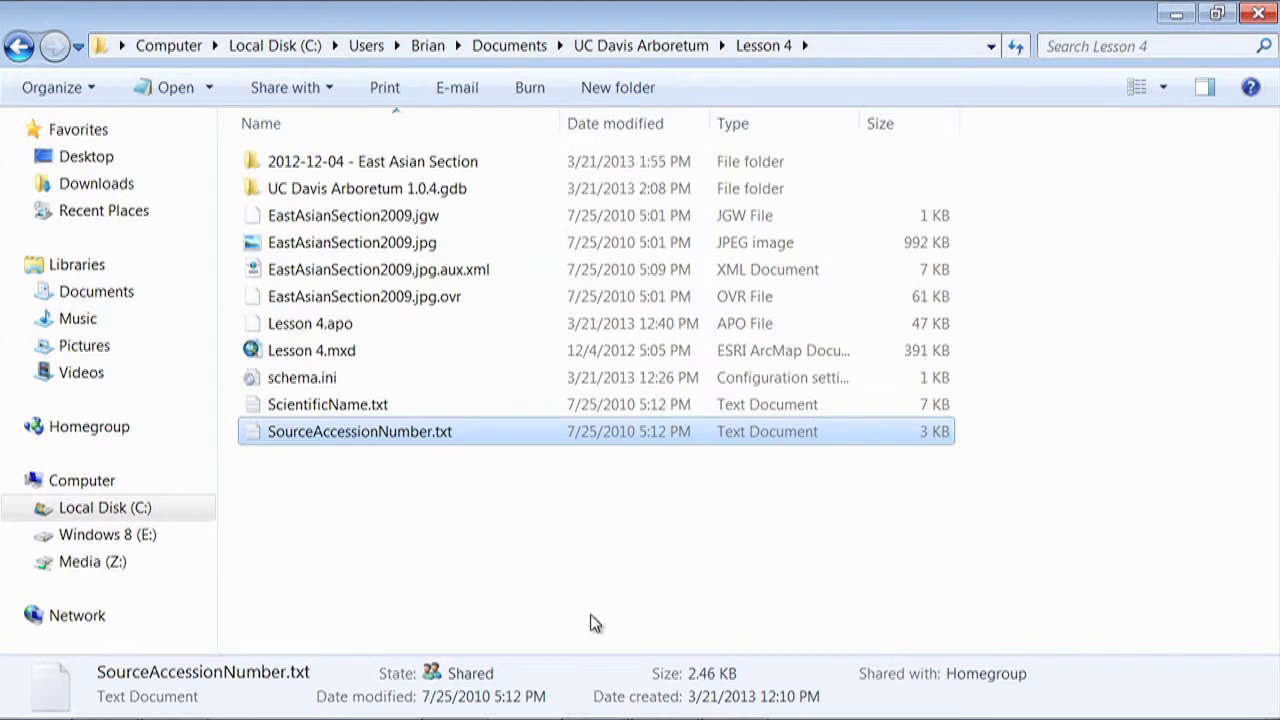
Switch back to ArcMap and open the Table To Domain tool from the Domains toolset
{"action": "mouse_move", "coordinate": [496, 714]}
{"action": "left_click", "coordinate": [462, 700]}
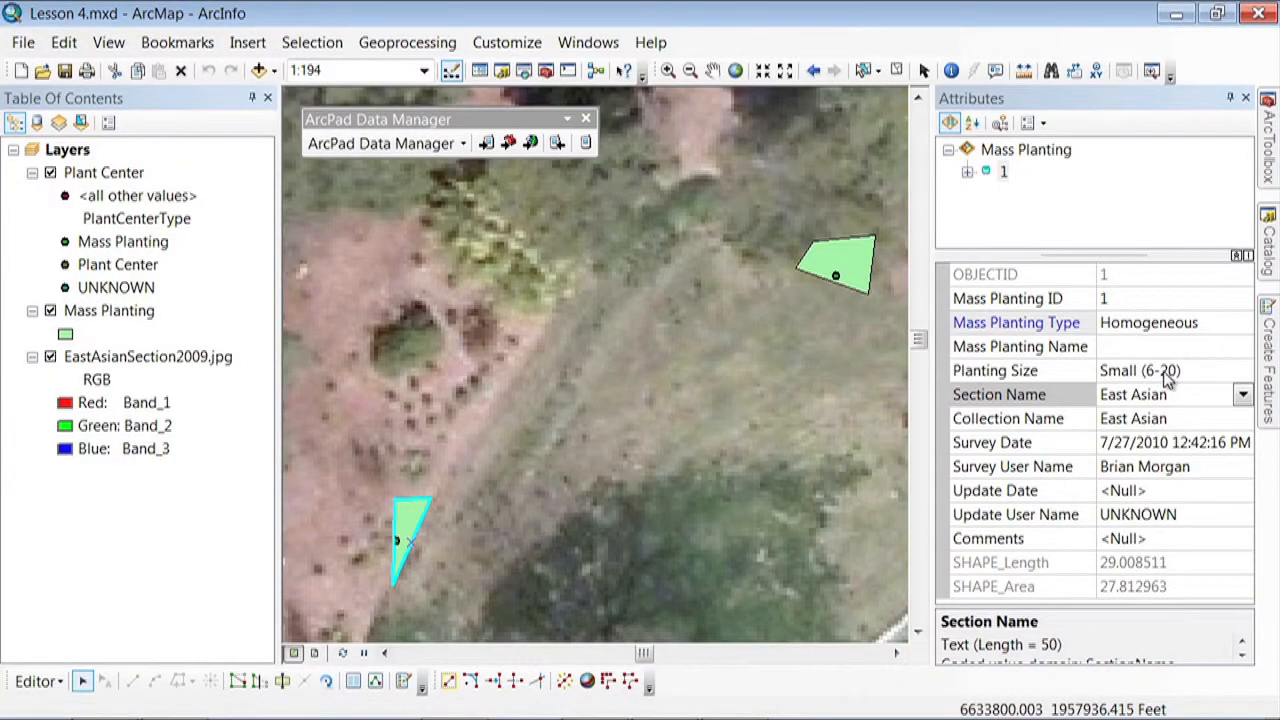
{"action": "left_click", "coordinate": [1266, 140]}
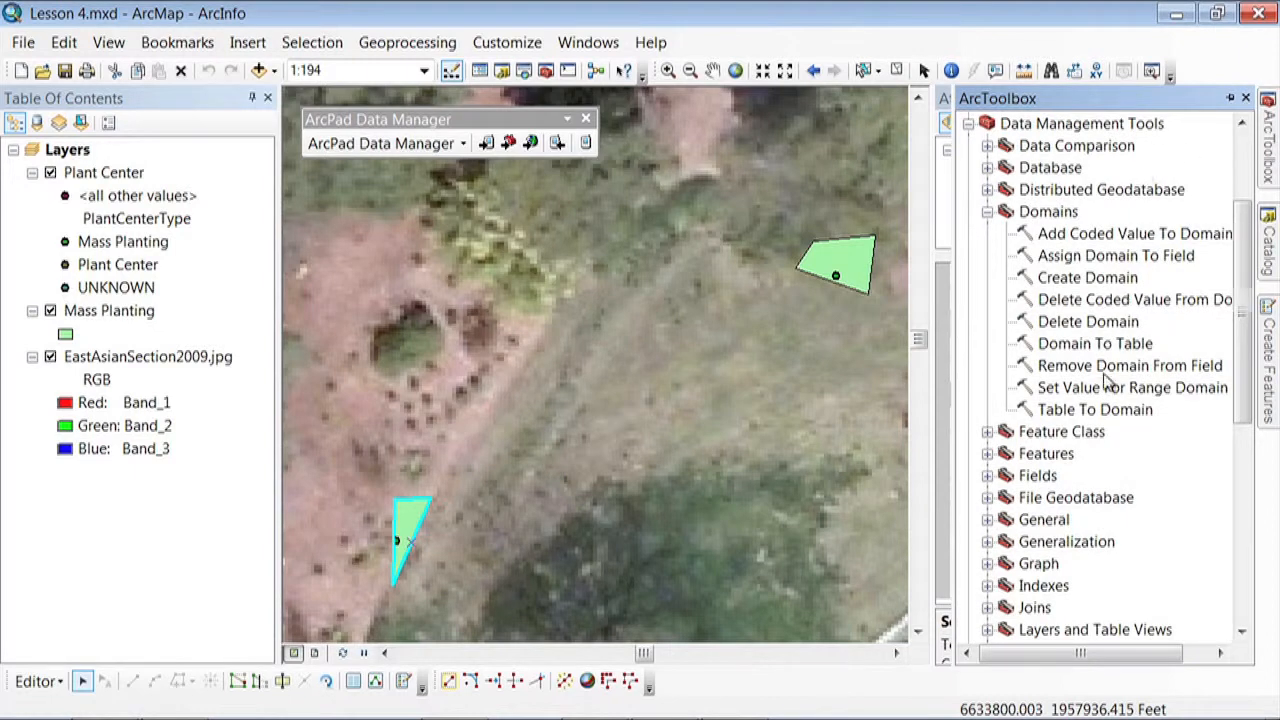
{"action": "double_click", "coordinate": [1093, 410]}
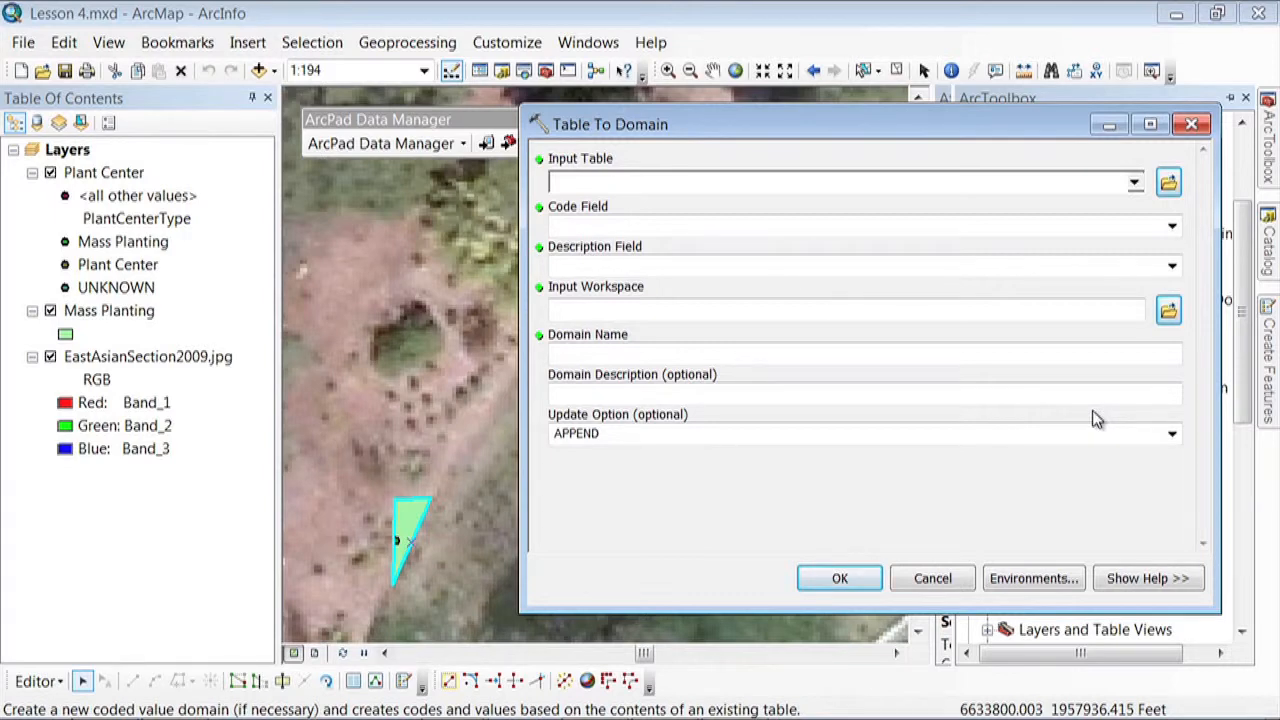
Choose ScientificName.txt from the Lesson 4 home folder as the input table
{"action": "left_click", "coordinate": [1168, 186]}
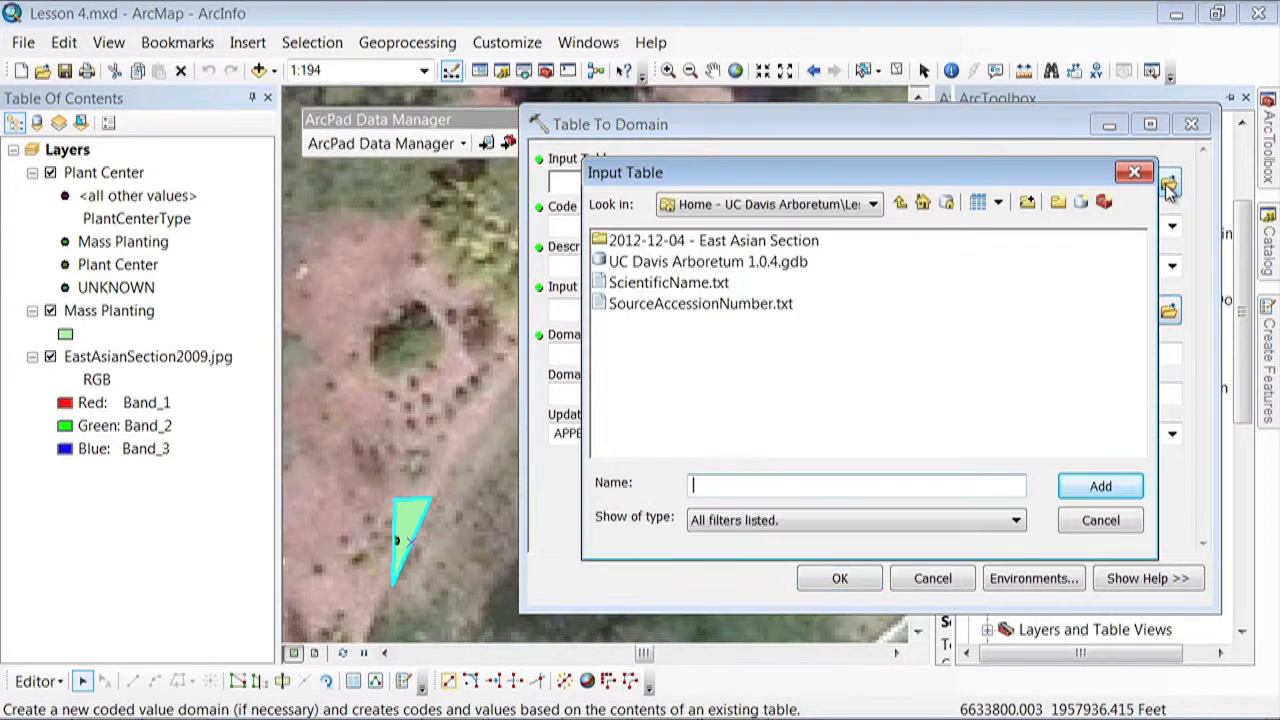
{"action": "left_click", "coordinate": [868, 205]}
{"action": "left_click", "coordinate": [866, 205]}
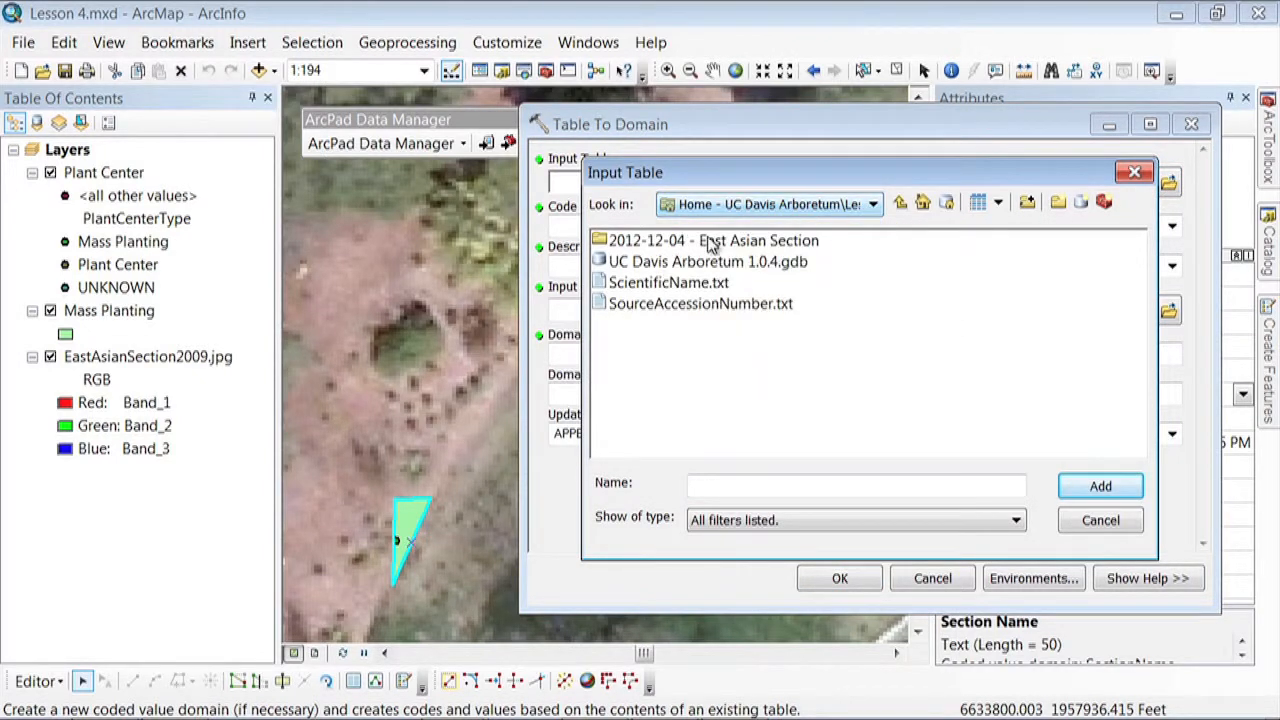
{"action": "left_click", "coordinate": [691, 284]}
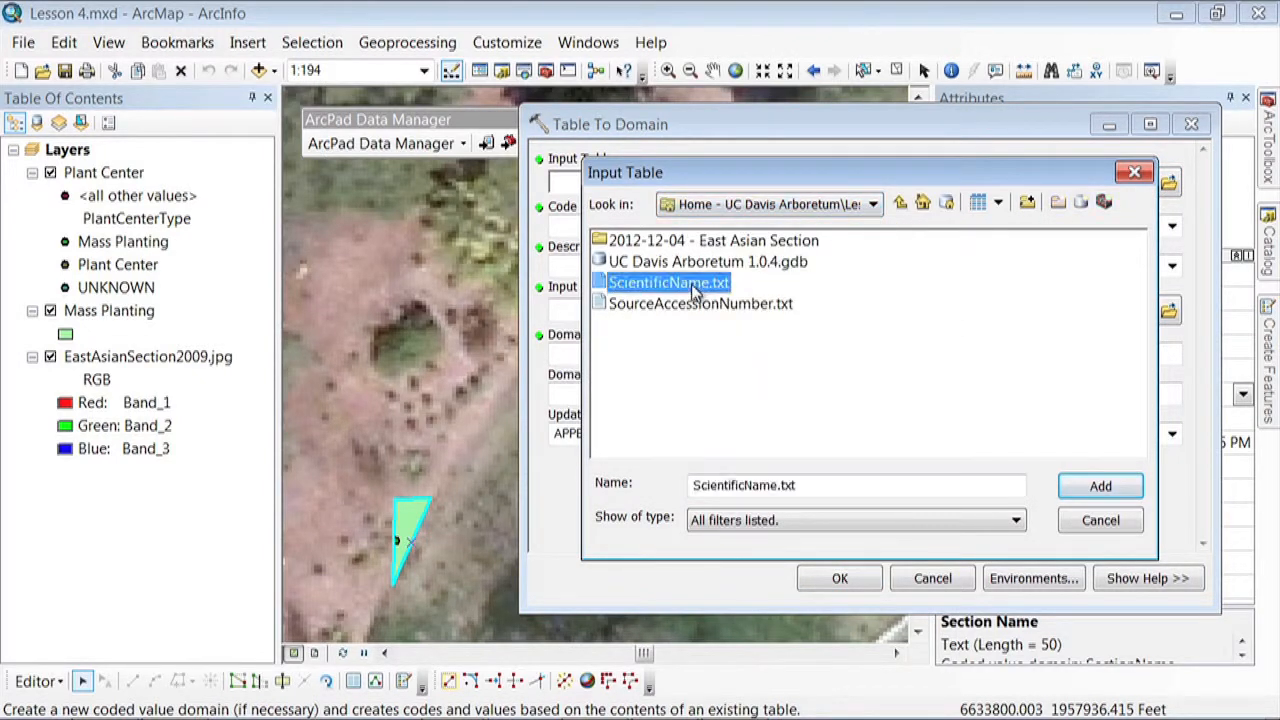
{"action": "left_click", "coordinate": [1094, 487]}
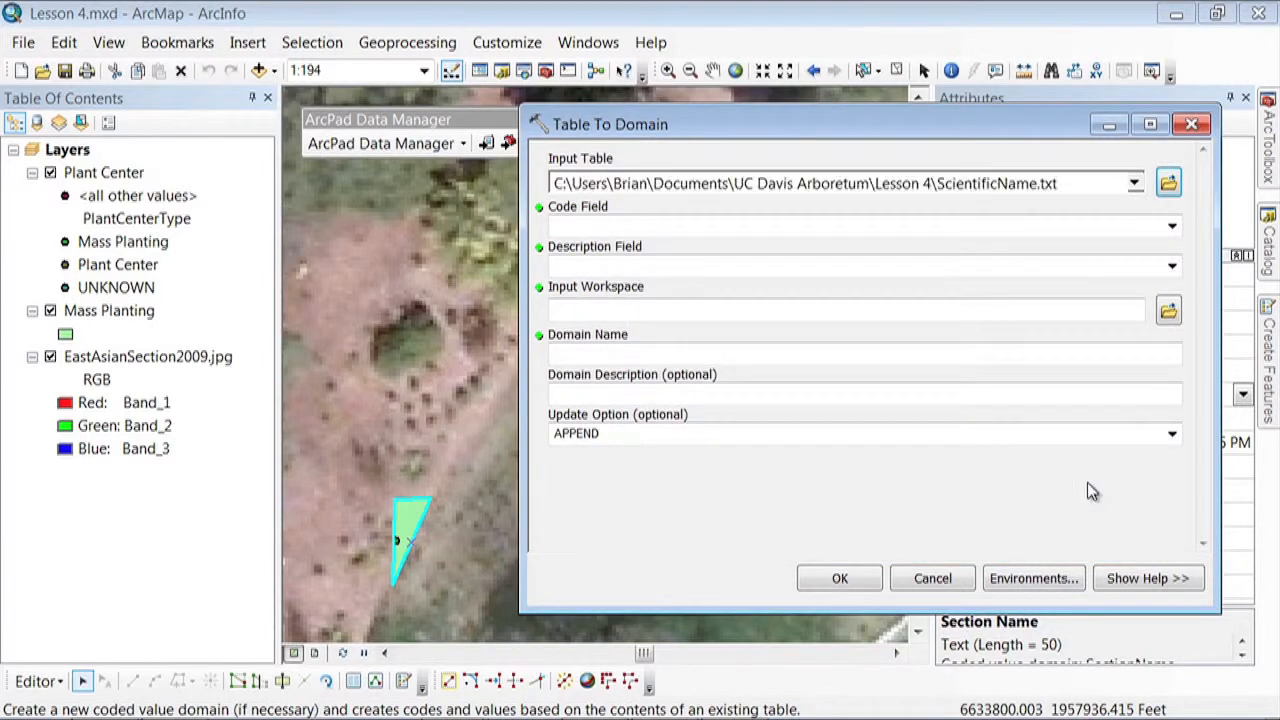
Set both the code field and the description field to ScientificName
{"action": "left_click", "coordinate": [1170, 226]}
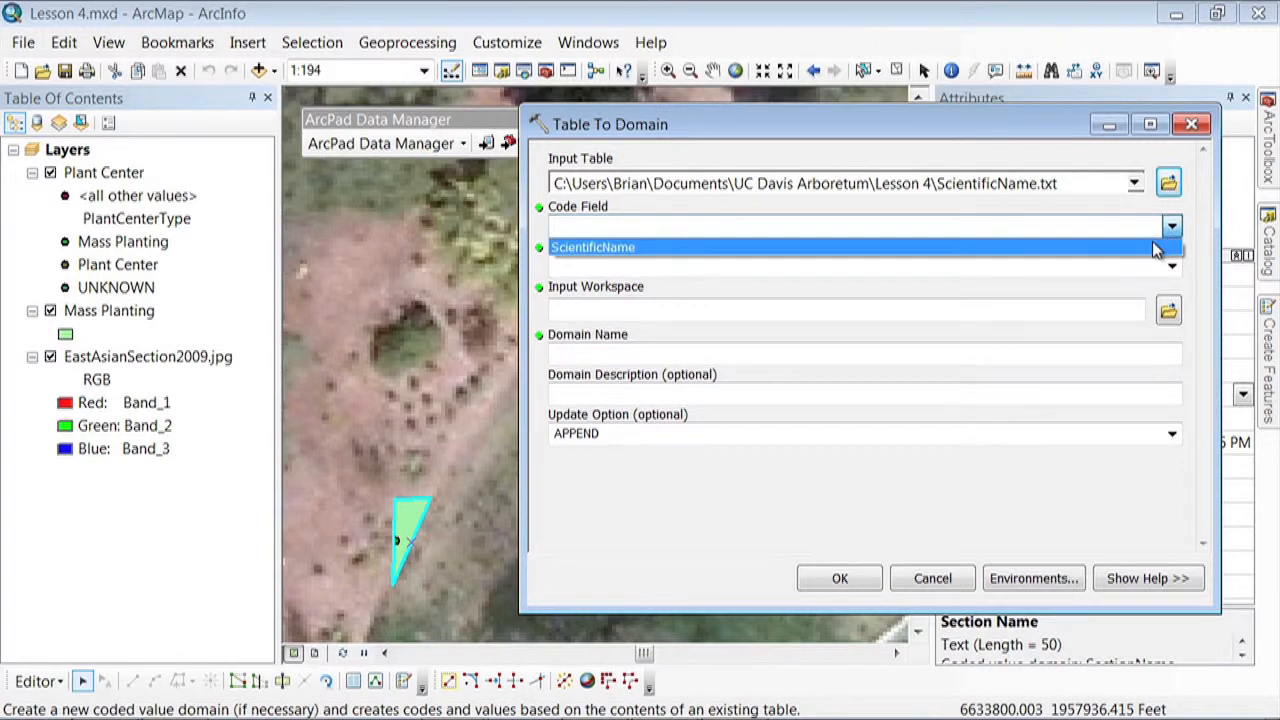
{"action": "left_click", "coordinate": [1155, 248]}
{"action": "left_click", "coordinate": [1172, 266]}
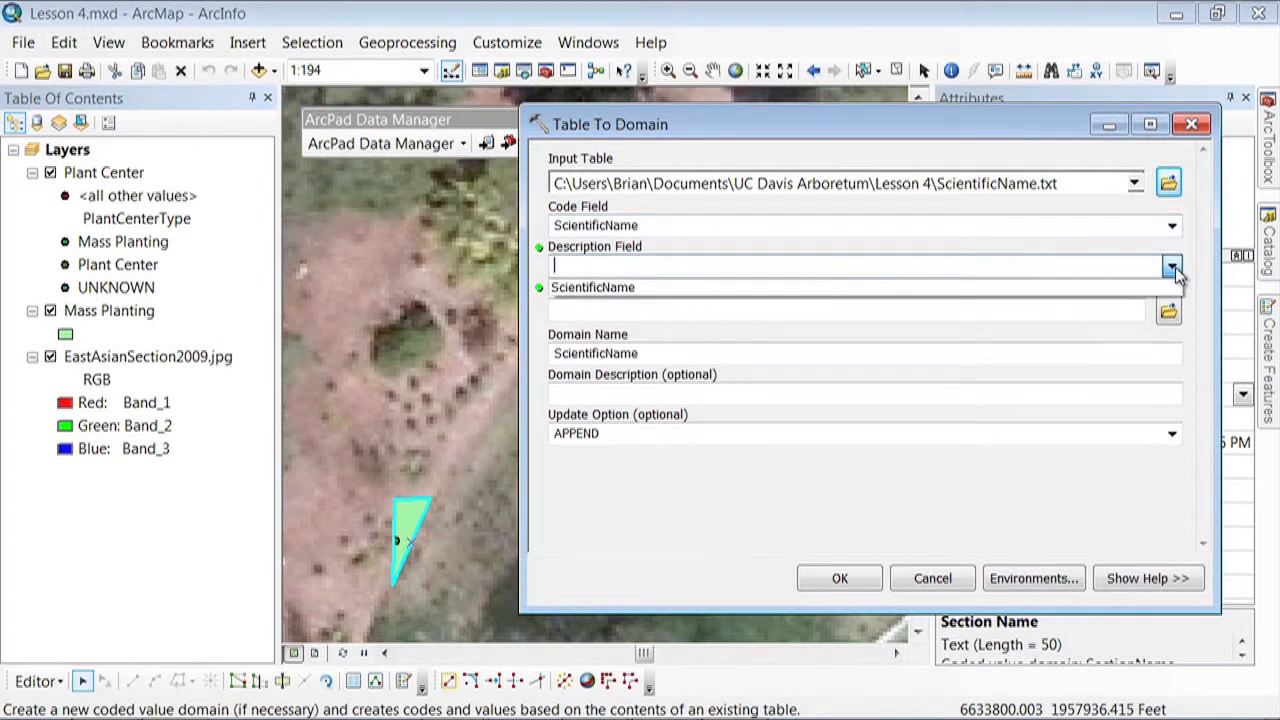
{"action": "left_click", "coordinate": [1165, 288]}
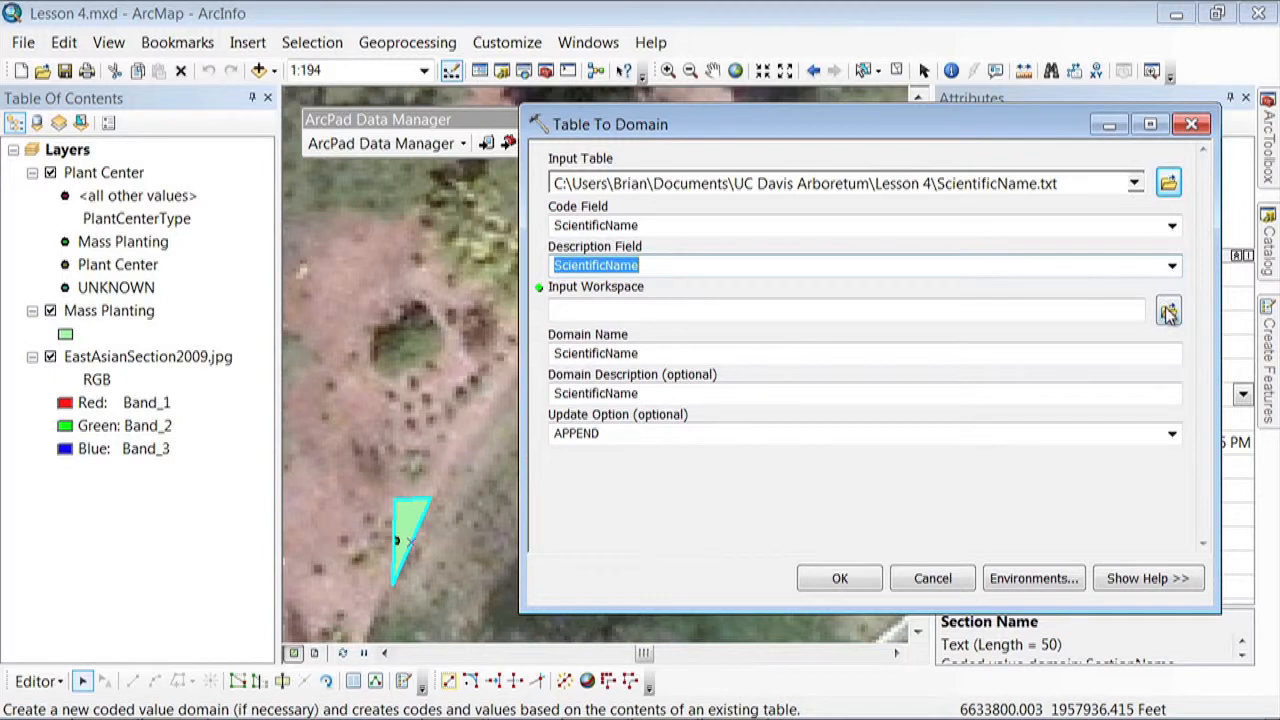
Set the input workspace to UC Davis Arboretum 1.0.4.gdb and try to run Table To Domain with the APPEND option
{"action": "left_click", "coordinate": [1168, 311]}
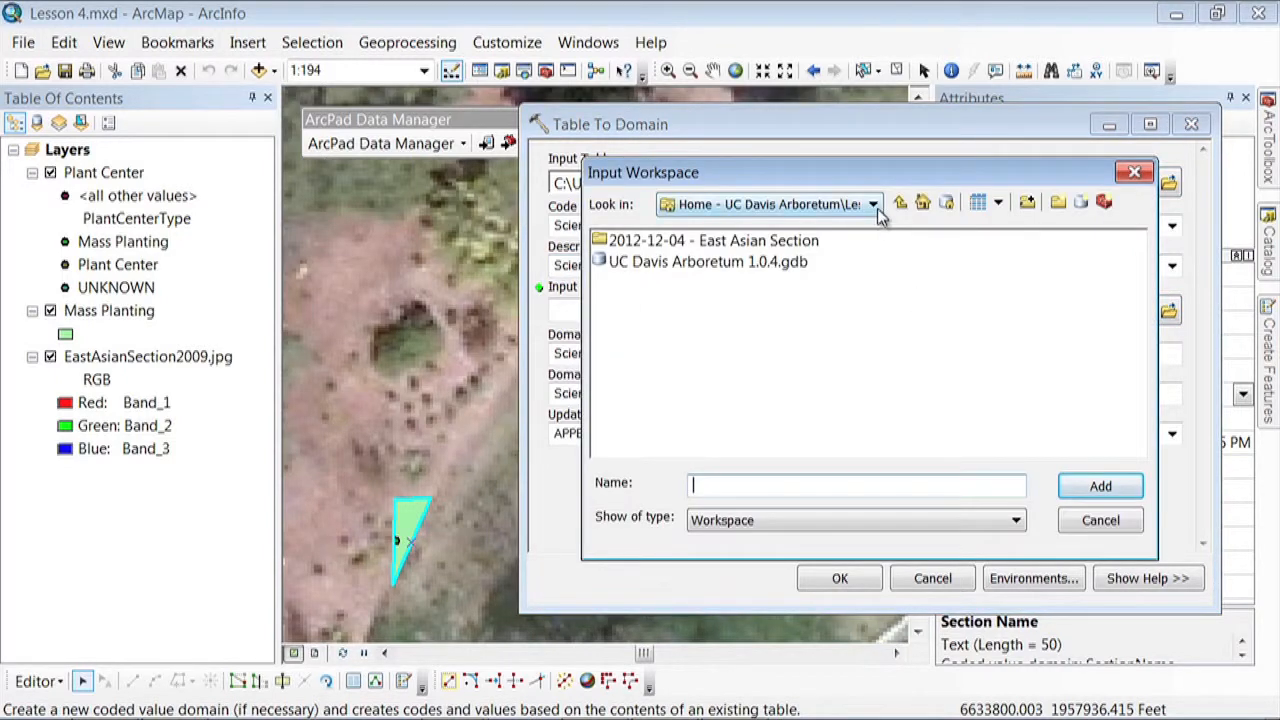
{"action": "left_click", "coordinate": [872, 205]}
{"action": "left_click", "coordinate": [877, 209]}
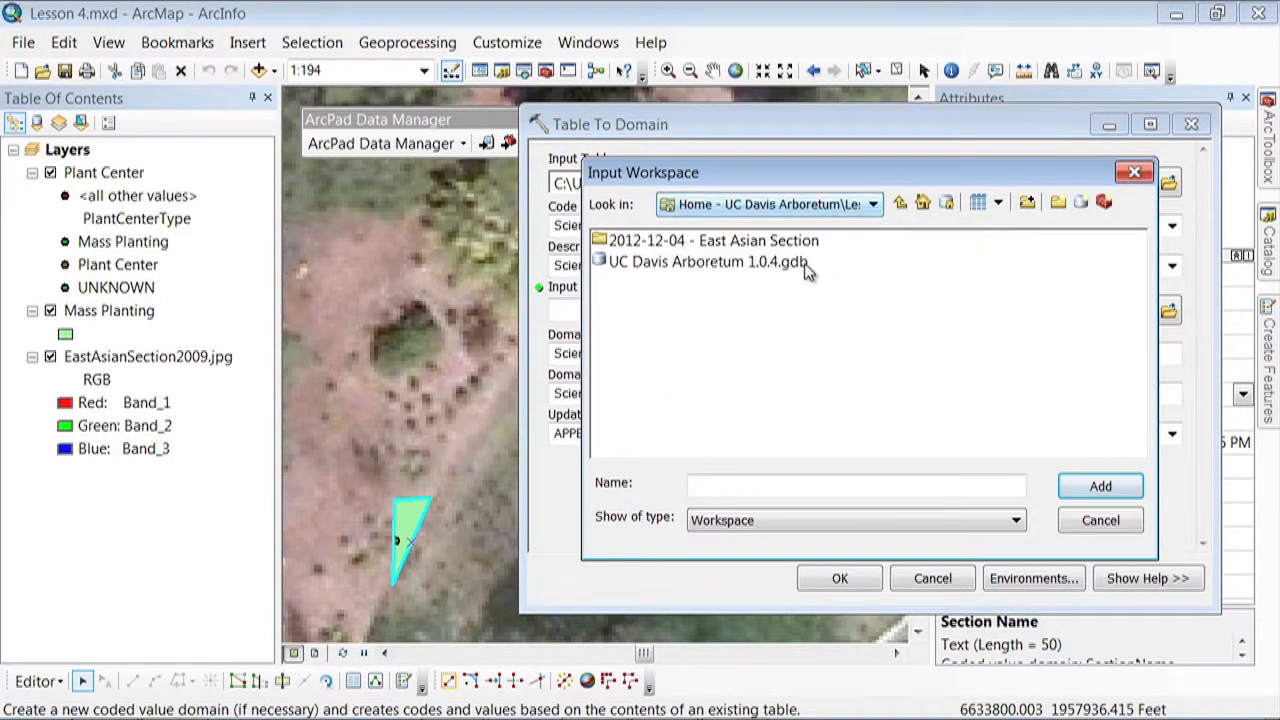
{"action": "left_click", "coordinate": [750, 266]}
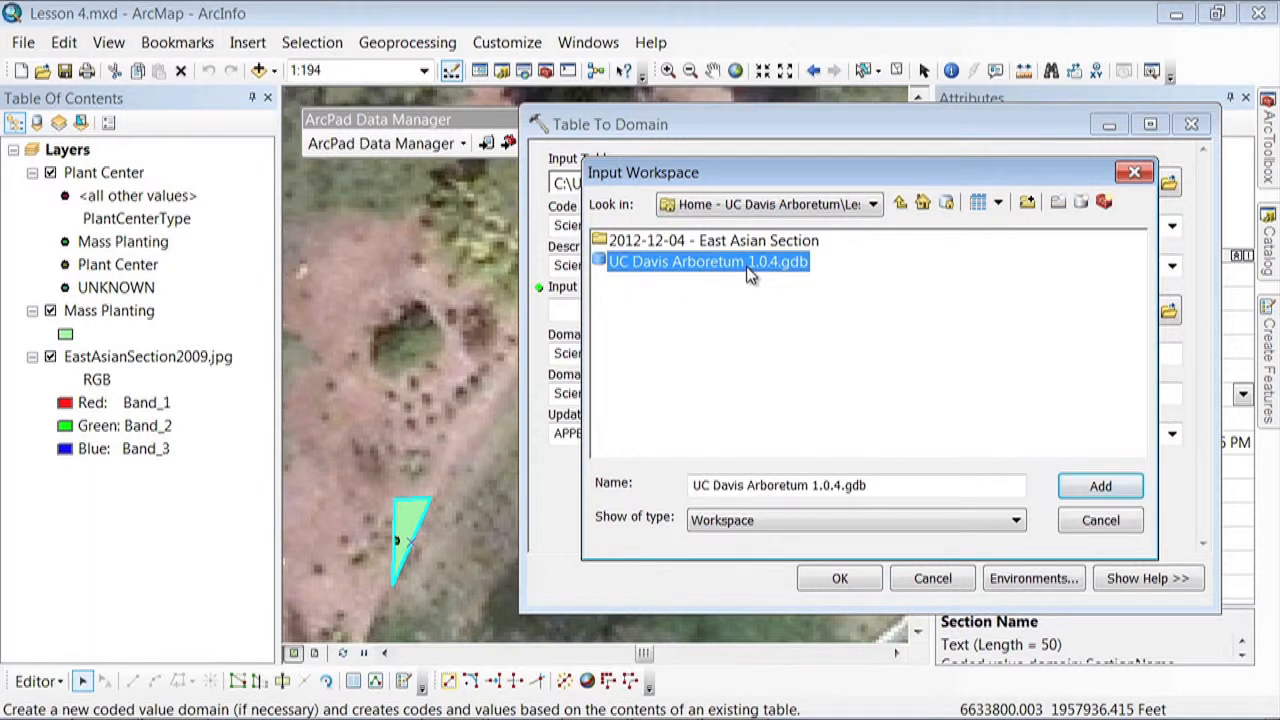
{"action": "left_click", "coordinate": [1100, 485]}
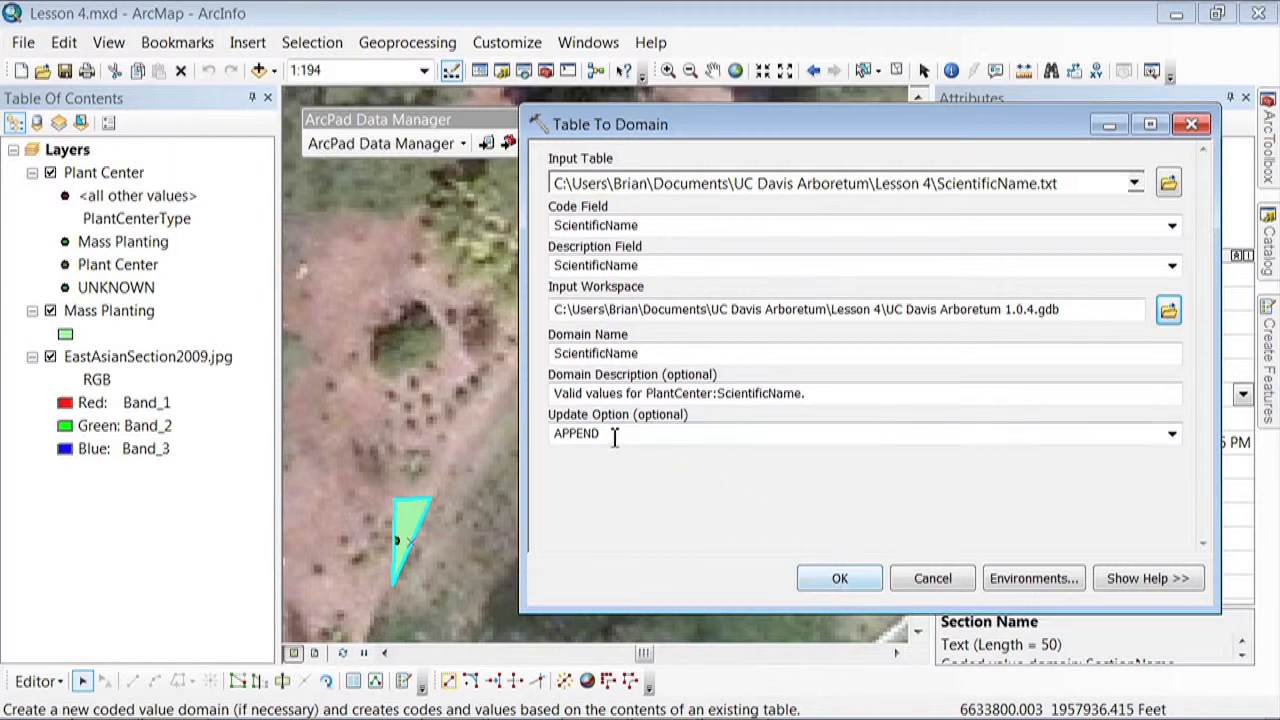
{"action": "left_click", "coordinate": [822, 581]}
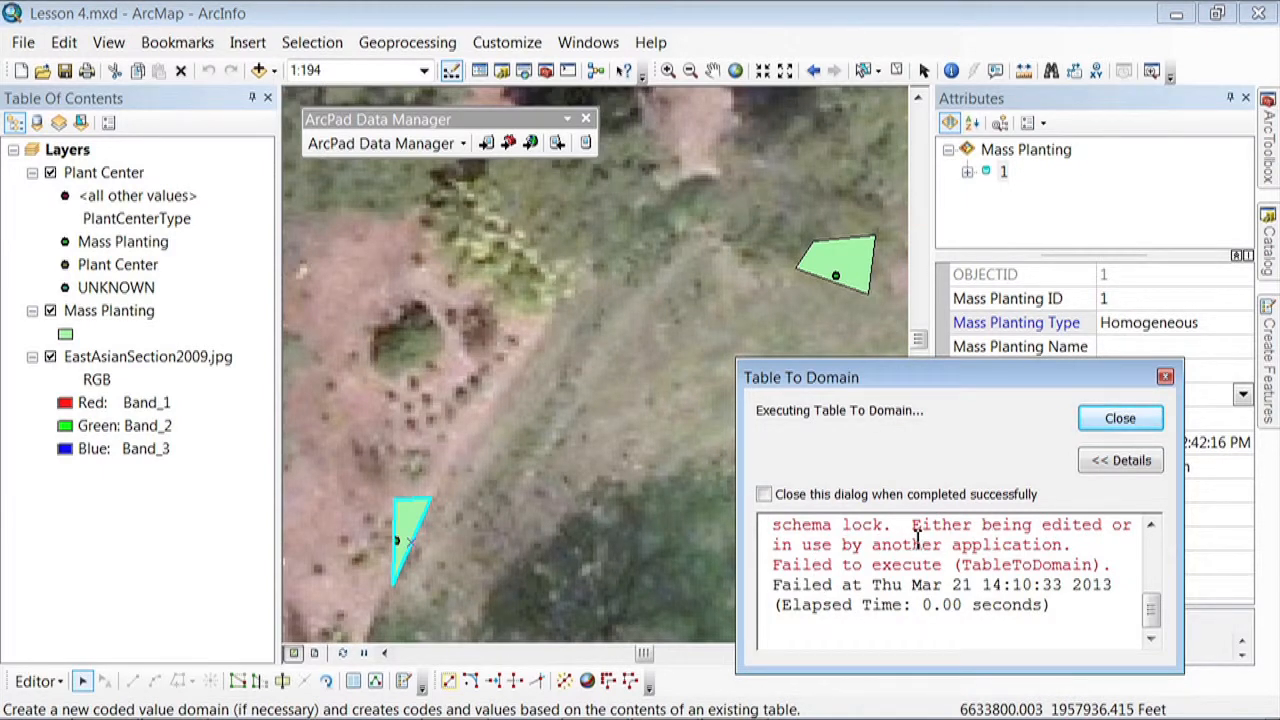
{"action": "left_click", "coordinate": [1118, 419]}
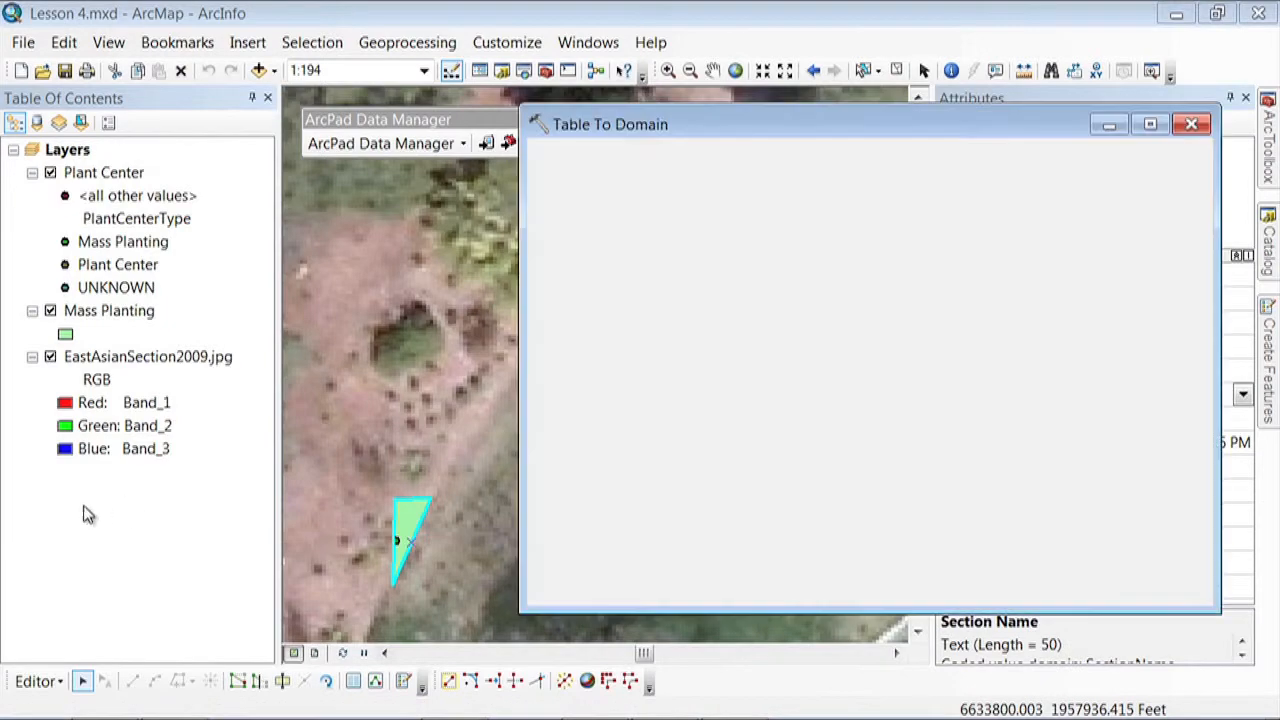
Stop the edit session and run Table To Domain again to append the scientific names to the ScientificName domain
{"action": "left_click", "coordinate": [38, 681]}
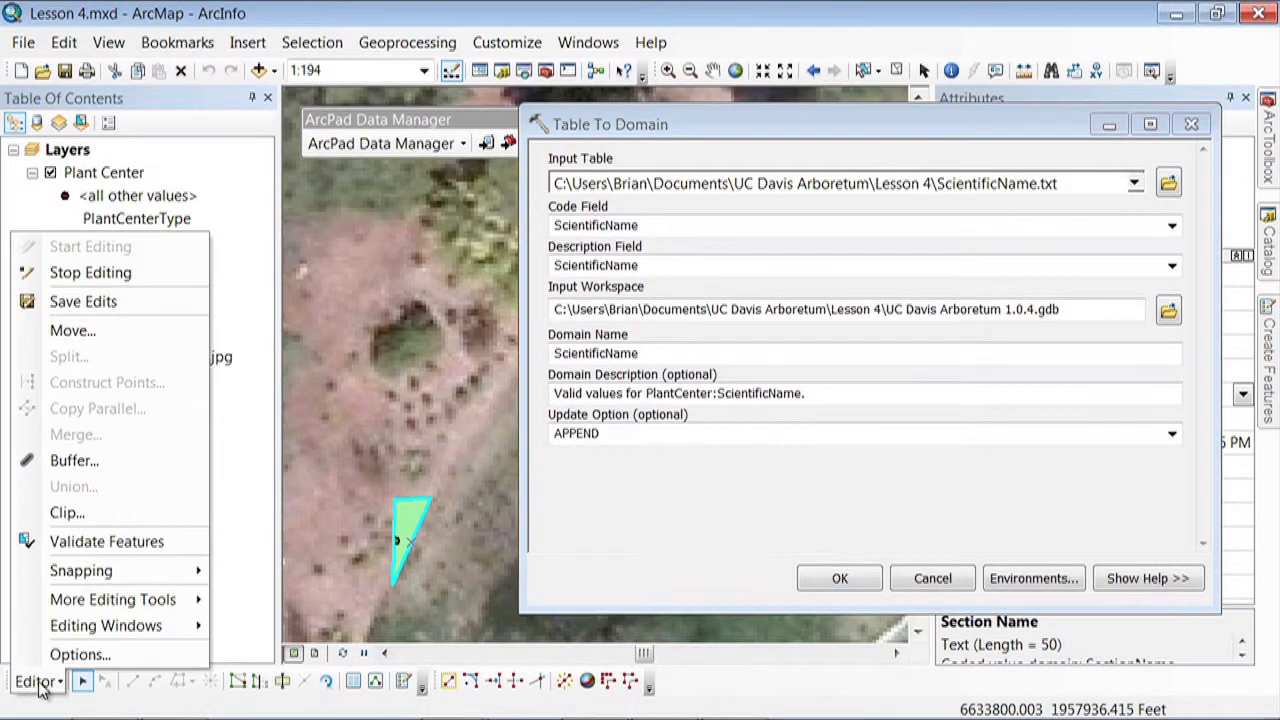
{"action": "left_click", "coordinate": [70, 274]}
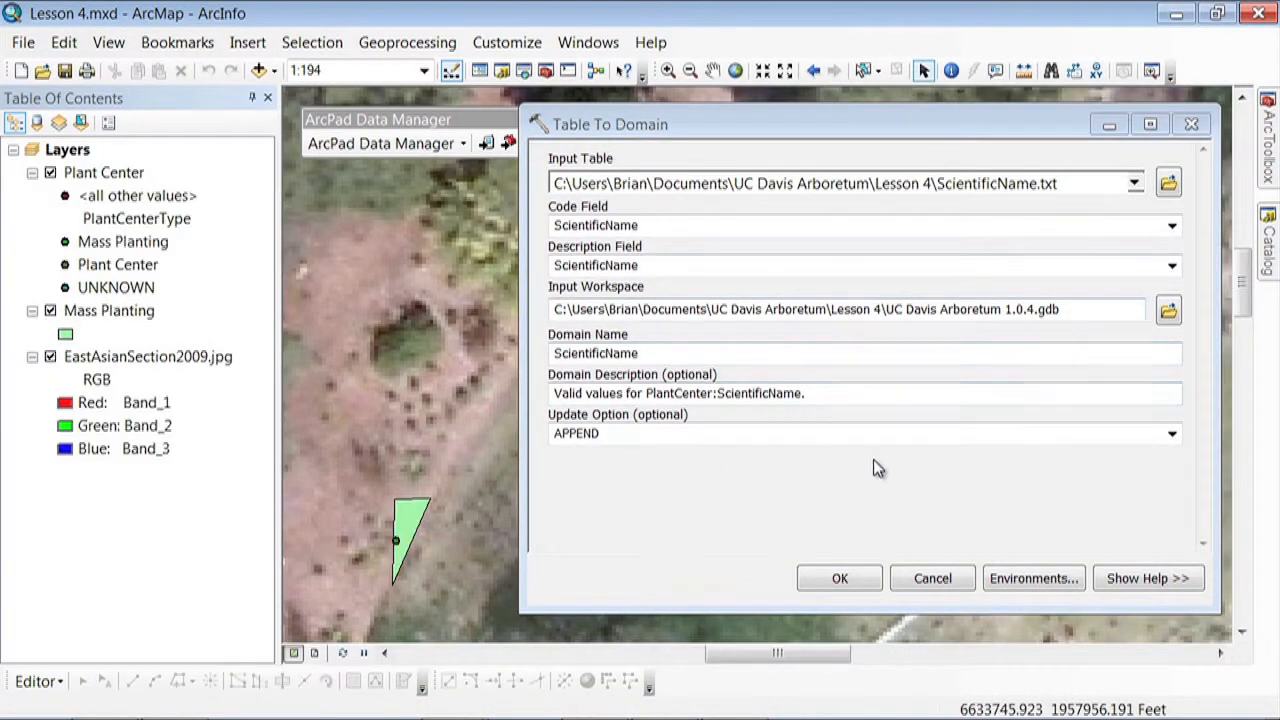
{"action": "left_click", "coordinate": [828, 578]}
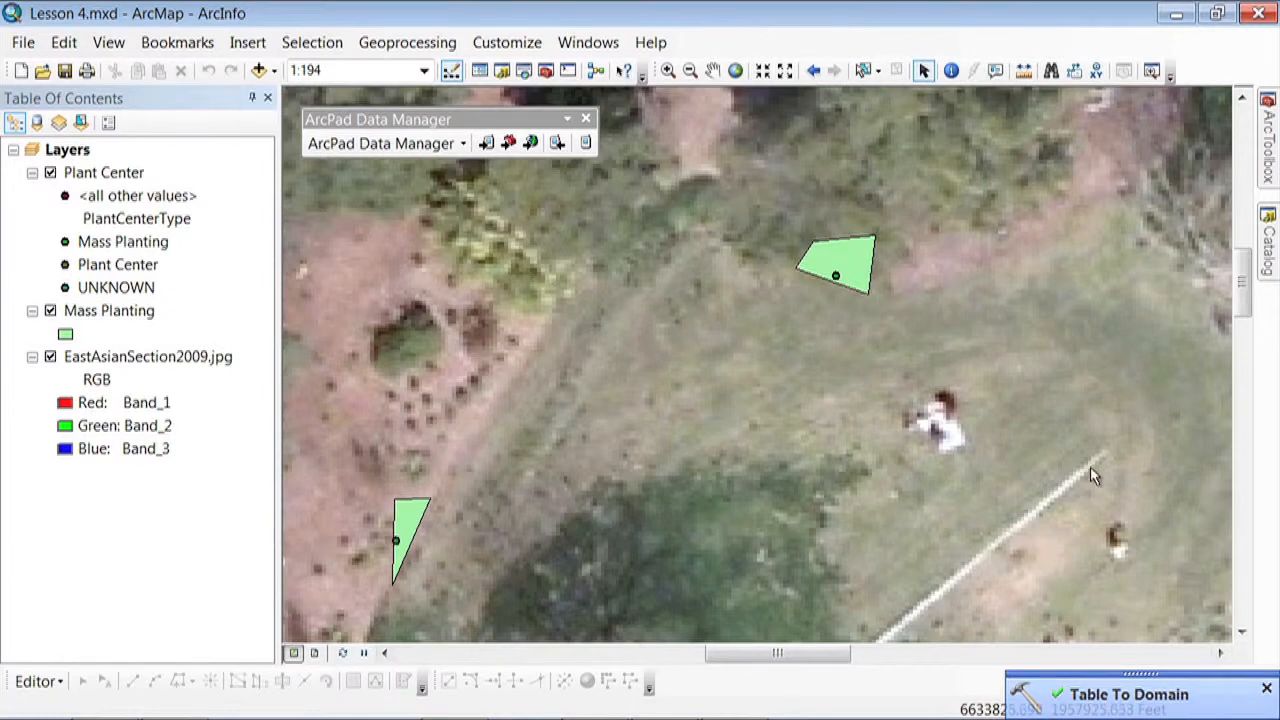
Review the coded values of the ScientificName domain in the UC Davis Arboretum 1.0.4 geodatabase properties
{"action": "mouse_move", "coordinate": [1268, 252]}
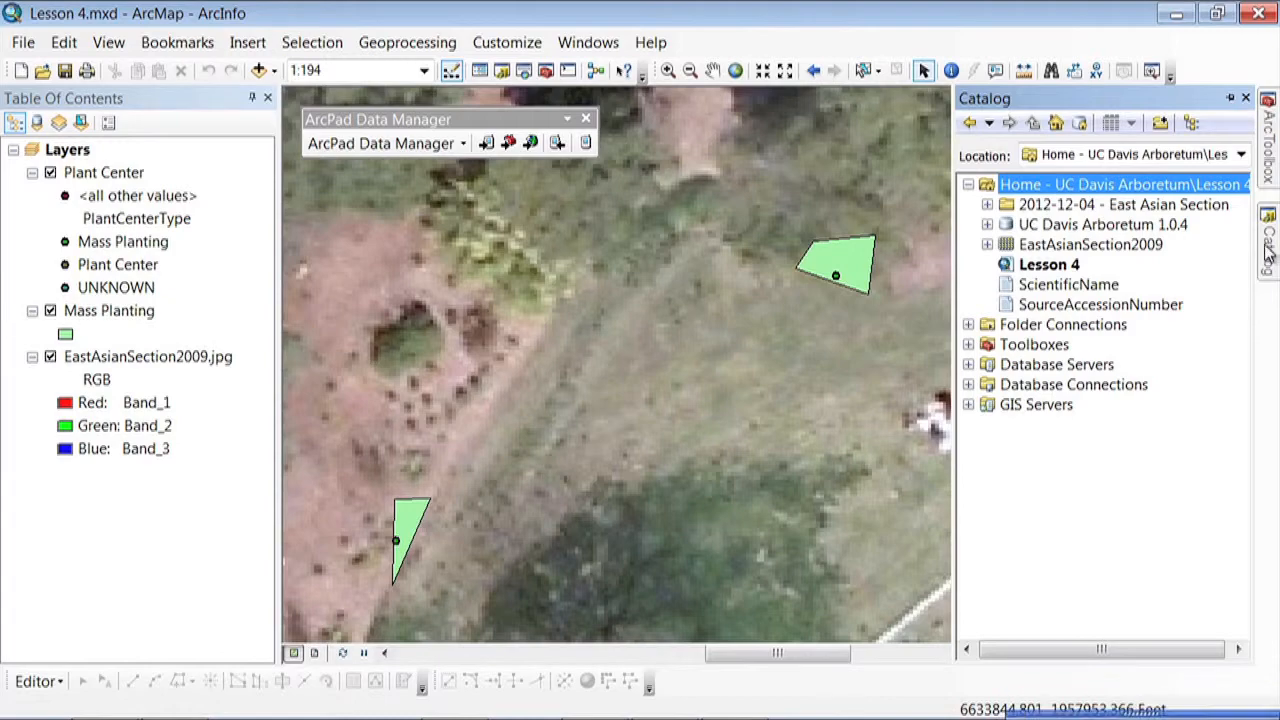
{"action": "left_click", "coordinate": [1127, 228]}
{"action": "right_click", "coordinate": [1127, 228]}
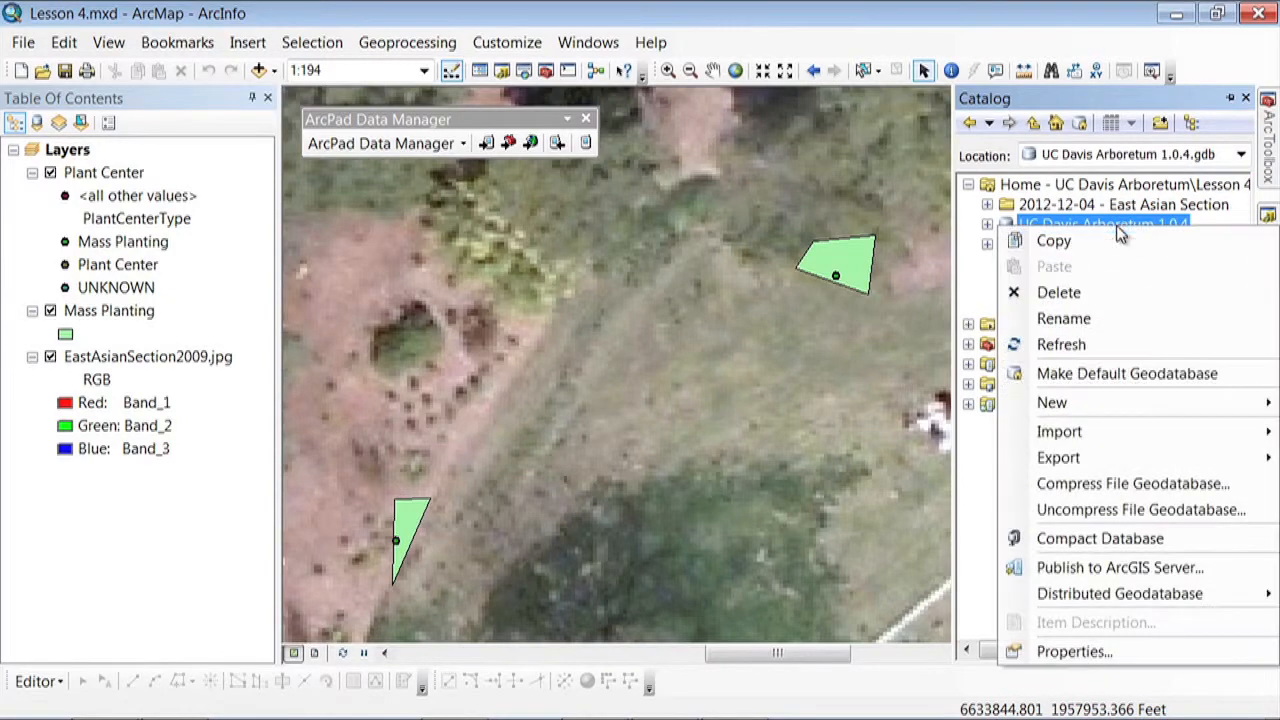
{"action": "left_click", "coordinate": [1098, 655]}
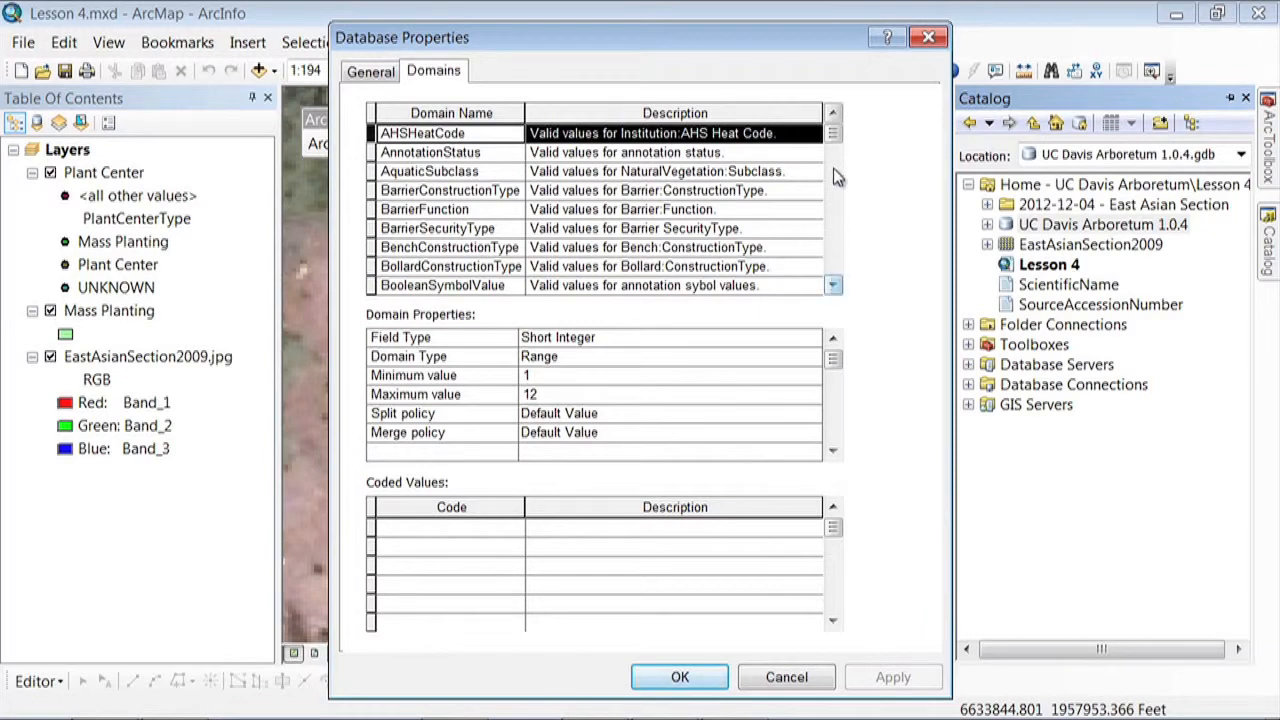
{"action": "left_click_drag", "start_coordinate": [835, 142], "coordinate": [812, 240]}
{"action": "left_click", "coordinate": [503, 209]}
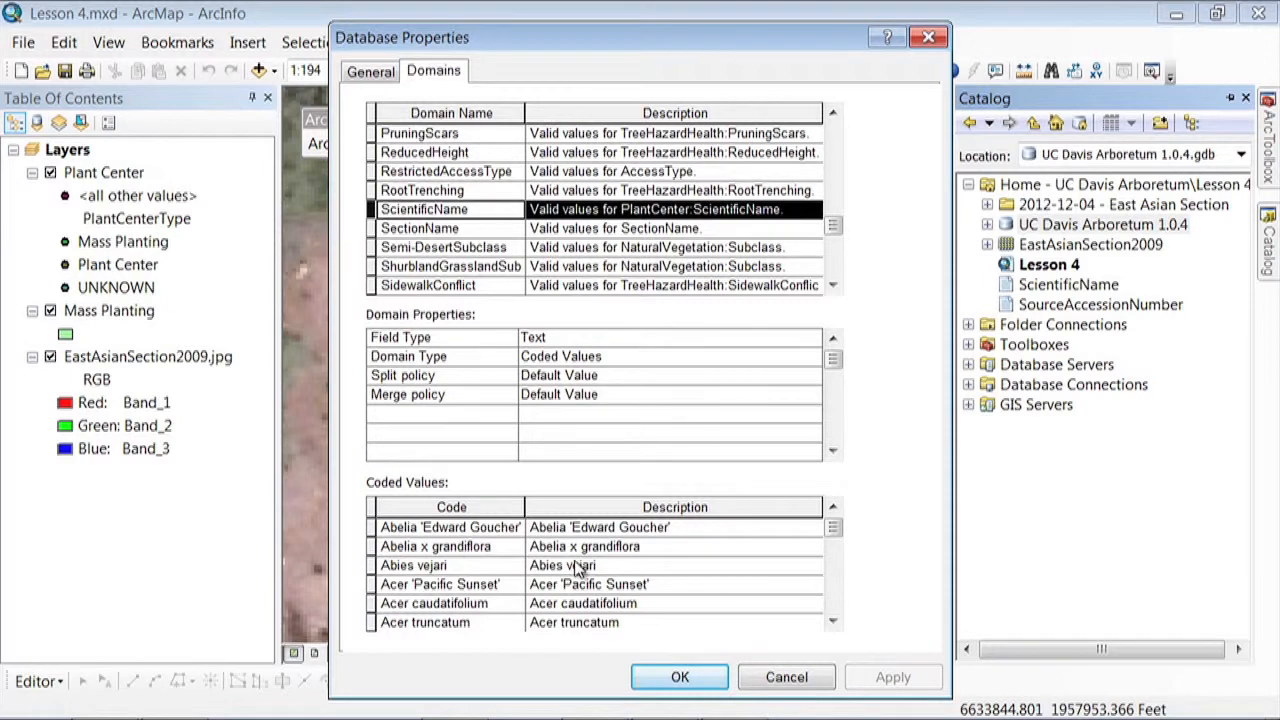
{"action": "left_click", "coordinate": [690, 679]}
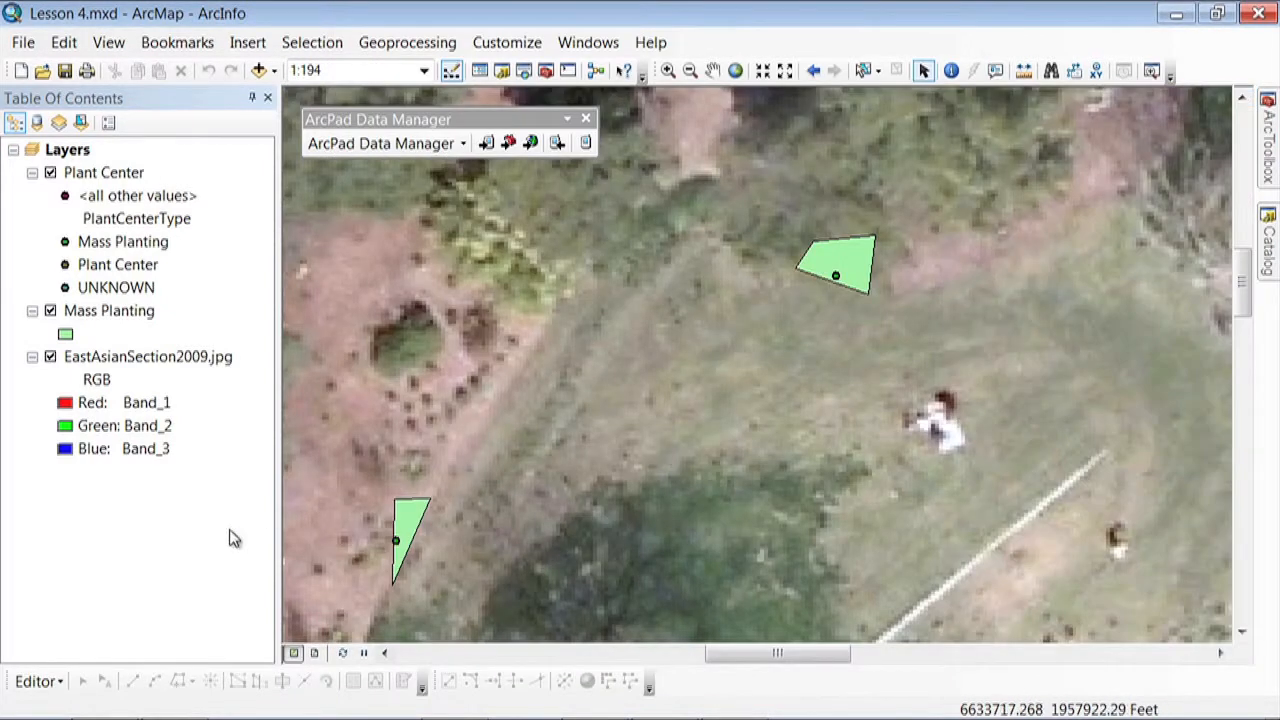
Start an edit session, display the attributes of the triangular mass planting and collapse the Create Features window
{"action": "left_click", "coordinate": [38, 681]}
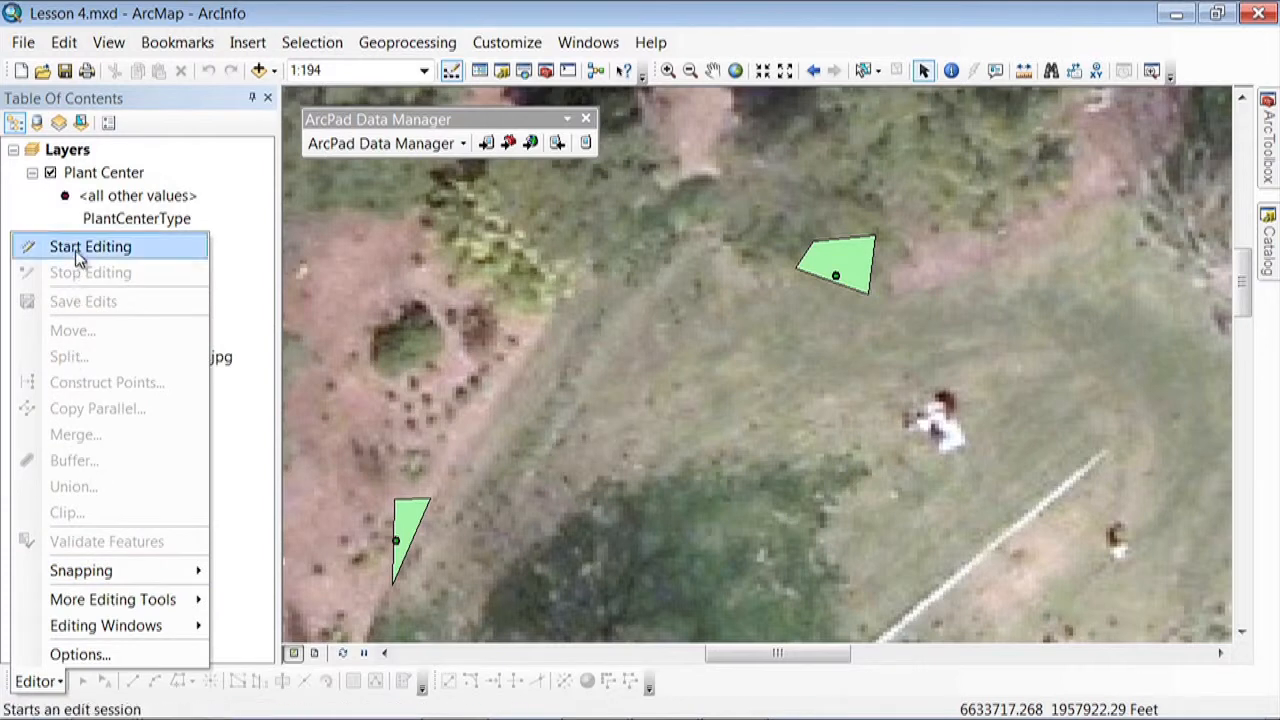
{"action": "left_click", "coordinate": [40, 247]}
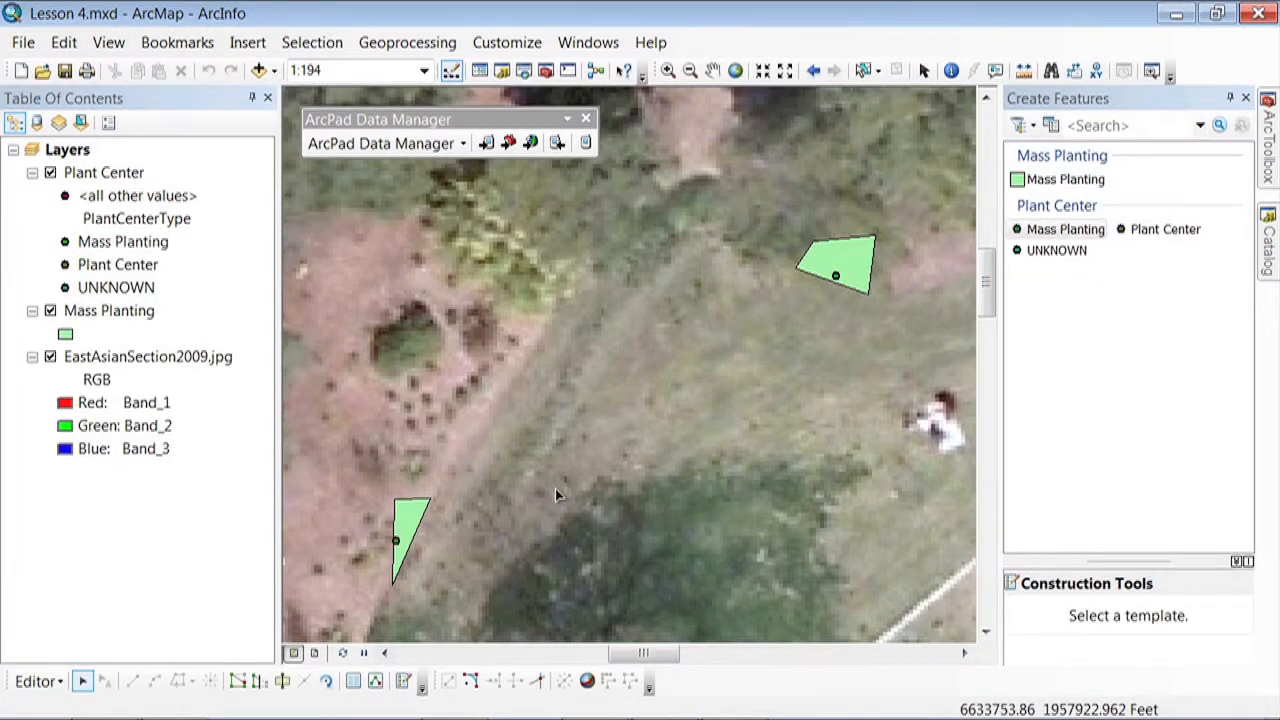
{"action": "left_click", "coordinate": [408, 520]}
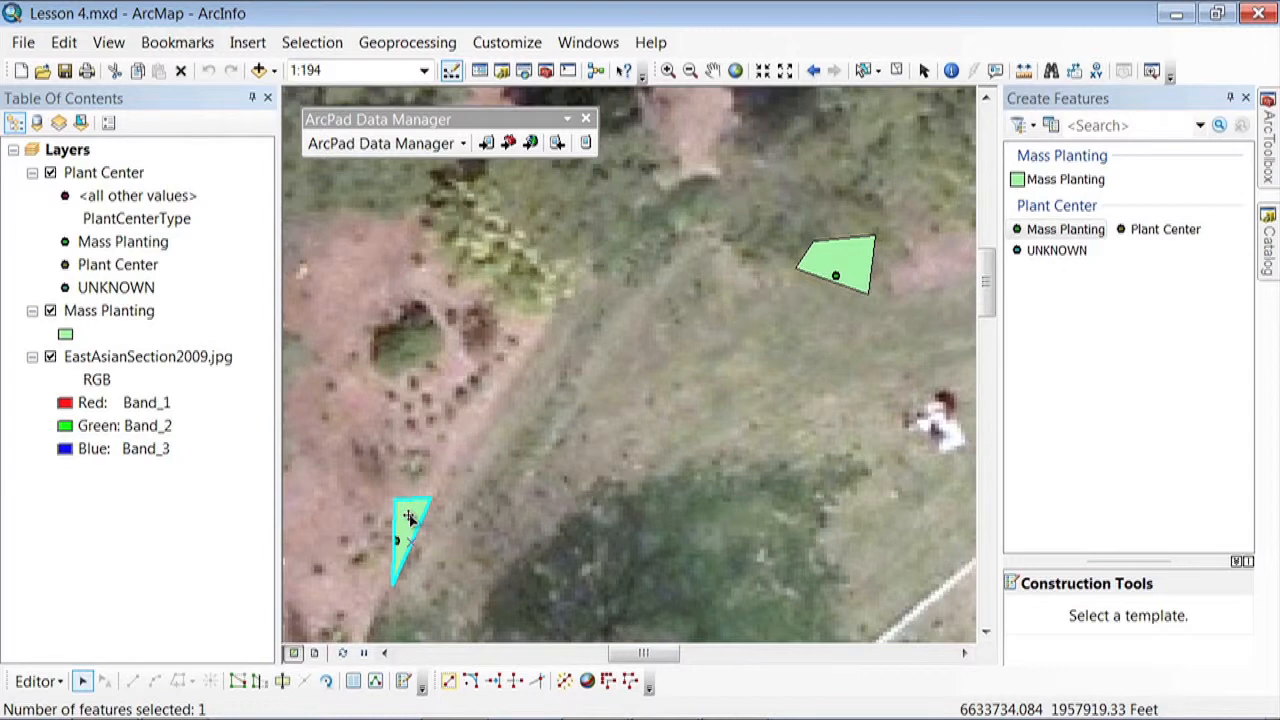
{"action": "left_click", "coordinate": [353, 681]}
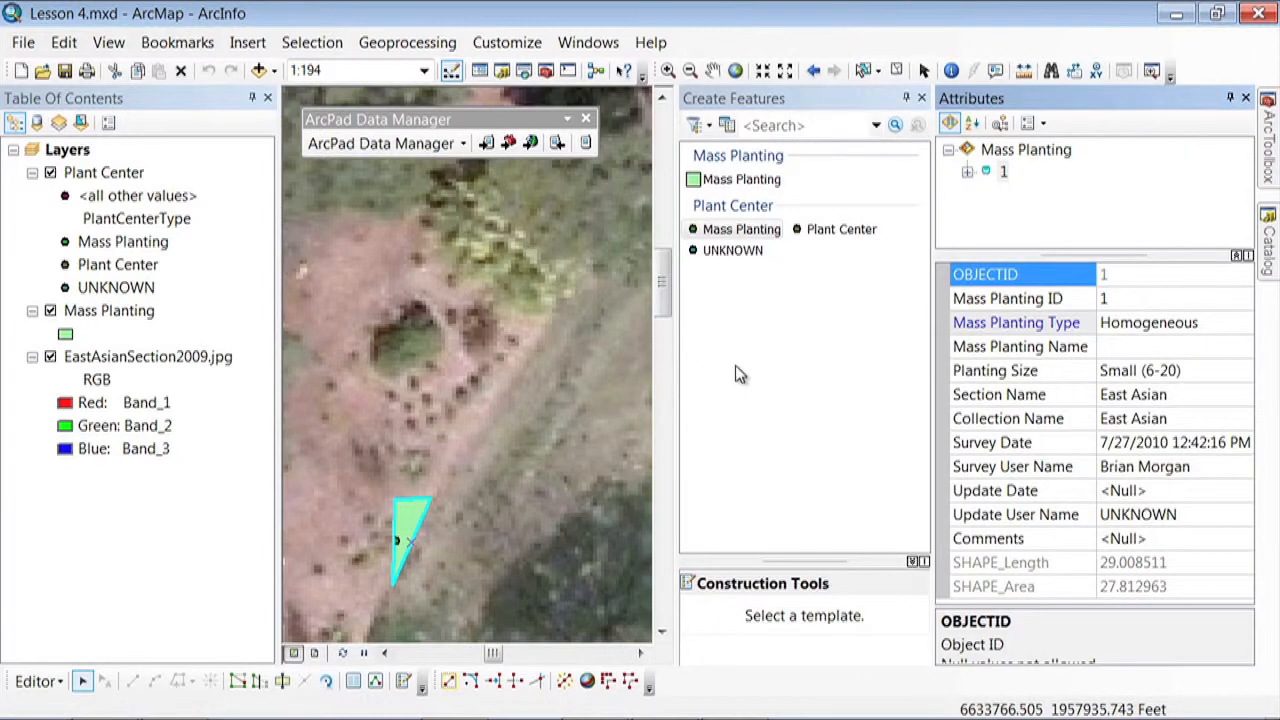
{"action": "left_click", "coordinate": [906, 98]}
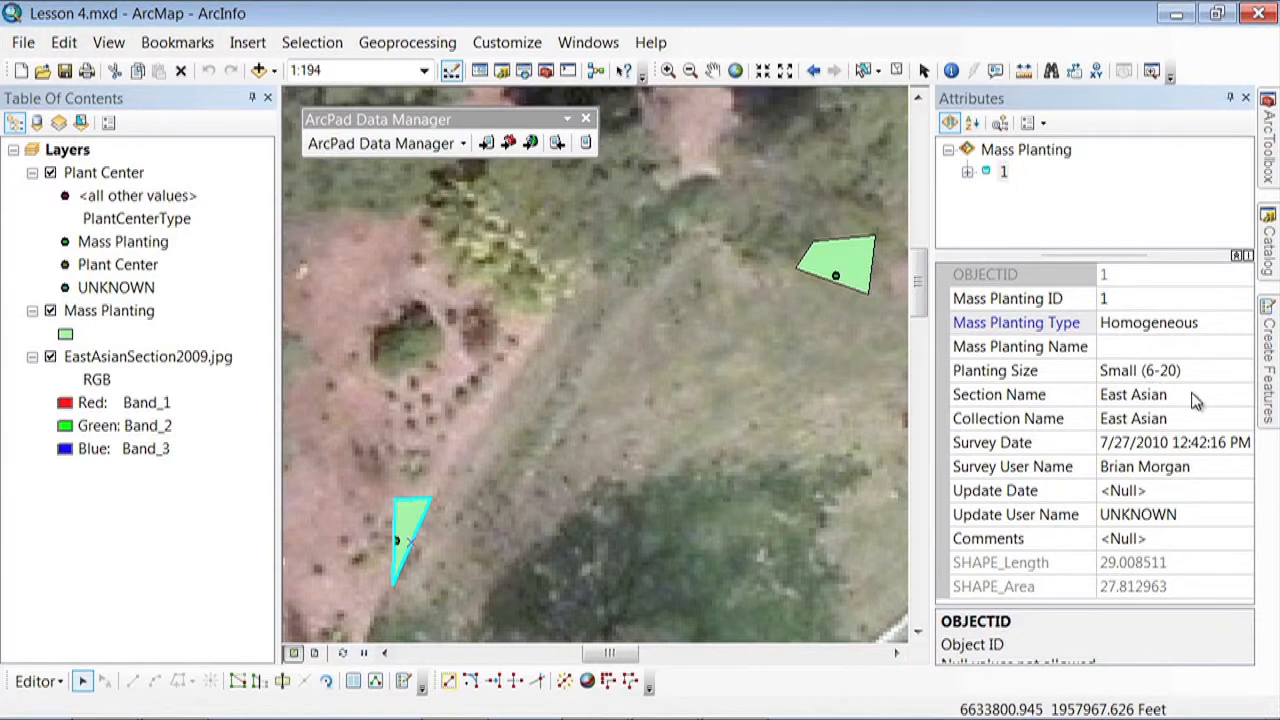
Examine the domain choices for the mass planting's Section Name, Collection Name and Survey User Name
{"action": "left_click", "coordinate": [1215, 396]}
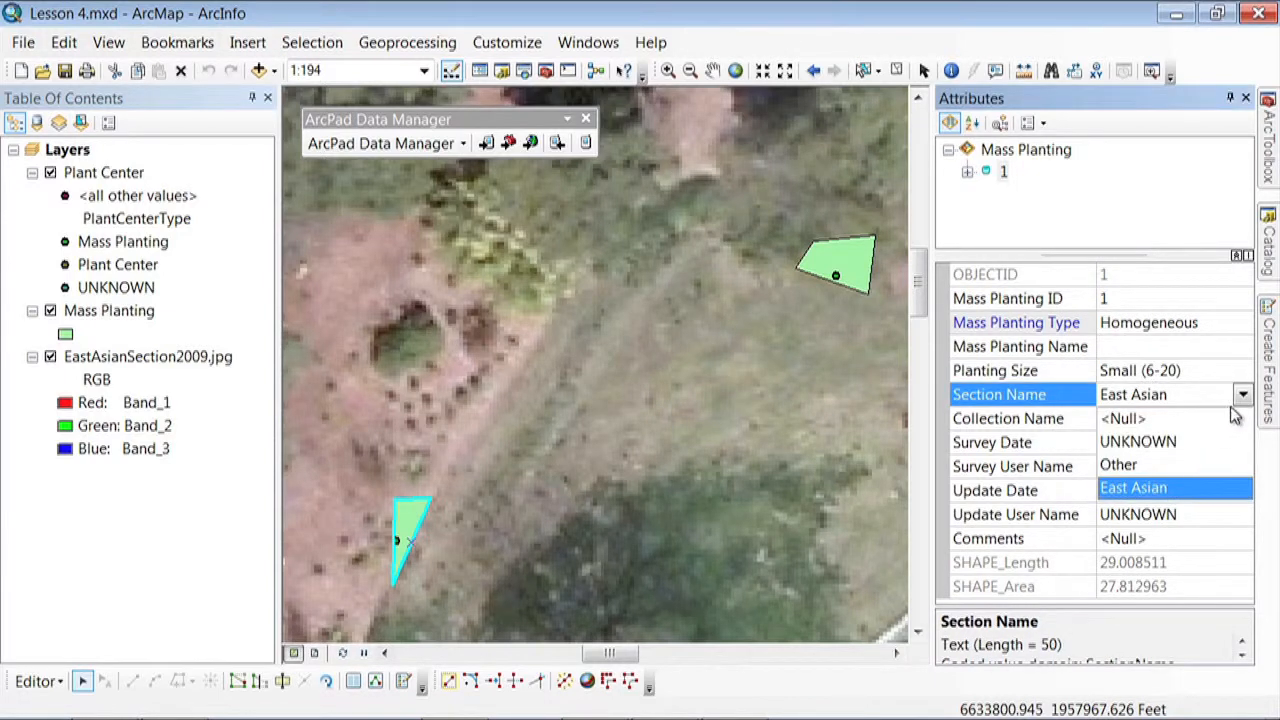
{"action": "key", "text": "Return"}
{"action": "left_click", "coordinate": [1233, 420]}
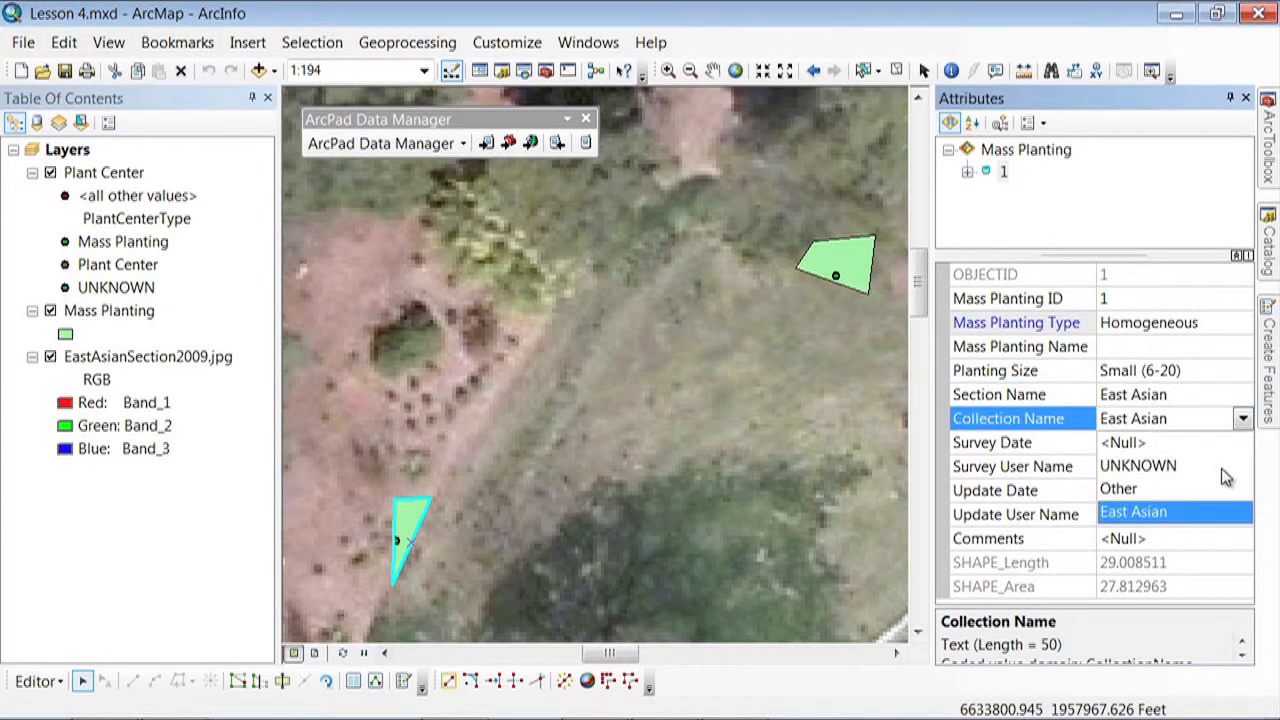
{"action": "left_click", "coordinate": [1243, 421]}
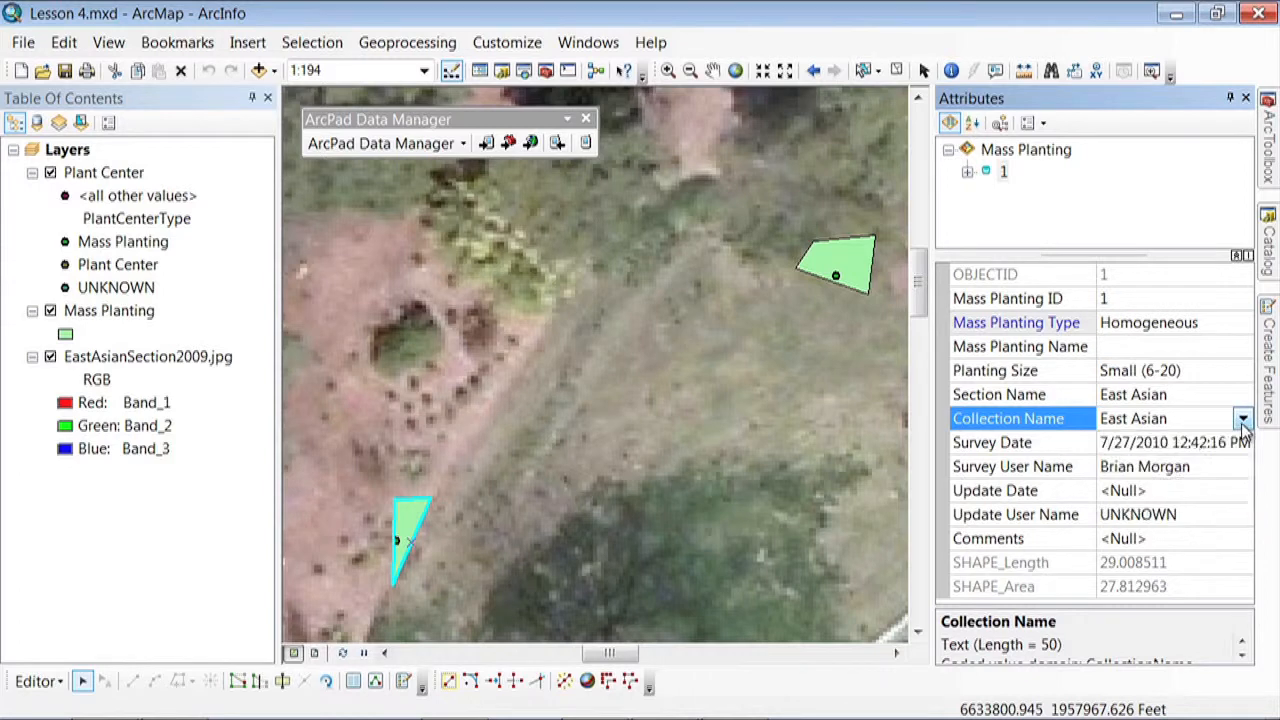
{"action": "left_click", "coordinate": [1203, 472]}
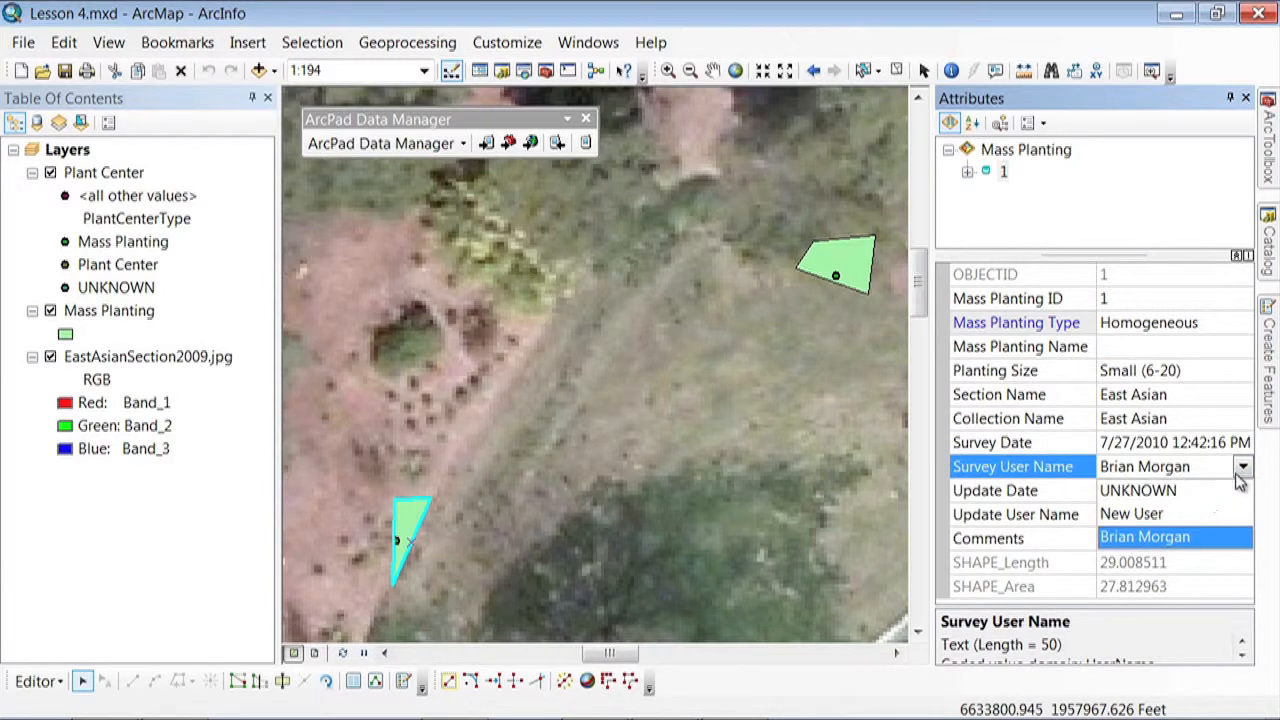
{"action": "left_click", "coordinate": [1243, 468]}
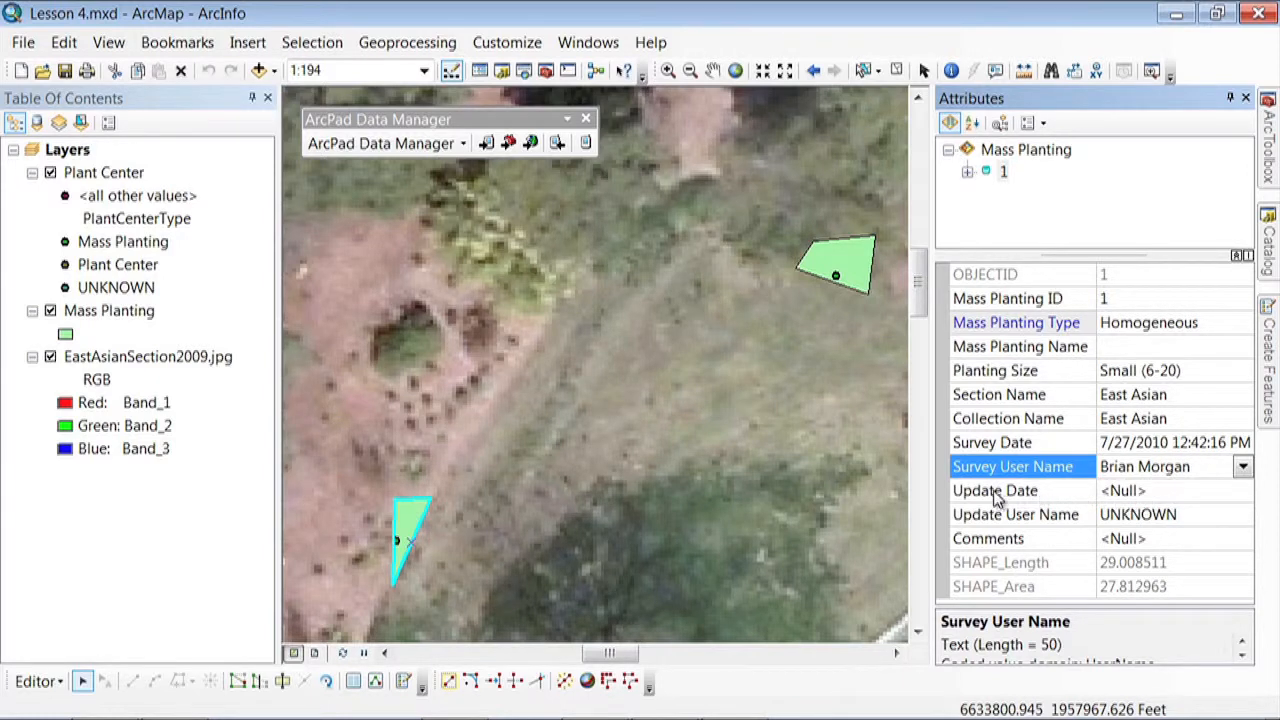
Set the mass planting's Update Date to 3/21/2013 and its Update User Name to the surveyor's name
{"action": "left_click", "coordinate": [1150, 491]}
{"action": "left_click", "coordinate": [1242, 490]}
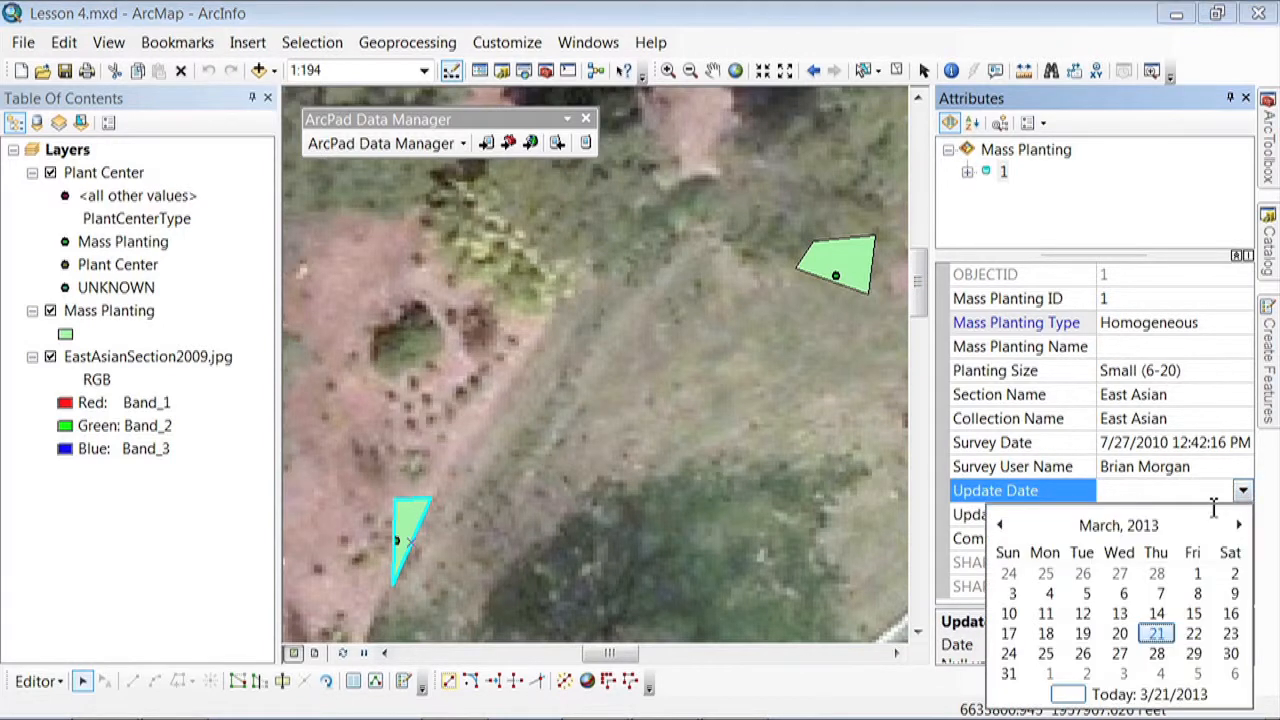
{"action": "left_click", "coordinate": [1123, 694]}
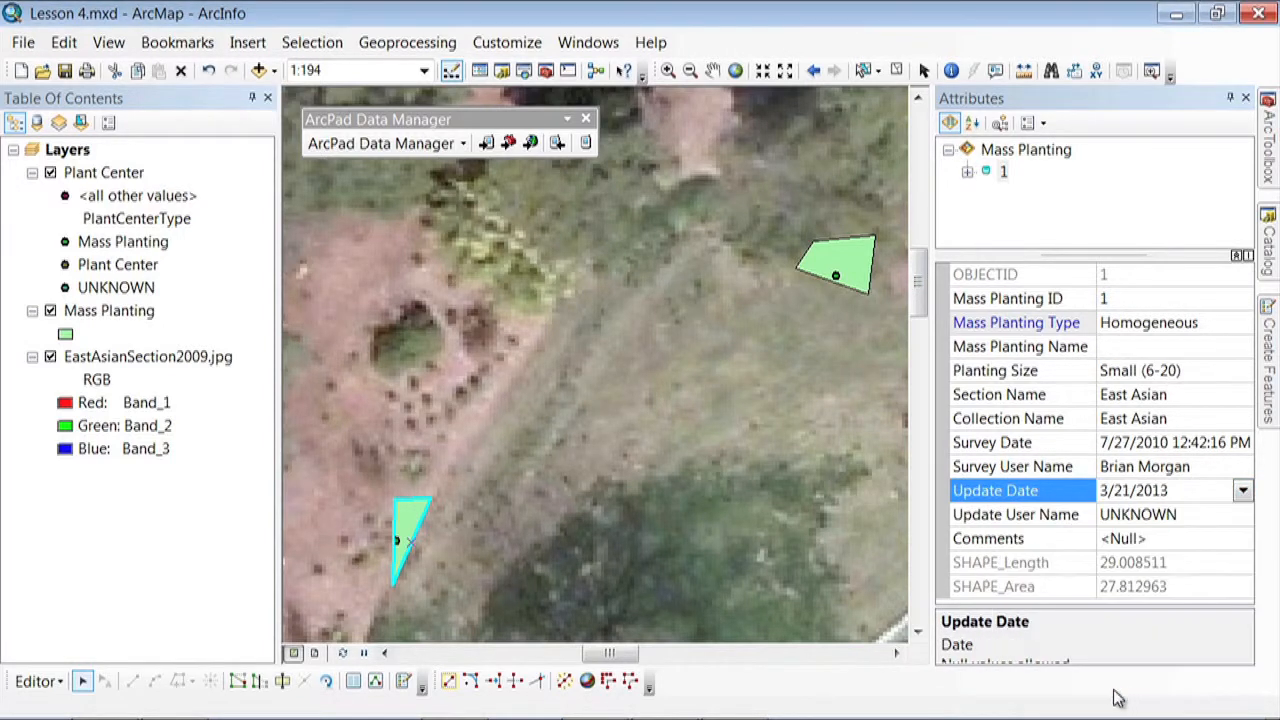
{"action": "left_click", "coordinate": [1183, 515]}
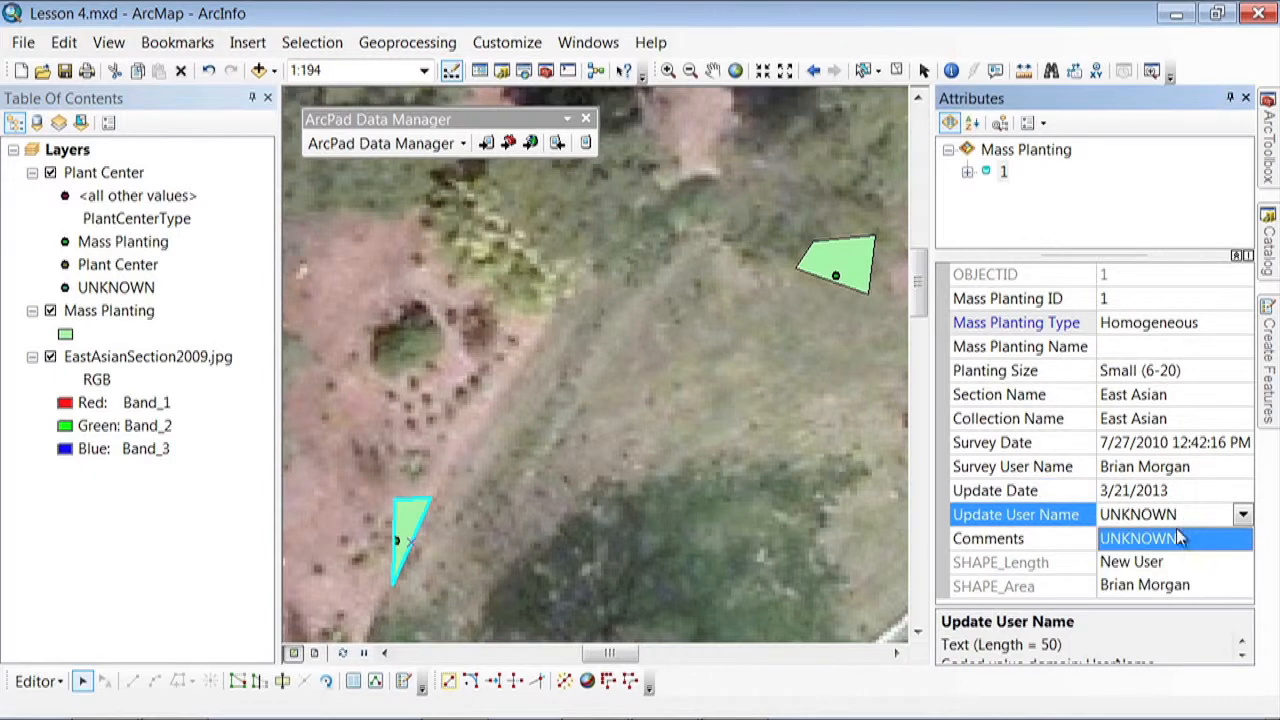
{"action": "left_click", "coordinate": [1158, 586]}
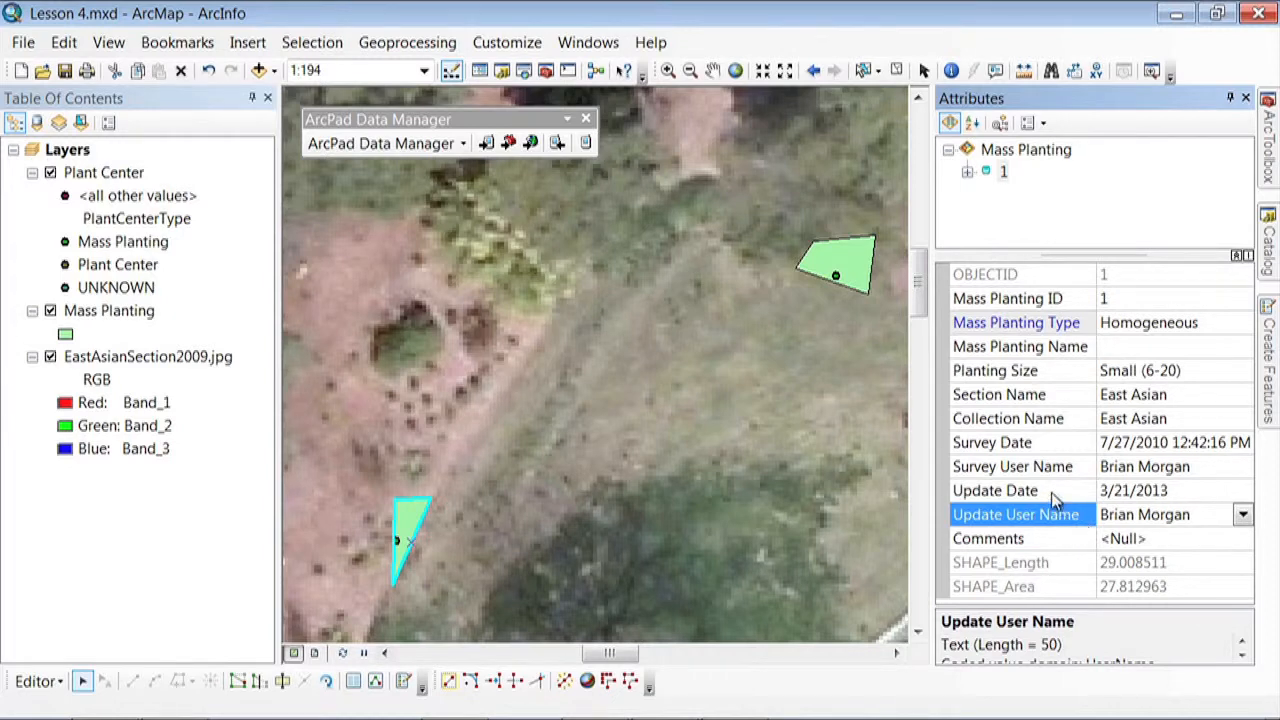
Inspect the editable vertices of the triangular mass planting polygon, leaving its shape as drawn
{"action": "left_click", "coordinate": [596, 436]}
{"action": "left_click", "coordinate": [412, 513]}
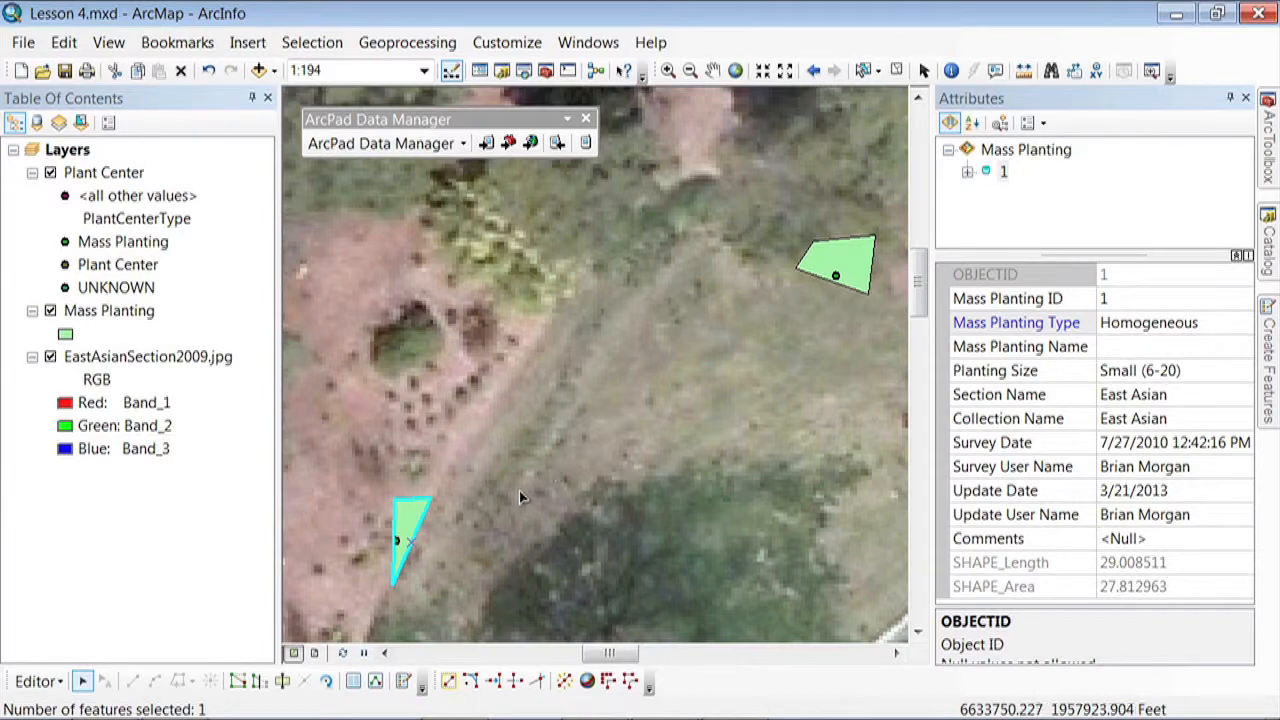
{"action": "double_click", "coordinate": [413, 517]}
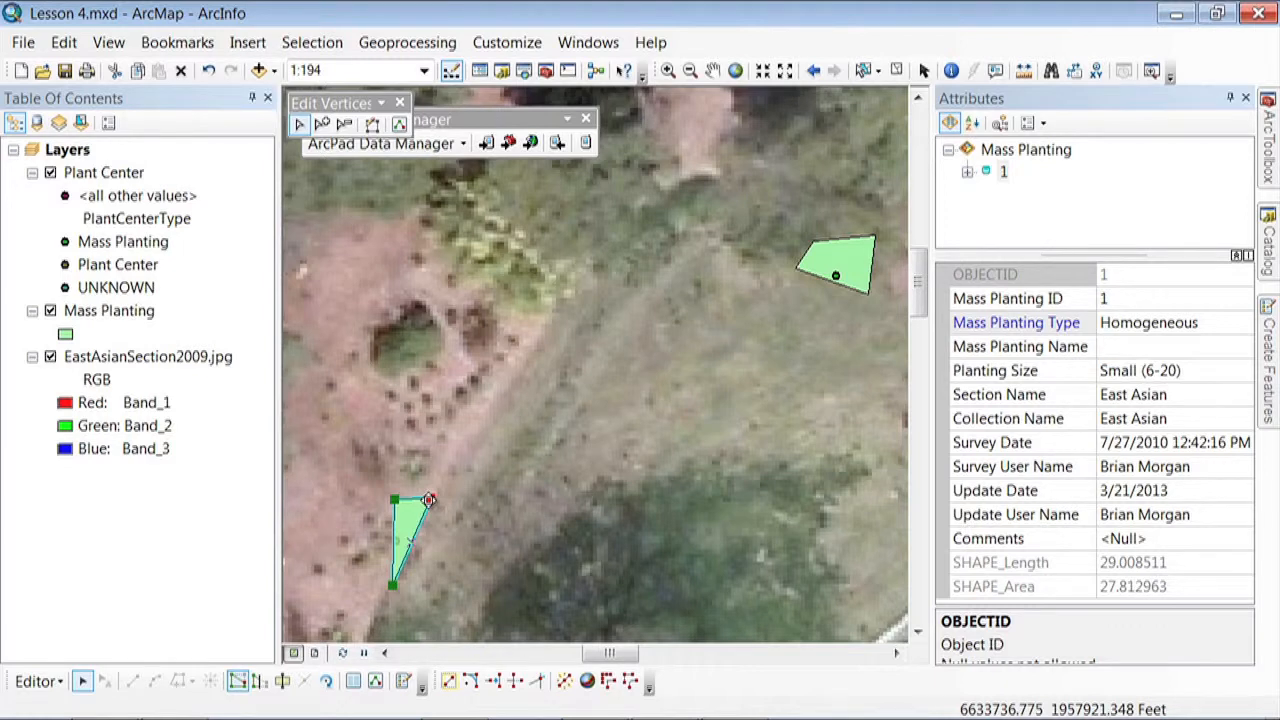
{"action": "left_click", "coordinate": [457, 474]}
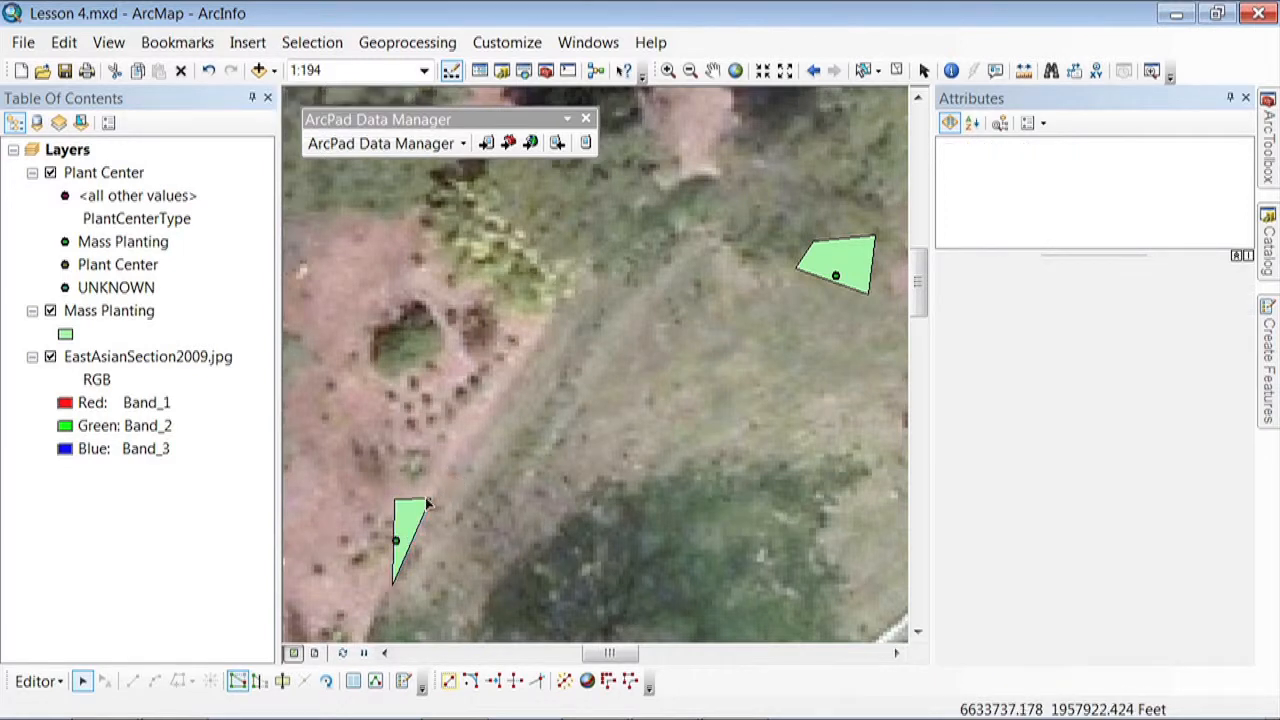
{"action": "left_click", "coordinate": [411, 512]}
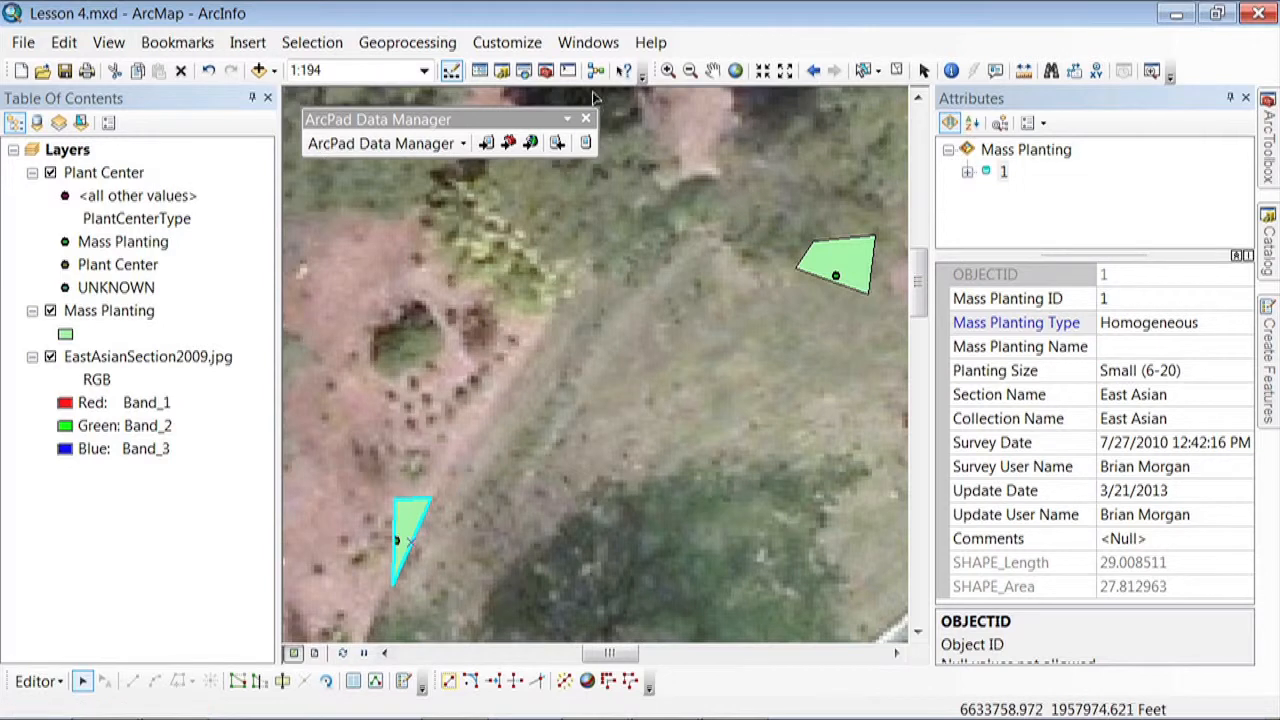
{"action": "left_click", "coordinate": [537, 47]}
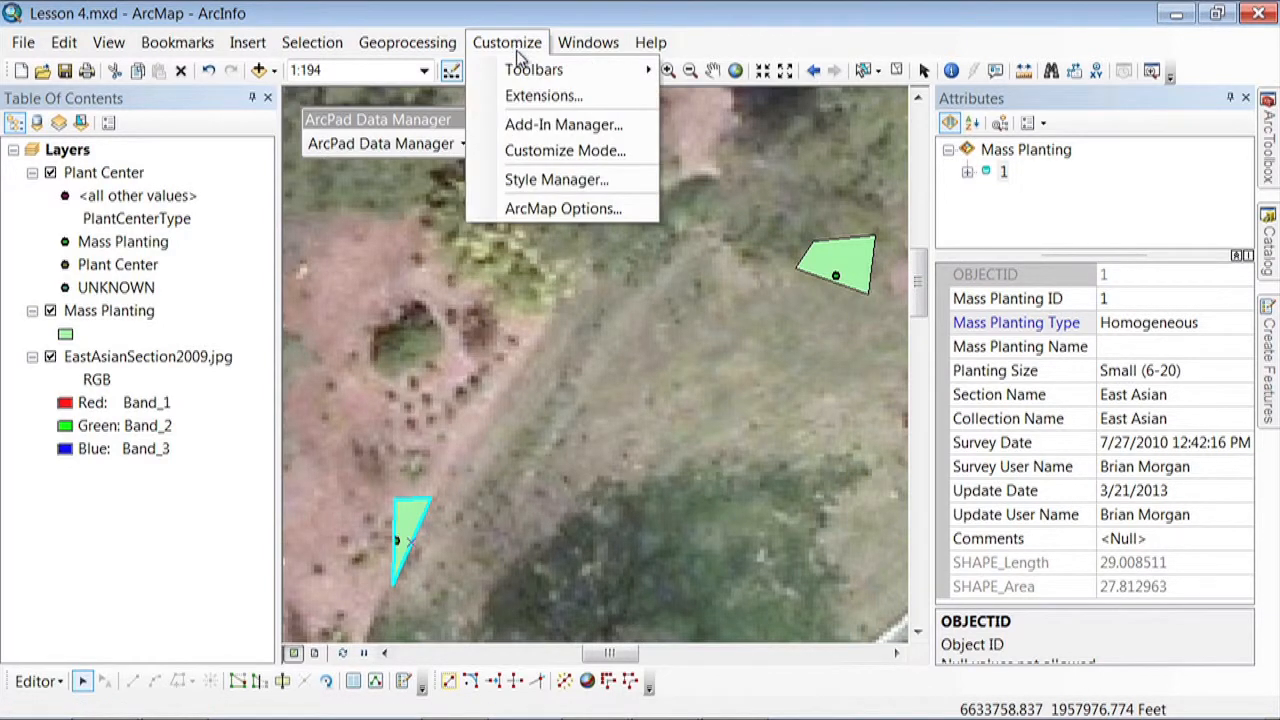
{"action": "mouse_move", "coordinate": [519, 73]}
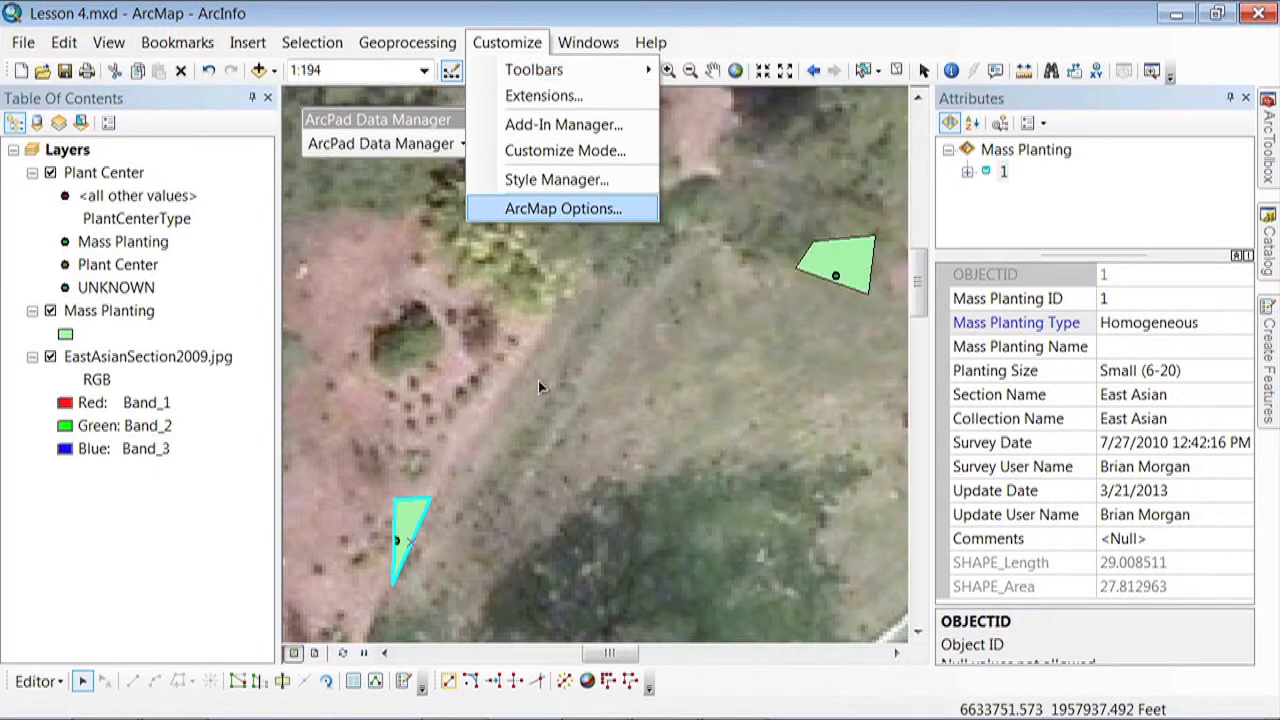
{"action": "left_click", "coordinate": [538, 382]}
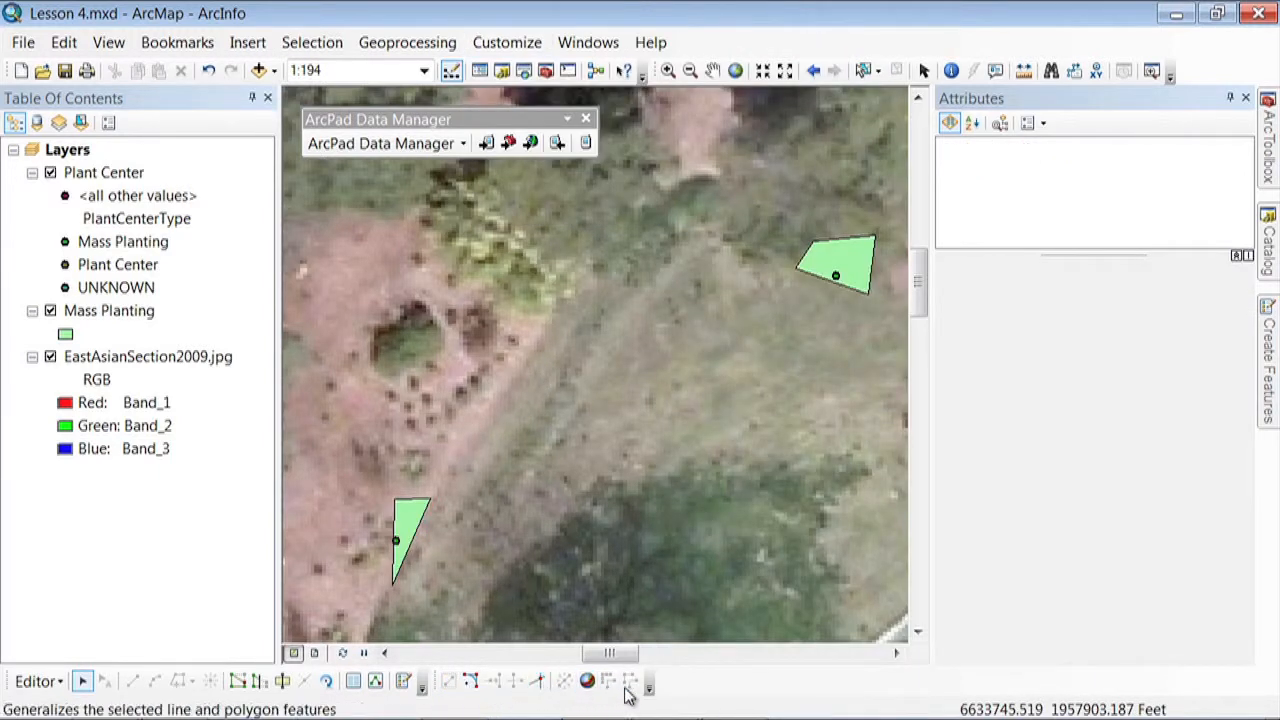
Smooth the triangular mass planting polygon with a maximum allowable offset of 0.5, leaving it deselected
{"action": "left_click", "coordinate": [406, 512]}
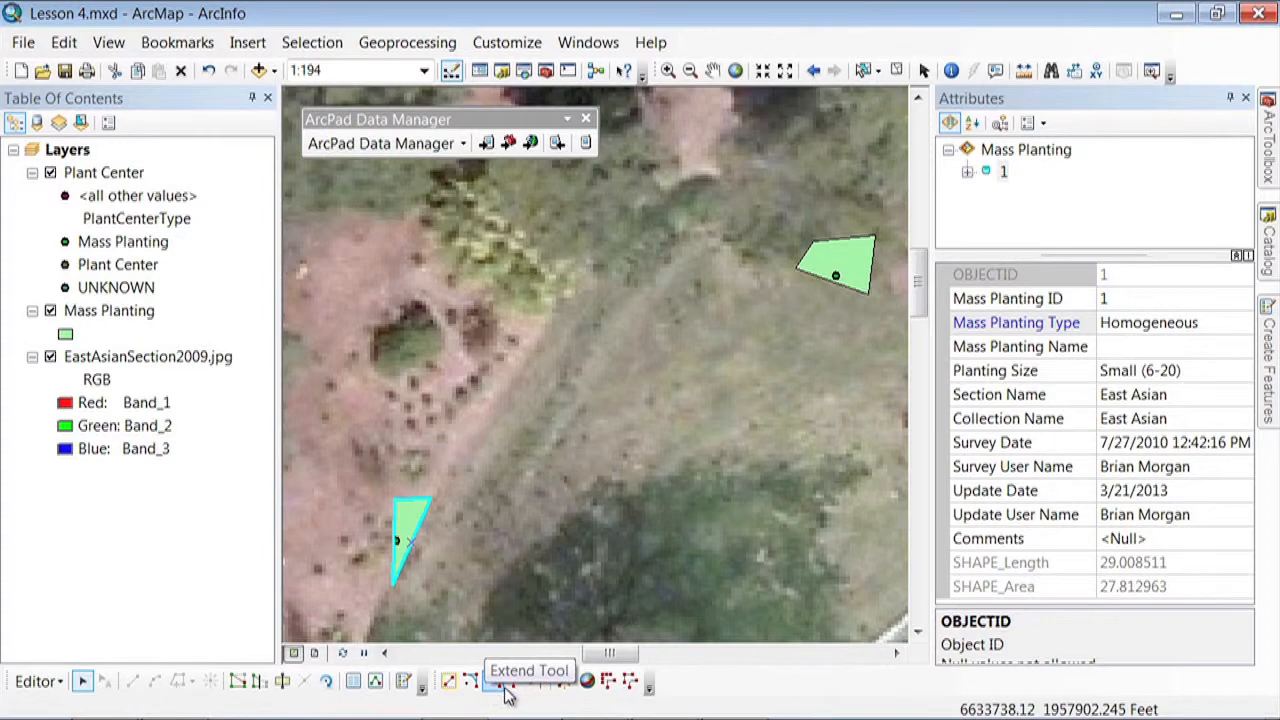
{"action": "left_click", "coordinate": [628, 681]}
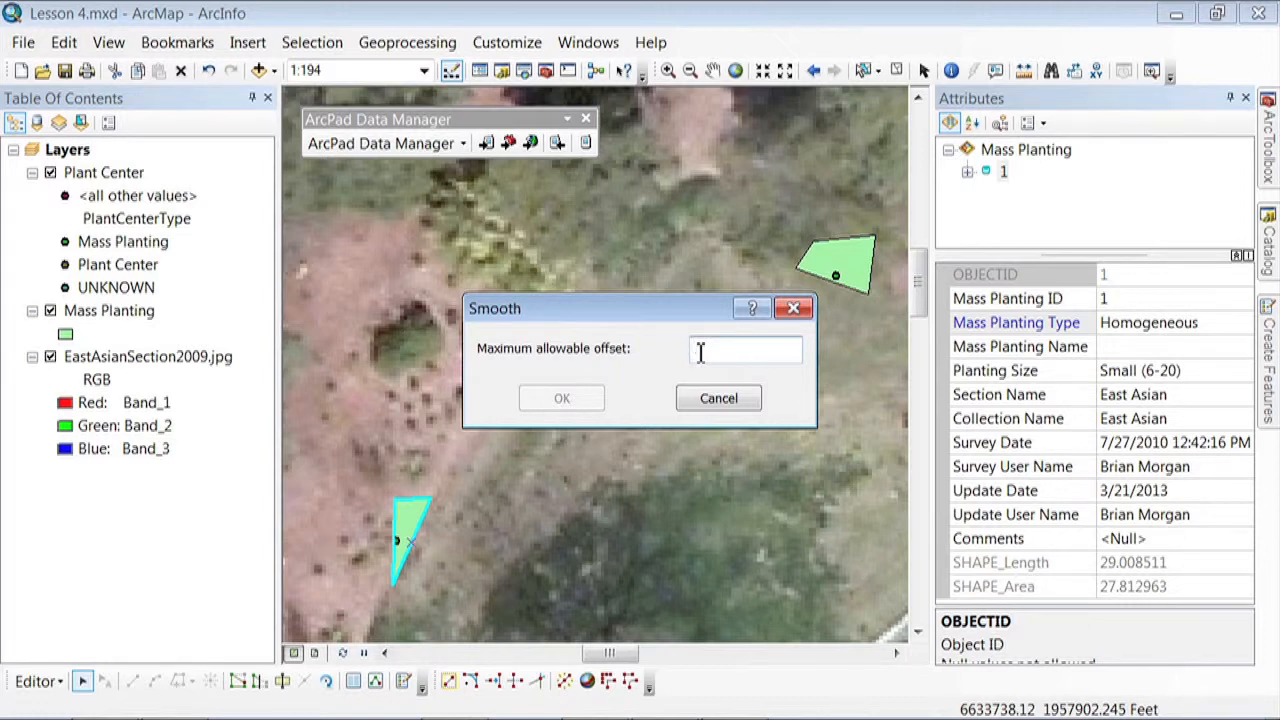
{"action": "type", "text": "0.5"}
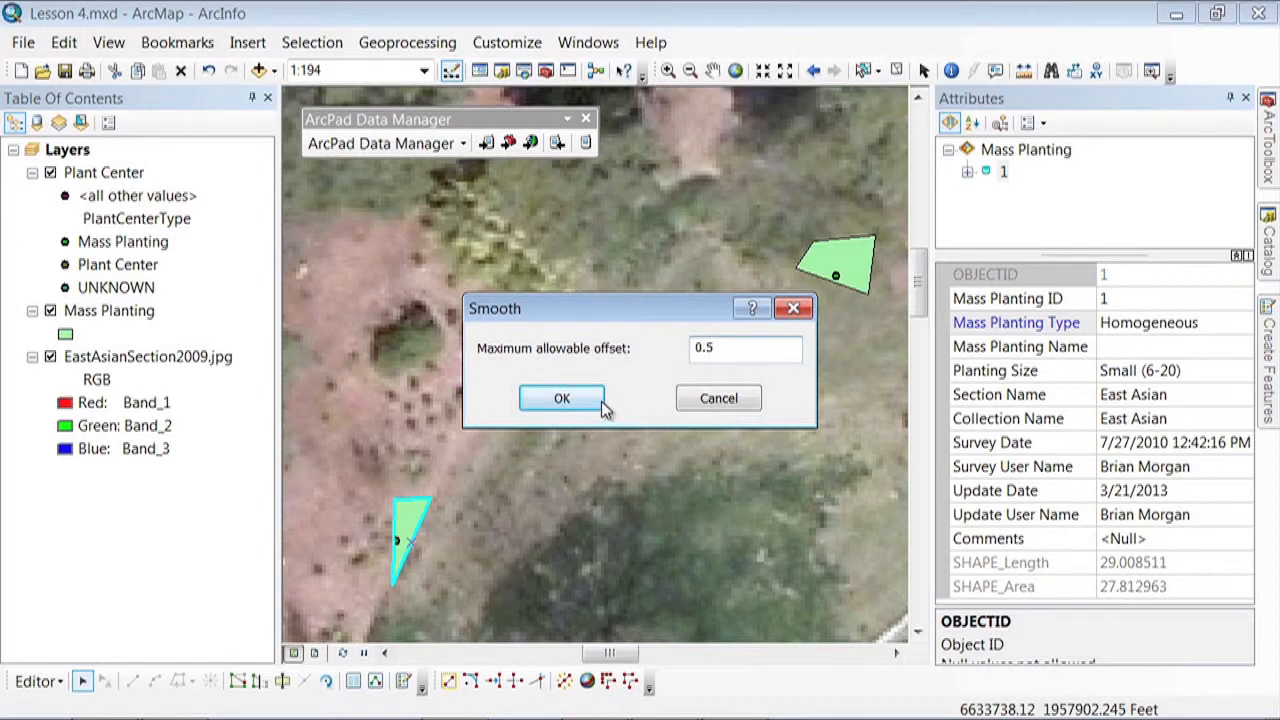
{"action": "left_click", "coordinate": [562, 398]}
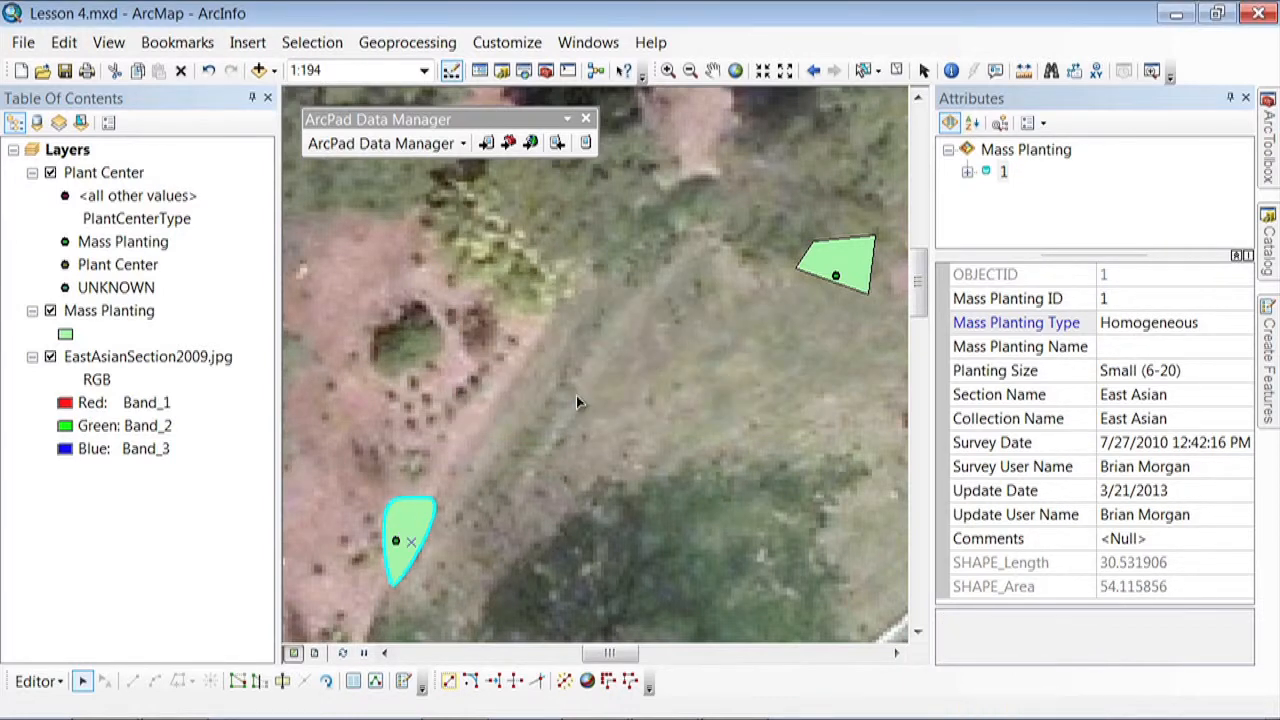
{"action": "left_click", "coordinate": [441, 548]}
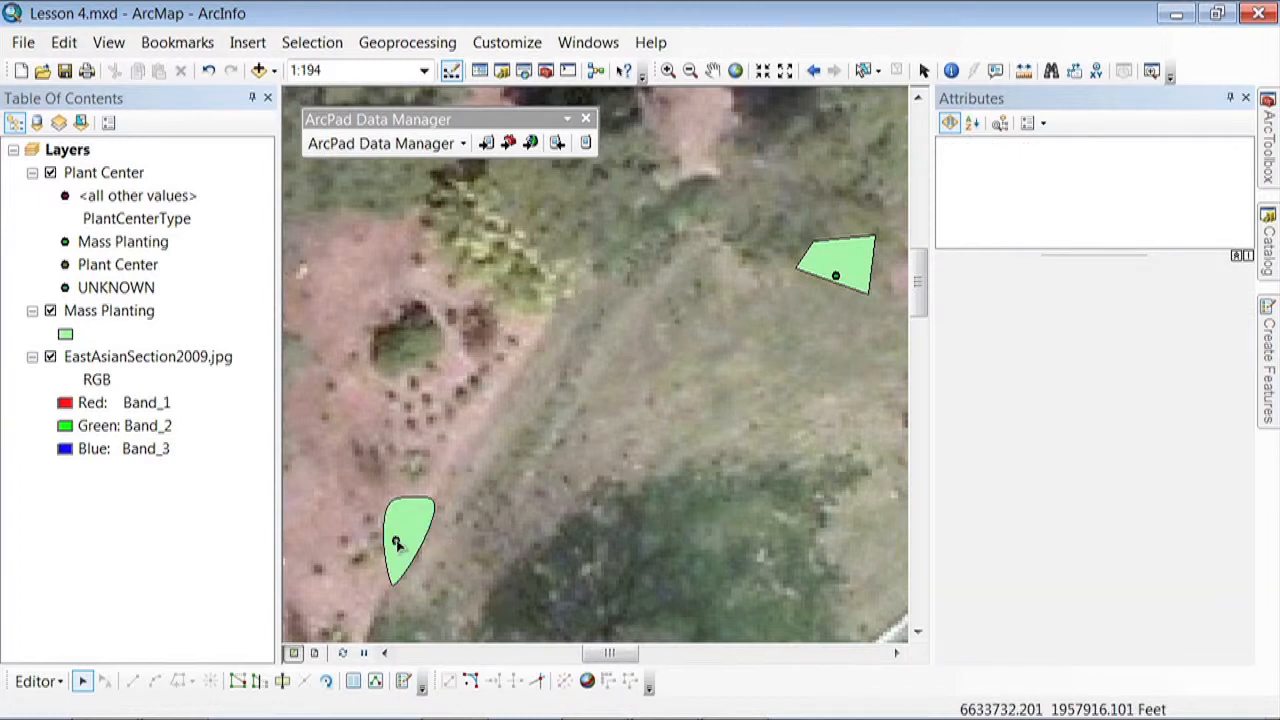
Set the Qualifier to 1 for the plant center point inside the smoothed mass planting
{"action": "left_click", "coordinate": [397, 543]}
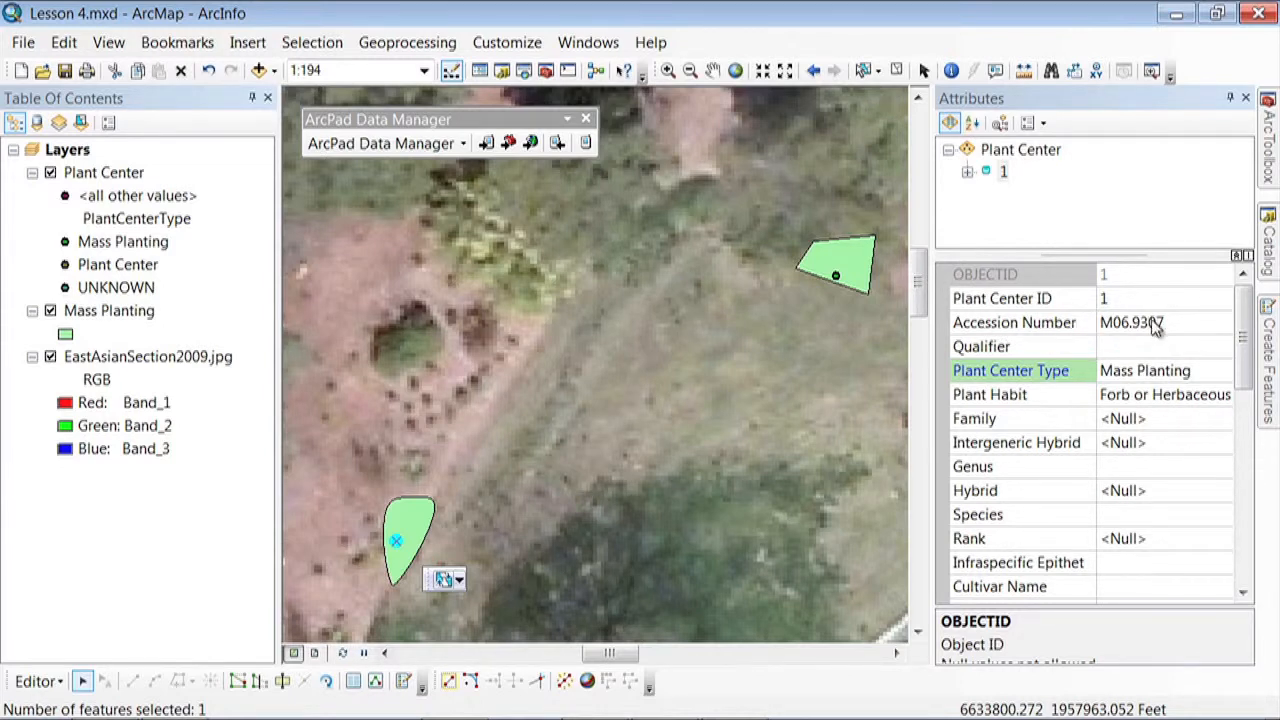
{"action": "left_click", "coordinate": [1106, 347]}
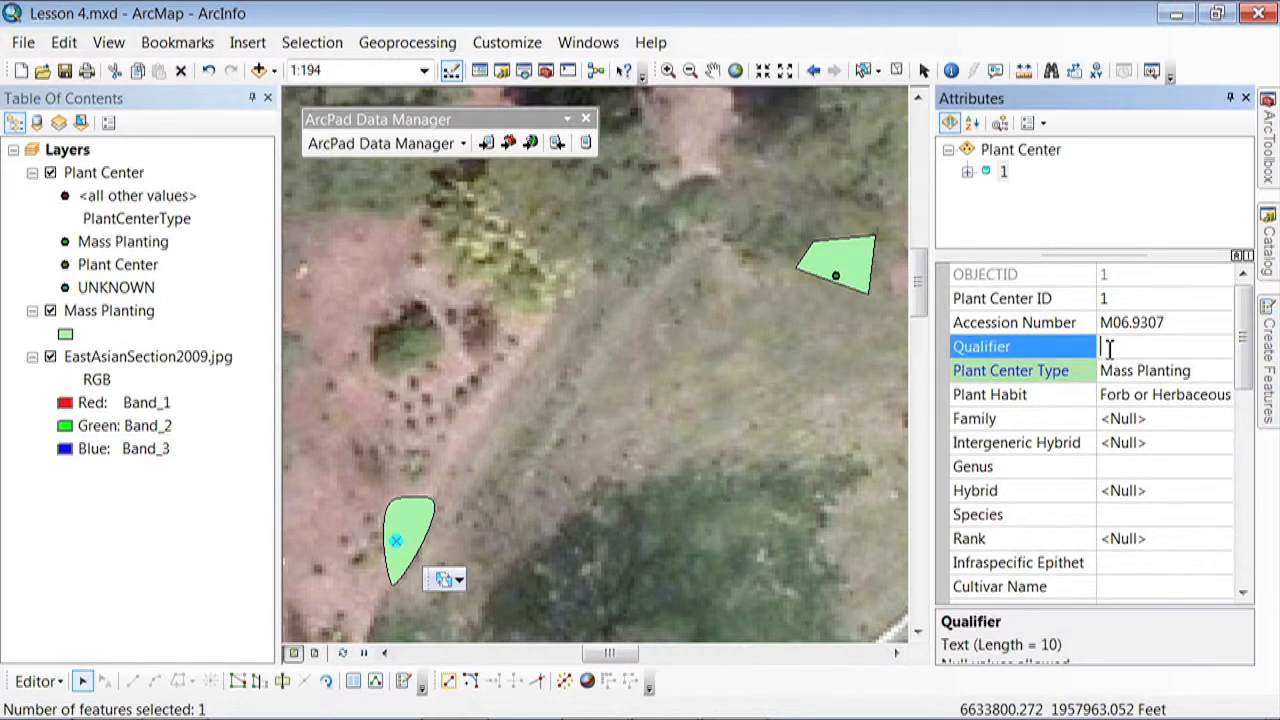
{"action": "type", "text": "1"}
Set the plant center's Plant Center ID to M06.9307.1, combining its accession number and qualifier
{"action": "left_click", "coordinate": [1111, 300]}
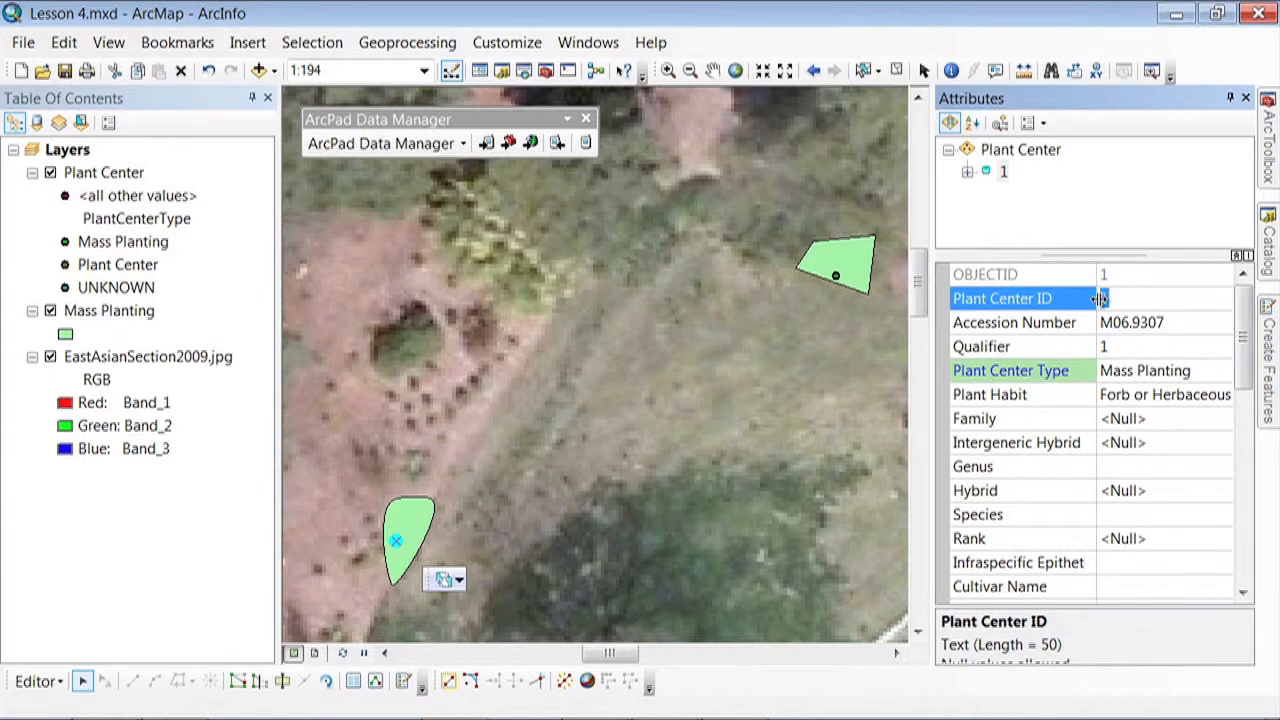
{"action": "type", "text": "M06.9307.1"}
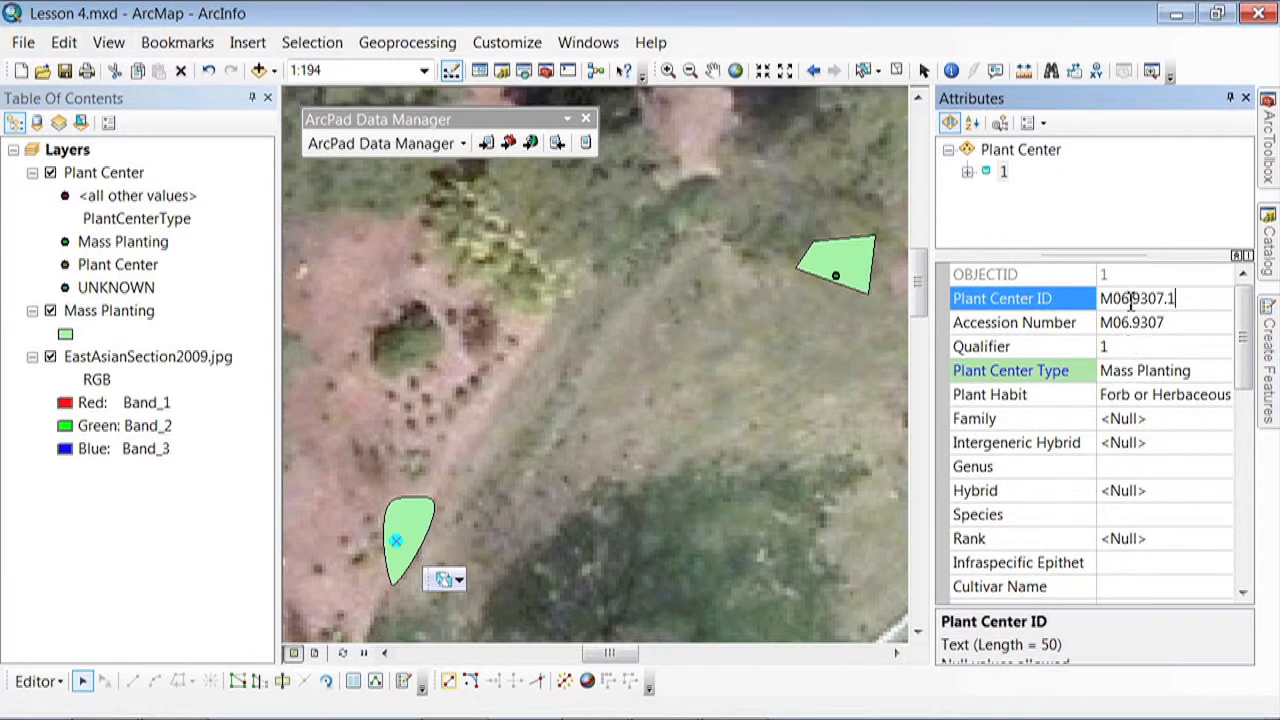
Check the plant center's Plant Center ID and review the classes available for its Plant Center Type
{"action": "left_click", "coordinate": [1105, 299]}
{"action": "left_click_drag", "start_coordinate": [1101, 299], "coordinate": [1184, 298]}
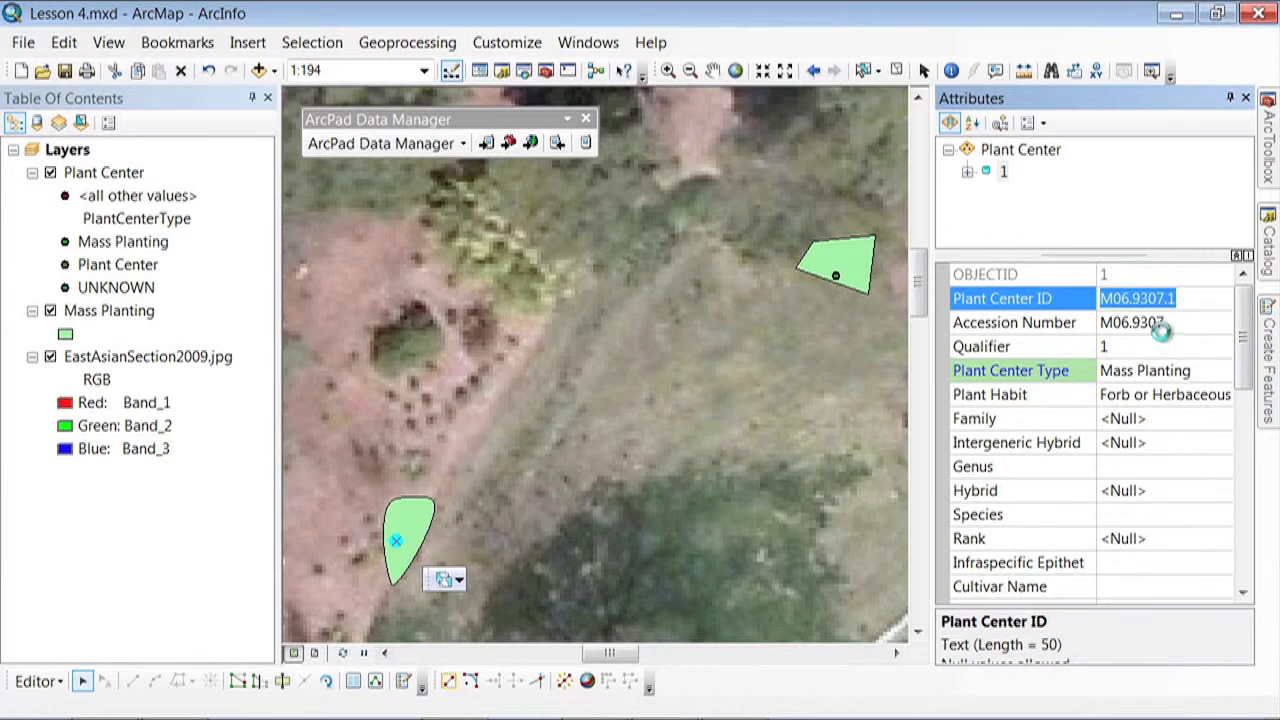
{"action": "left_click", "coordinate": [1161, 336]}
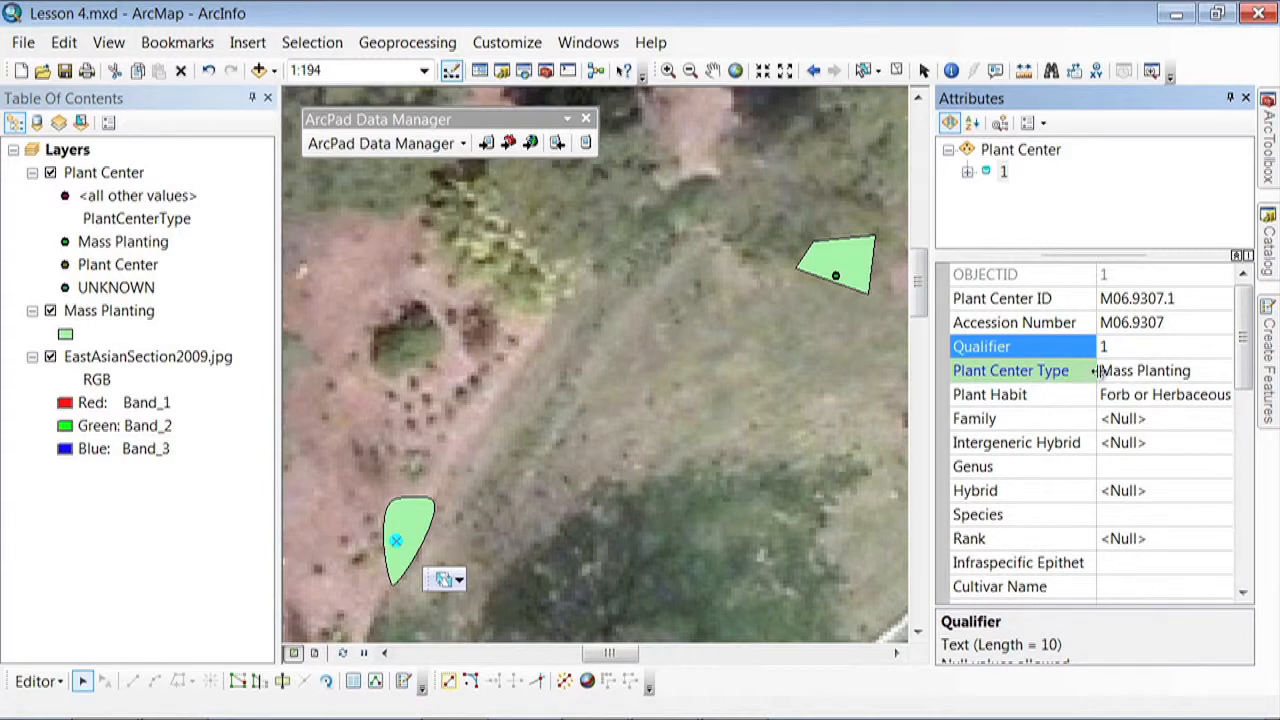
{"action": "left_click", "coordinate": [1213, 371]}
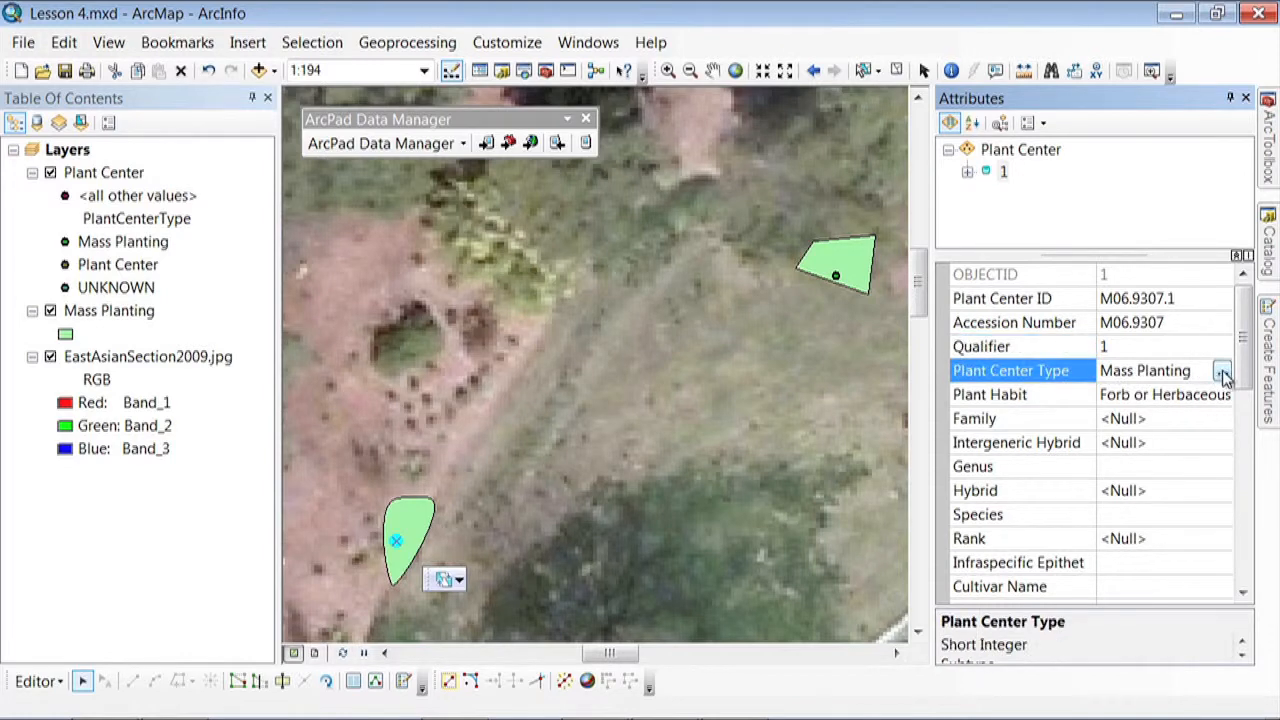
{"action": "left_click", "coordinate": [1222, 371]}
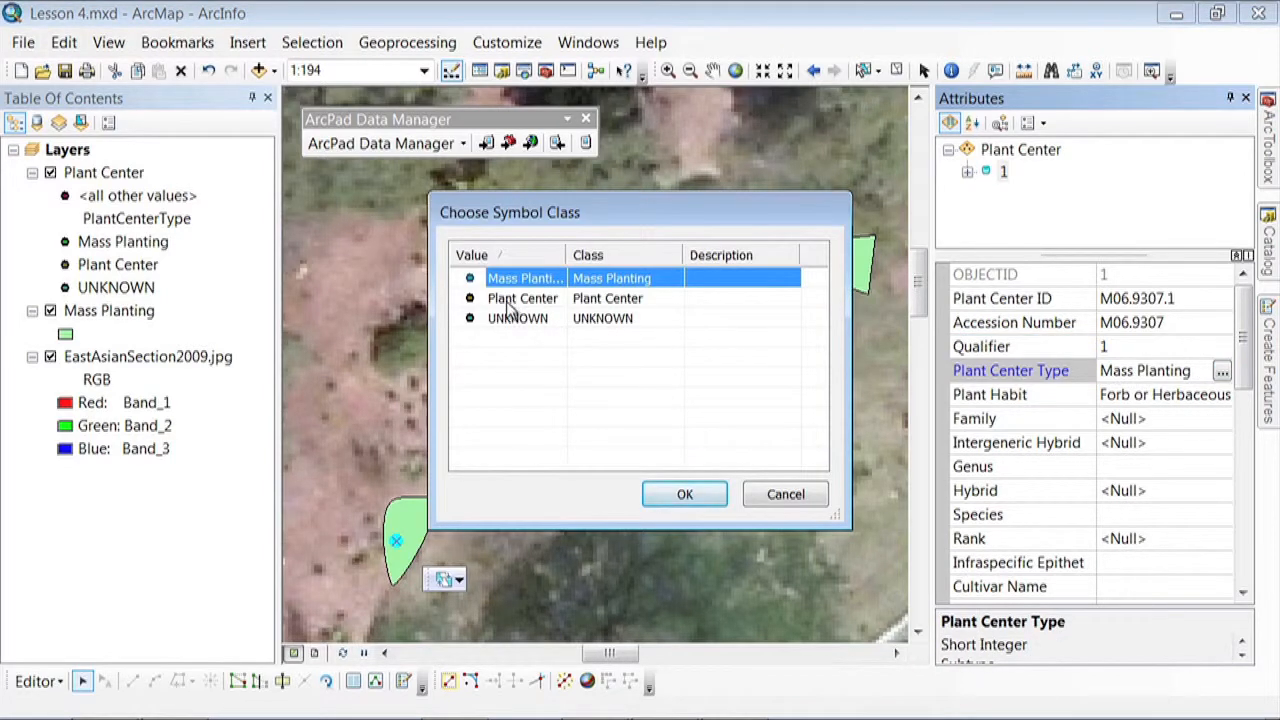
{"action": "left_click", "coordinate": [785, 500]}
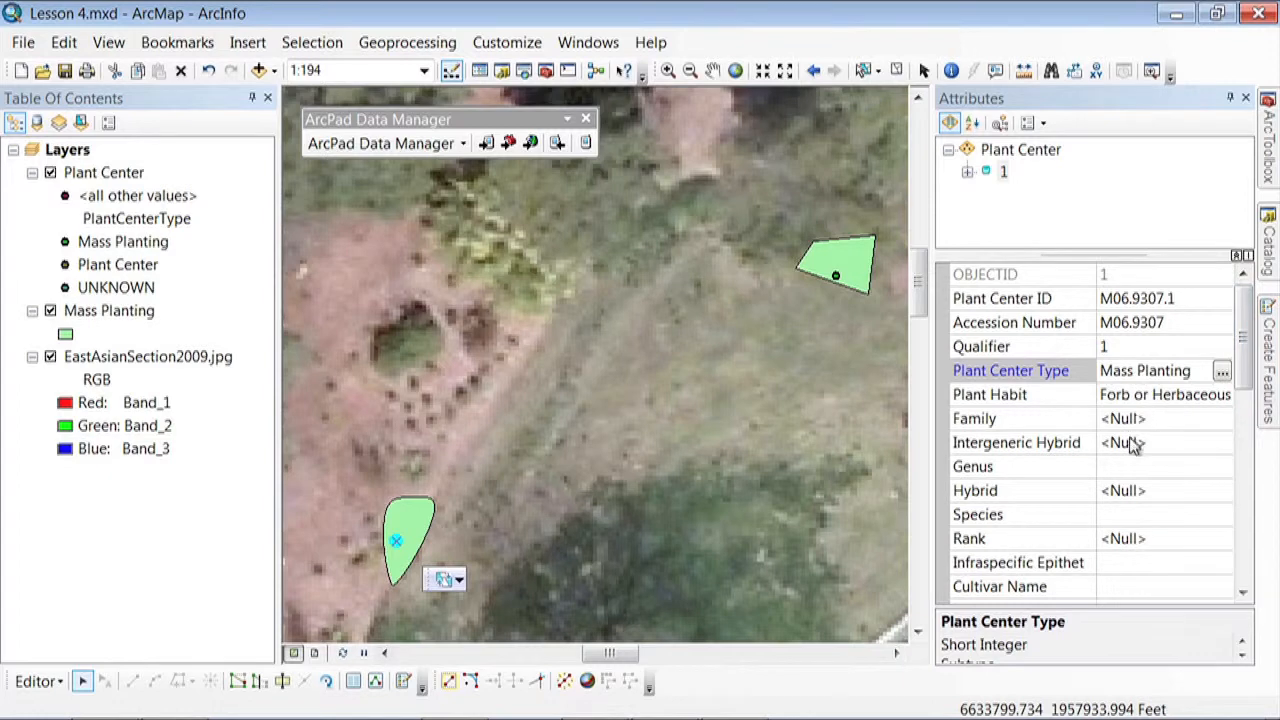
Set the plant center's Genus to Hemerocallis, taken from its scientific name
{"action": "left_click_drag", "start_coordinate": [1247, 370], "coordinate": [1247, 398]}
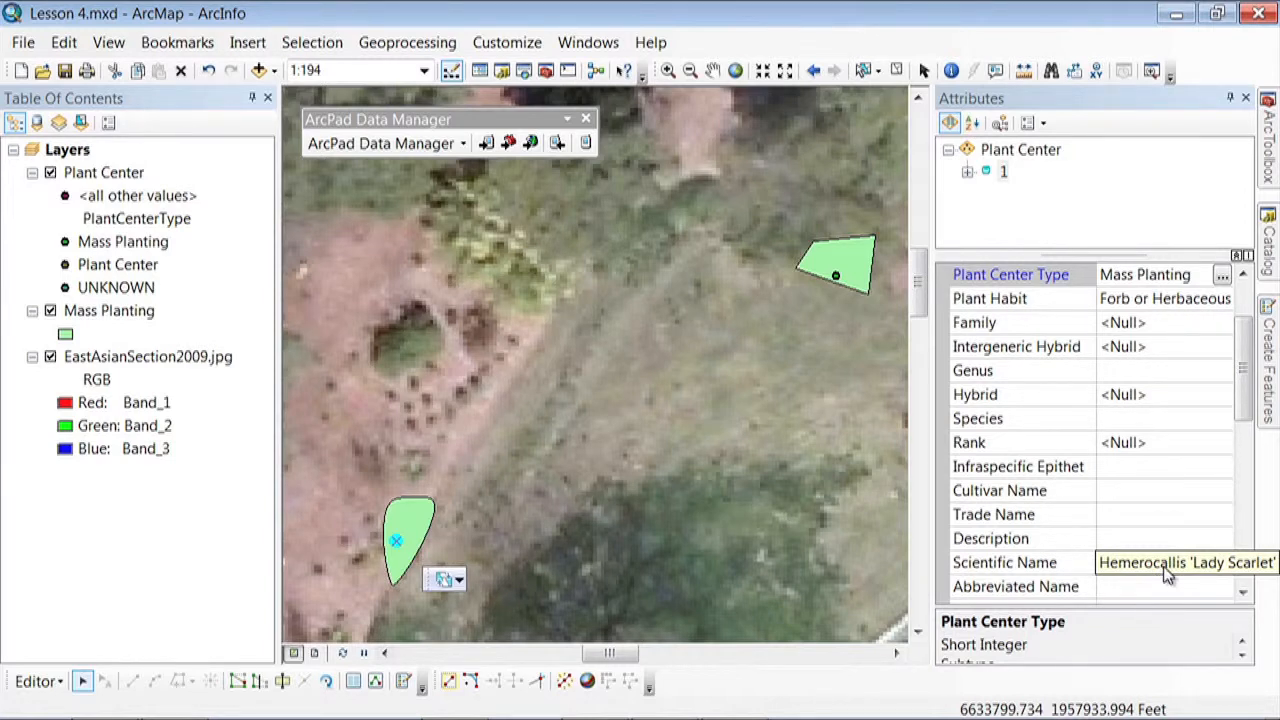
{"action": "left_click", "coordinate": [1139, 372]}
{"action": "type", "text": "He"}
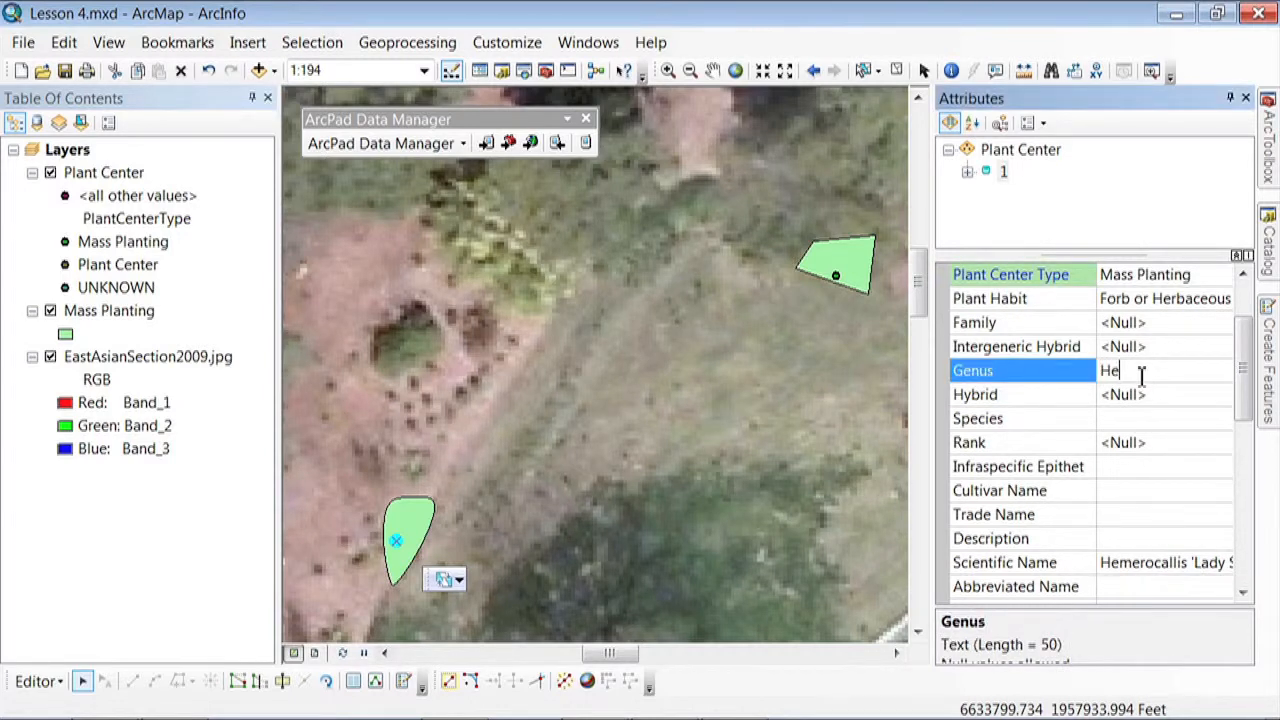
{"action": "type", "text": "merocallis"}
Set the plant center's Cultivar Name to Lady Scarlet
{"action": "left_click", "coordinate": [1124, 494]}
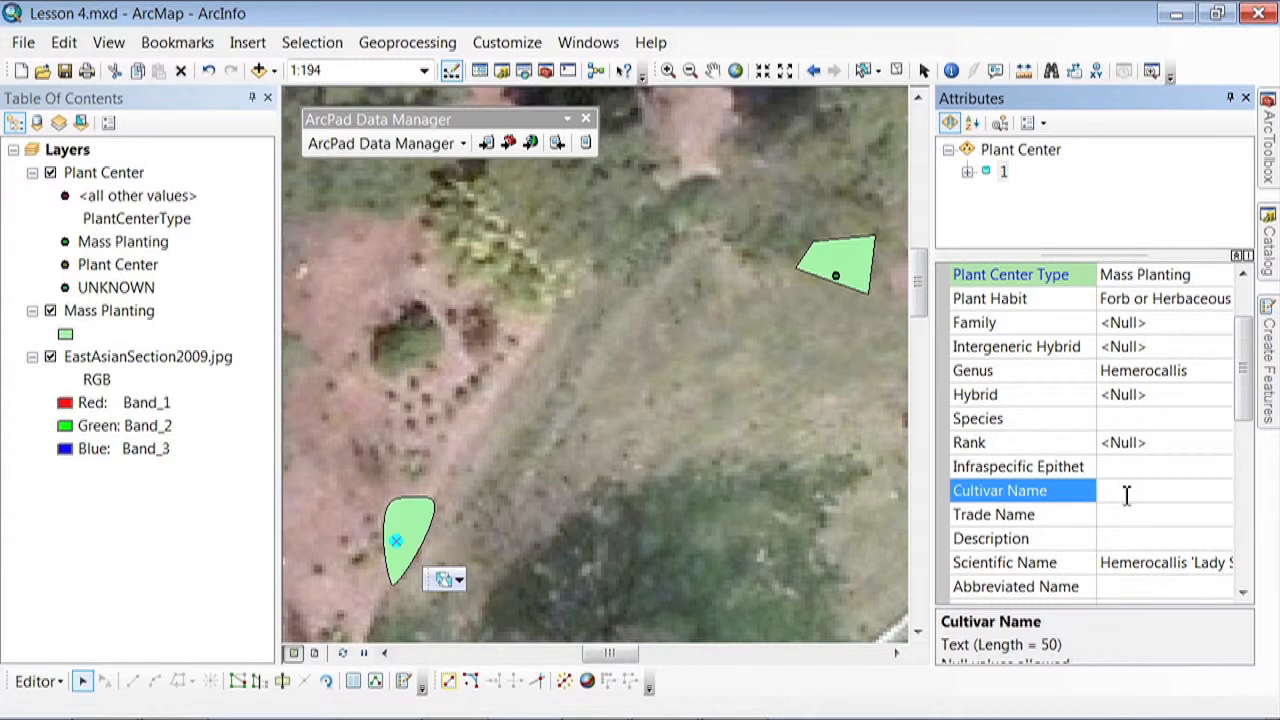
{"action": "type", "text": "Lady Scarlet"}
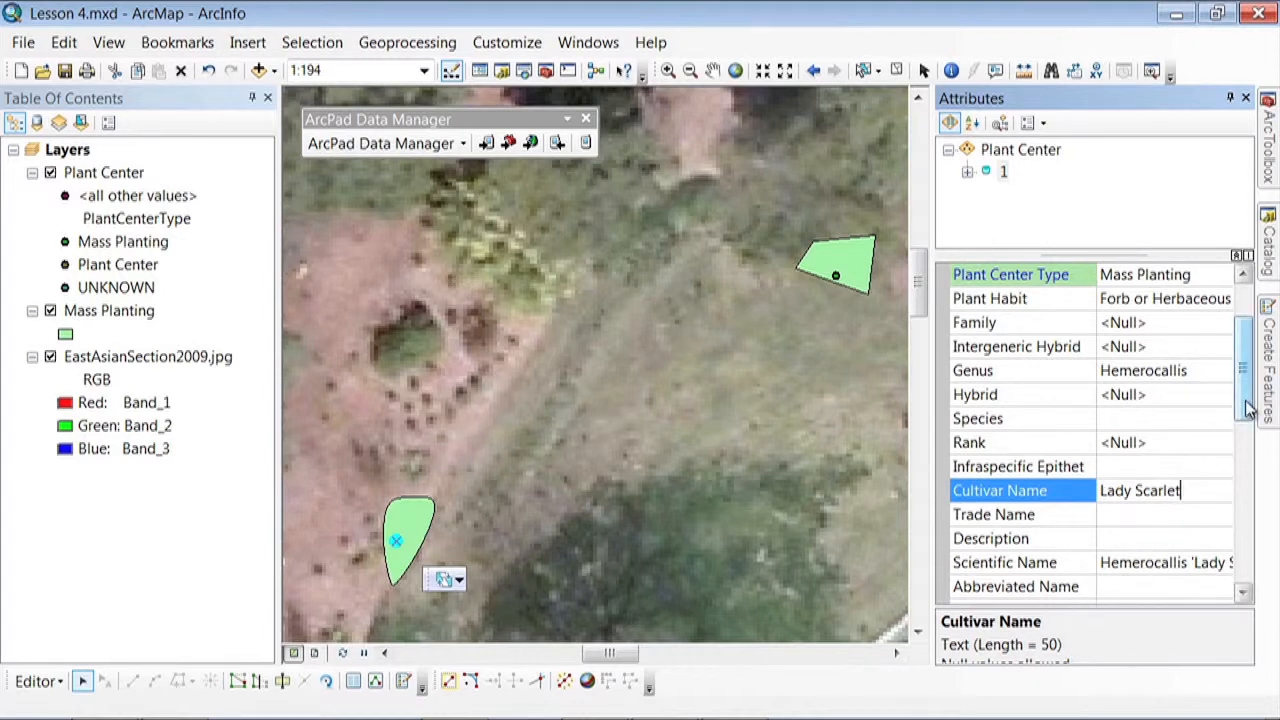
{"action": "left_click_drag", "start_coordinate": [1248, 410], "coordinate": [1248, 444]}
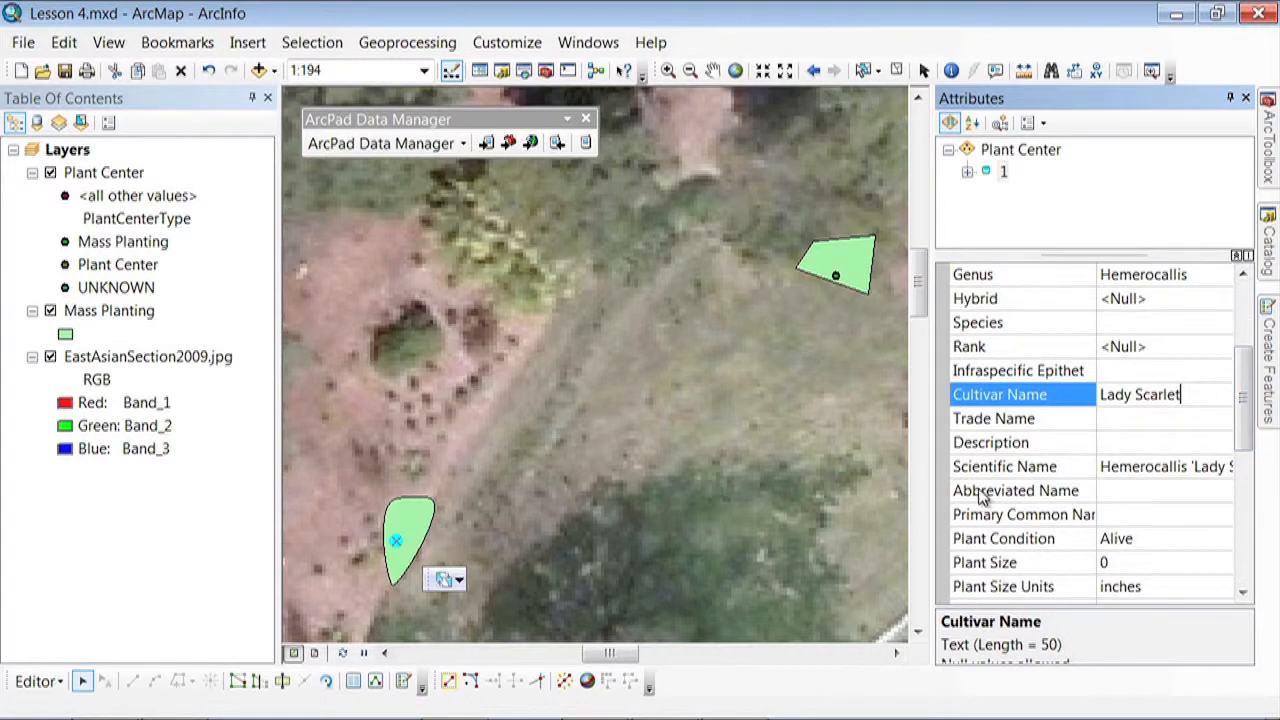
{"action": "left_click", "coordinate": [1109, 490]}
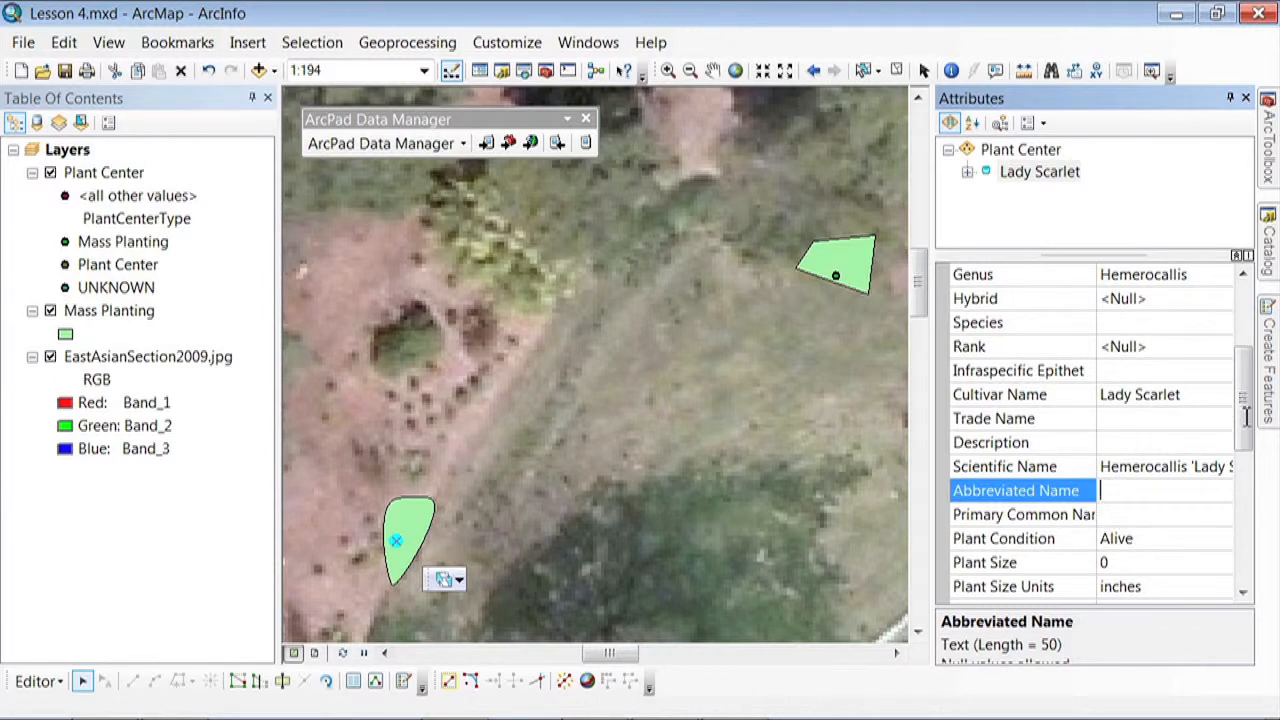
Review the domain choices offered for the plant center's Plant Condition, then clear the selection
{"action": "left_click_drag", "start_coordinate": [1247, 425], "coordinate": [1249, 470]}
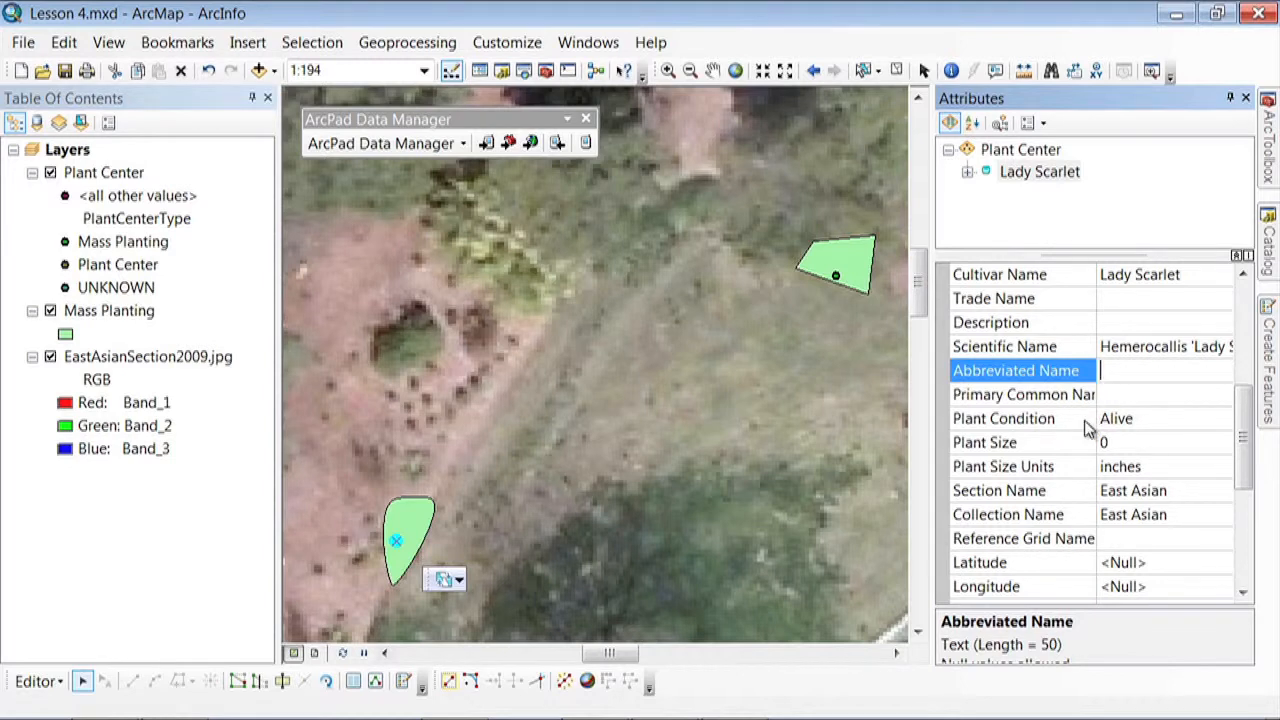
{"action": "left_click", "coordinate": [1150, 420]}
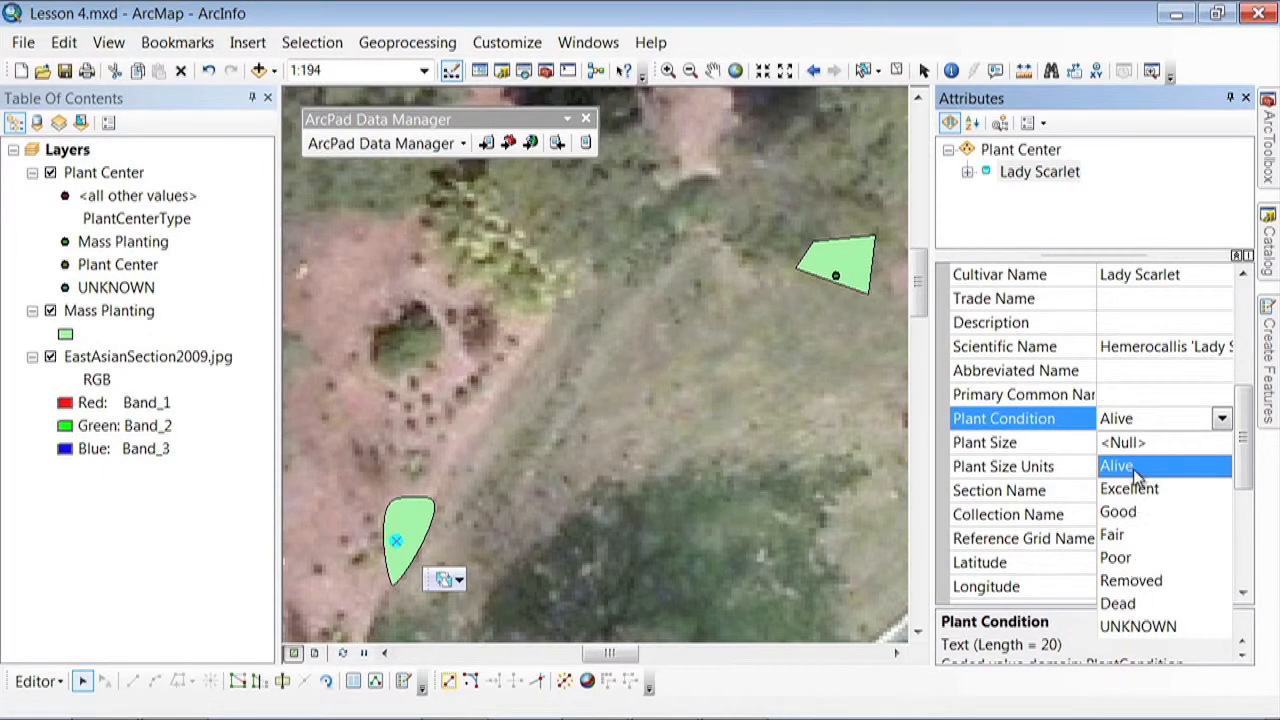
{"action": "left_click", "coordinate": [1222, 420]}
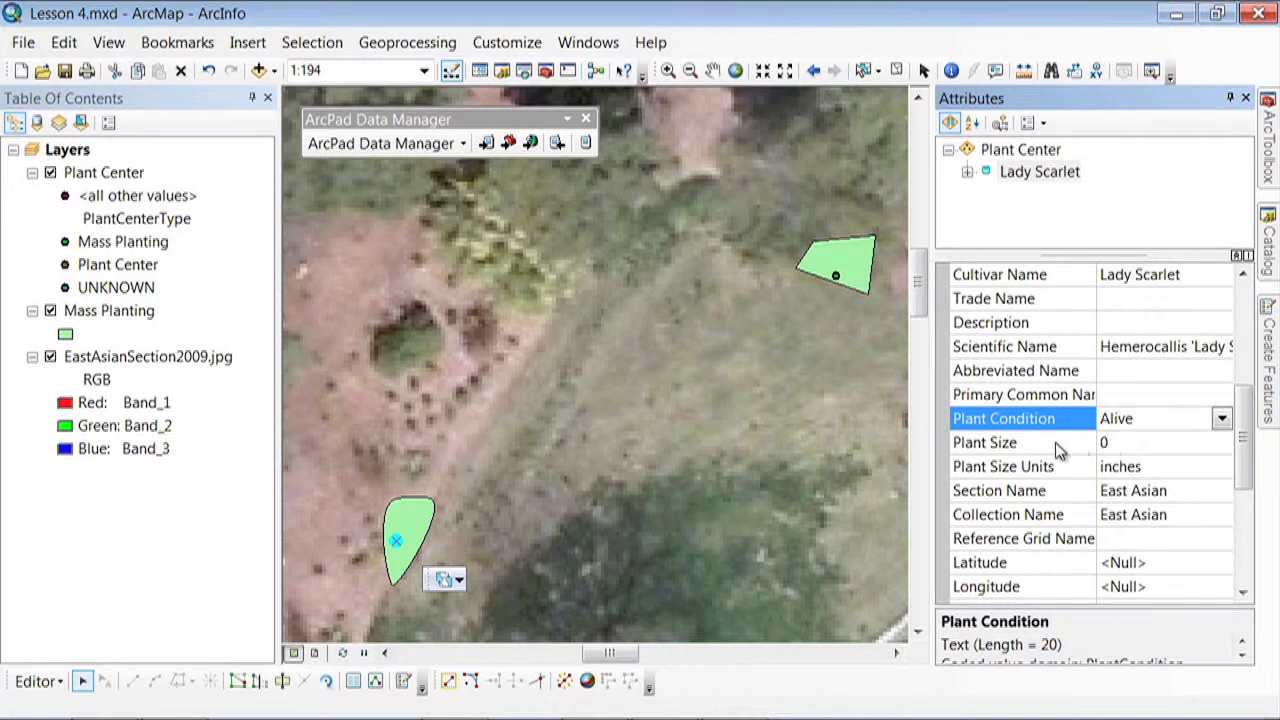
{"action": "left_click", "coordinate": [719, 441]}
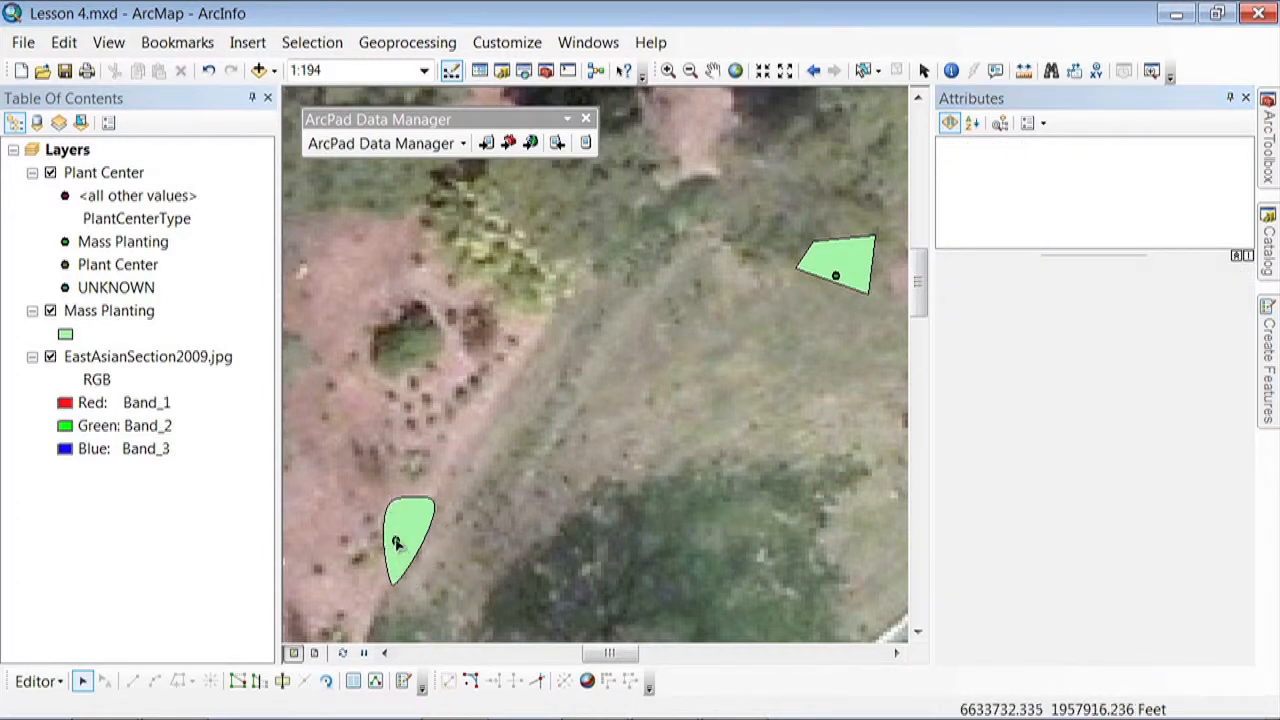
Reselect the plant center point, set its Update Date to 3/21/2013 and choose the surveyor's name as Update User Name
{"action": "left_click", "coordinate": [395, 539]}
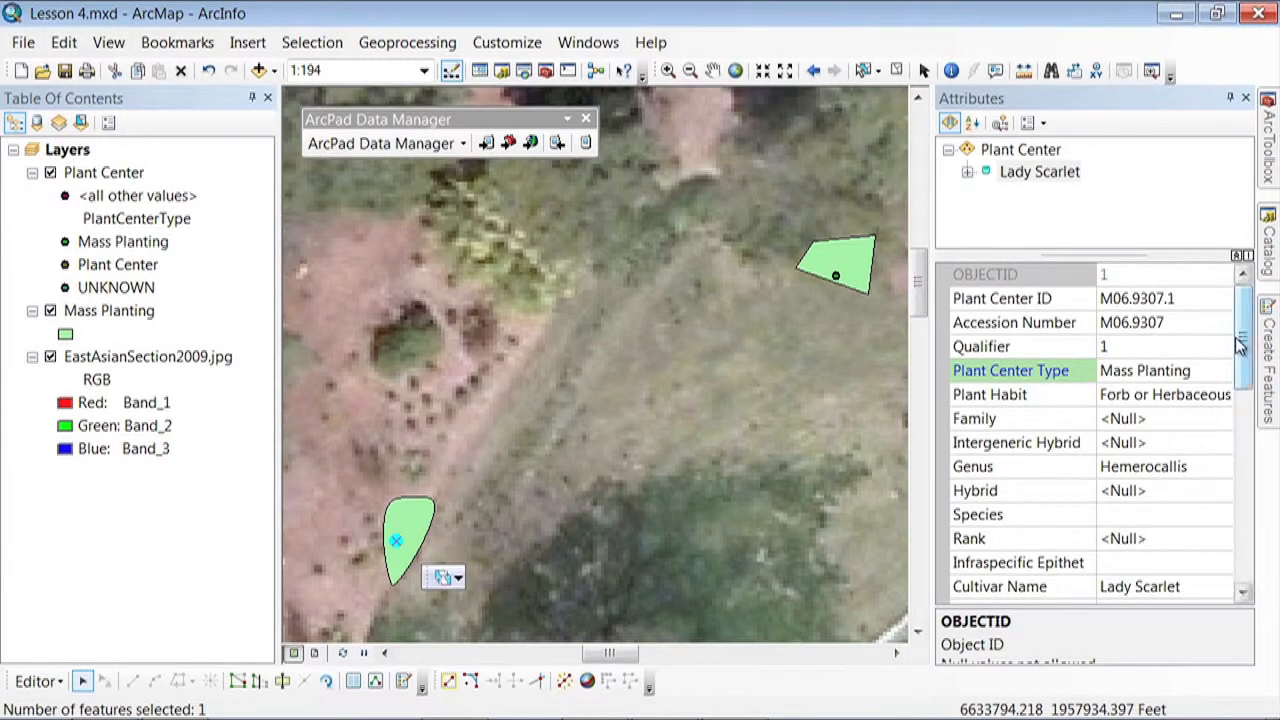
{"action": "left_click_drag", "start_coordinate": [1244, 345], "coordinate": [1252, 482]}
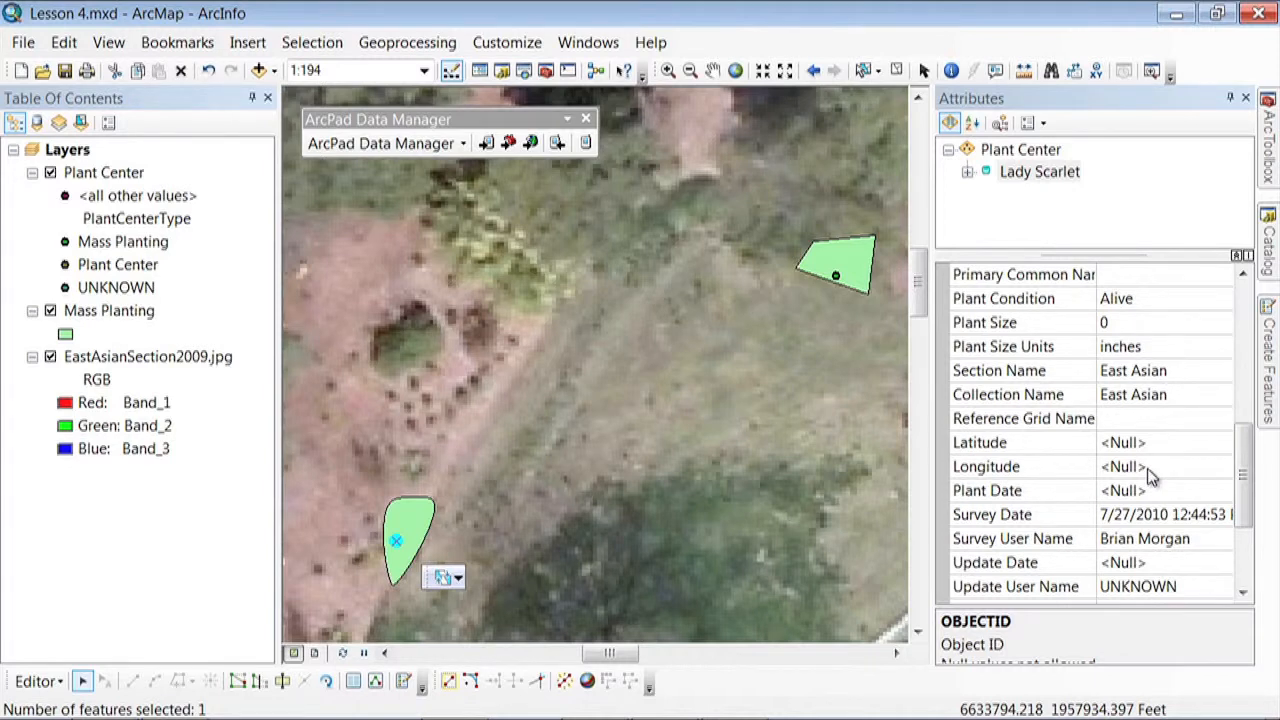
{"action": "scroll", "coordinate": [1244, 480], "scroll_direction": "down", "scroll_amount": 1}
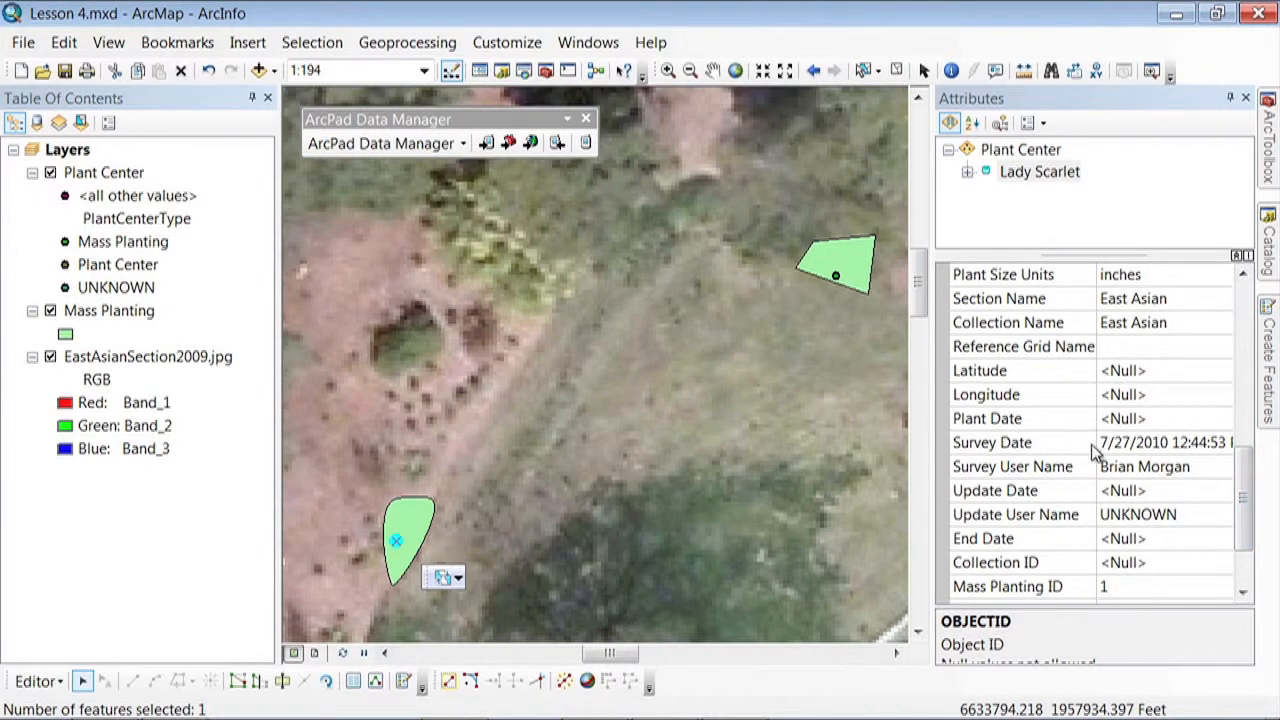
{"action": "left_click", "coordinate": [1143, 491]}
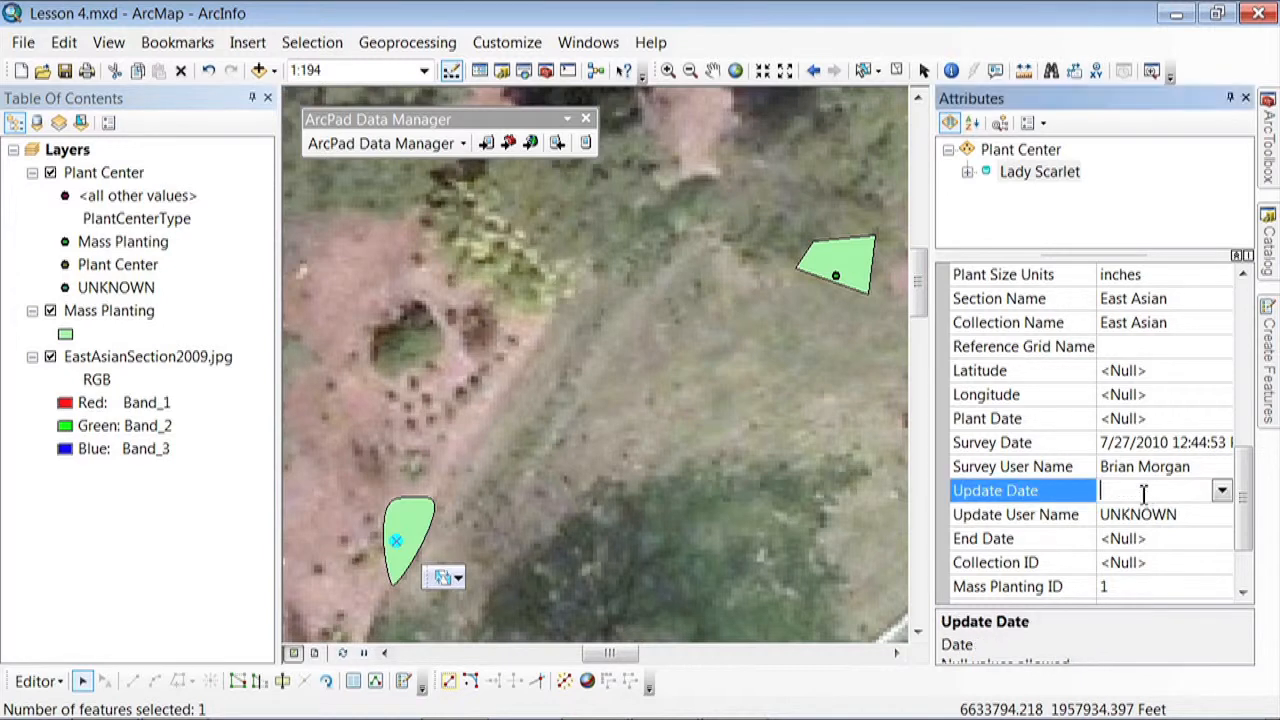
{"action": "left_click", "coordinate": [1222, 491]}
{"action": "left_click", "coordinate": [1062, 697]}
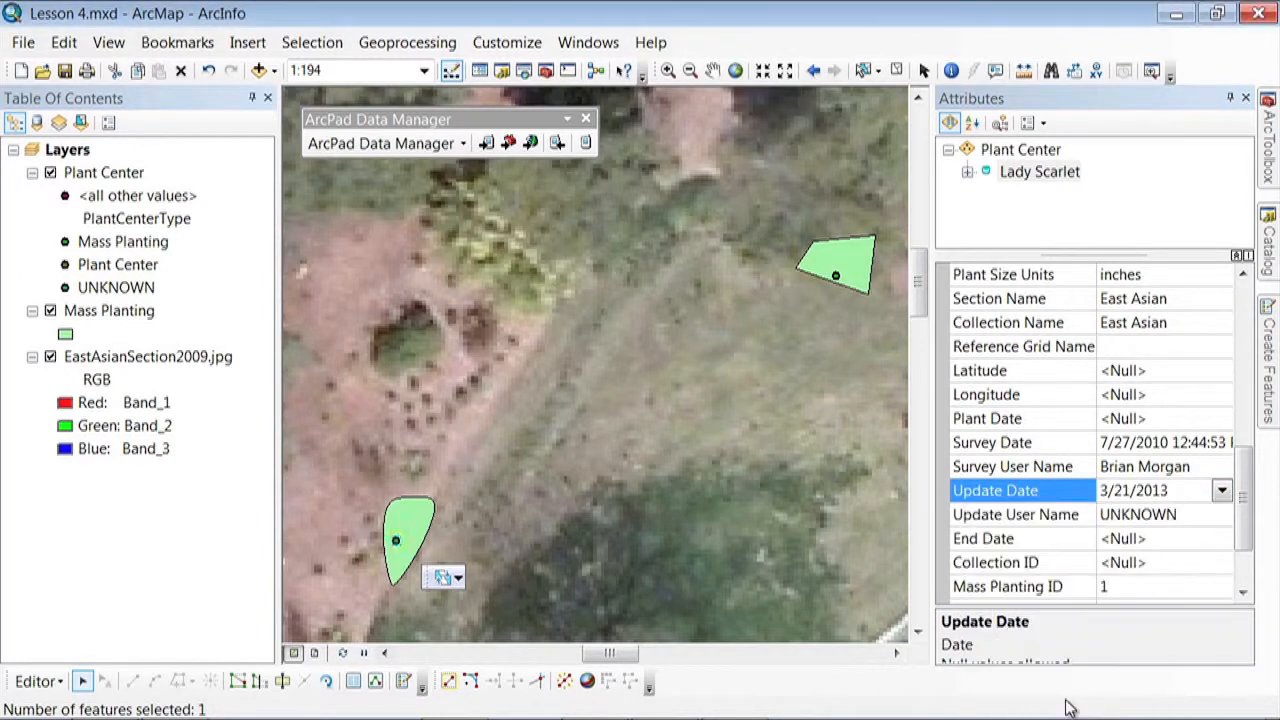
{"action": "left_click", "coordinate": [1160, 528]}
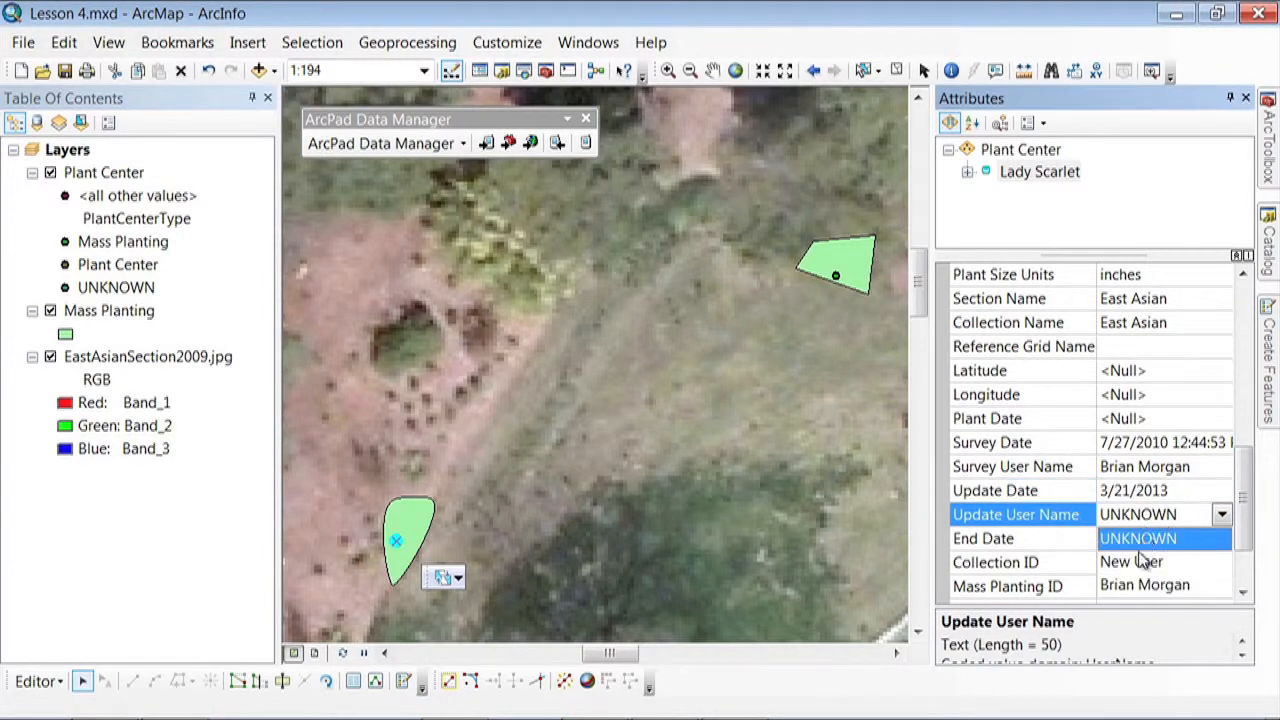
{"action": "left_click", "coordinate": [1120, 585]}
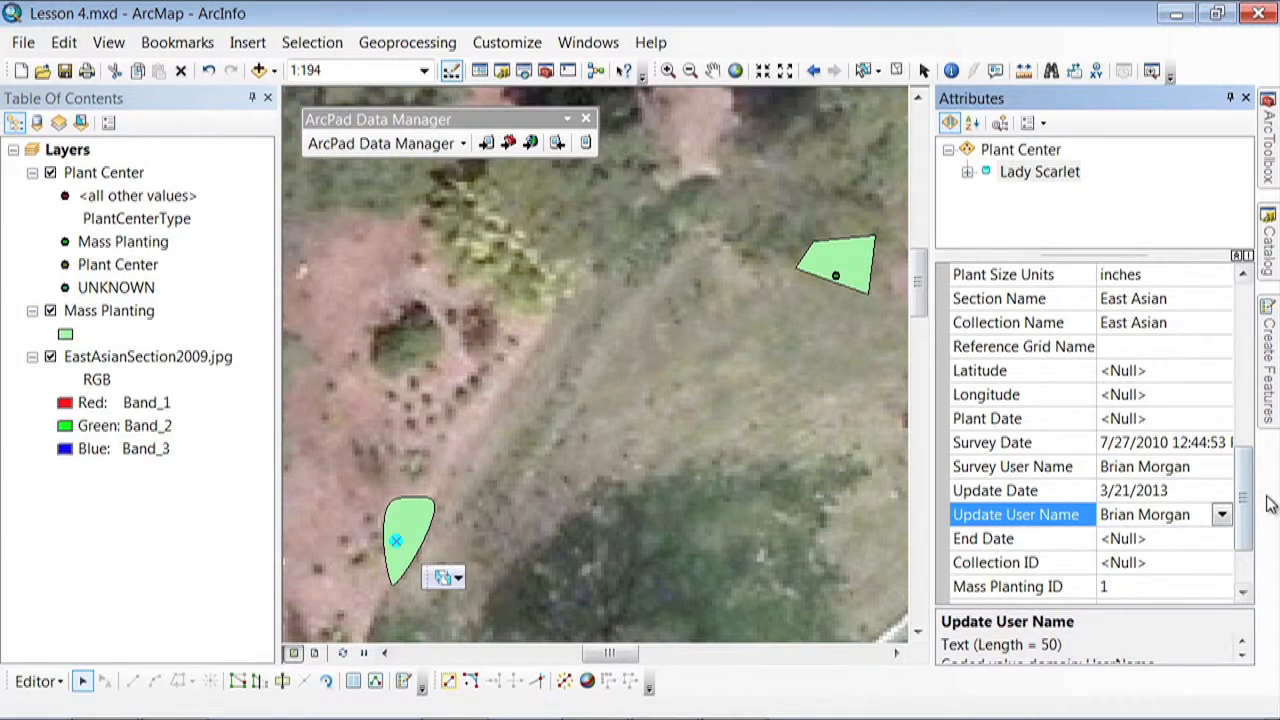
Examine the plant center's remaining attributes, including the Plant Condition choices and the related ID fields down to Comments
{"action": "left_click_drag", "start_coordinate": [1244, 503], "coordinate": [1246, 530]}
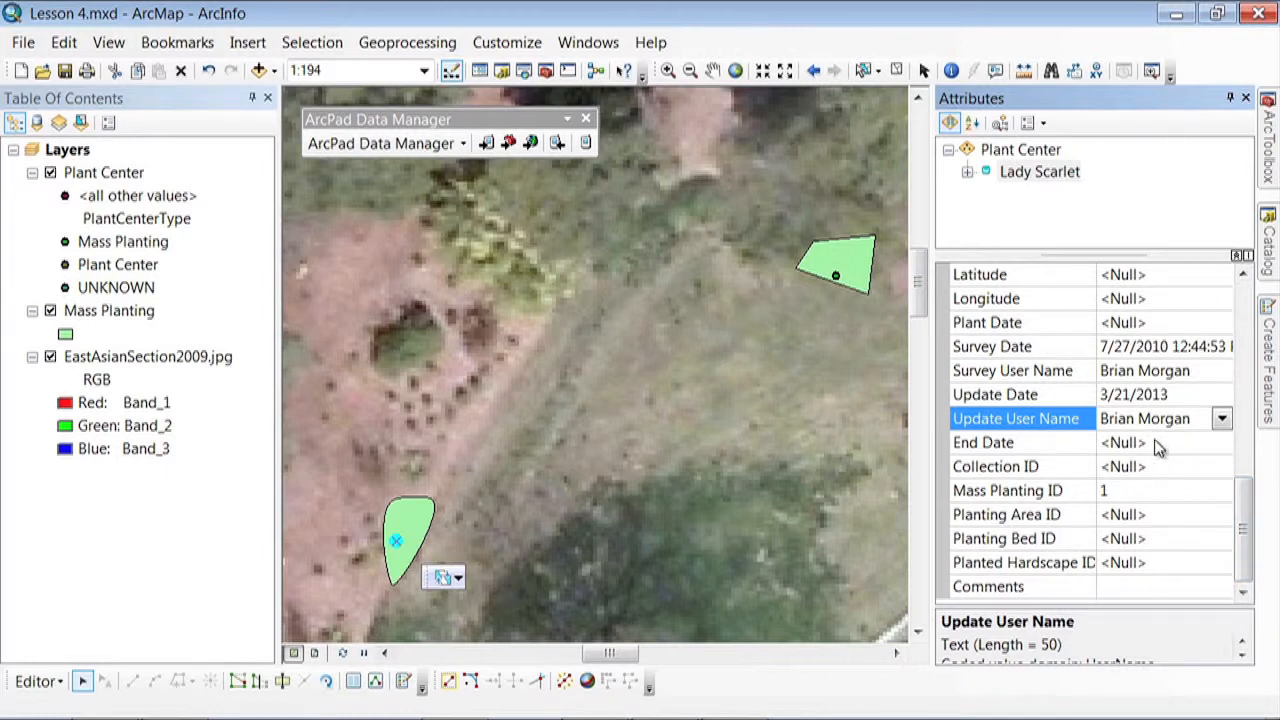
{"action": "left_click_drag", "start_coordinate": [1246, 525], "coordinate": [1266, 410]}
{"action": "left_click", "coordinate": [1138, 491]}
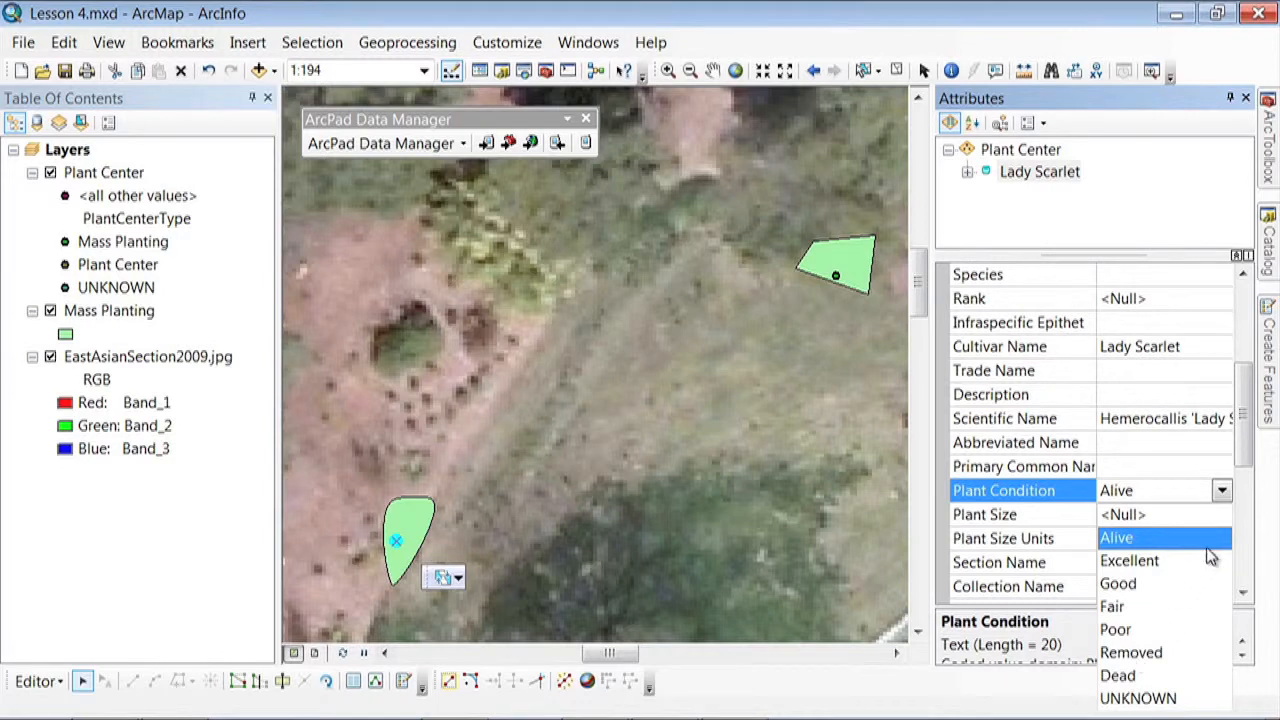
{"action": "left_click", "coordinate": [1222, 490]}
{"action": "left_click_drag", "start_coordinate": [1240, 455], "coordinate": [1249, 553]}
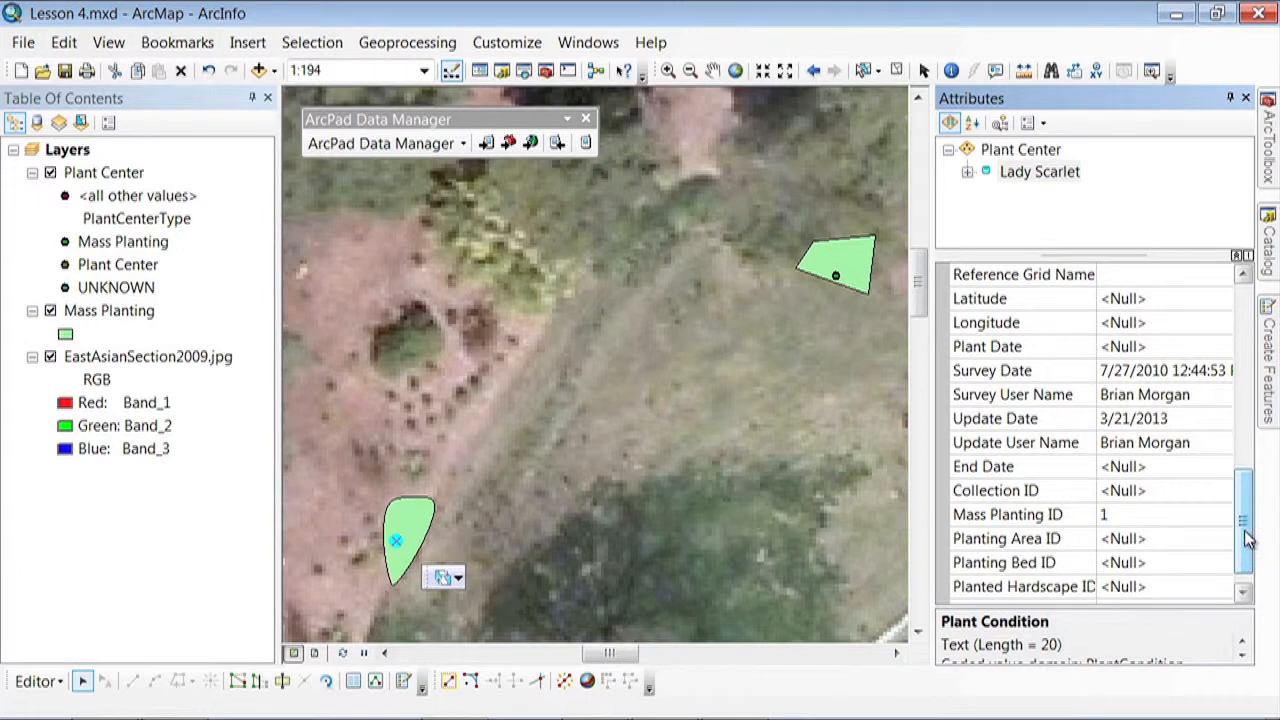
{"action": "scroll", "coordinate": [1243, 543], "scroll_direction": "down", "scroll_amount": 1}
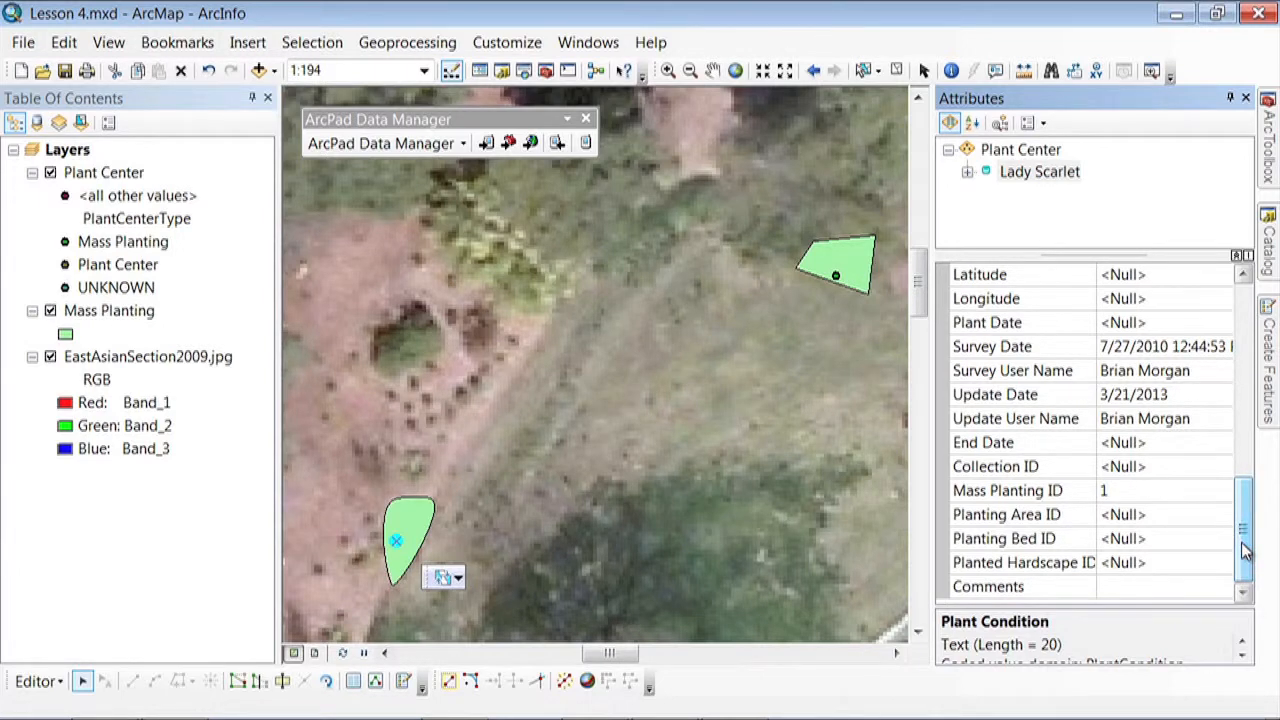
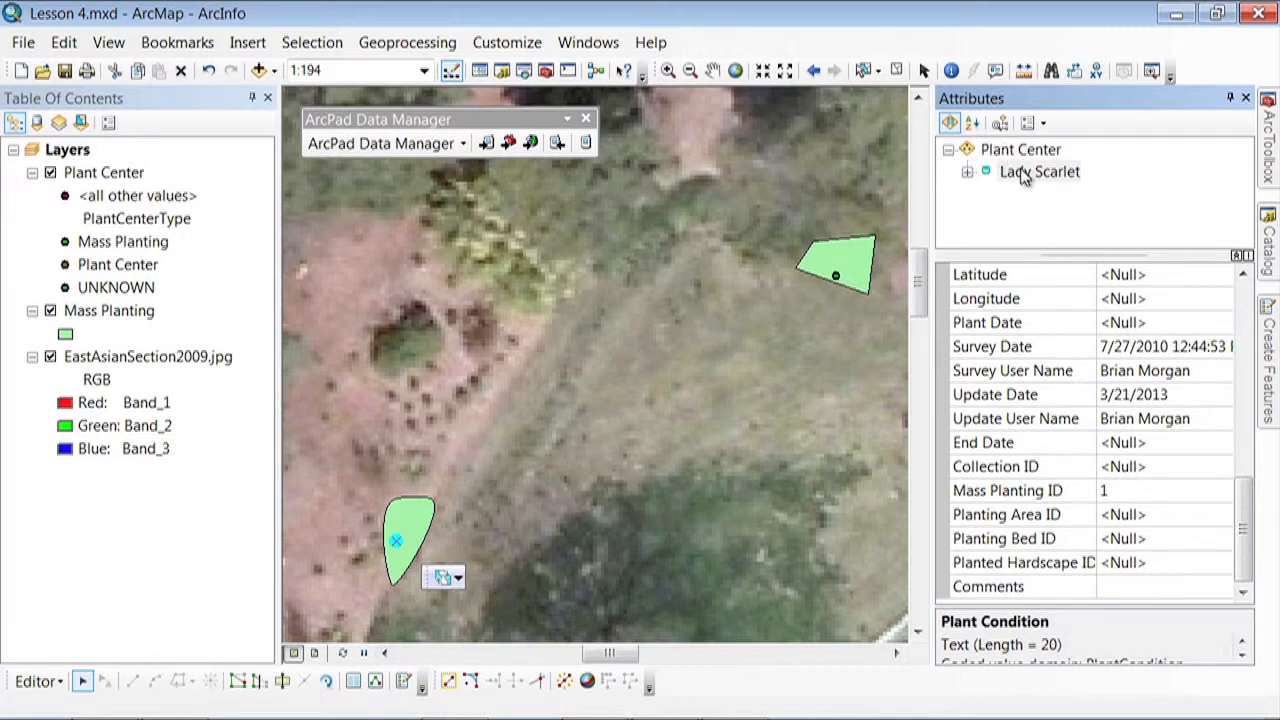
Examine the mass planting record related to the Lady Scarlet plant center, then clear the selection
{"action": "left_click", "coordinate": [967, 172]}
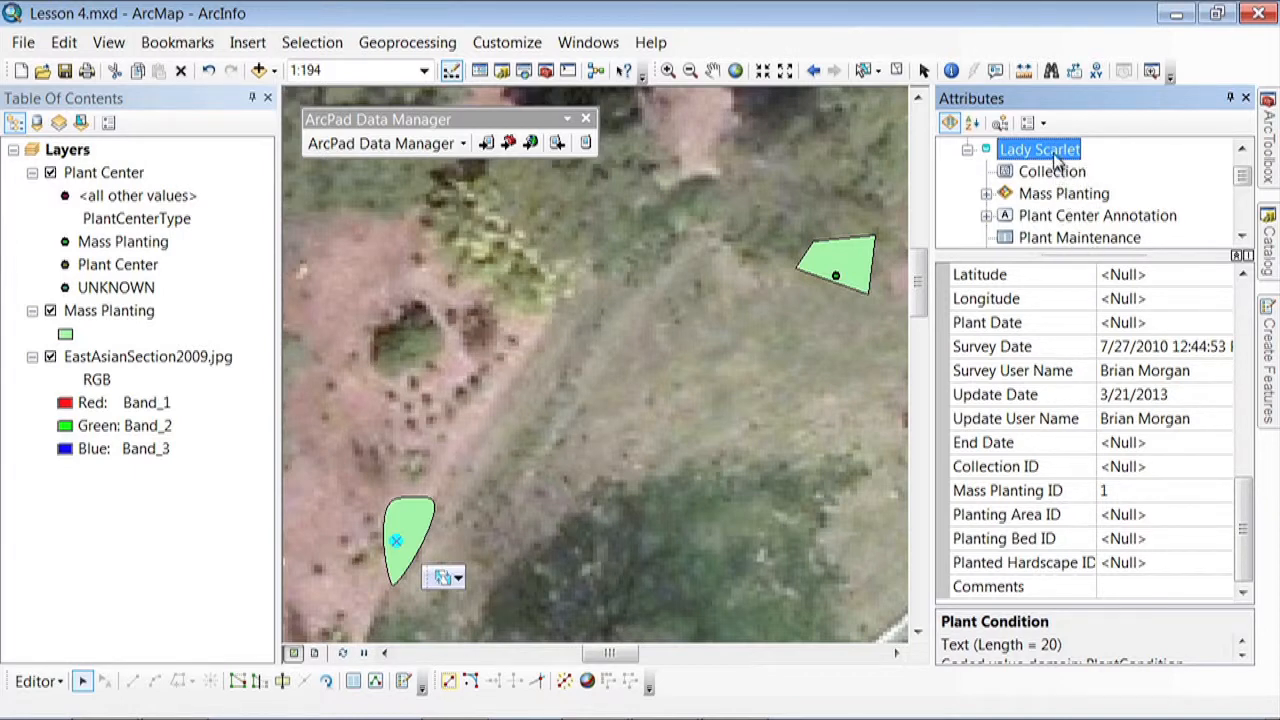
{"action": "left_click", "coordinate": [986, 193]}
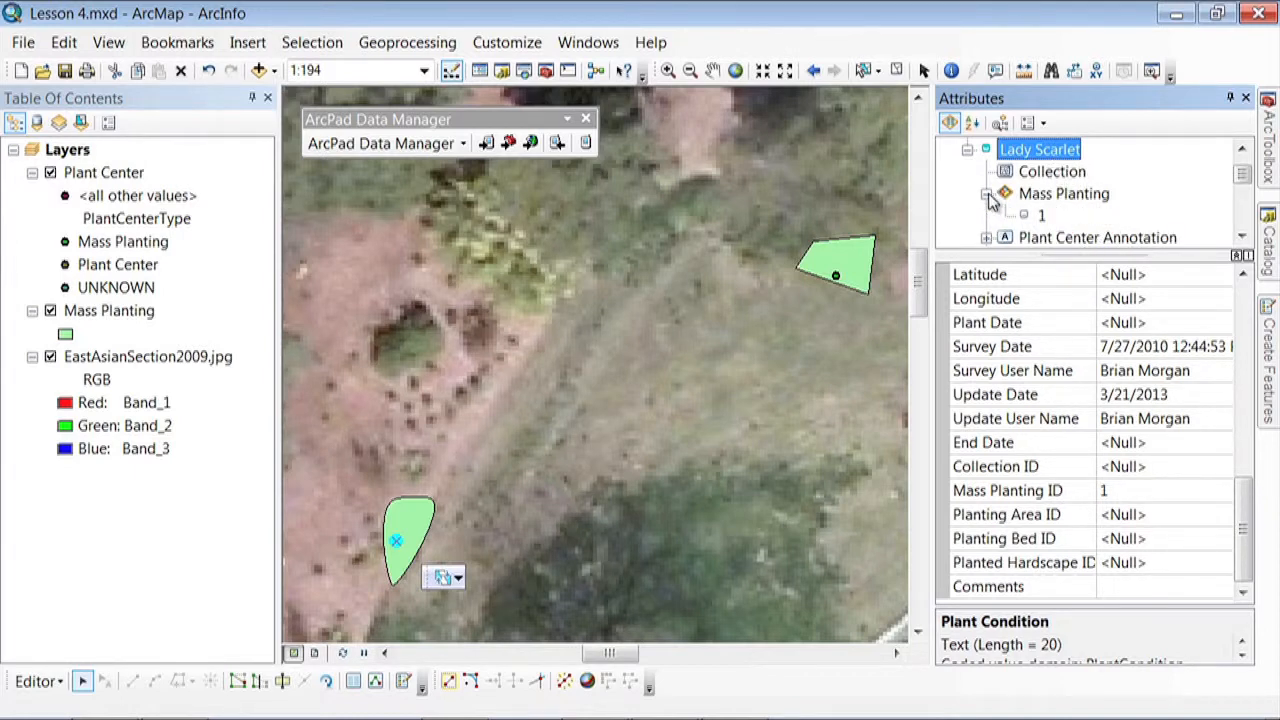
{"action": "left_click", "coordinate": [1040, 216]}
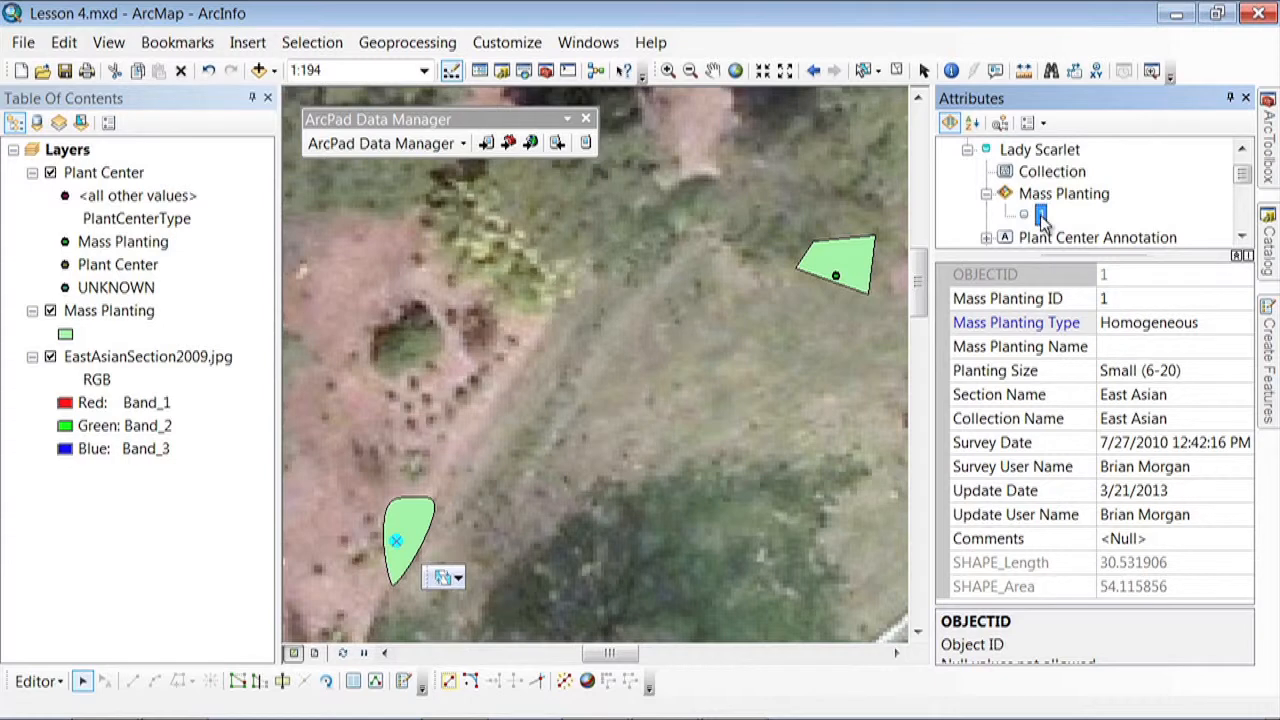
{"action": "left_click", "coordinate": [968, 151]}
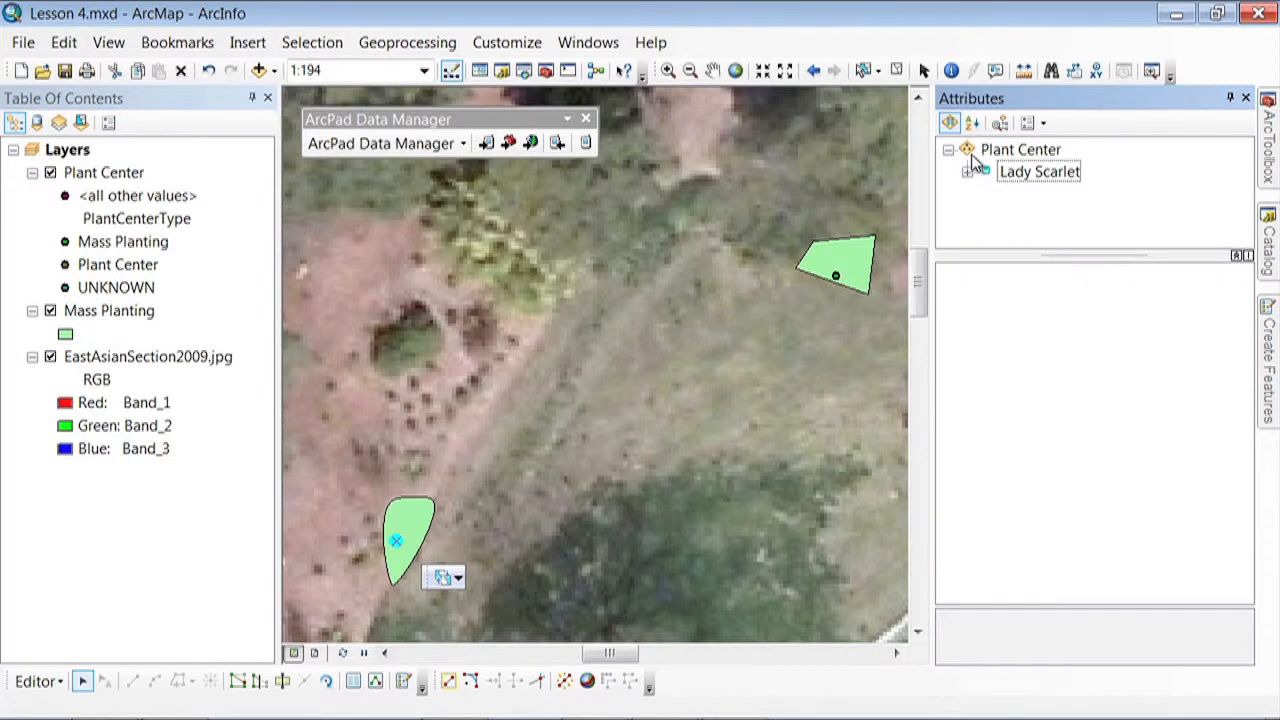
{"action": "left_click", "coordinate": [664, 470]}
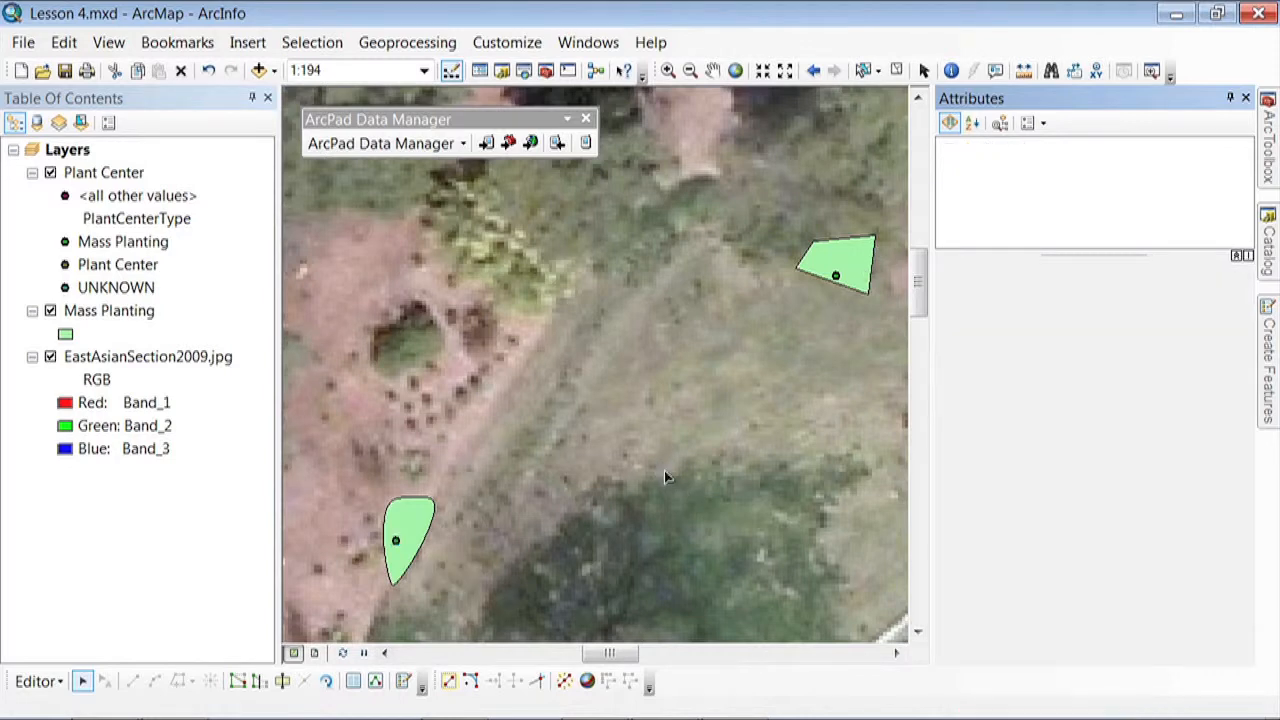
Set the second mass planting's Update Date to 3/21/2013 and choose the surveyor's name as Update User Name, then deselect it
{"action": "left_click", "coordinate": [860, 263]}
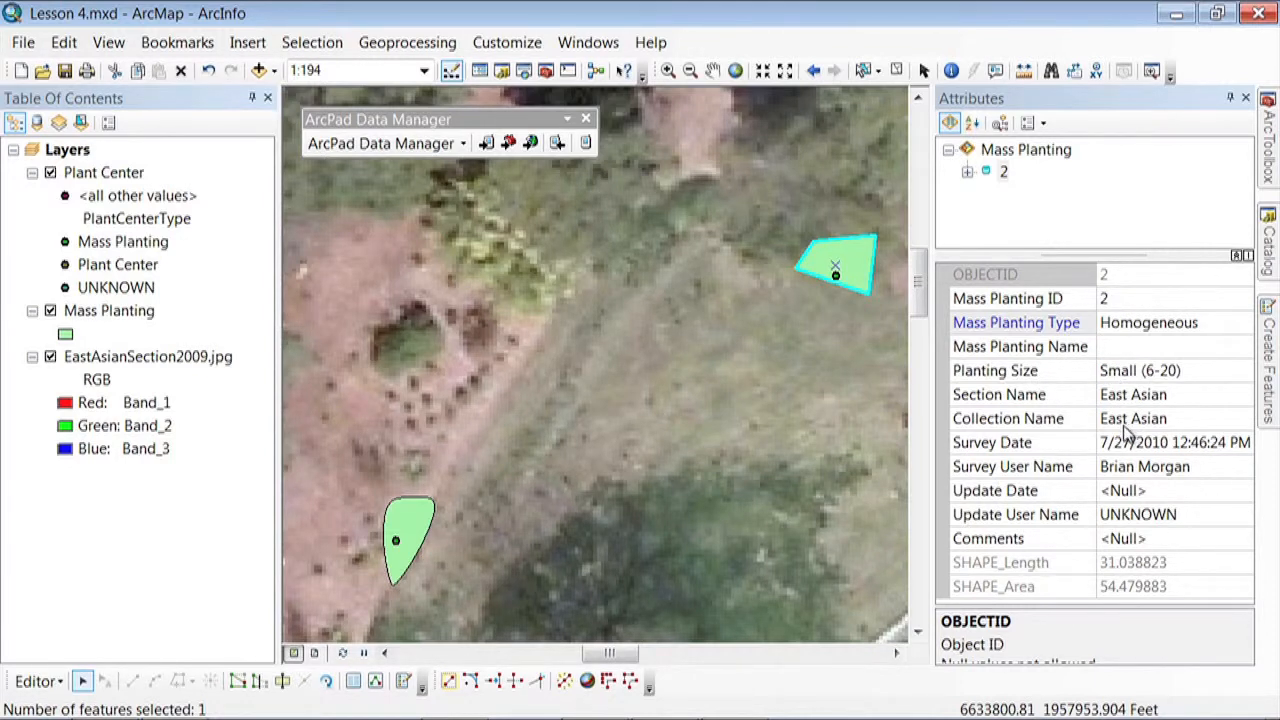
{"action": "left_click", "coordinate": [1125, 490]}
{"action": "left_click", "coordinate": [1243, 492]}
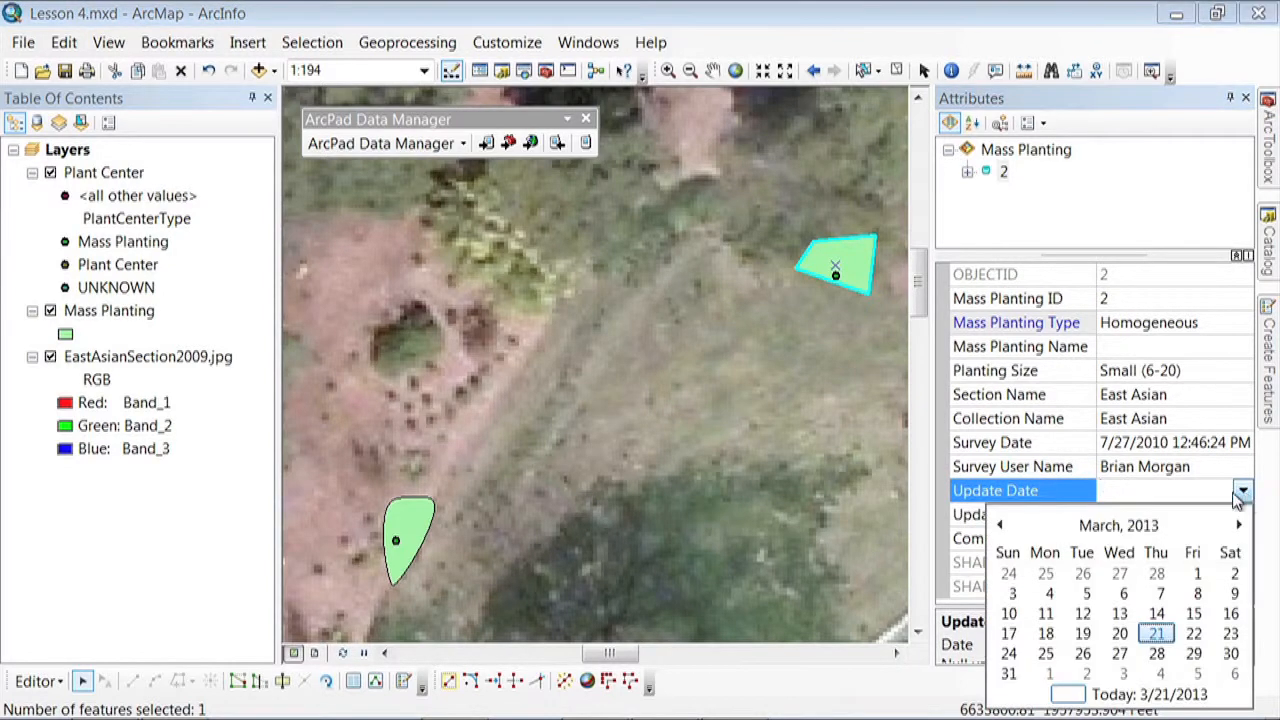
{"action": "left_click", "coordinate": [1090, 694]}
{"action": "left_click", "coordinate": [1160, 514]}
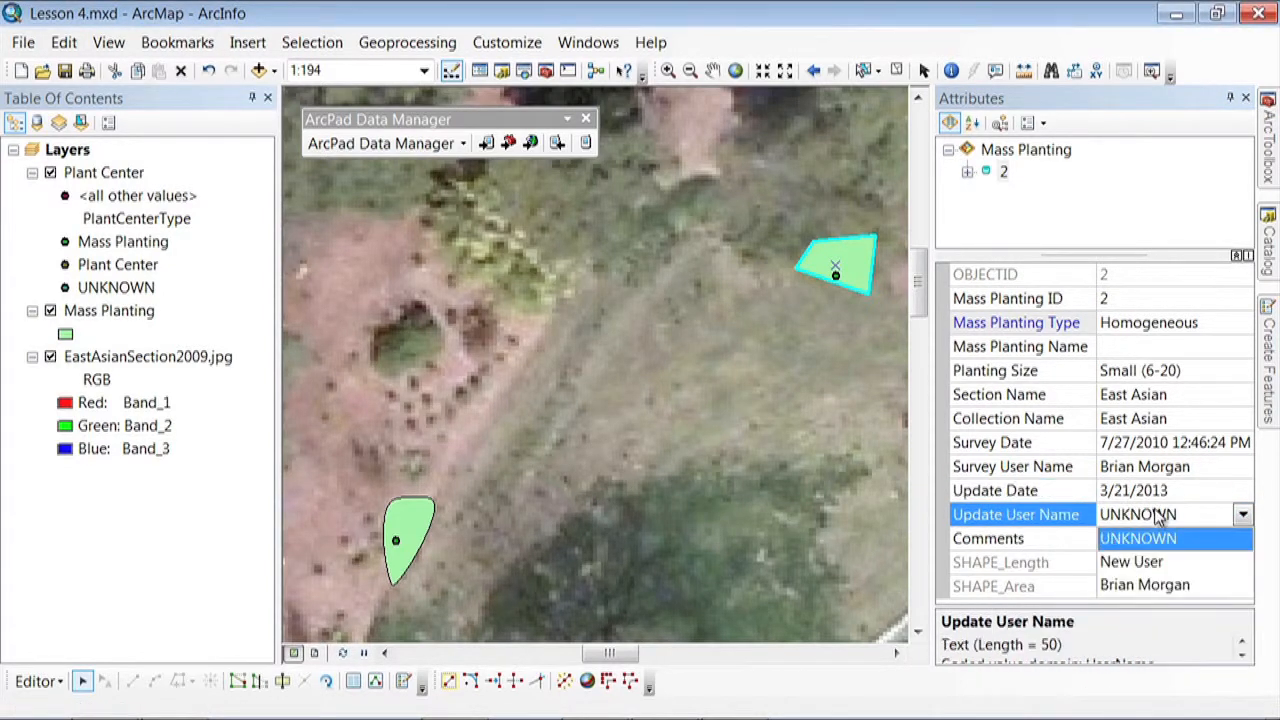
{"action": "left_click", "coordinate": [1172, 586]}
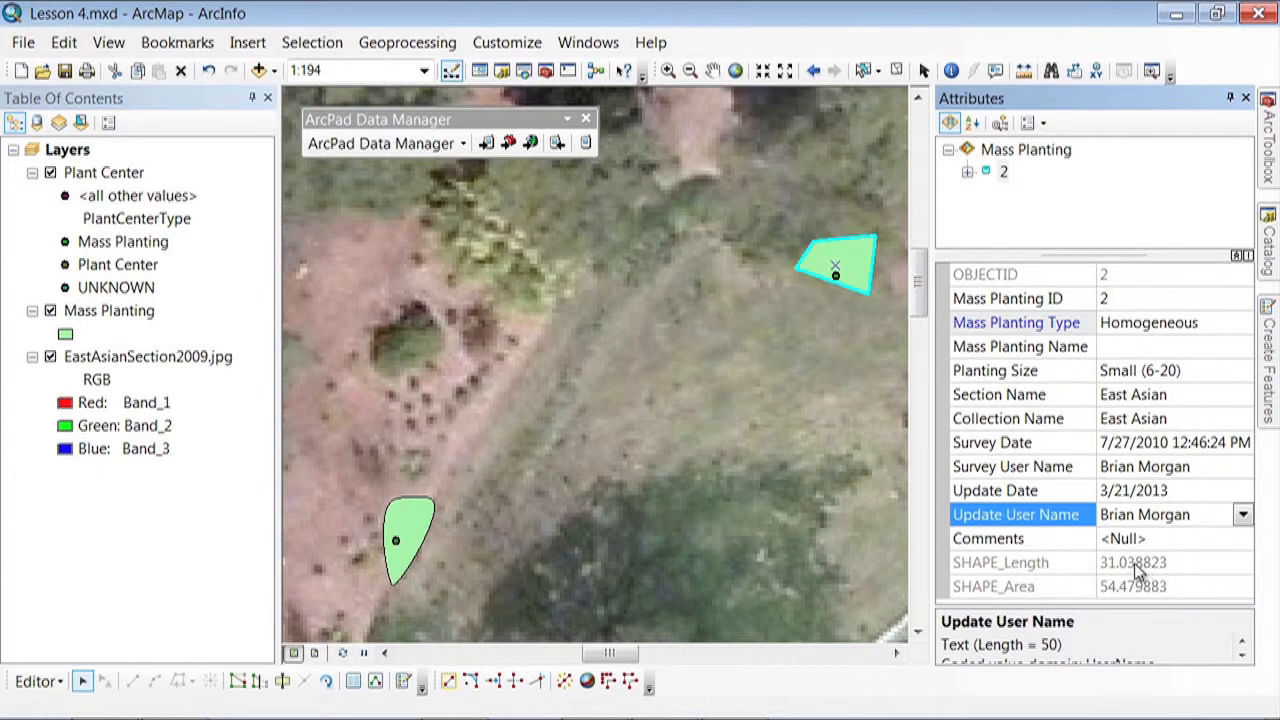
{"action": "left_click", "coordinate": [817, 344]}
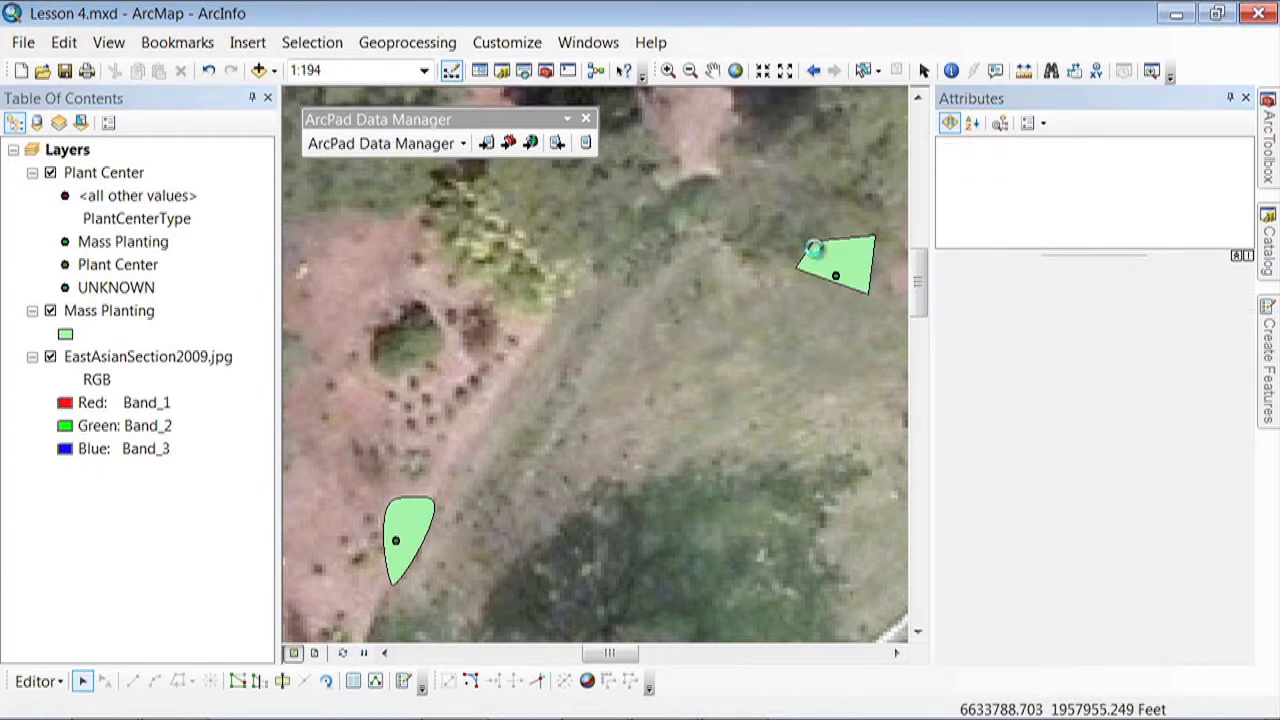
Smooth the second mass planting polygon with a maximum allowable offset of 0.5 and clear the selection
{"action": "left_click", "coordinate": [829, 258]}
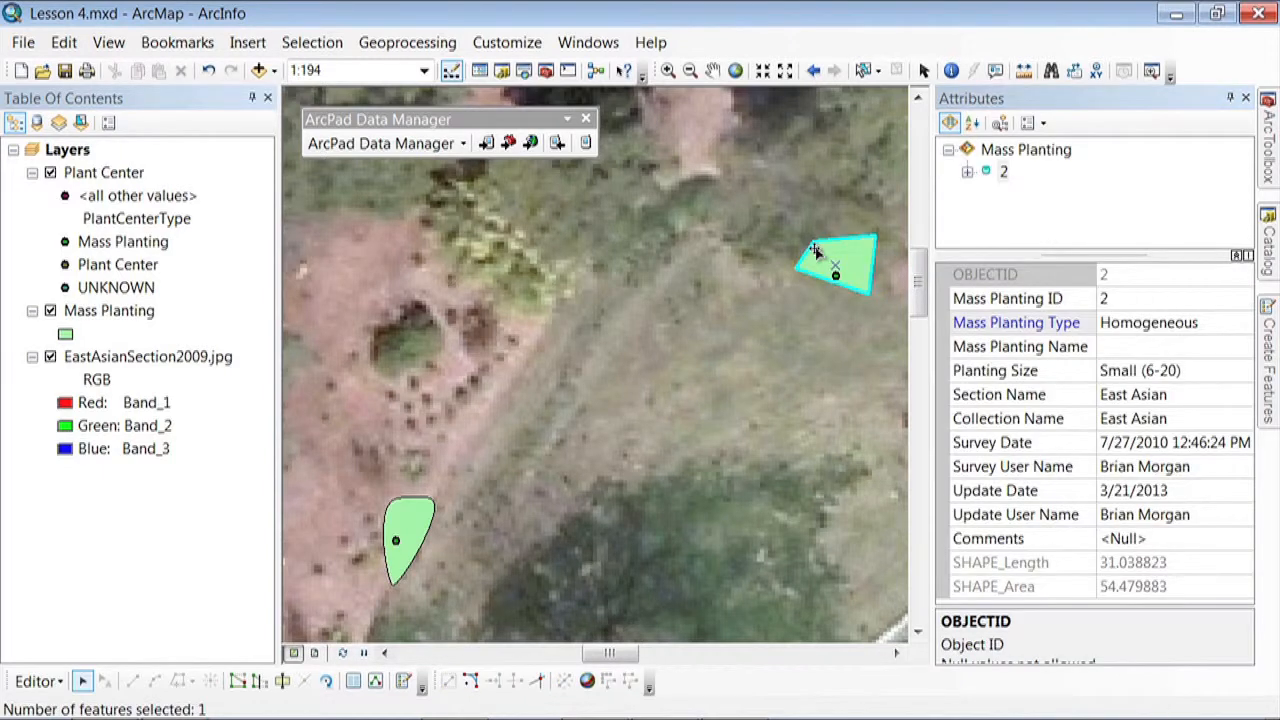
{"action": "left_click", "coordinate": [632, 682]}
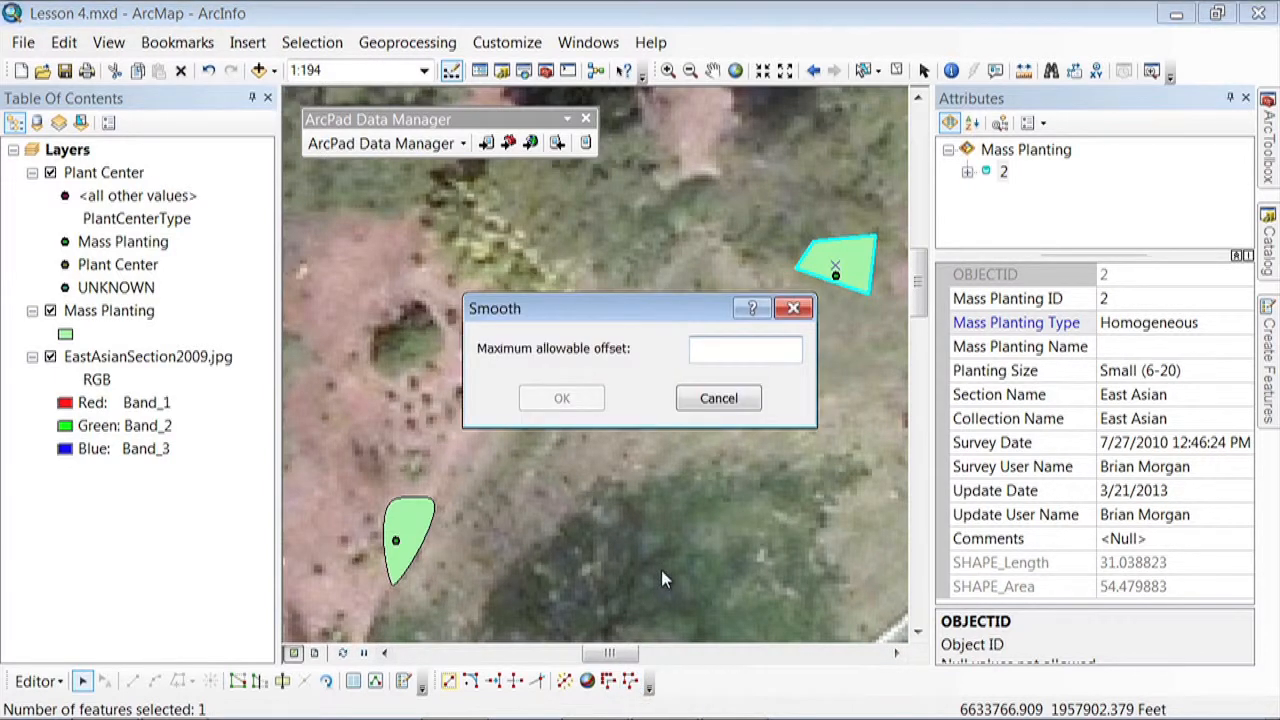
{"action": "type", "text": "0.5"}
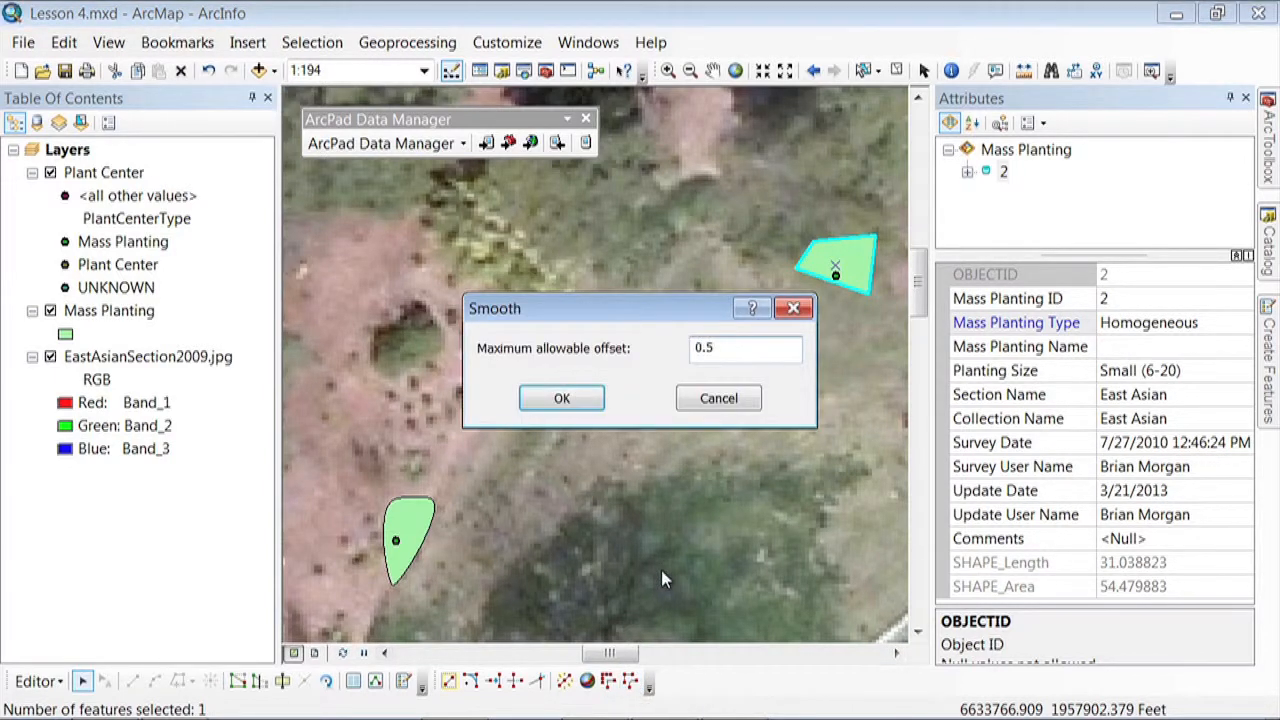
{"action": "left_click", "coordinate": [579, 404]}
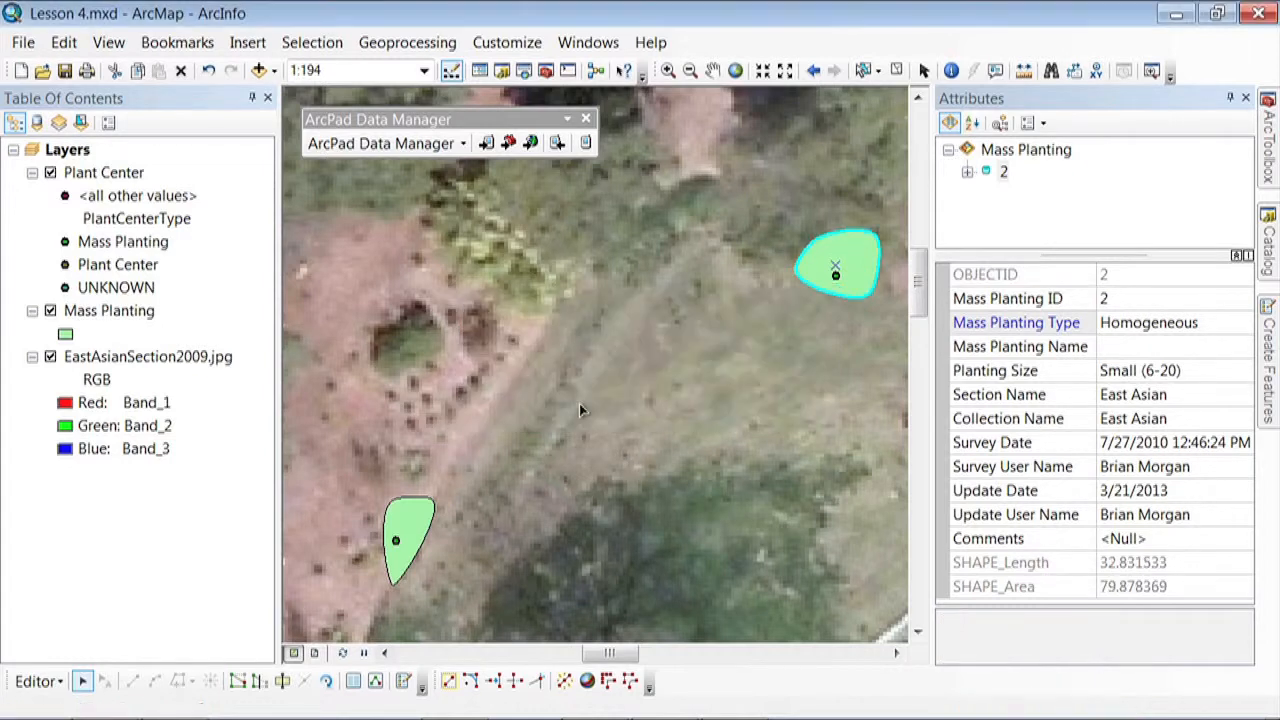
{"action": "left_click", "coordinate": [834, 323]}
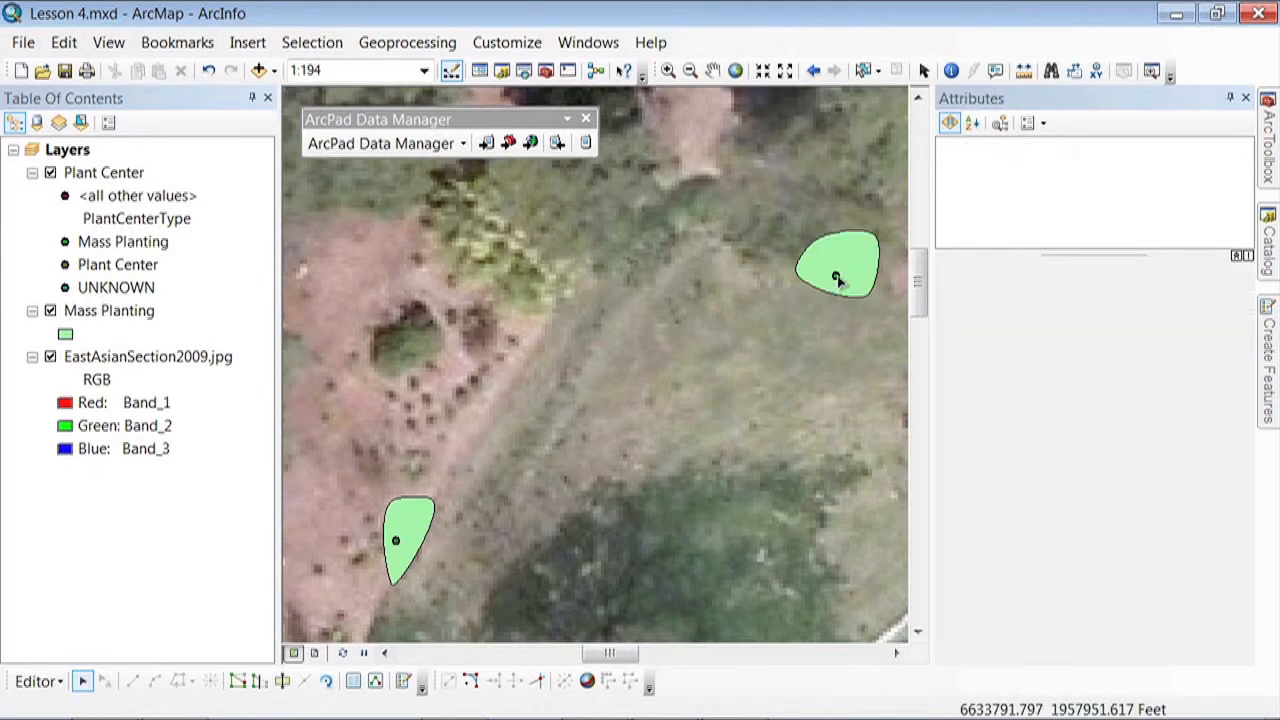
Select the plant center inside the smoothed mass planting and check the choices offered for its Accession Number
{"action": "left_click", "coordinate": [836, 278]}
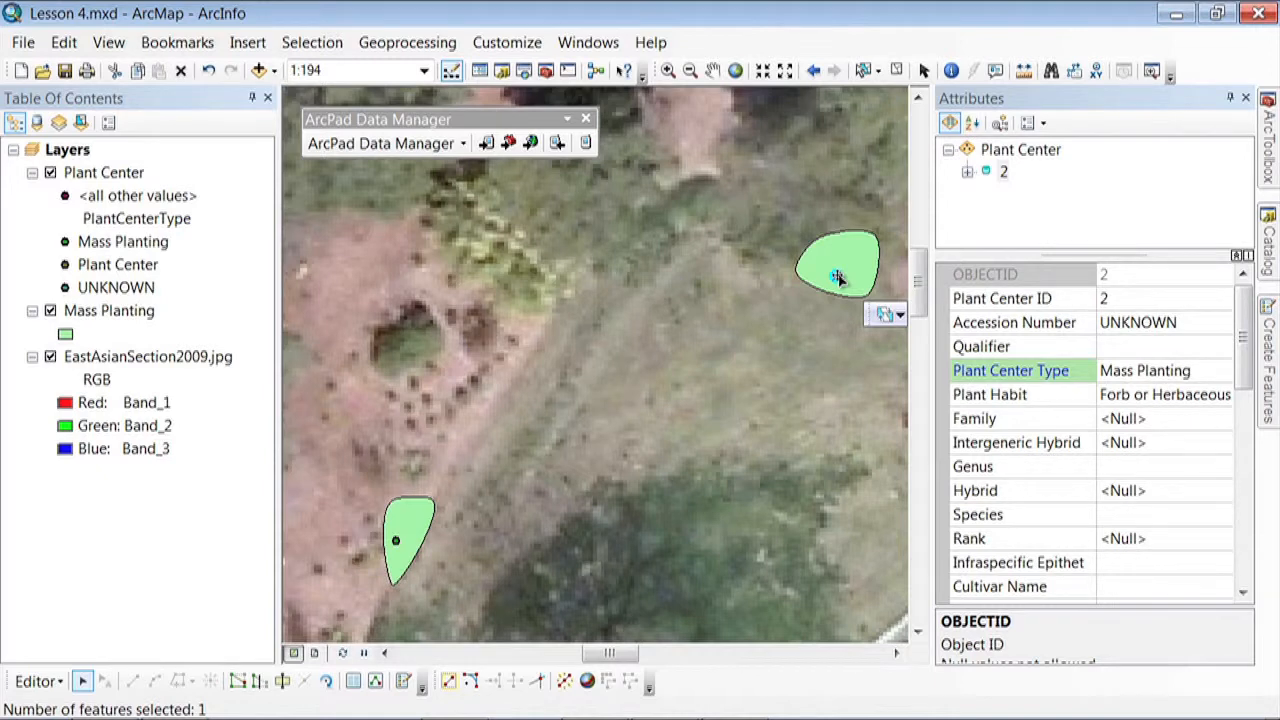
{"action": "left_click", "coordinate": [1185, 330]}
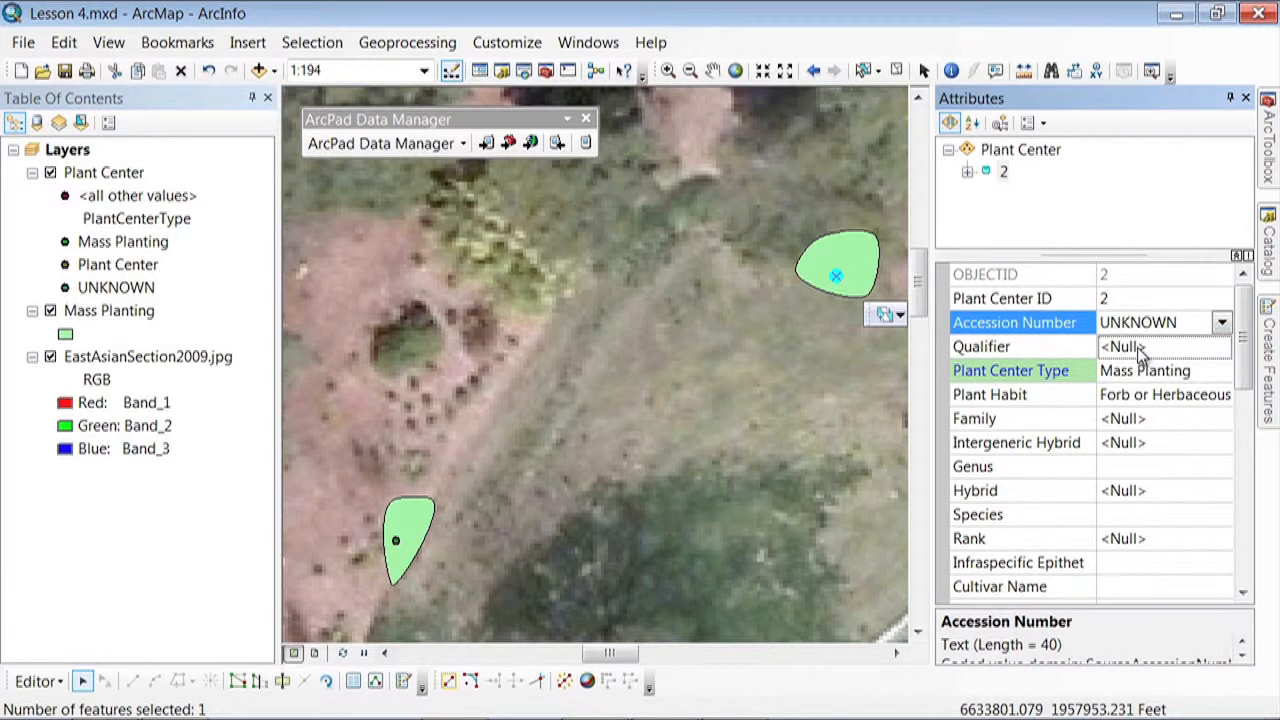
{"action": "left_click", "coordinate": [1226, 332]}
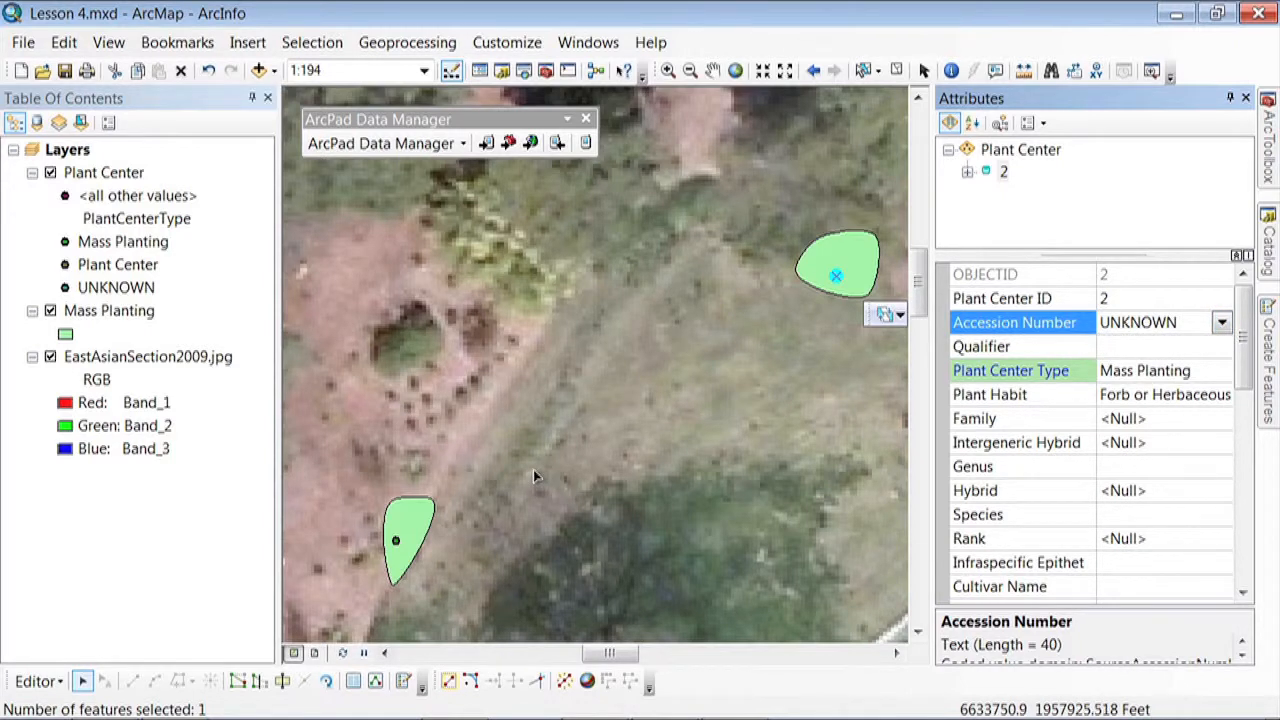
Stop the editing session and save the edits
{"action": "left_click", "coordinate": [37, 681]}
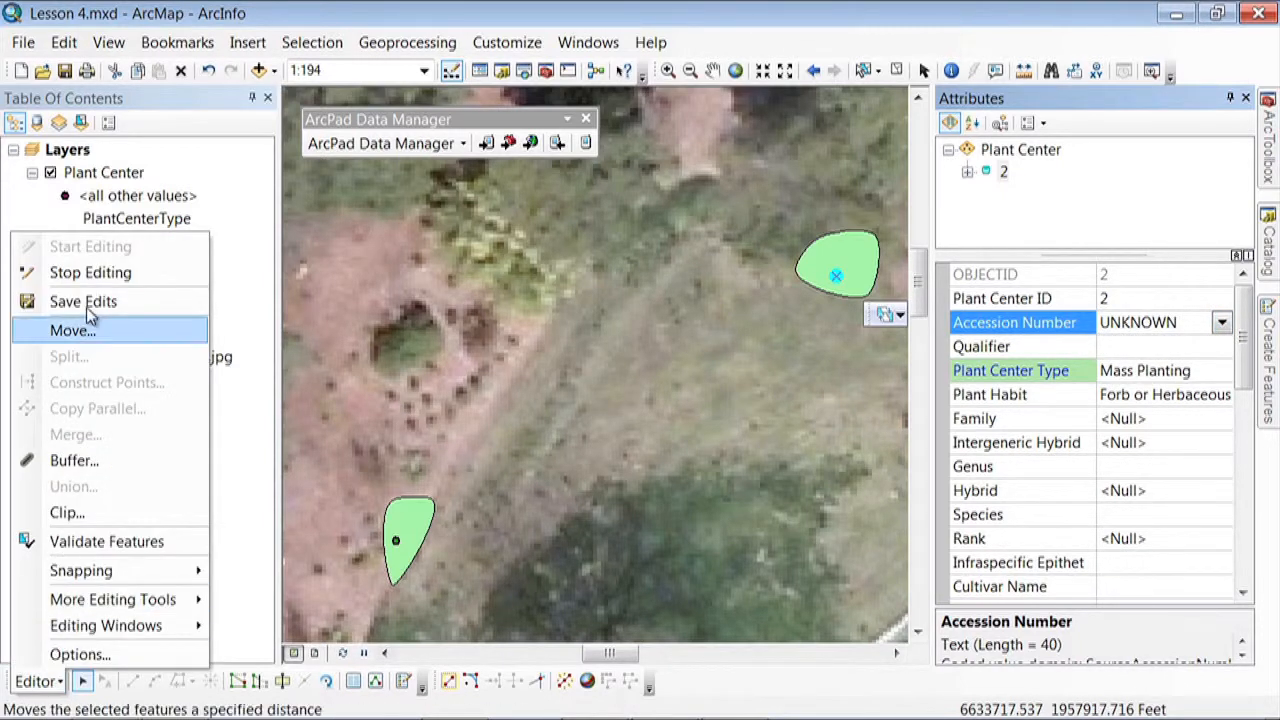
{"action": "left_click", "coordinate": [91, 274]}
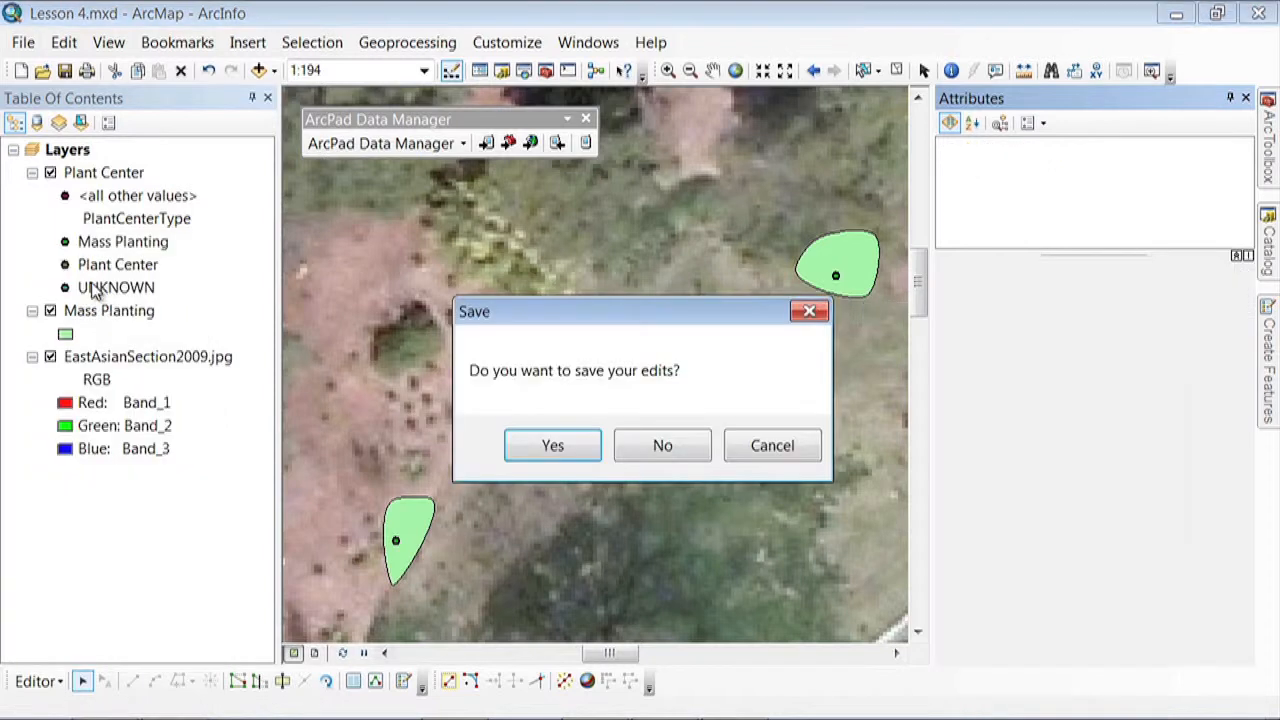
{"action": "left_click", "coordinate": [587, 446]}
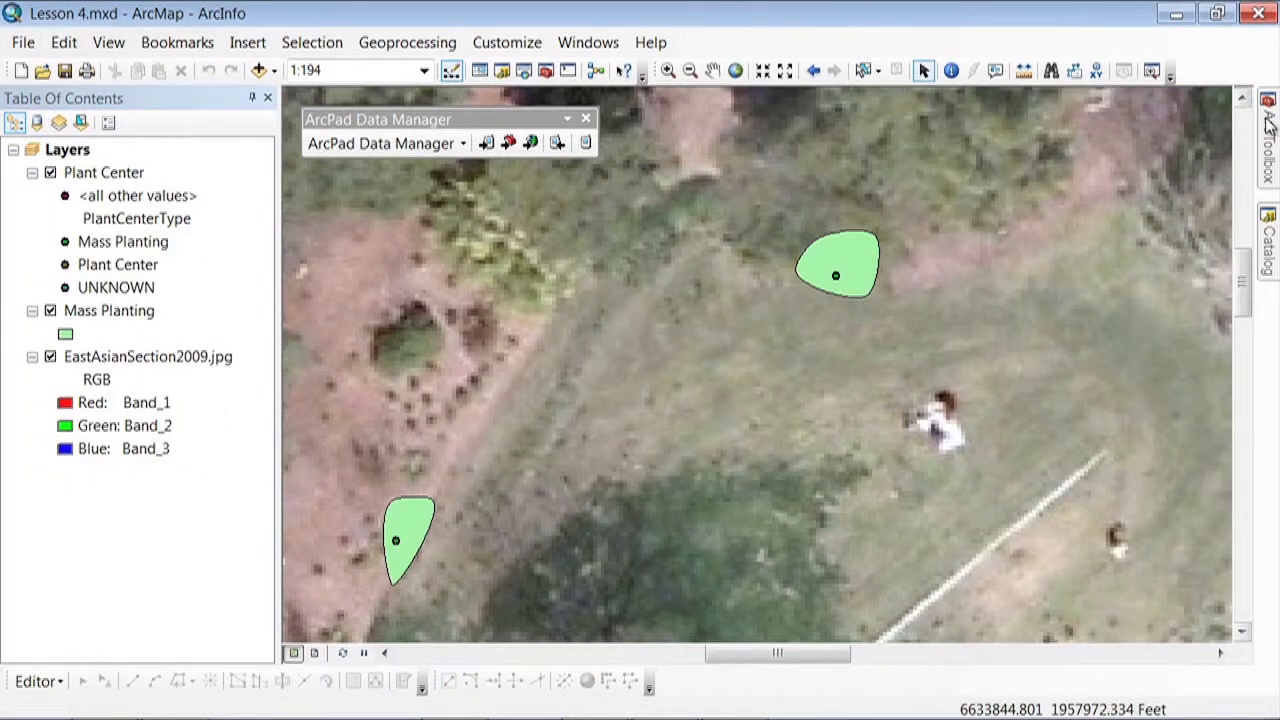
Set up Table To Domain with SourceAccessionNumber.txt as the input table and SourceAccessionNumber as both the code and description field
{"action": "mouse_move", "coordinate": [1270, 125]}
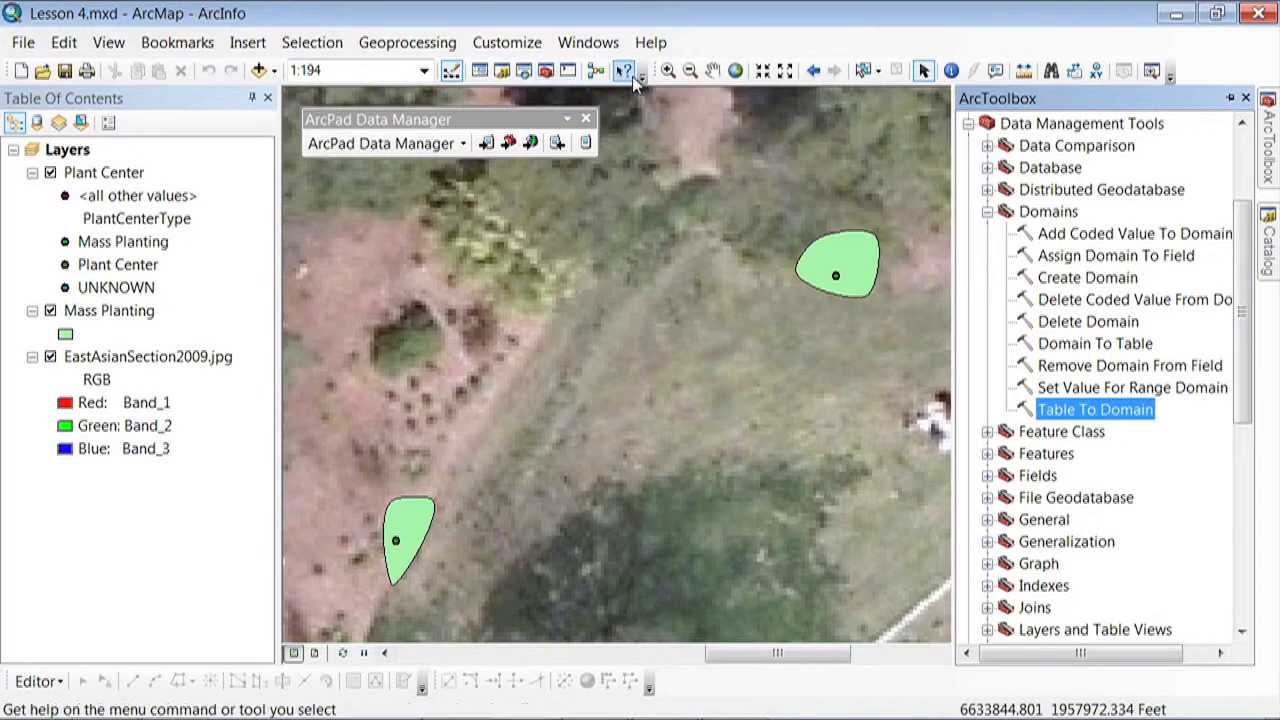
{"action": "double_click", "coordinate": [1114, 408]}
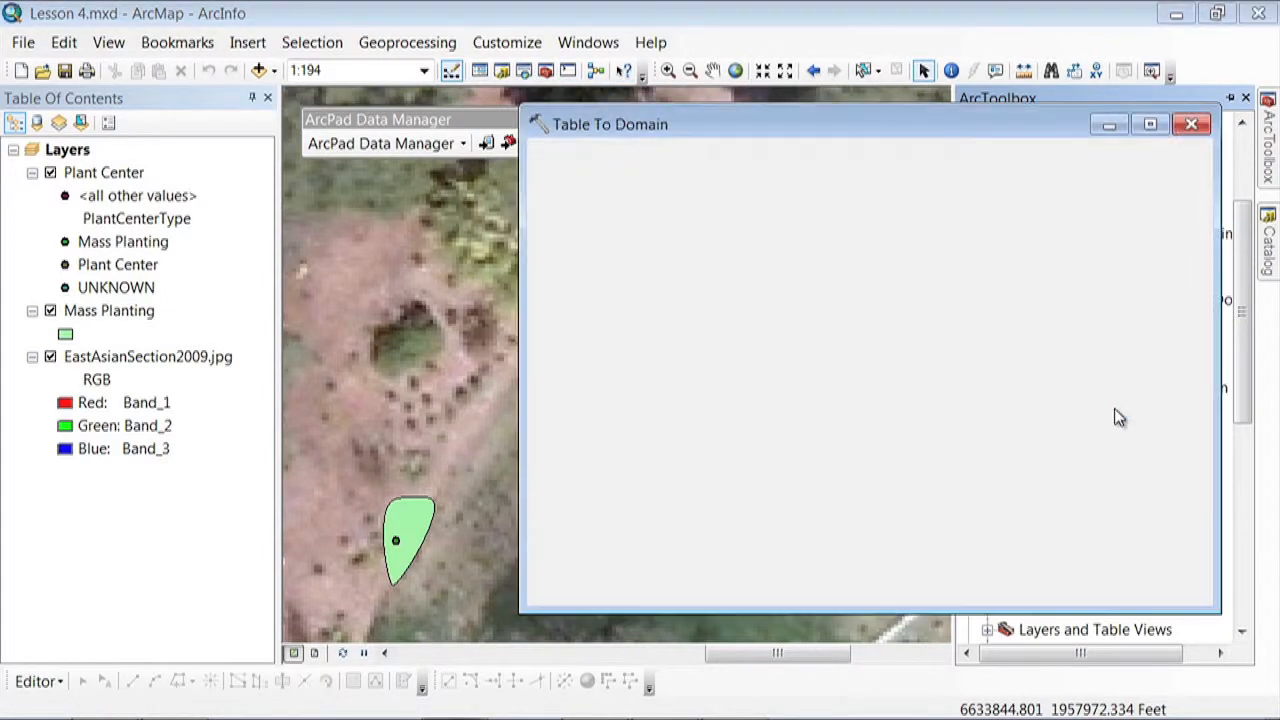
{"action": "left_click", "coordinate": [1167, 181]}
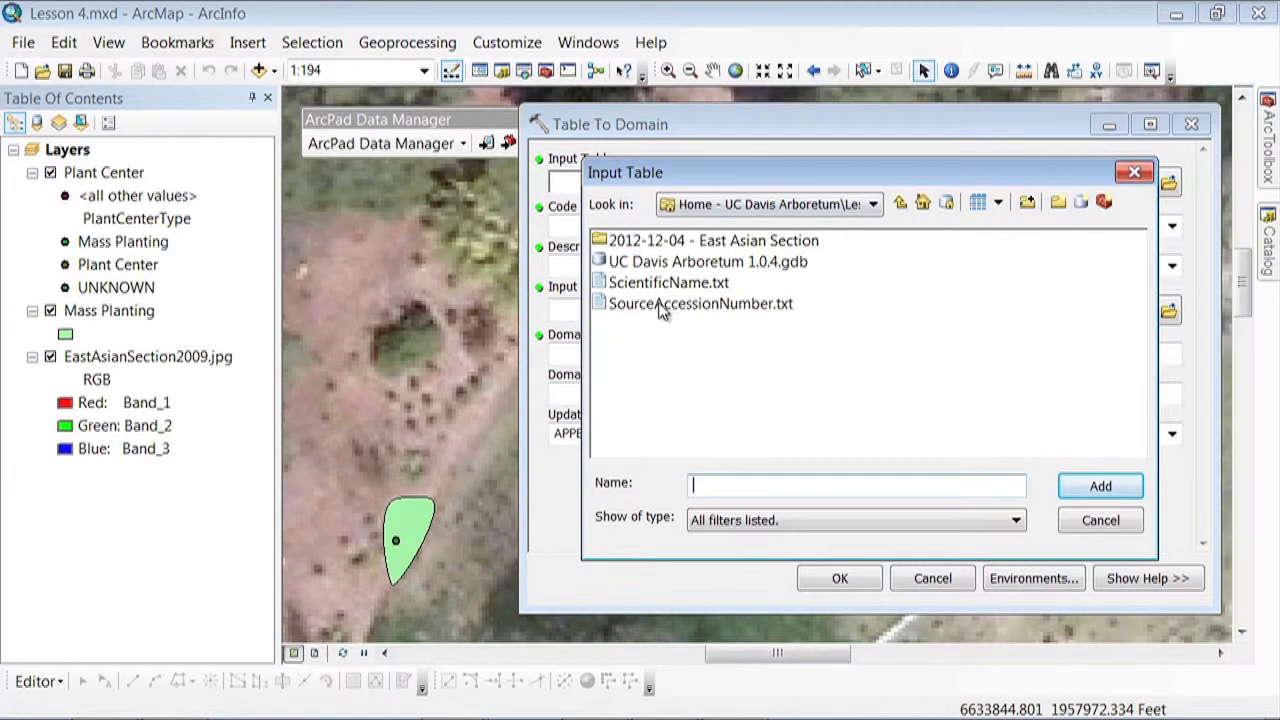
{"action": "left_click", "coordinate": [660, 307]}
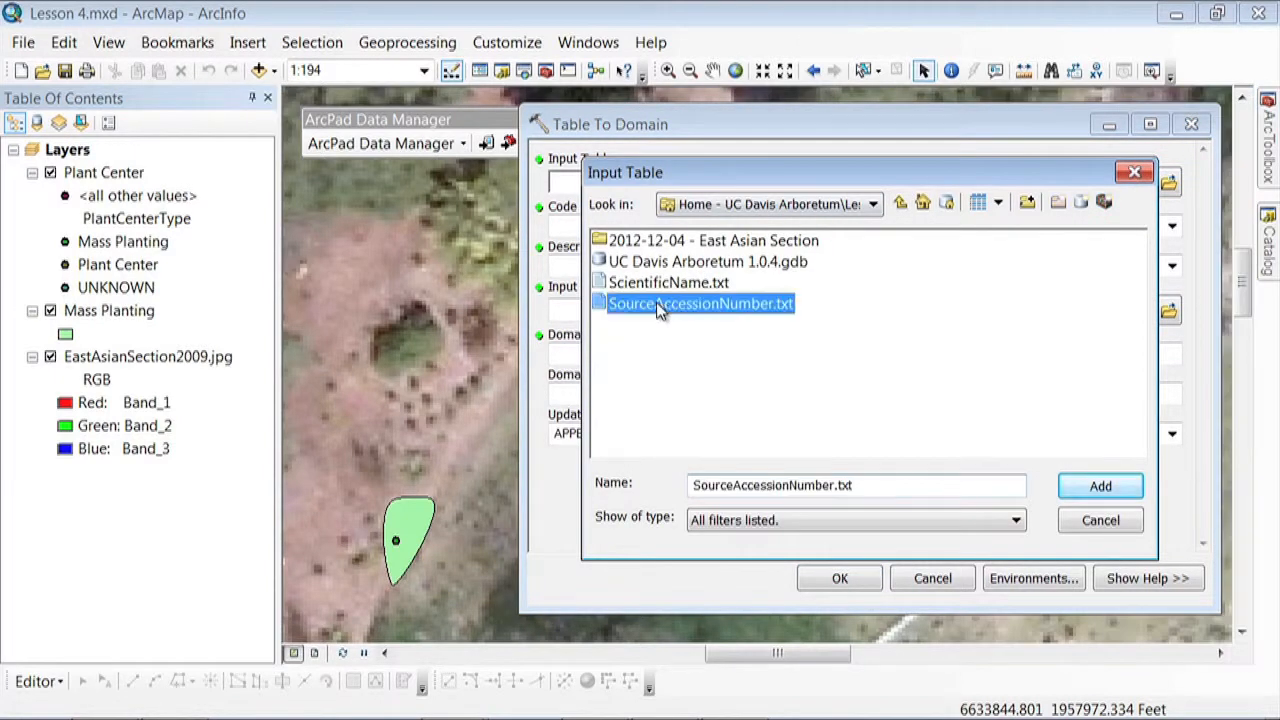
{"action": "left_click", "coordinate": [1101, 489]}
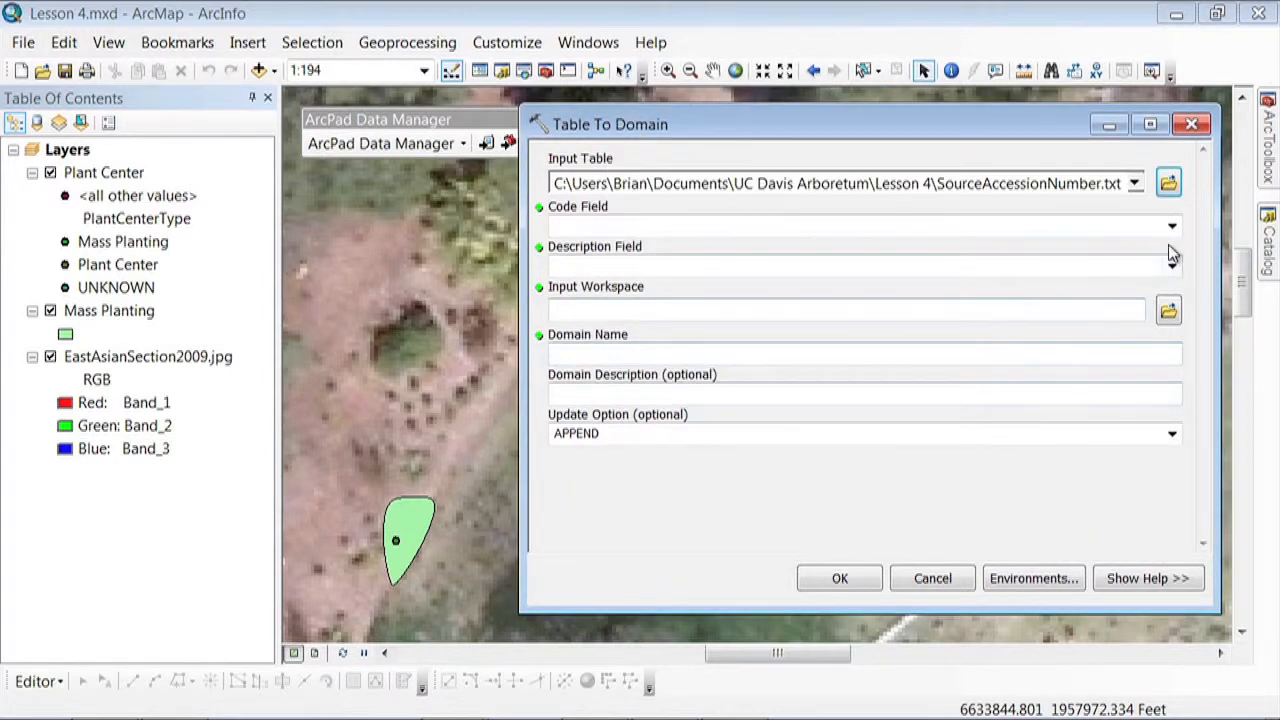
{"action": "left_click", "coordinate": [1172, 226]}
{"action": "left_click", "coordinate": [1148, 252]}
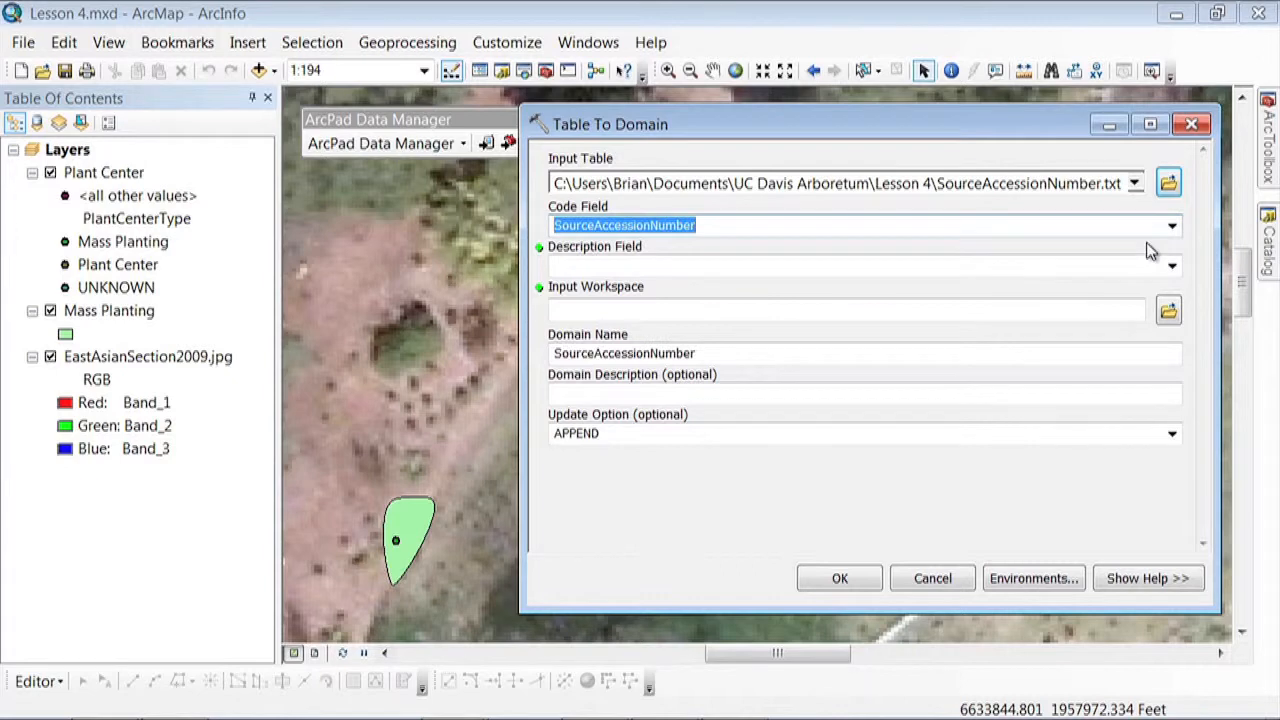
{"action": "left_click", "coordinate": [1172, 265]}
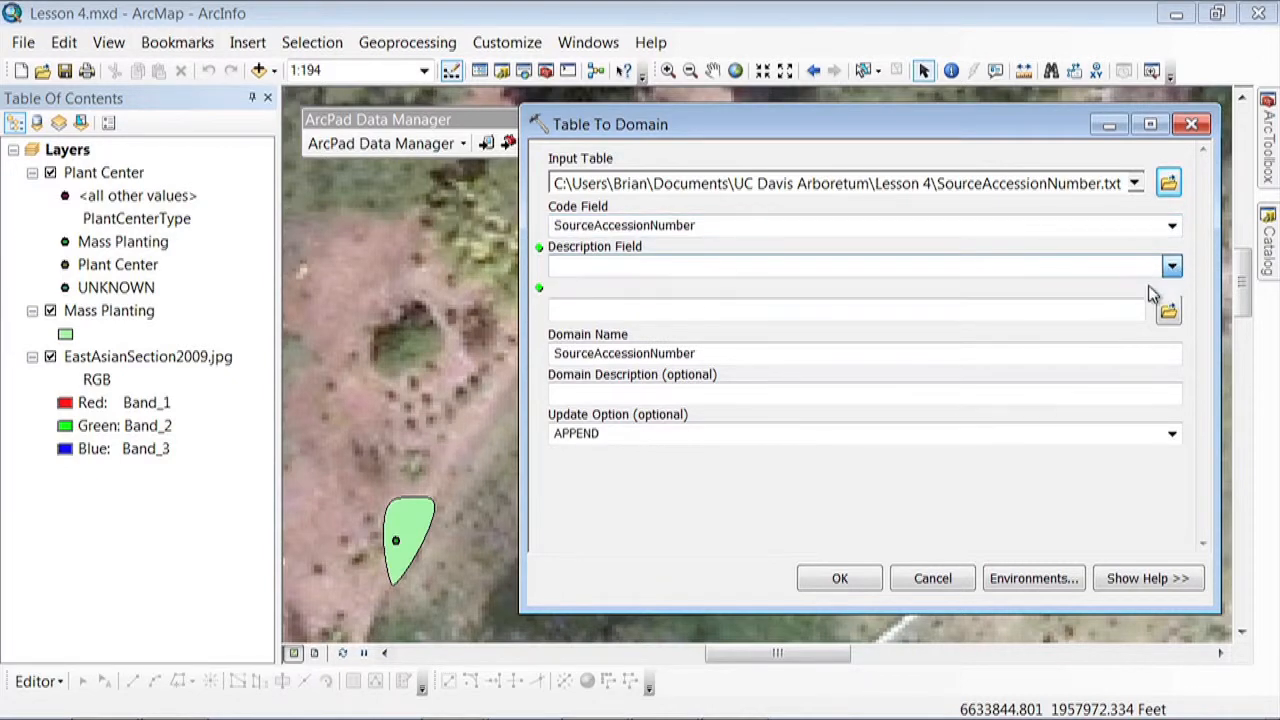
{"action": "left_click", "coordinate": [1150, 290]}
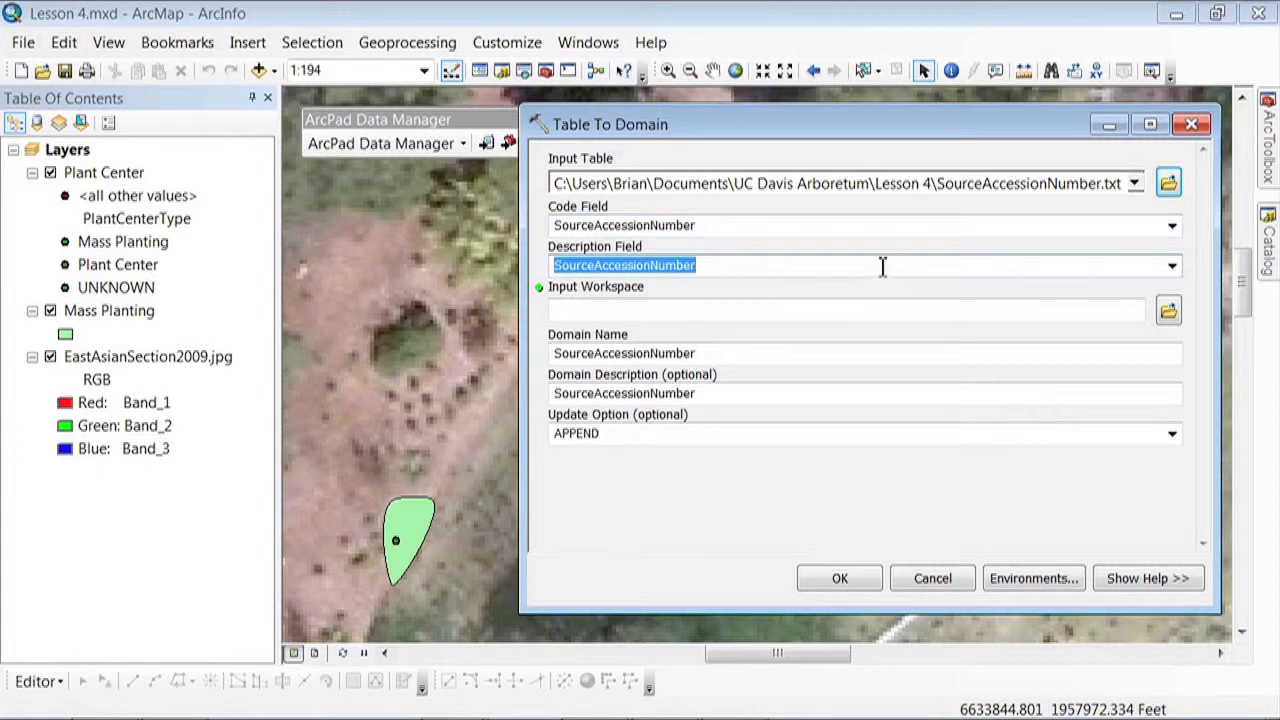
Use UC Davis Arboretum 1.0.4.gdb as the input workspace and run Table To Domain with the APPEND update option
{"action": "left_click", "coordinate": [1166, 308]}
{"action": "left_click", "coordinate": [690, 261]}
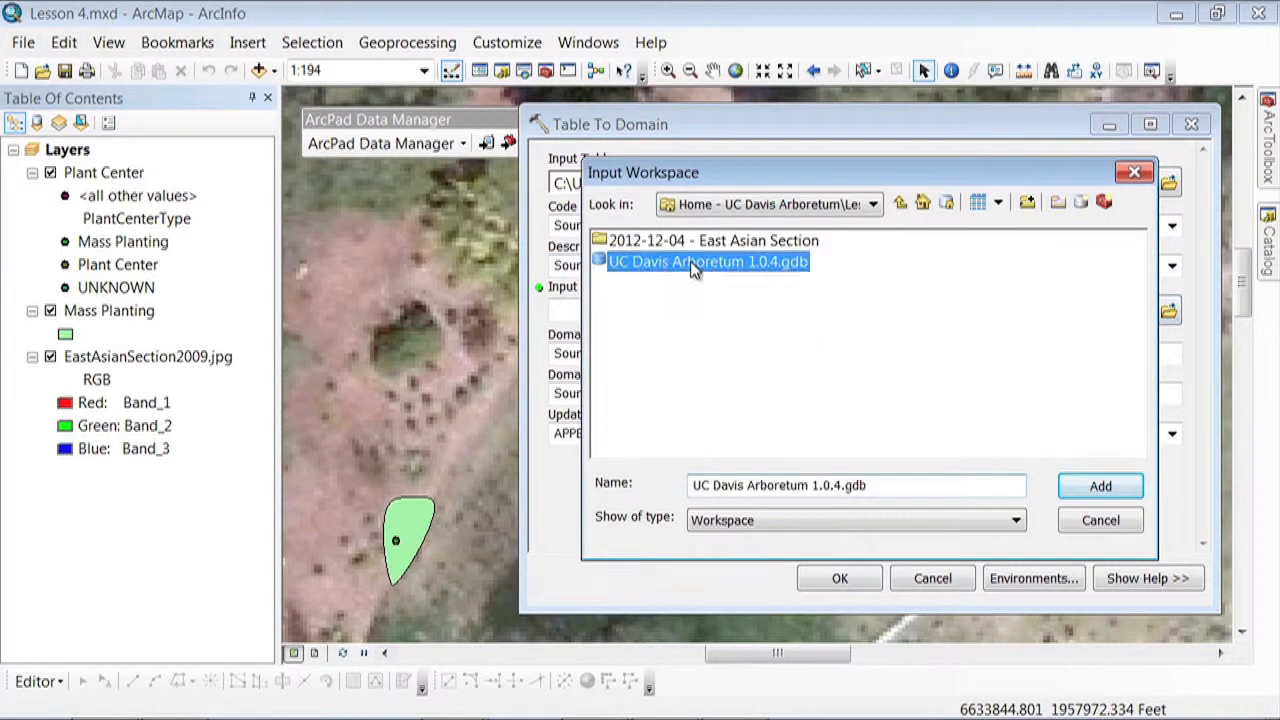
{"action": "left_click", "coordinate": [1117, 491]}
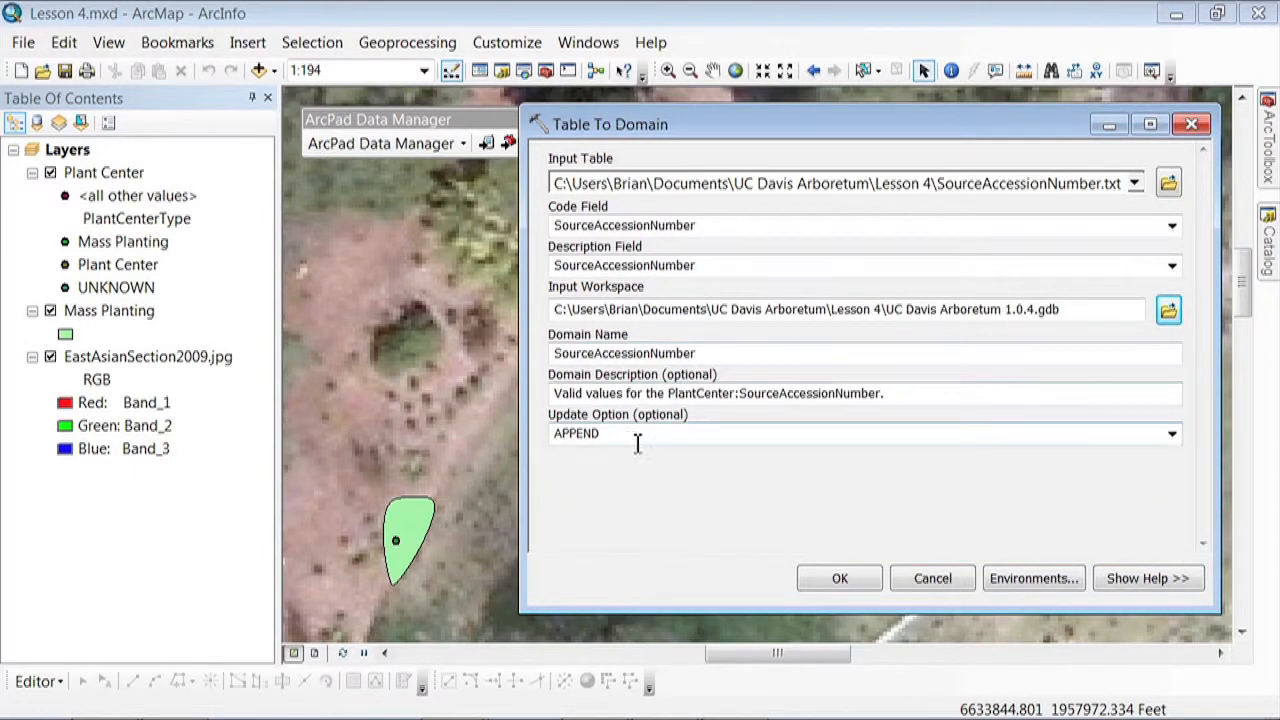
{"action": "left_click", "coordinate": [838, 578]}
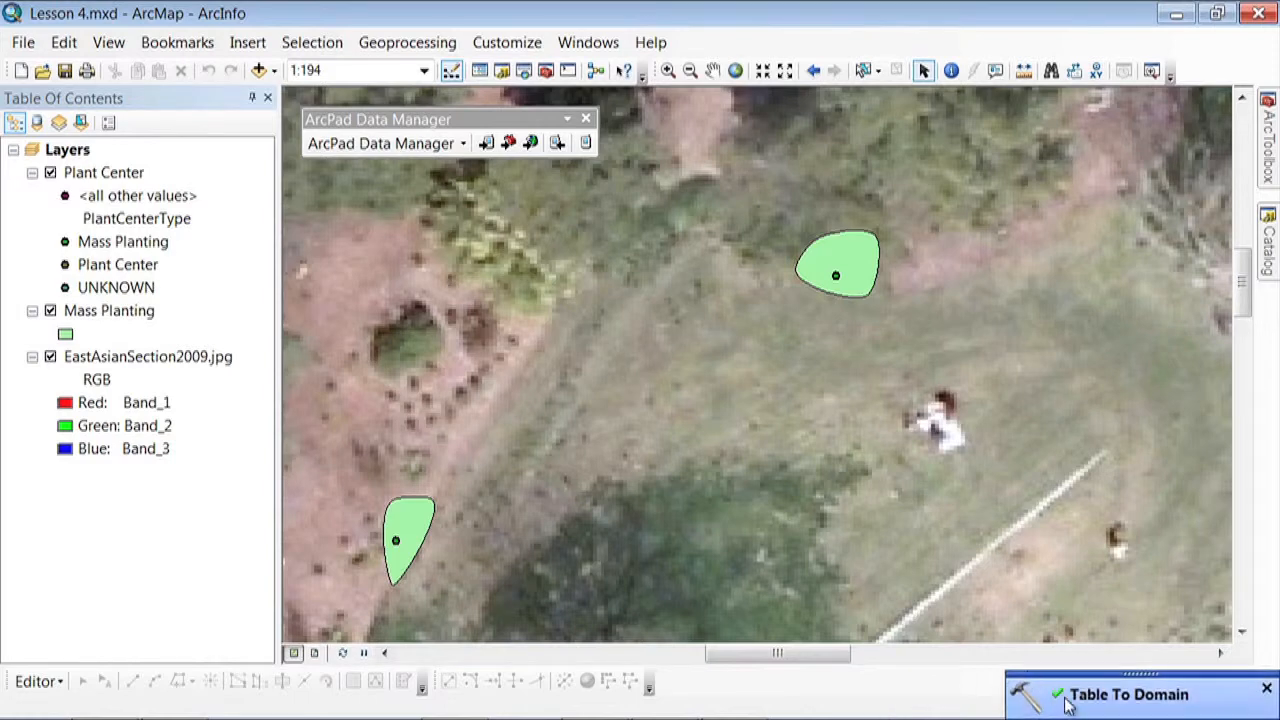
Start a new editing session and open the attributes of the plant center inside the smoothed mass planting
{"action": "left_click", "coordinate": [38, 681]}
{"action": "left_click", "coordinate": [85, 244]}
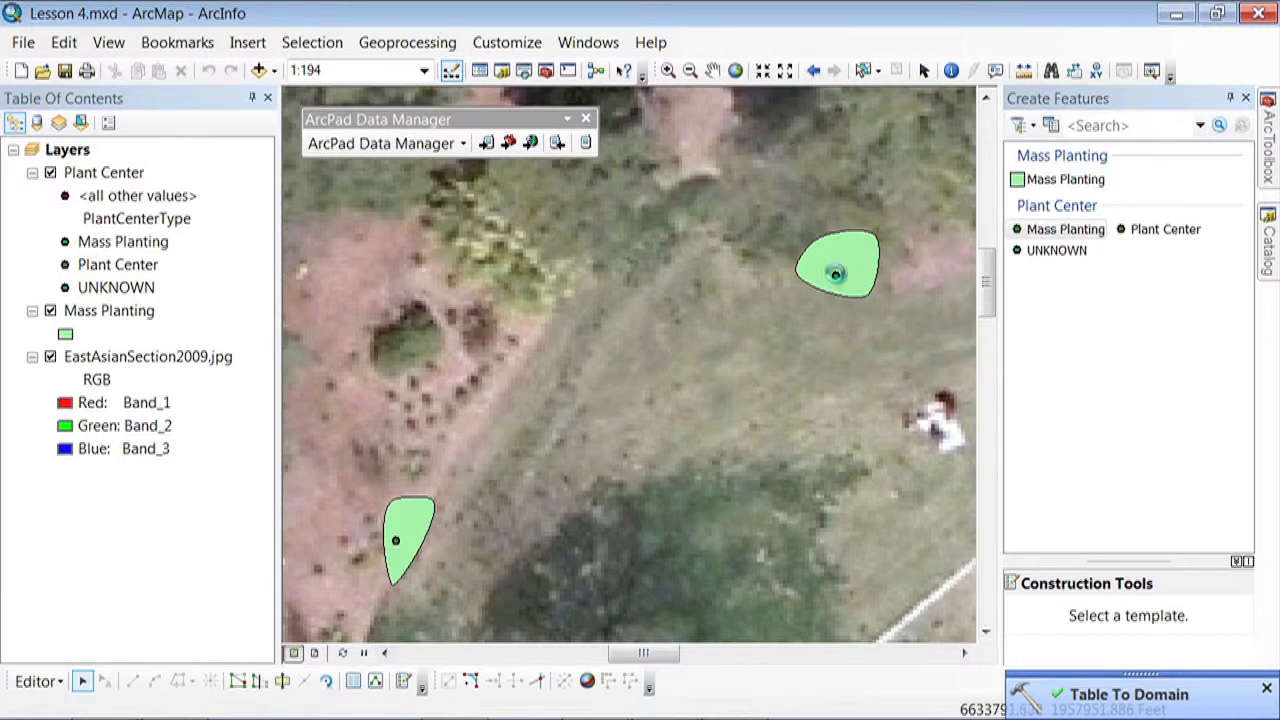
{"action": "left_click", "coordinate": [836, 276]}
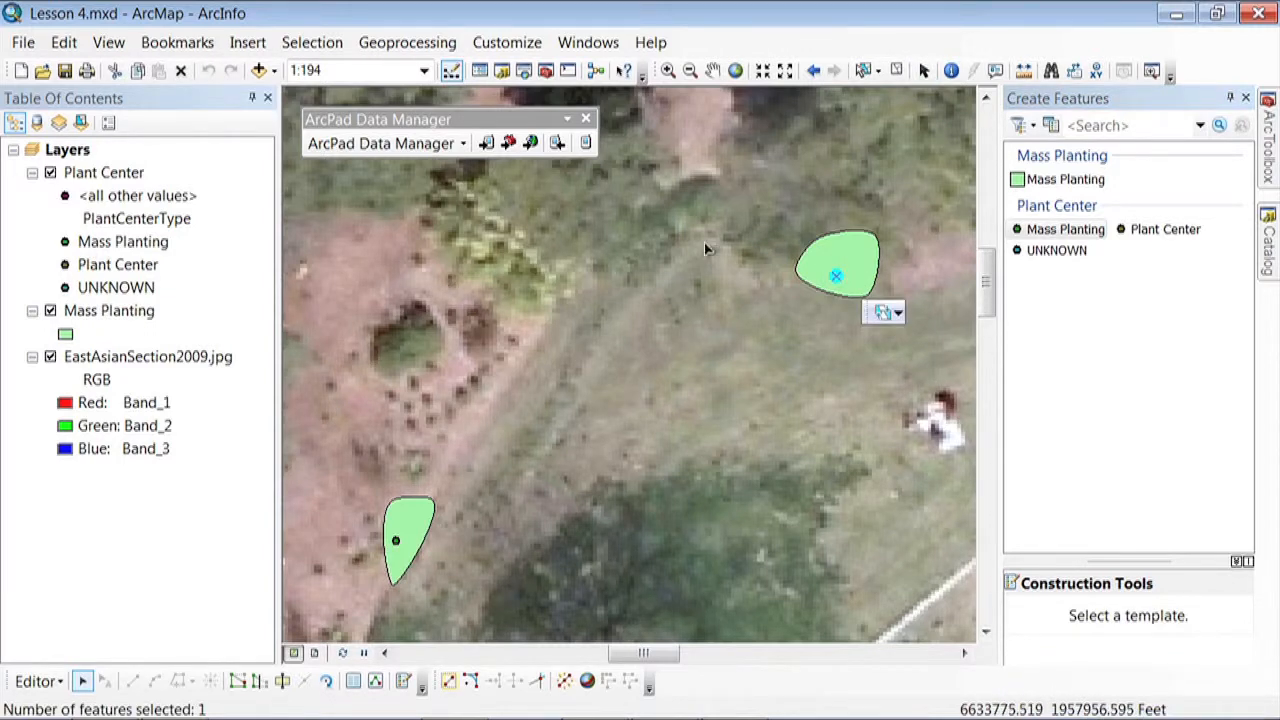
{"action": "left_click", "coordinate": [375, 682]}
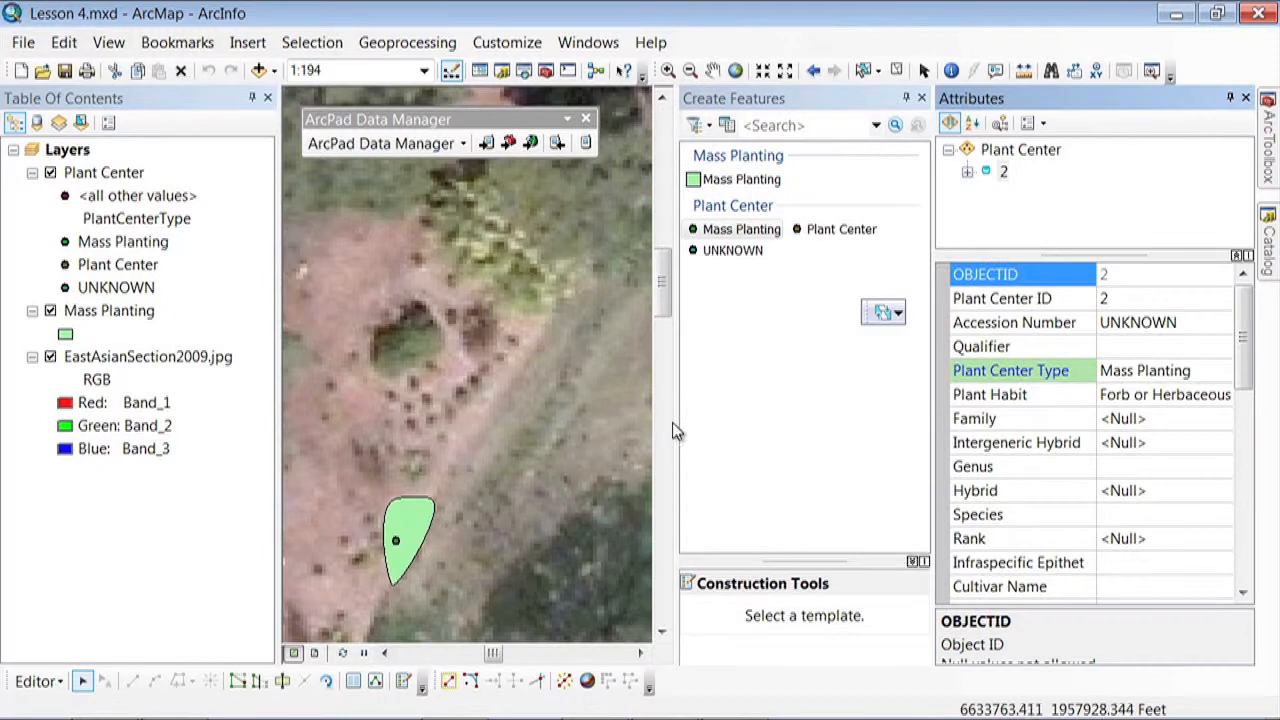
Set the plant center's Accession Number to M02.0446 and its Qualifier to 3, with the feature templates hidden
{"action": "left_click", "coordinate": [906, 98]}
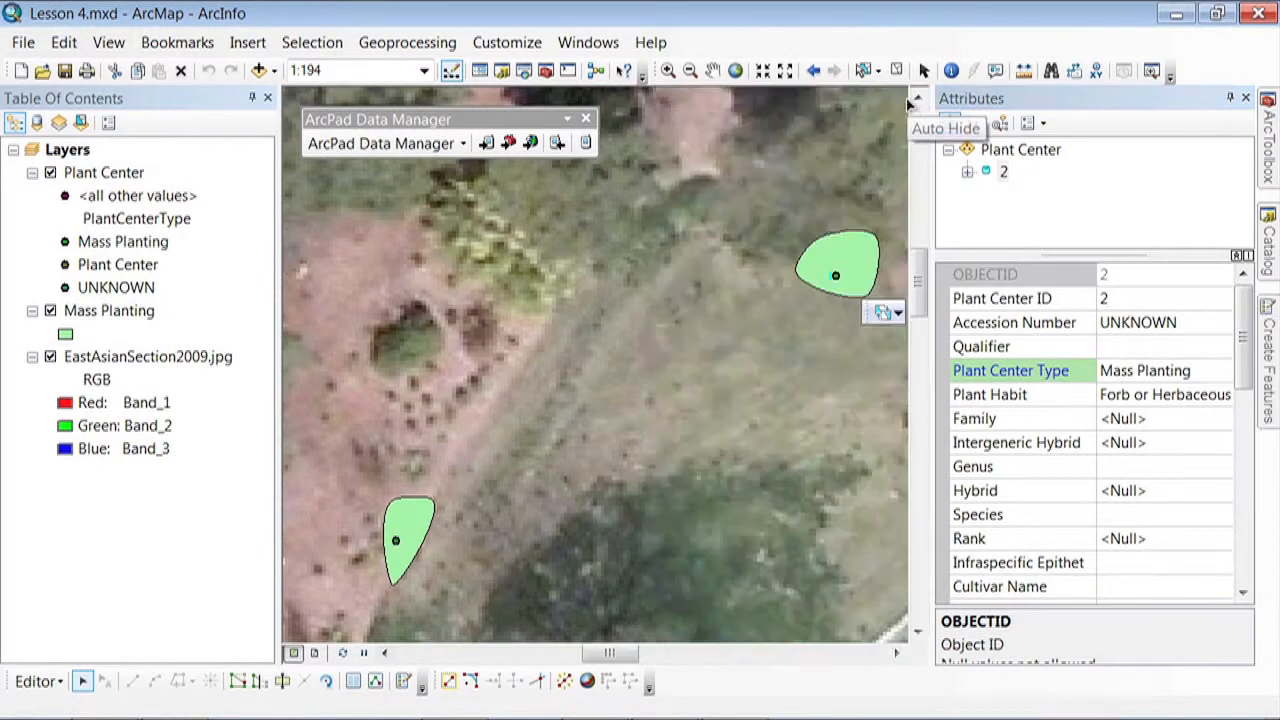
{"action": "left_click", "coordinate": [1183, 326]}
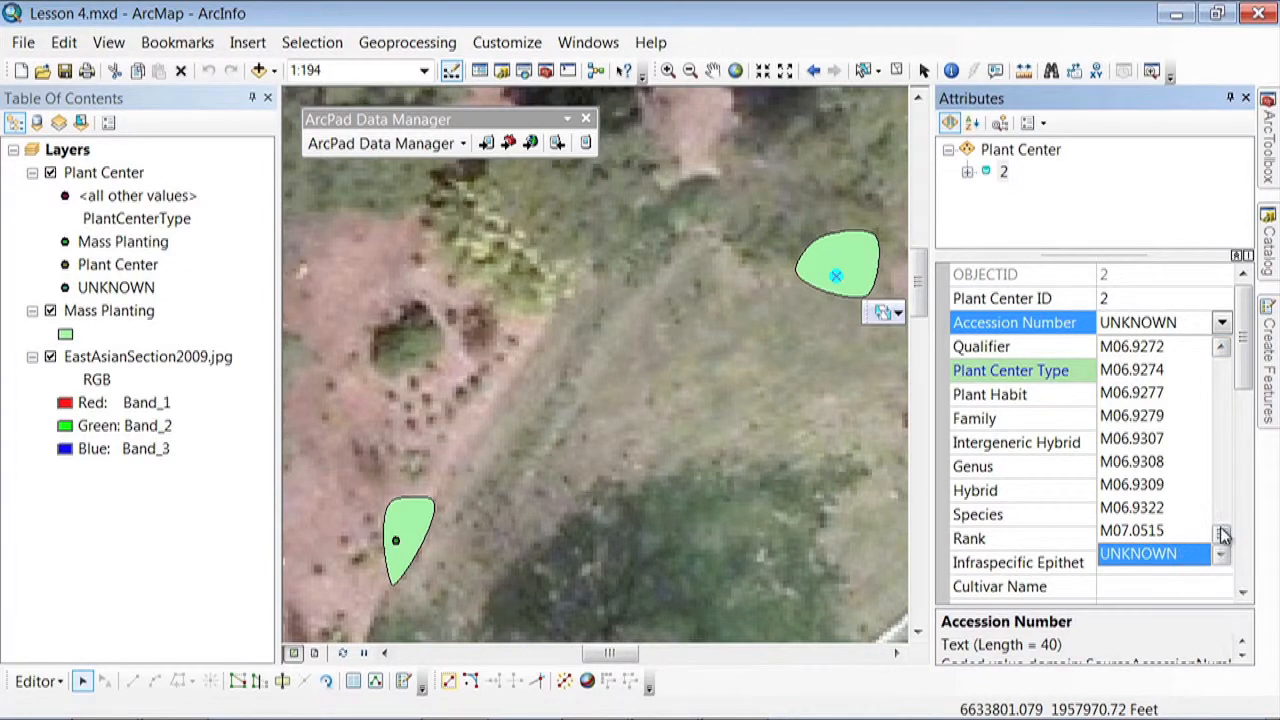
{"action": "left_click_drag", "start_coordinate": [1222, 540], "coordinate": [1226, 507]}
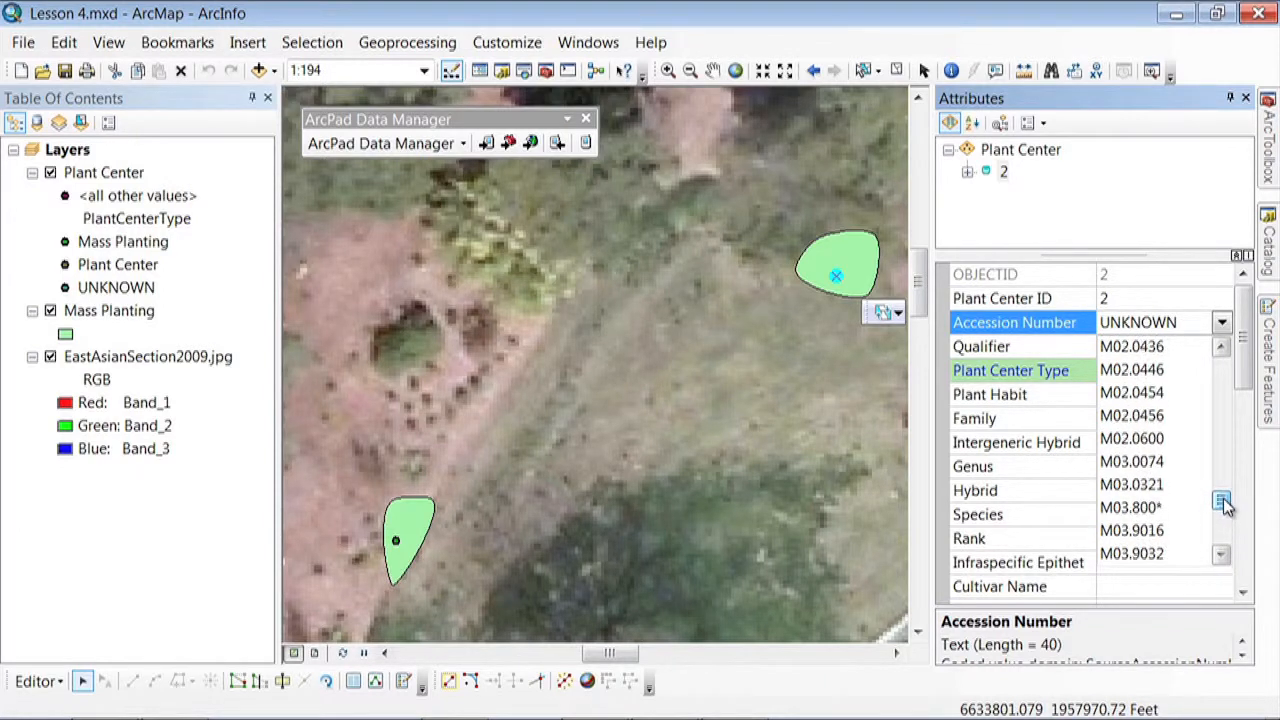
{"action": "left_click", "coordinate": [1150, 370]}
{"action": "left_click", "coordinate": [1139, 345]}
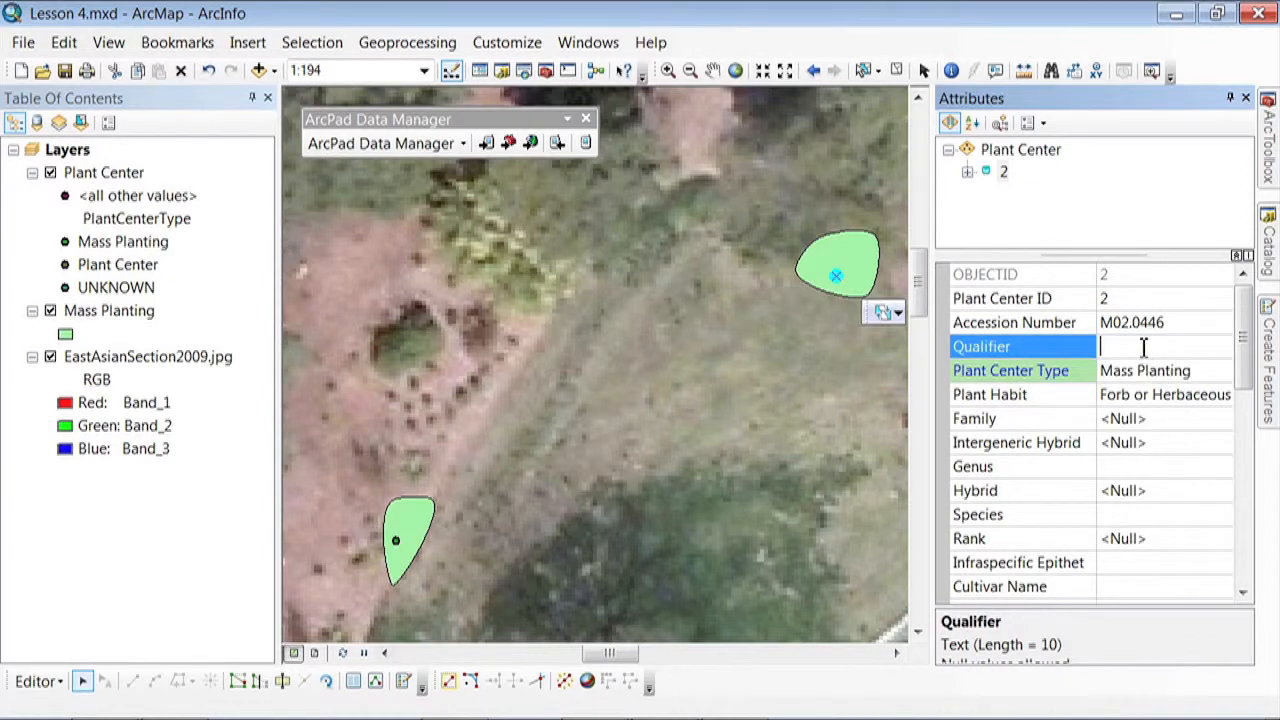
{"action": "type", "text": "3"}
Change the plant center's Plant Center ID to M02.0446.3
{"action": "left_click", "coordinate": [1137, 298]}
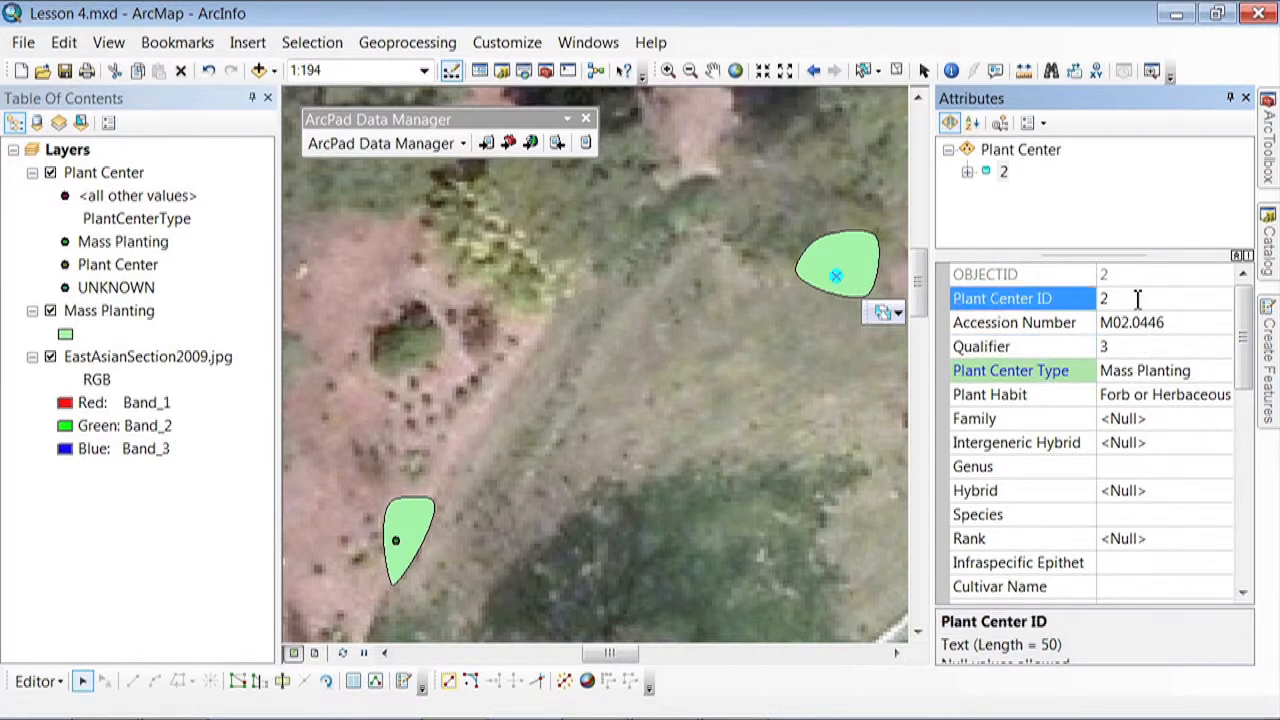
{"action": "left_click_drag", "start_coordinate": [1112, 299], "coordinate": [1100, 298]}
{"action": "type", "text": "M02.0446"}
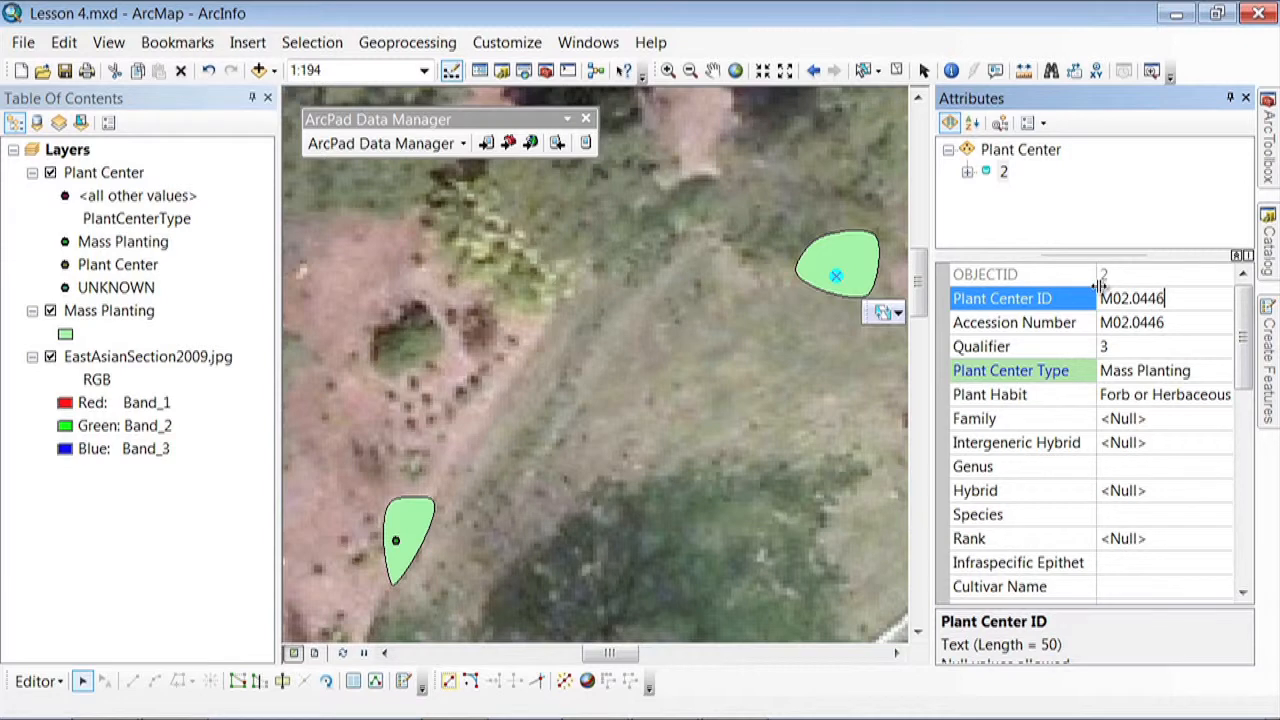
{"action": "type", "text": ".3"}
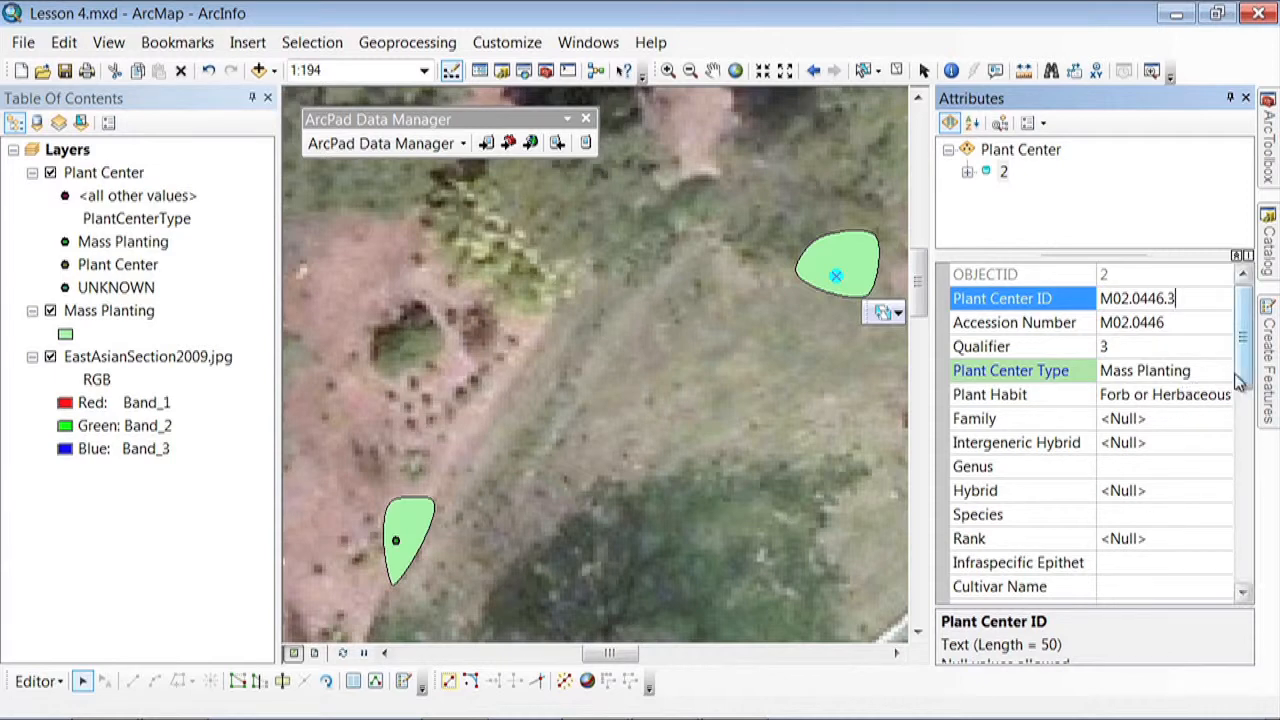
Enter Hemerocallis as the plant center's Genus and Miss Tinkerbell as its Cultivar Name
{"action": "left_click_drag", "start_coordinate": [1245, 375], "coordinate": [1245, 405]}
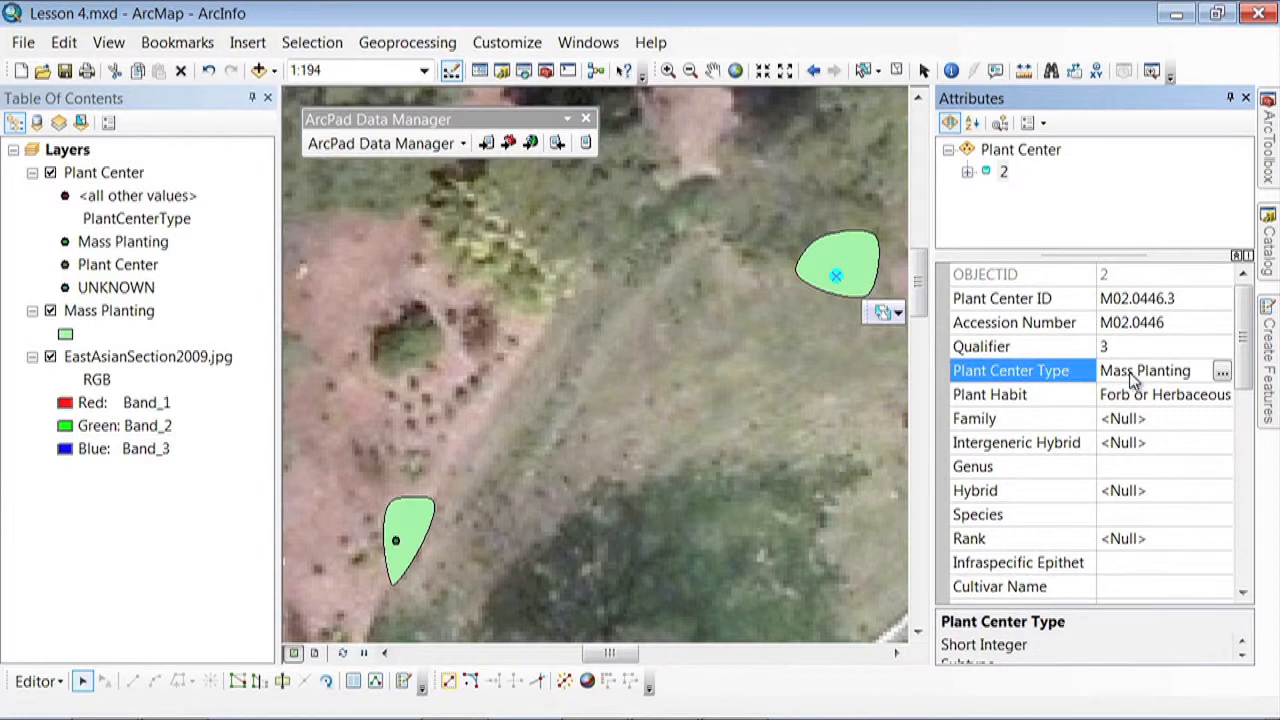
{"action": "left_click_drag", "start_coordinate": [1244, 343], "coordinate": [1244, 362]}
{"action": "left_click", "coordinate": [1145, 394]}
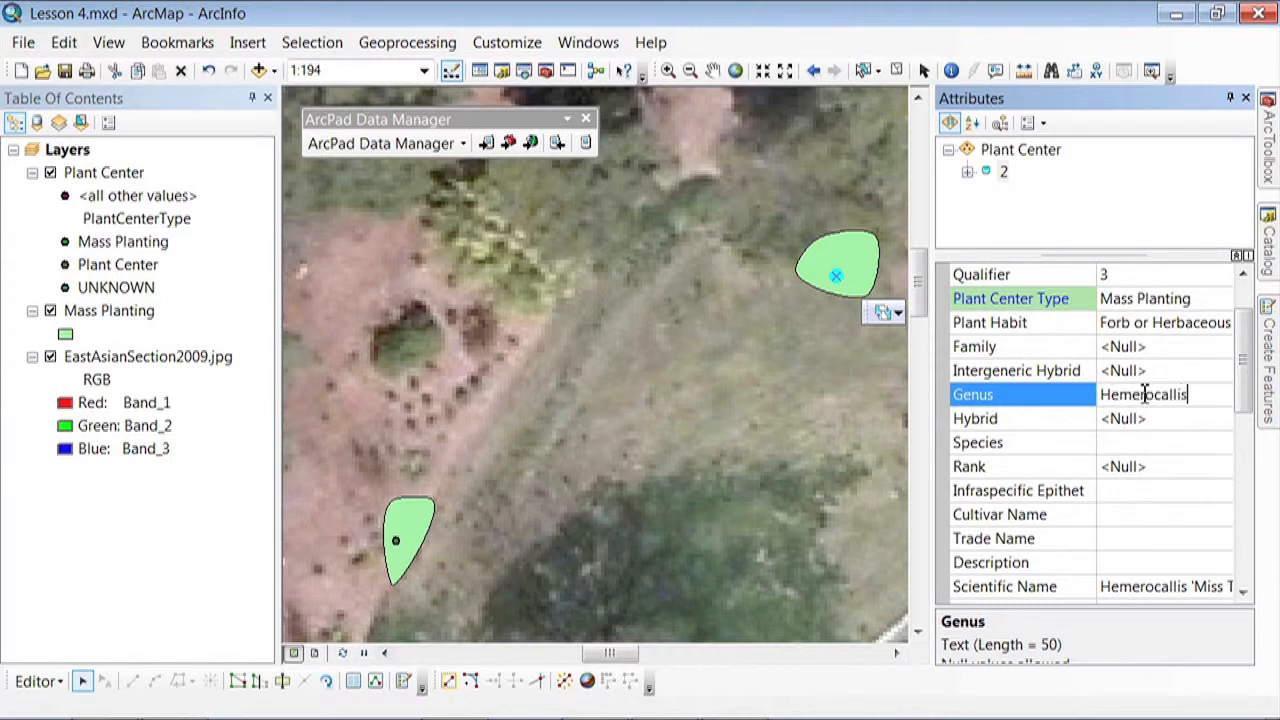
{"action": "left_click", "coordinate": [1127, 514]}
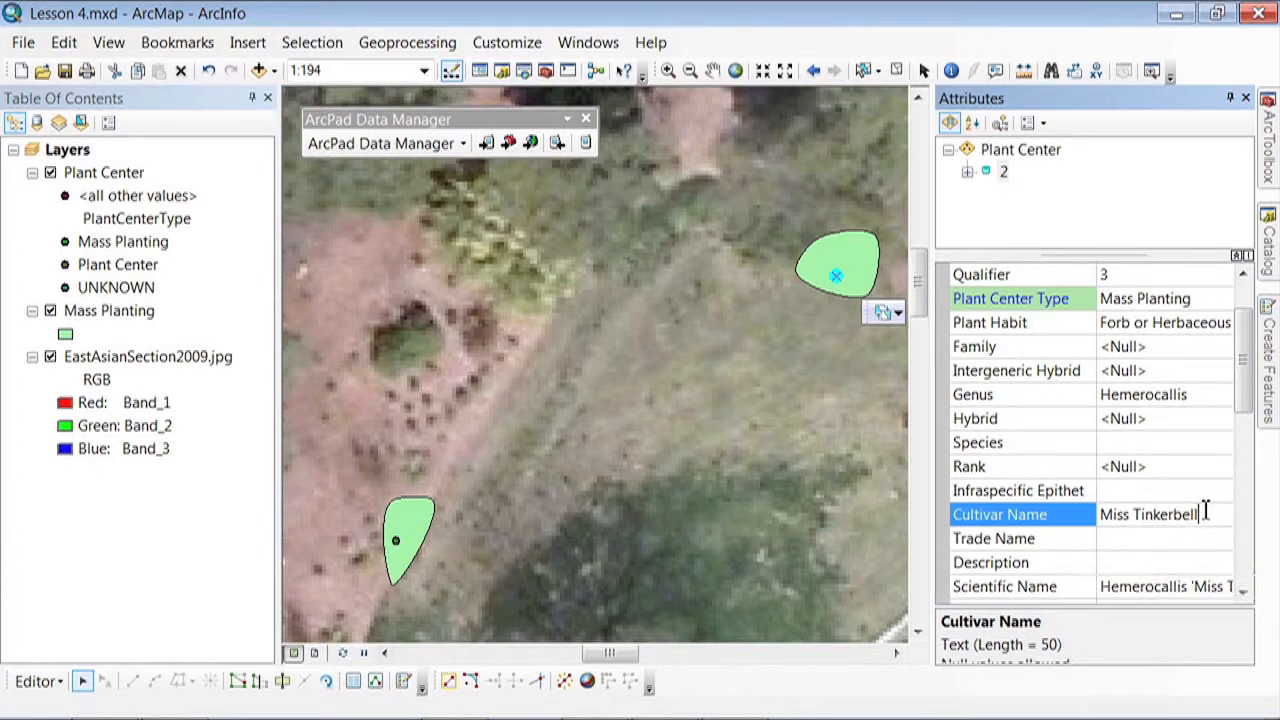
Set the plant center's Update Date to 3/21/2013 and choose the surveyor's name as the Update User Name
{"action": "left_click_drag", "start_coordinate": [1250, 368], "coordinate": [1253, 480]}
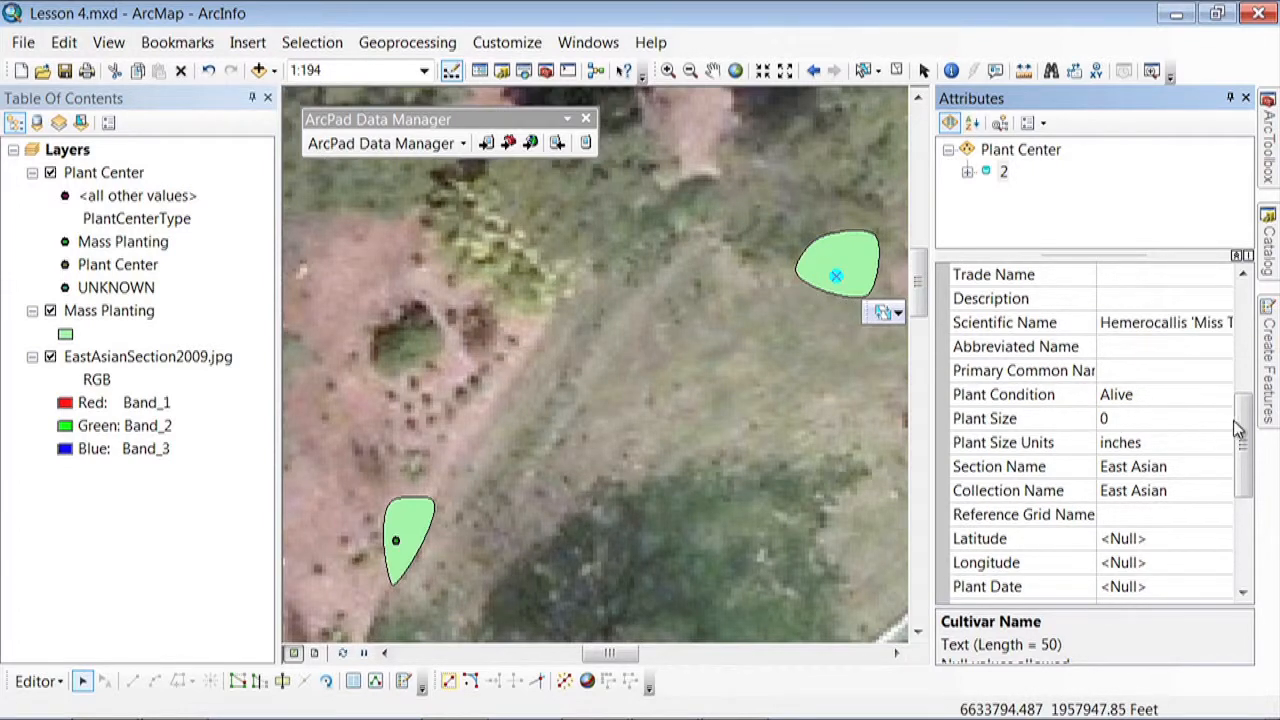
{"action": "scroll", "coordinate": [1244, 428], "scroll_direction": "down", "scroll_amount": 1}
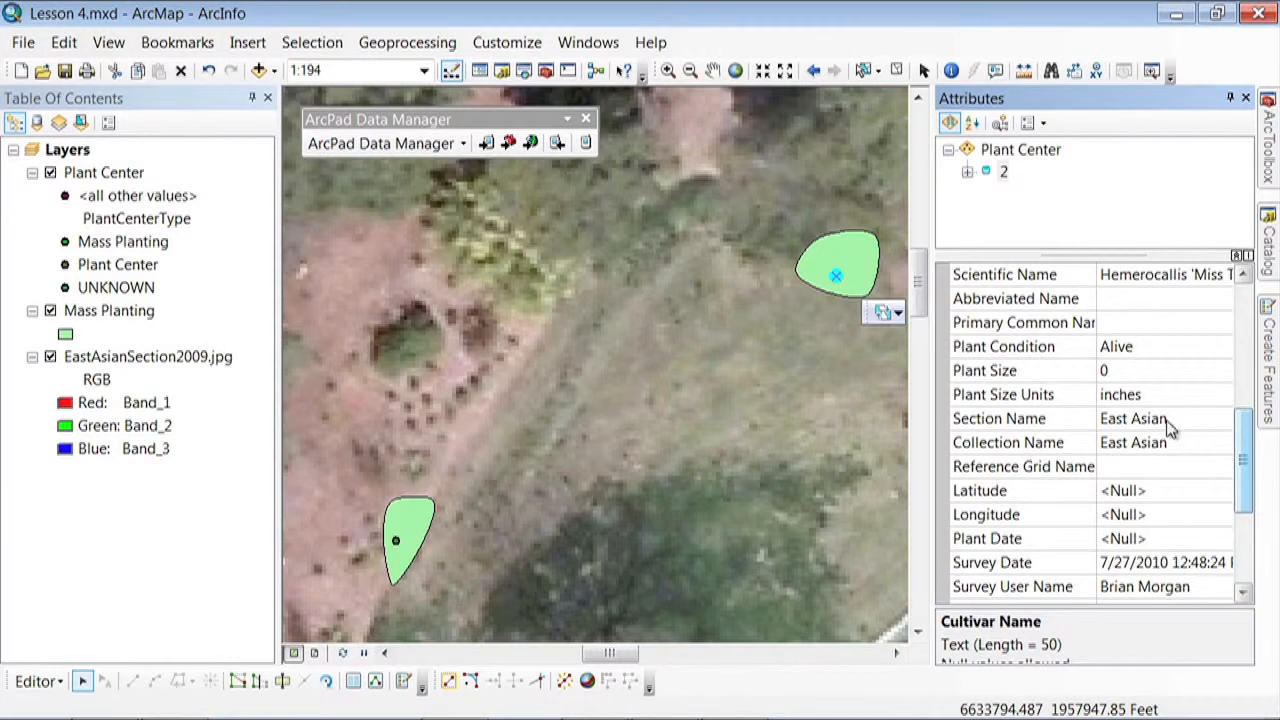
{"action": "left_click_drag", "start_coordinate": [1244, 503], "coordinate": [1245, 543]}
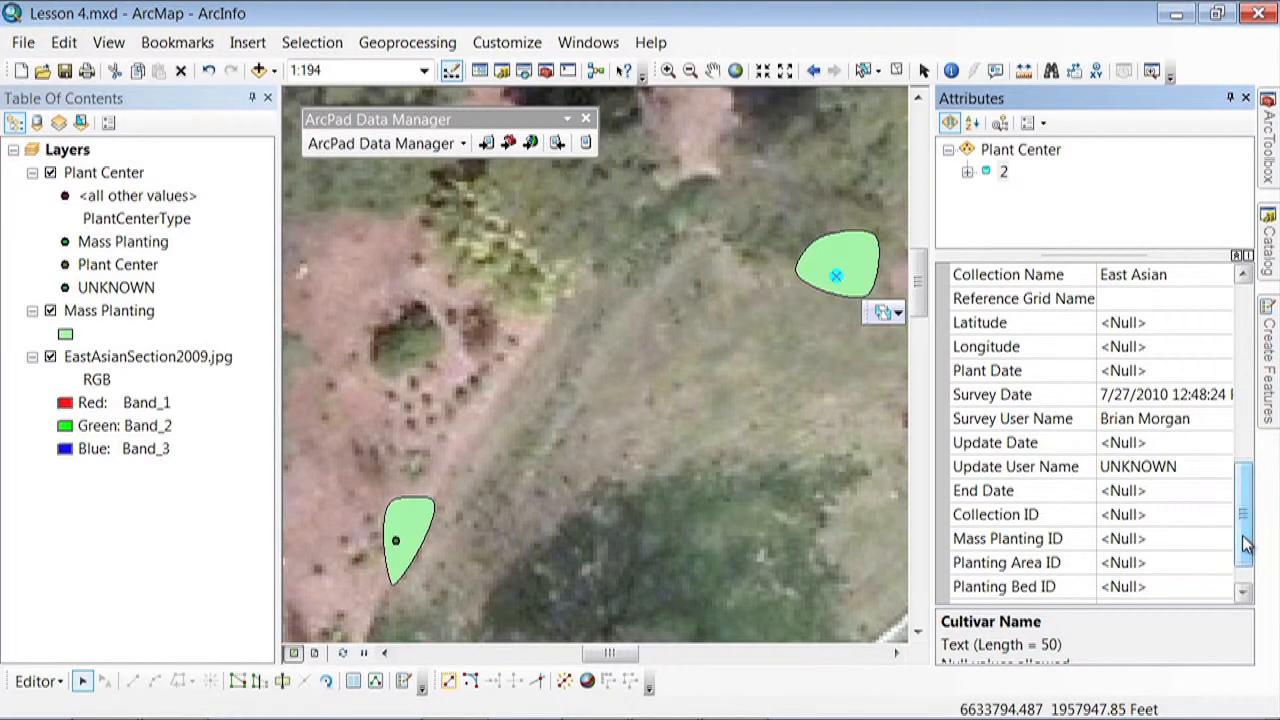
{"action": "left_click", "coordinate": [1164, 445]}
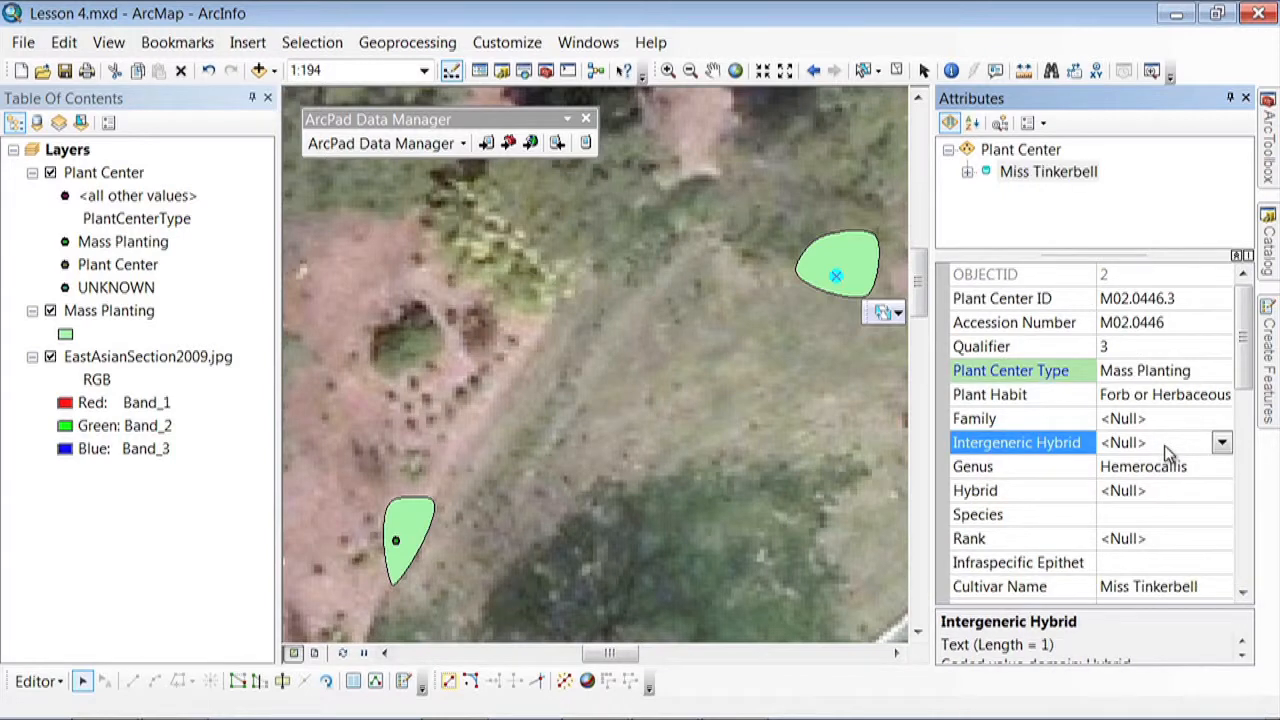
{"action": "left_click_drag", "start_coordinate": [1248, 383], "coordinate": [1250, 528]}
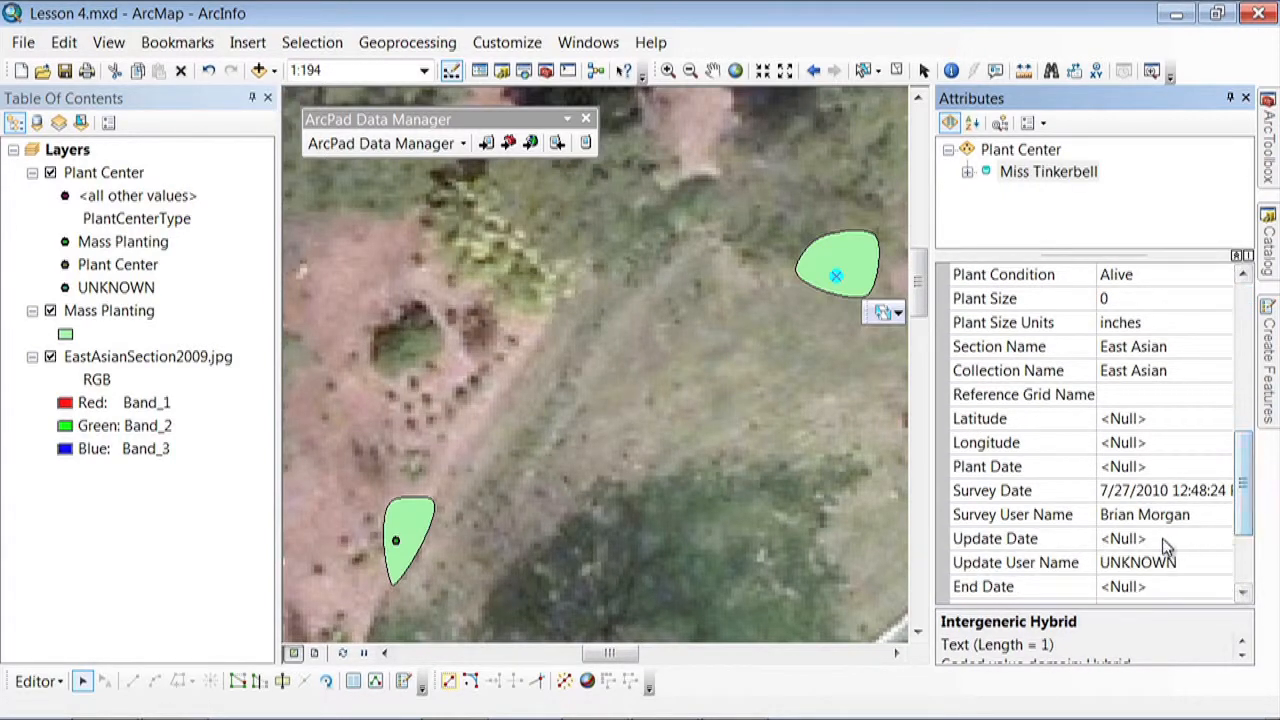
{"action": "left_click", "coordinate": [1166, 540]}
{"action": "left_click", "coordinate": [1222, 540]}
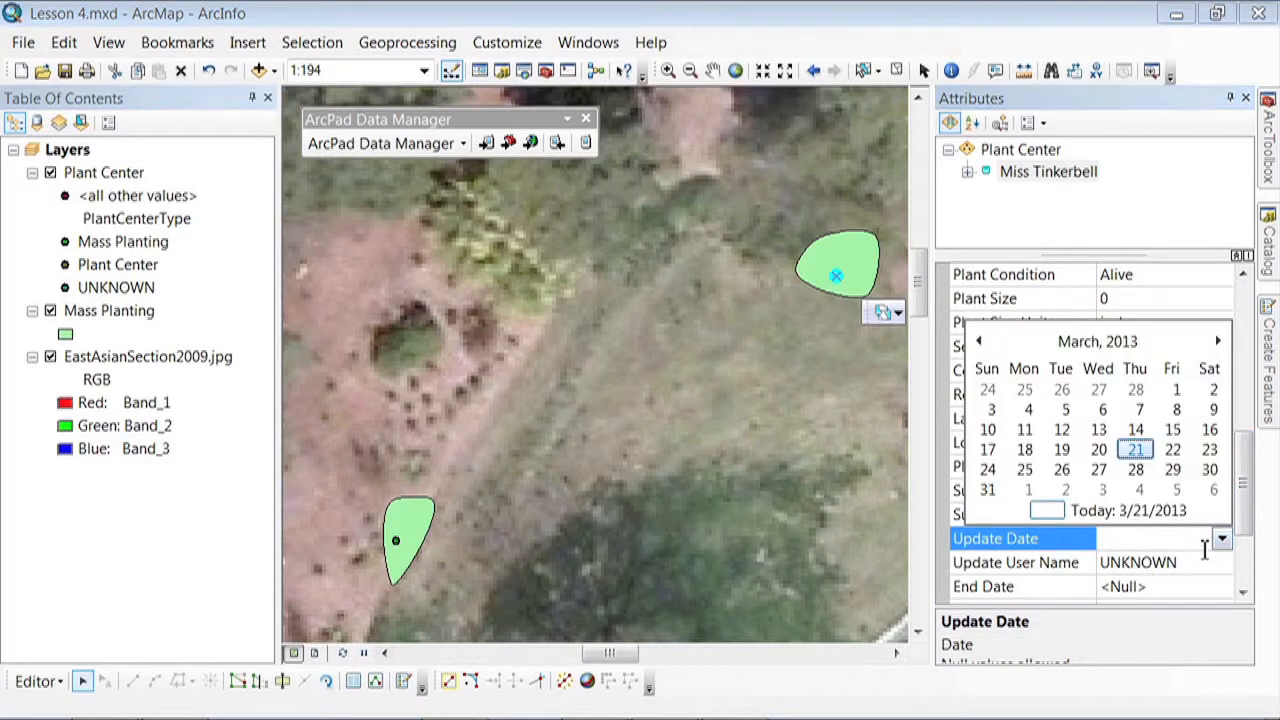
{"action": "left_click", "coordinate": [1150, 512]}
{"action": "left_click", "coordinate": [1150, 572]}
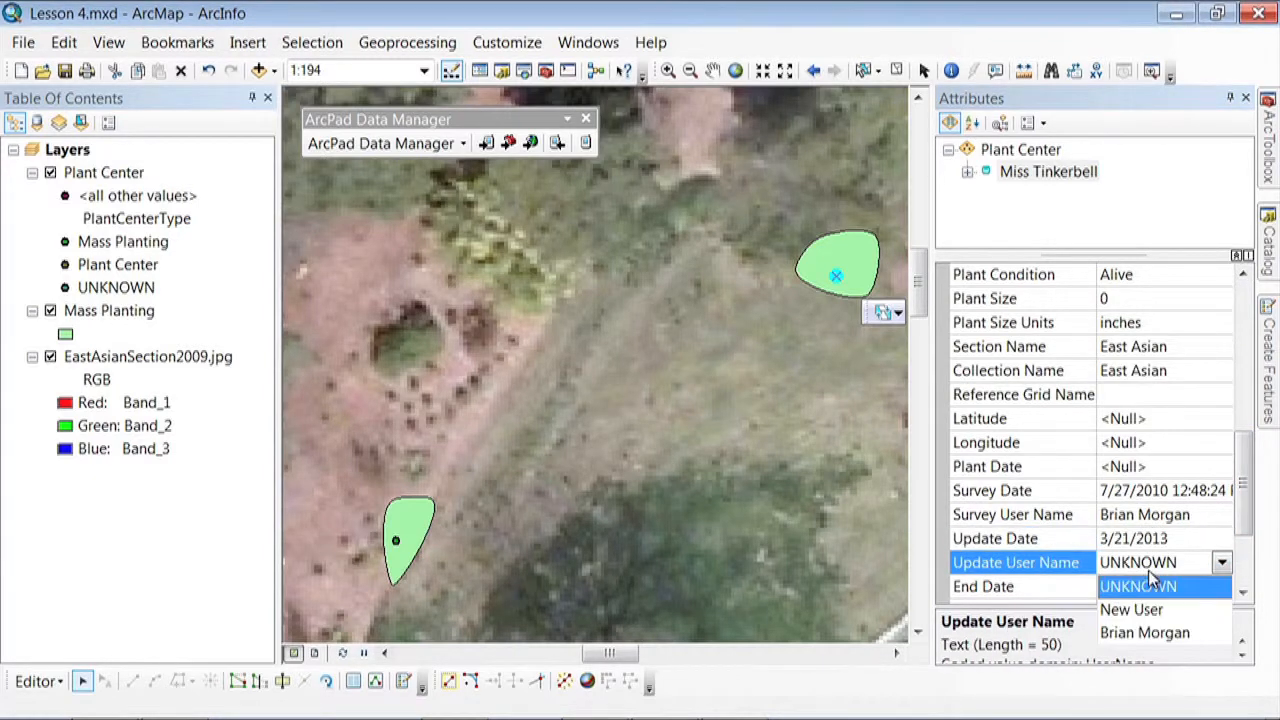
{"action": "left_click", "coordinate": [1150, 631]}
Identify the mass planting polygon around the selected plant center and enter 2 as the plant center's Mass Planting ID
{"action": "left_click_drag", "start_coordinate": [1245, 483], "coordinate": [1247, 530]}
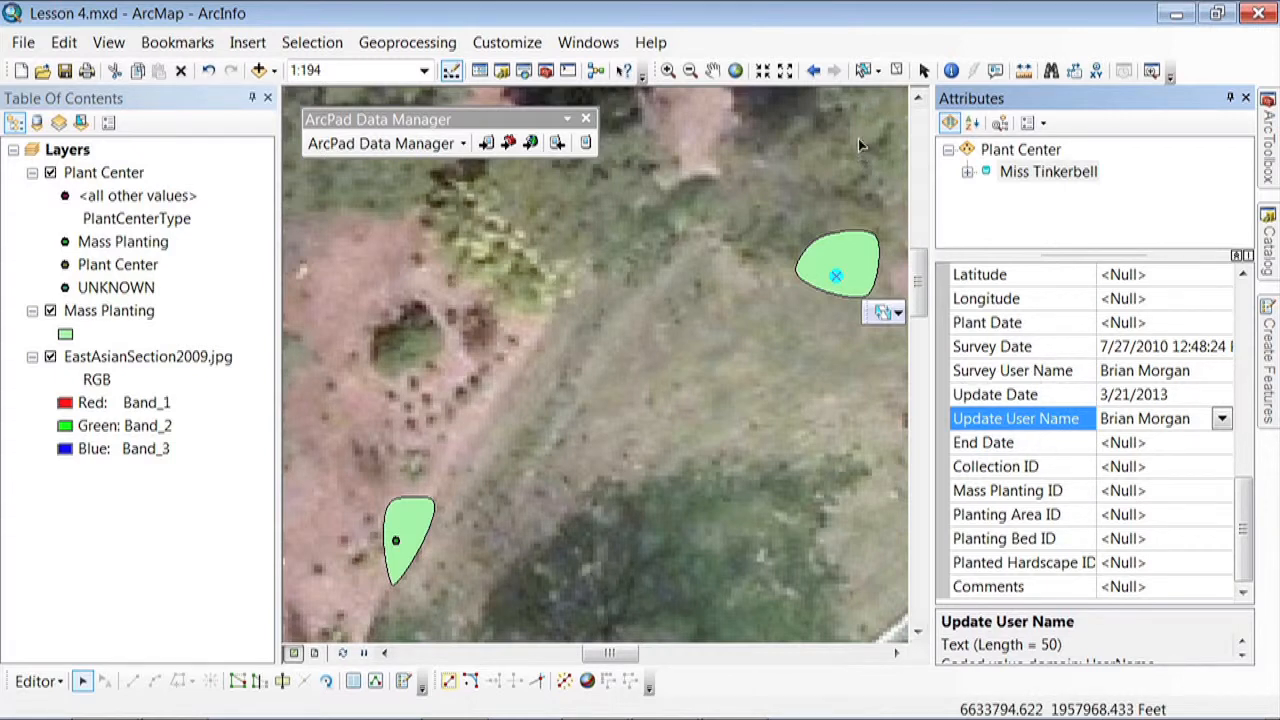
{"action": "left_click", "coordinate": [951, 72]}
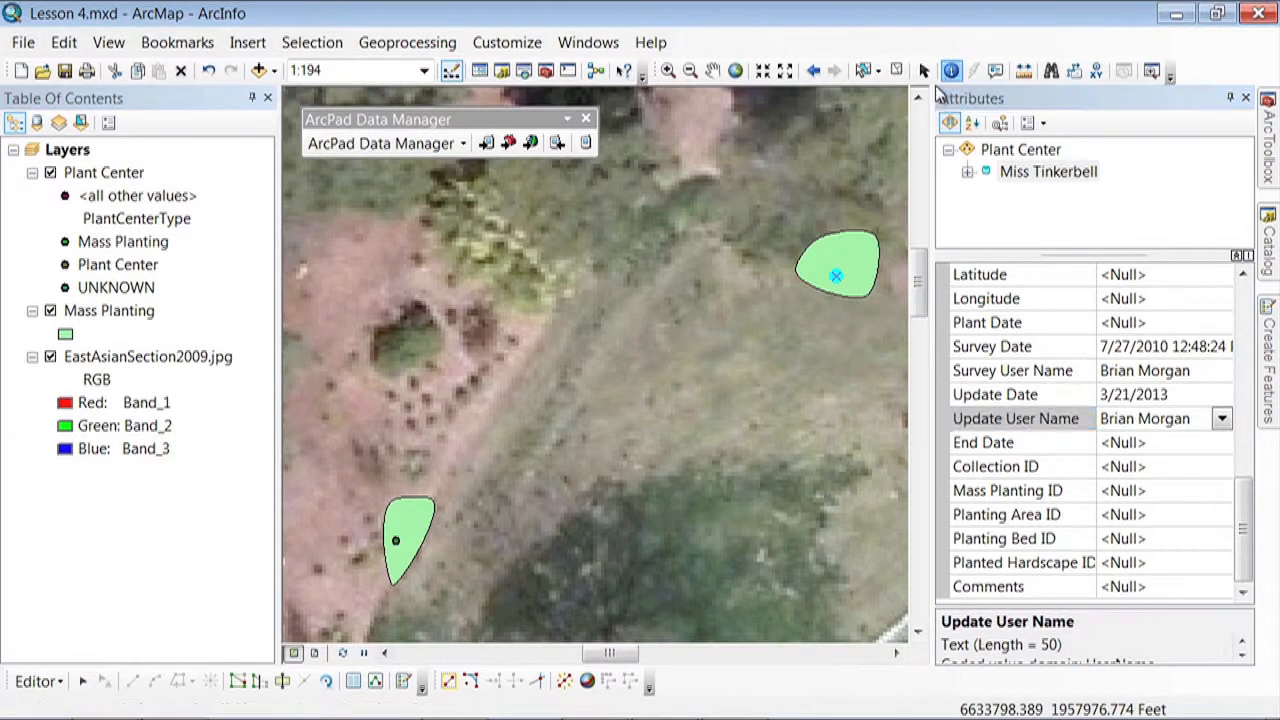
{"action": "left_click", "coordinate": [856, 262]}
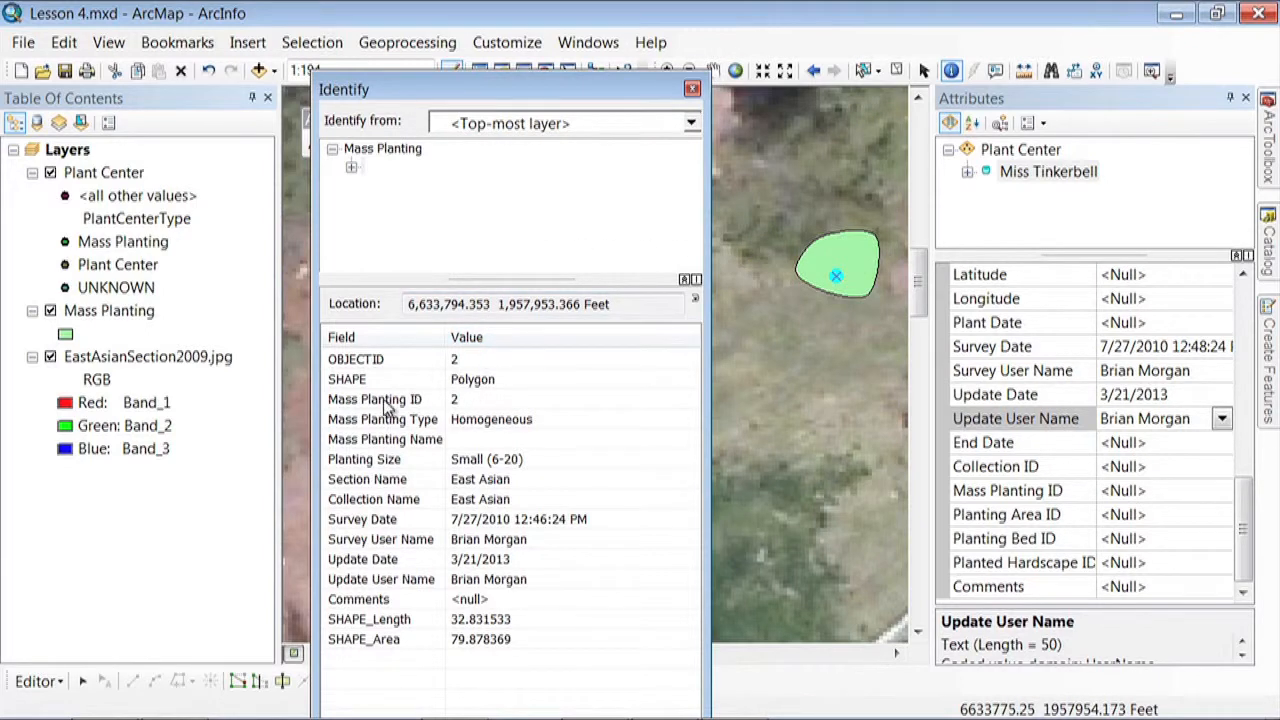
{"action": "left_click", "coordinate": [691, 88]}
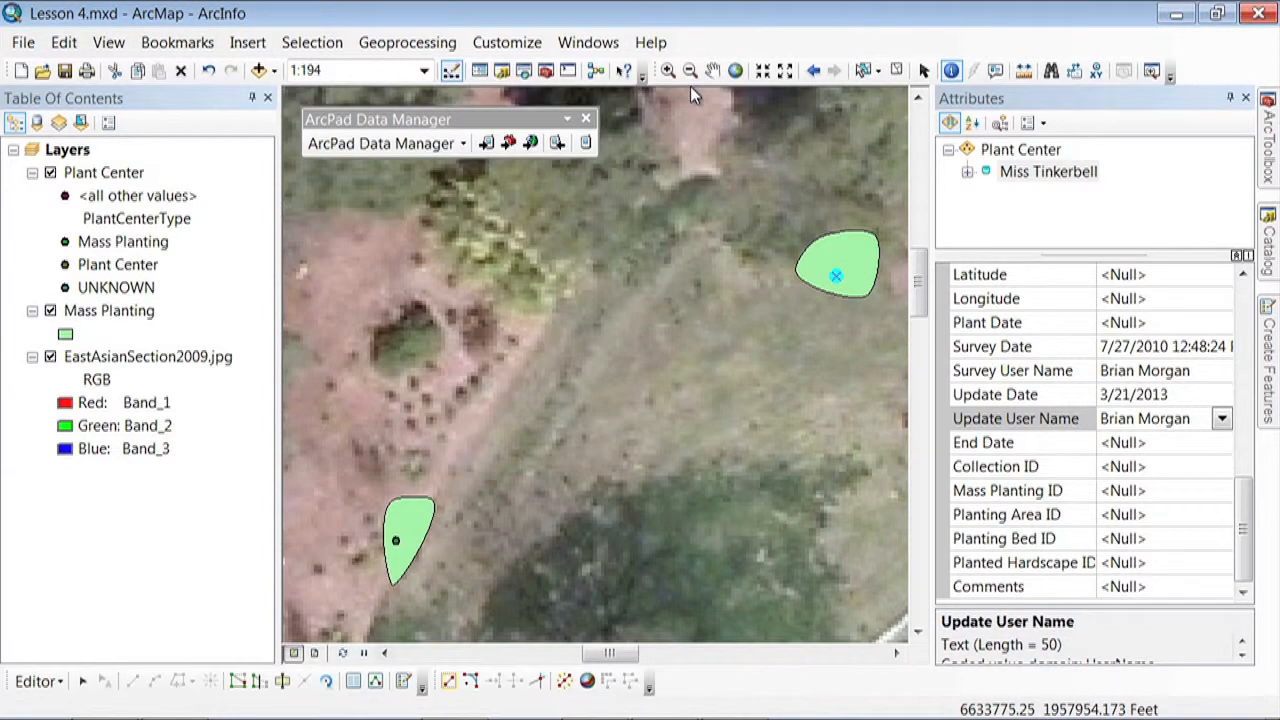
{"action": "left_click", "coordinate": [1152, 492]}
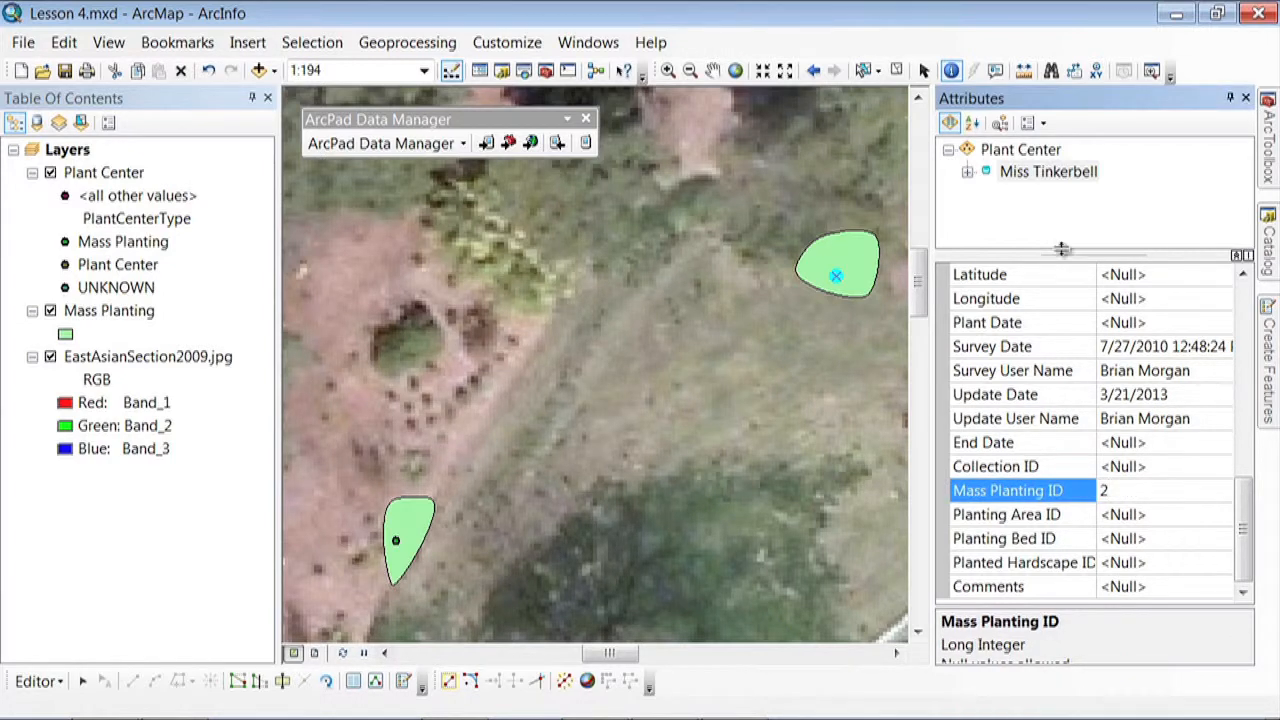
Open the mass planting record related to the Miss Tinkerbell plant center and save the edits
{"action": "left_click", "coordinate": [968, 174]}
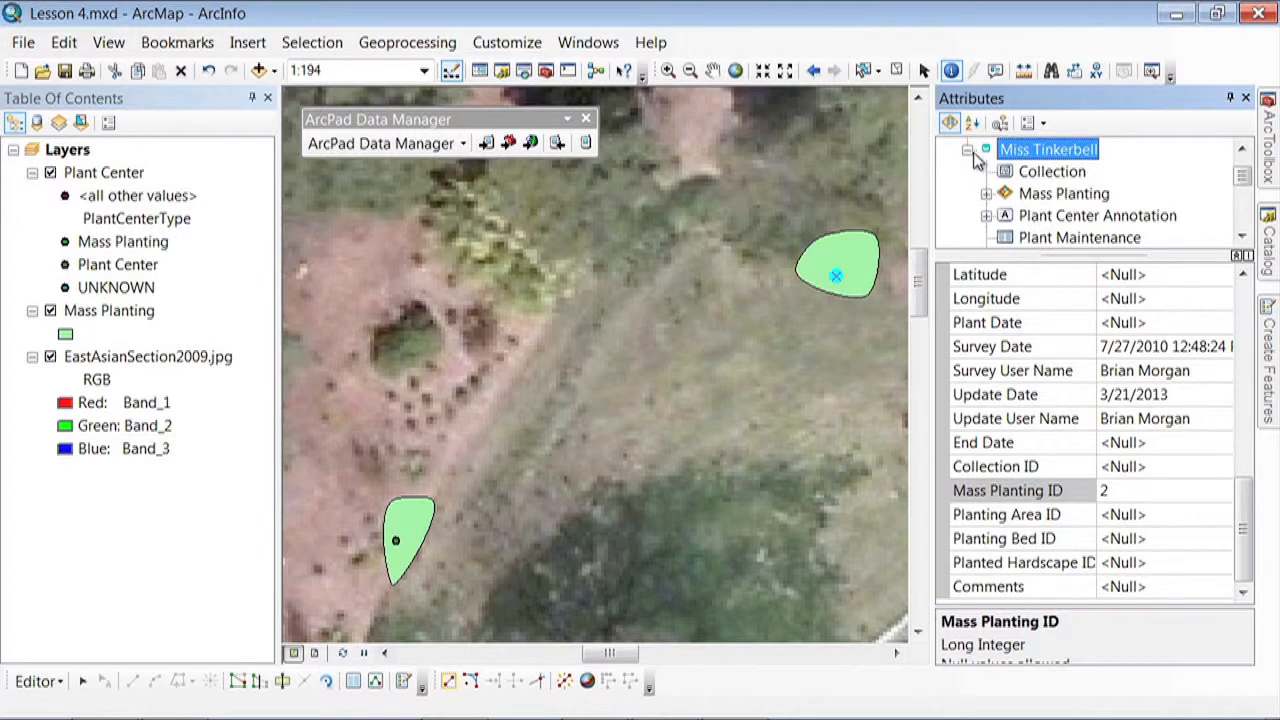
{"action": "left_click", "coordinate": [986, 194]}
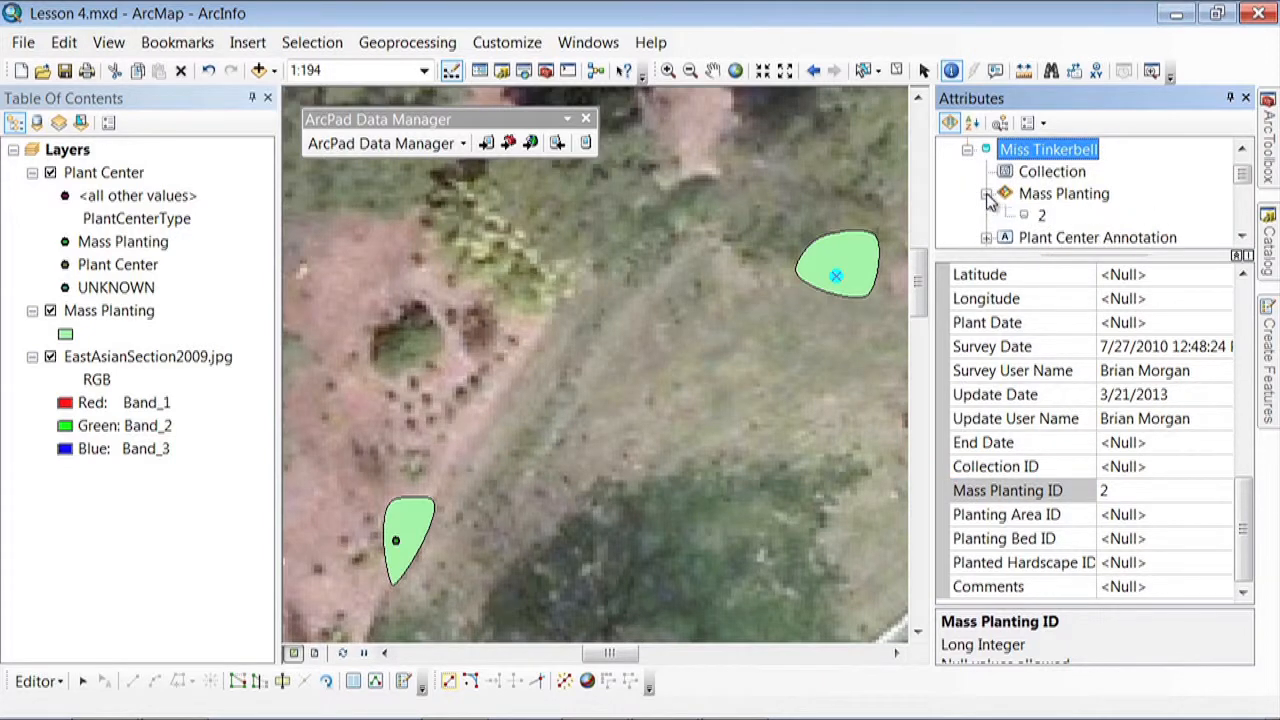
{"action": "left_click", "coordinate": [1040, 215]}
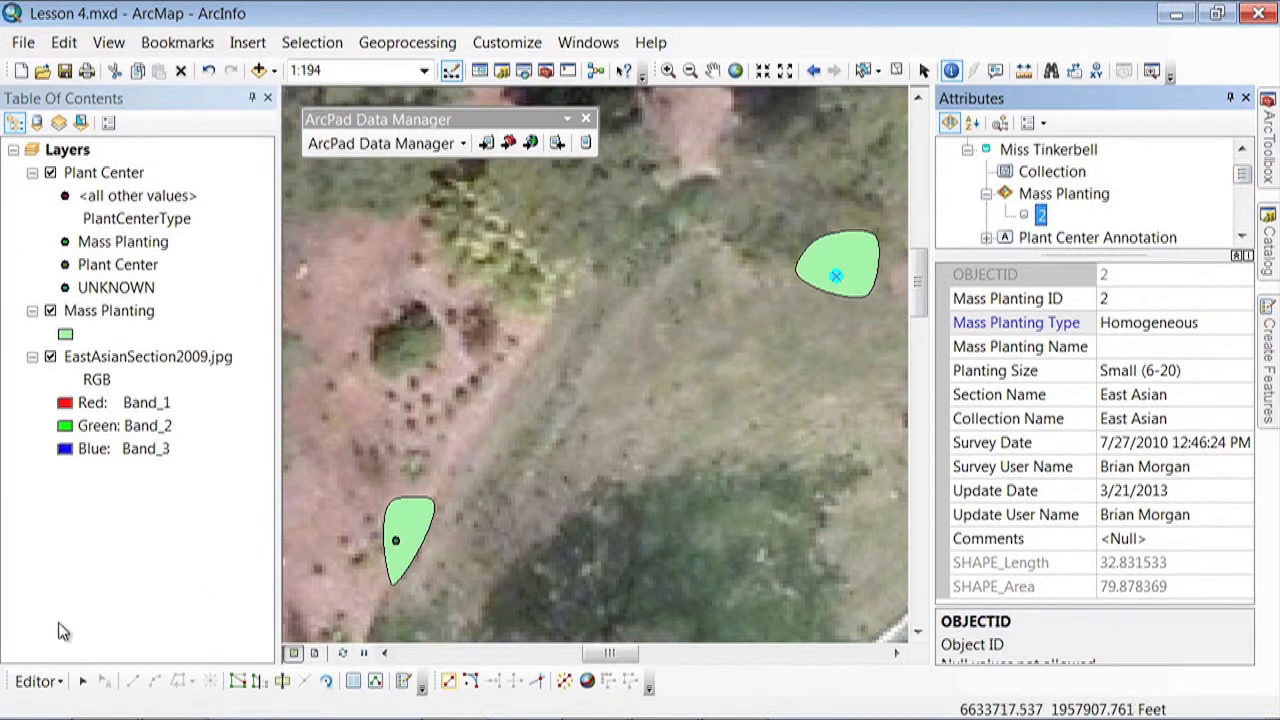
{"action": "left_click", "coordinate": [38, 681]}
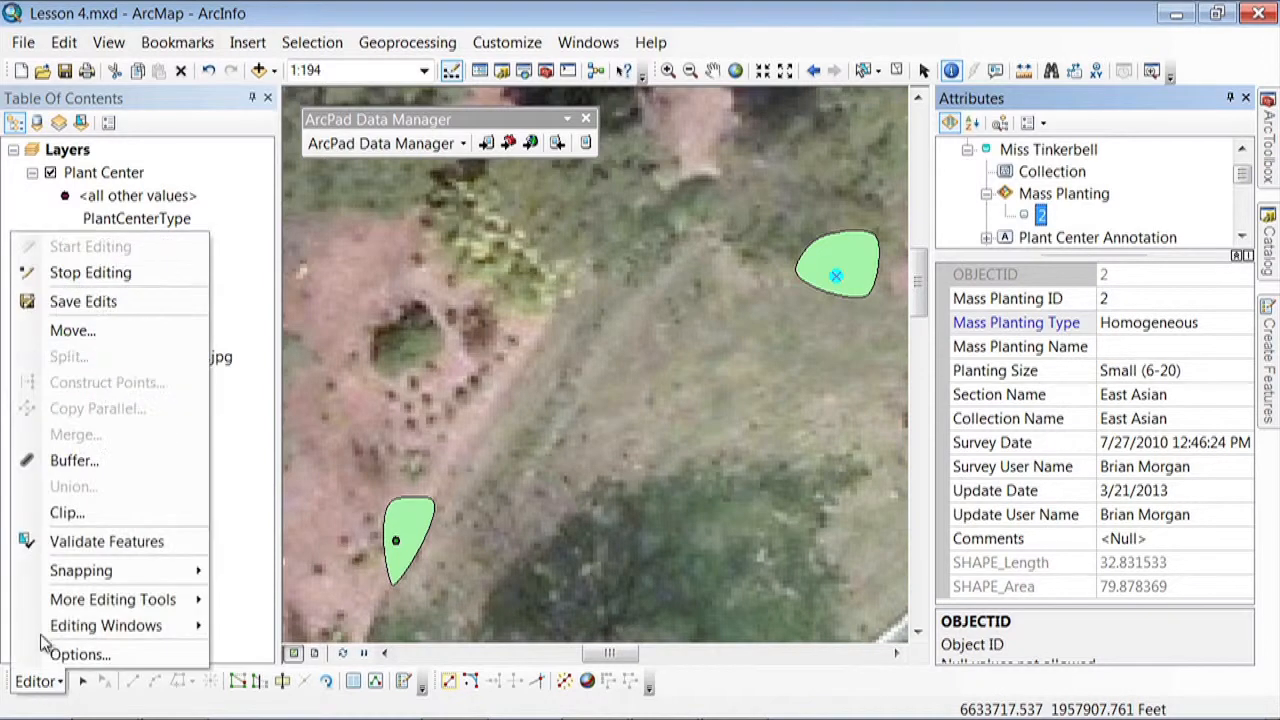
{"action": "left_click", "coordinate": [83, 301]}
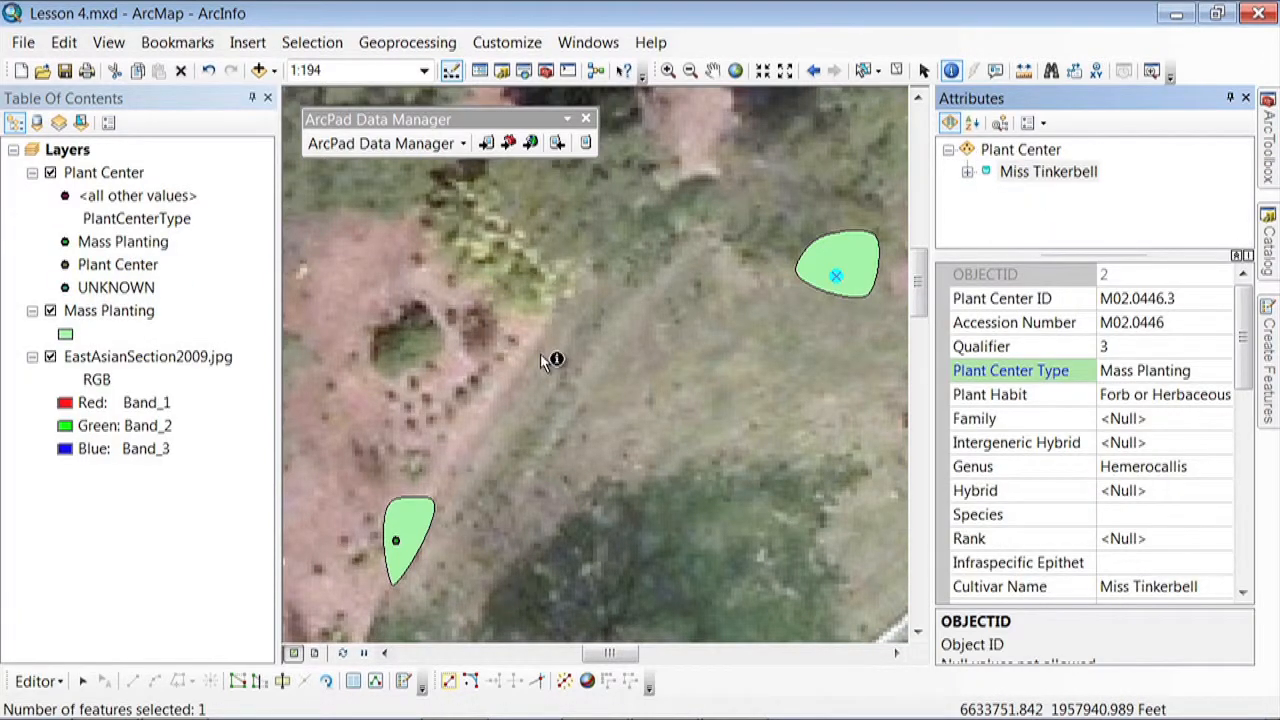